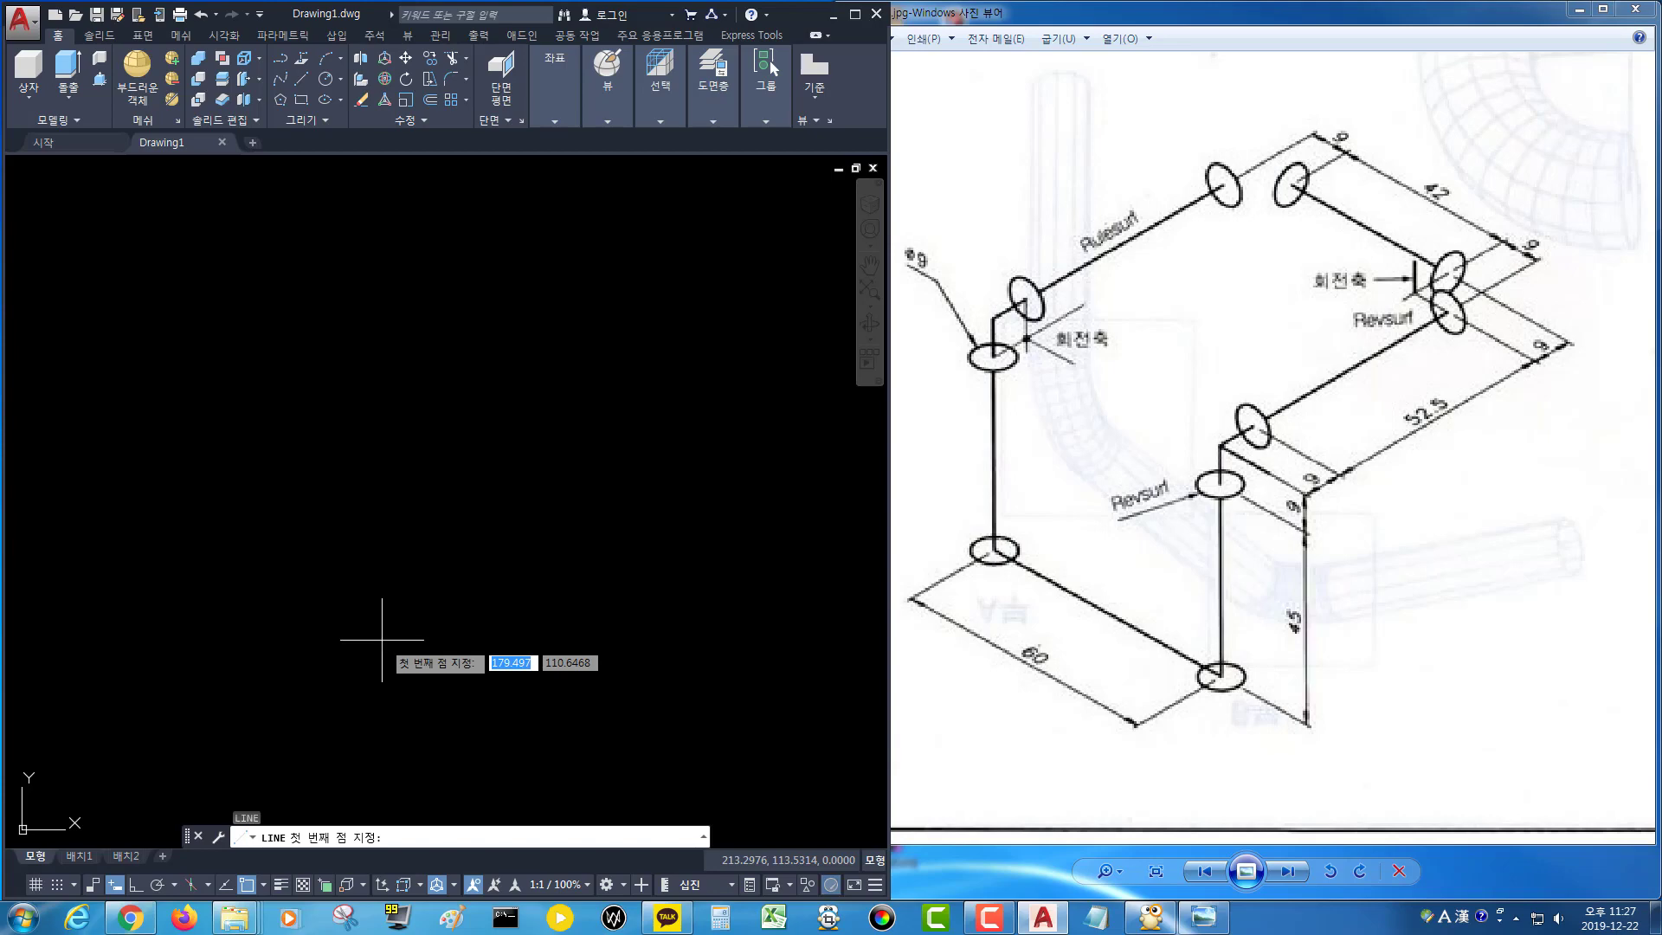
# Switch the drawing view to Southwest Isometric.
pyautogui.press('Escape')
pyautogui.click(40, 169)
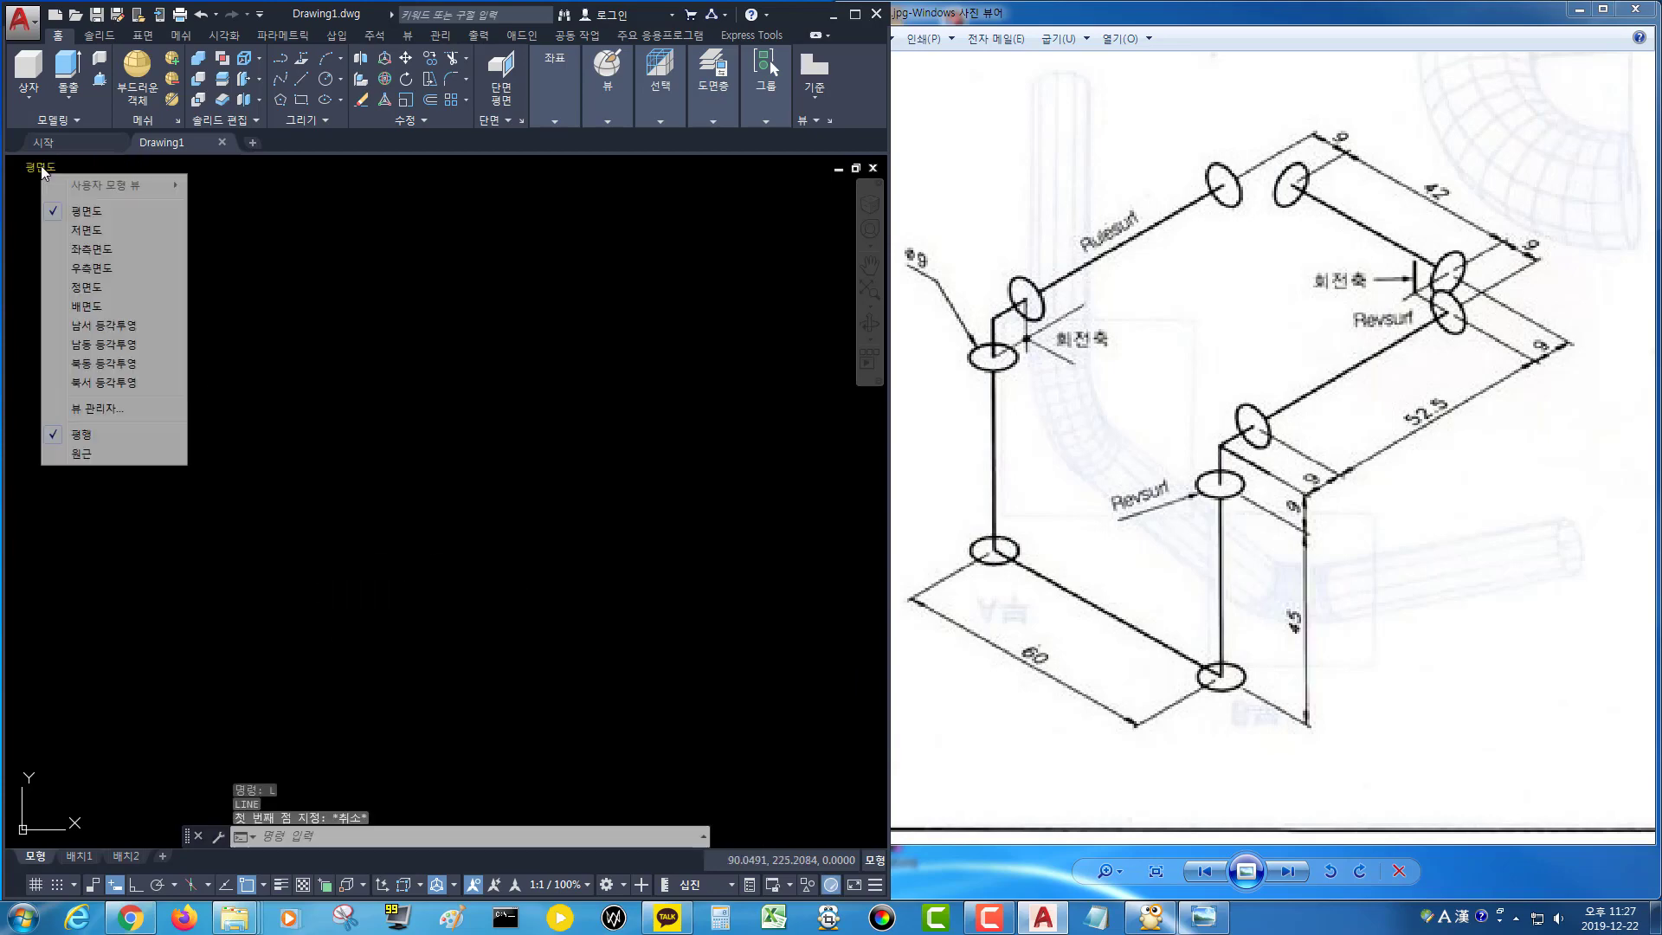
pyautogui.click(120, 346)
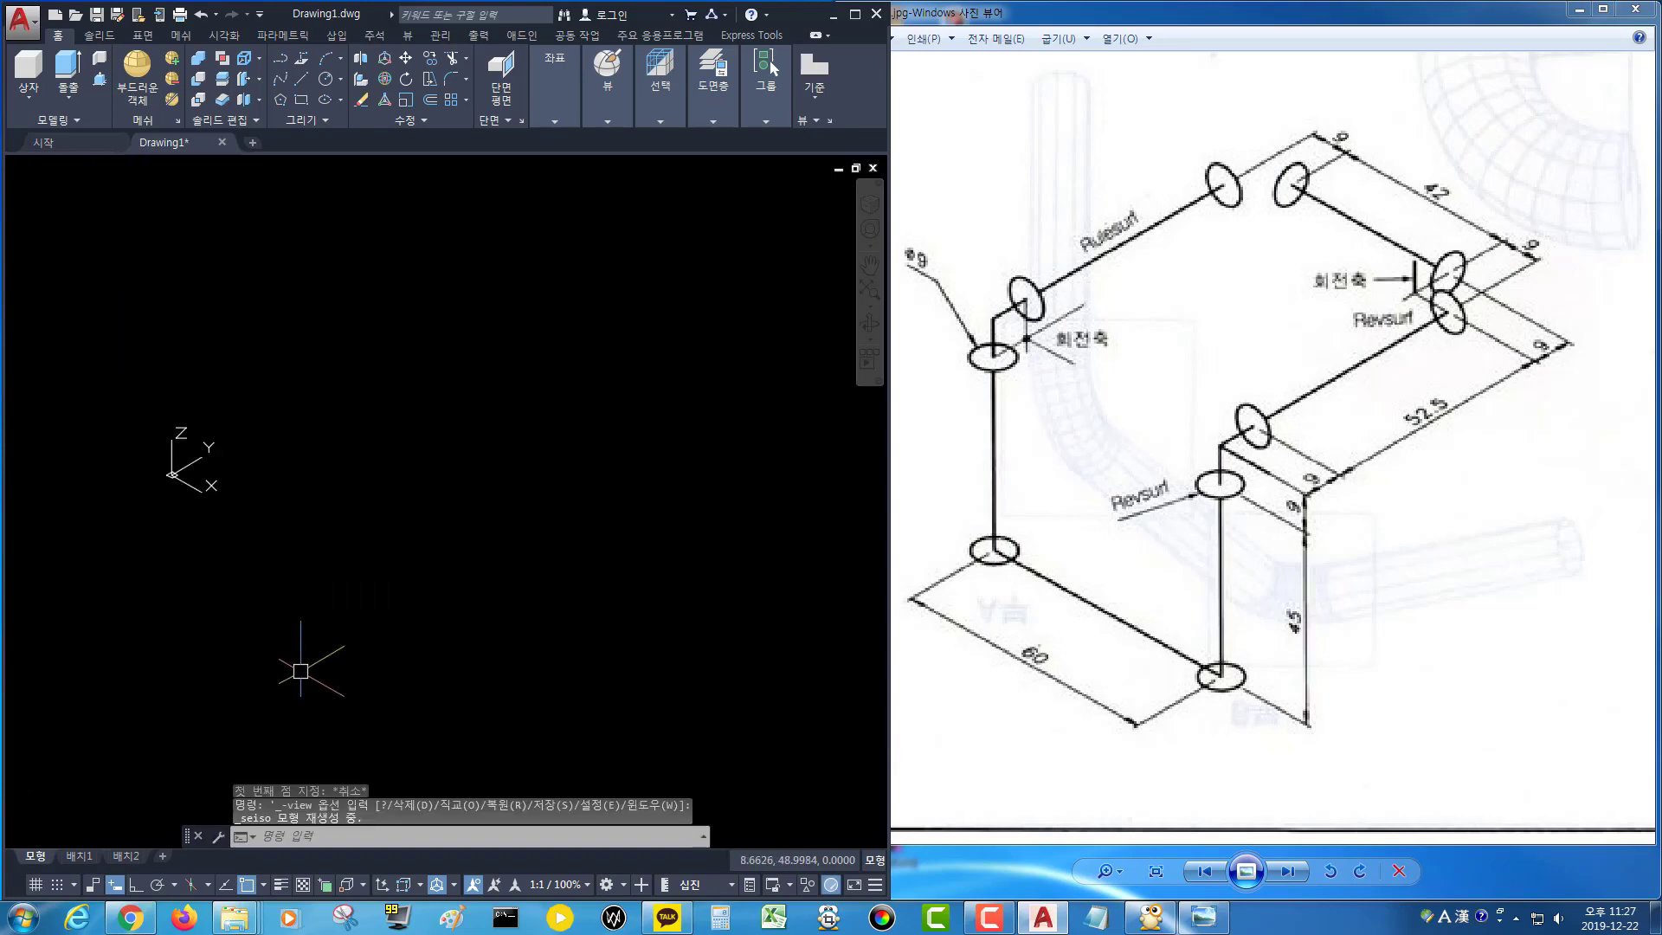
# Start a line with ortho on and draw the first 60 mm segment of the pipe path.
pyautogui.write('l')
pyautogui.press('Return')
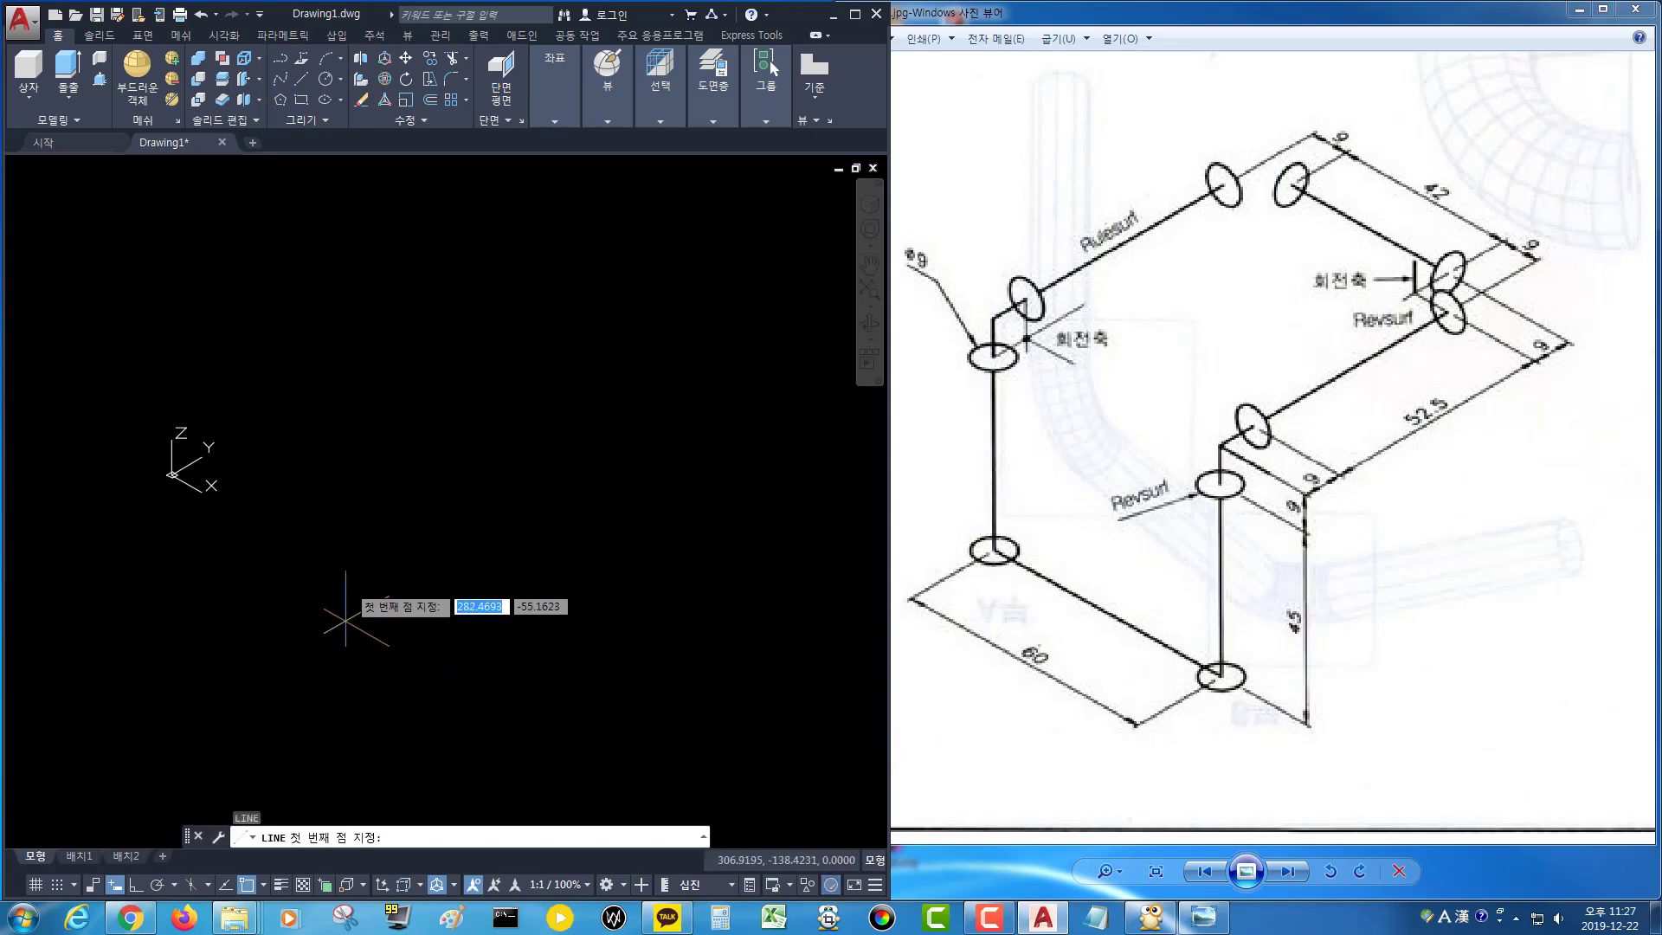
pyautogui.click(340, 449)
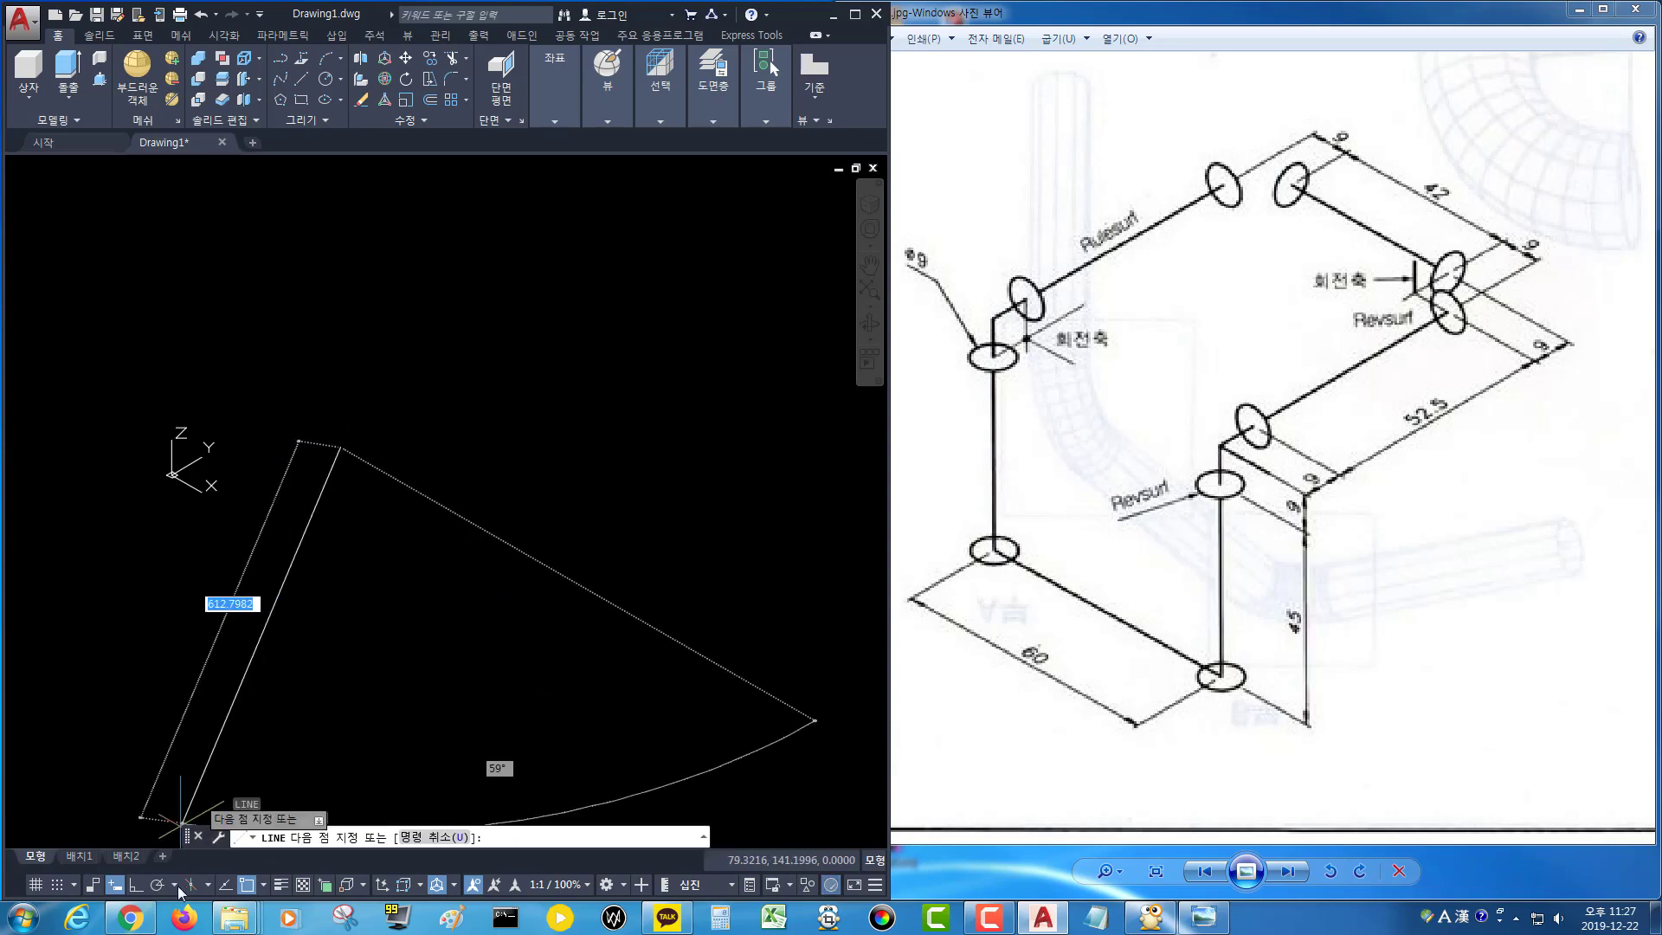
pyautogui.click(136, 883)
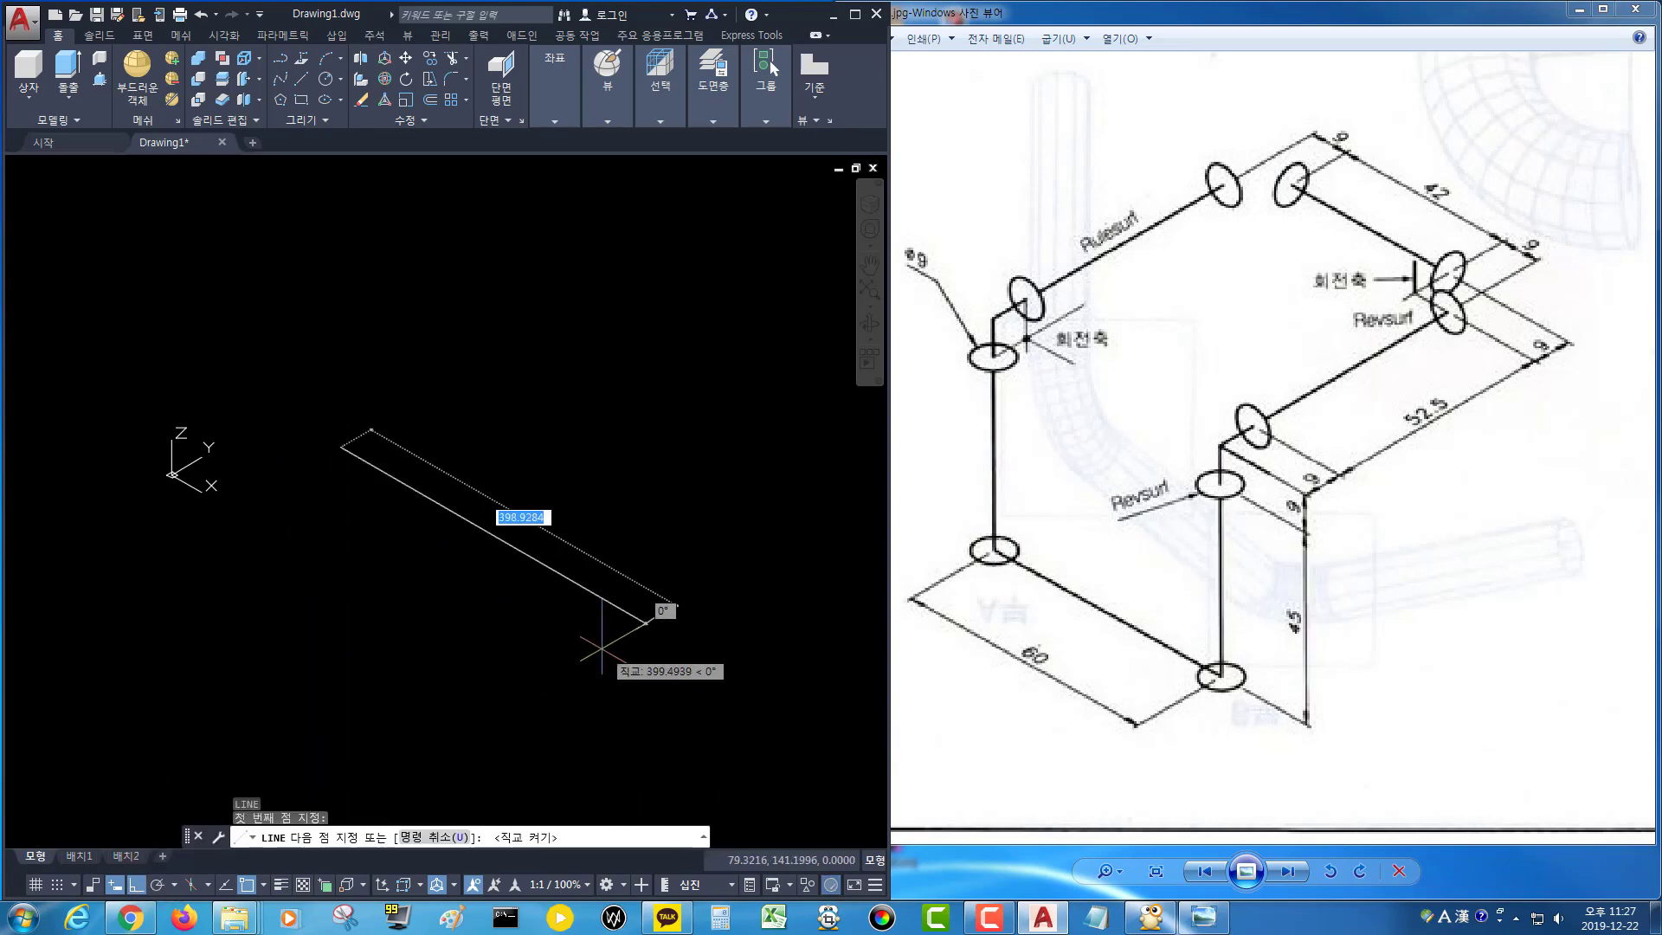
pyautogui.write('60')
pyautogui.press('Return')
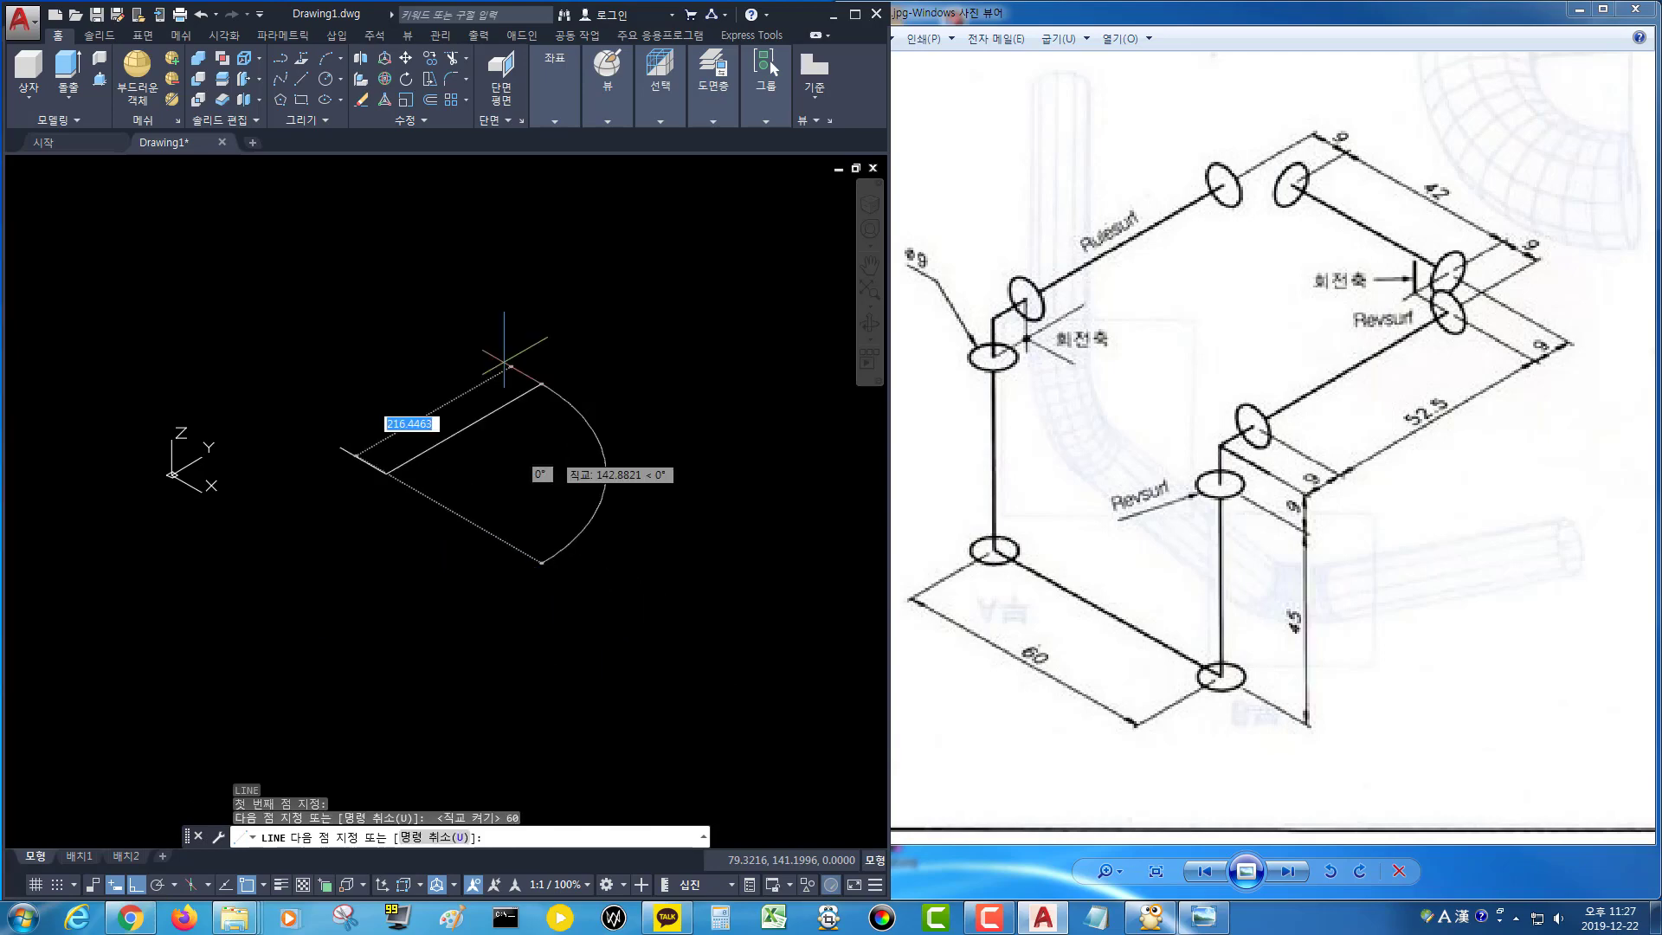
# Continue the line with a 45 mm segment straight up along Z.
pyautogui.keyDown('shift'); pyautogui.moveTo(504, 358); pyautogui.dragTo(355, 381, button='middle'); pyautogui.keyUp('shift')
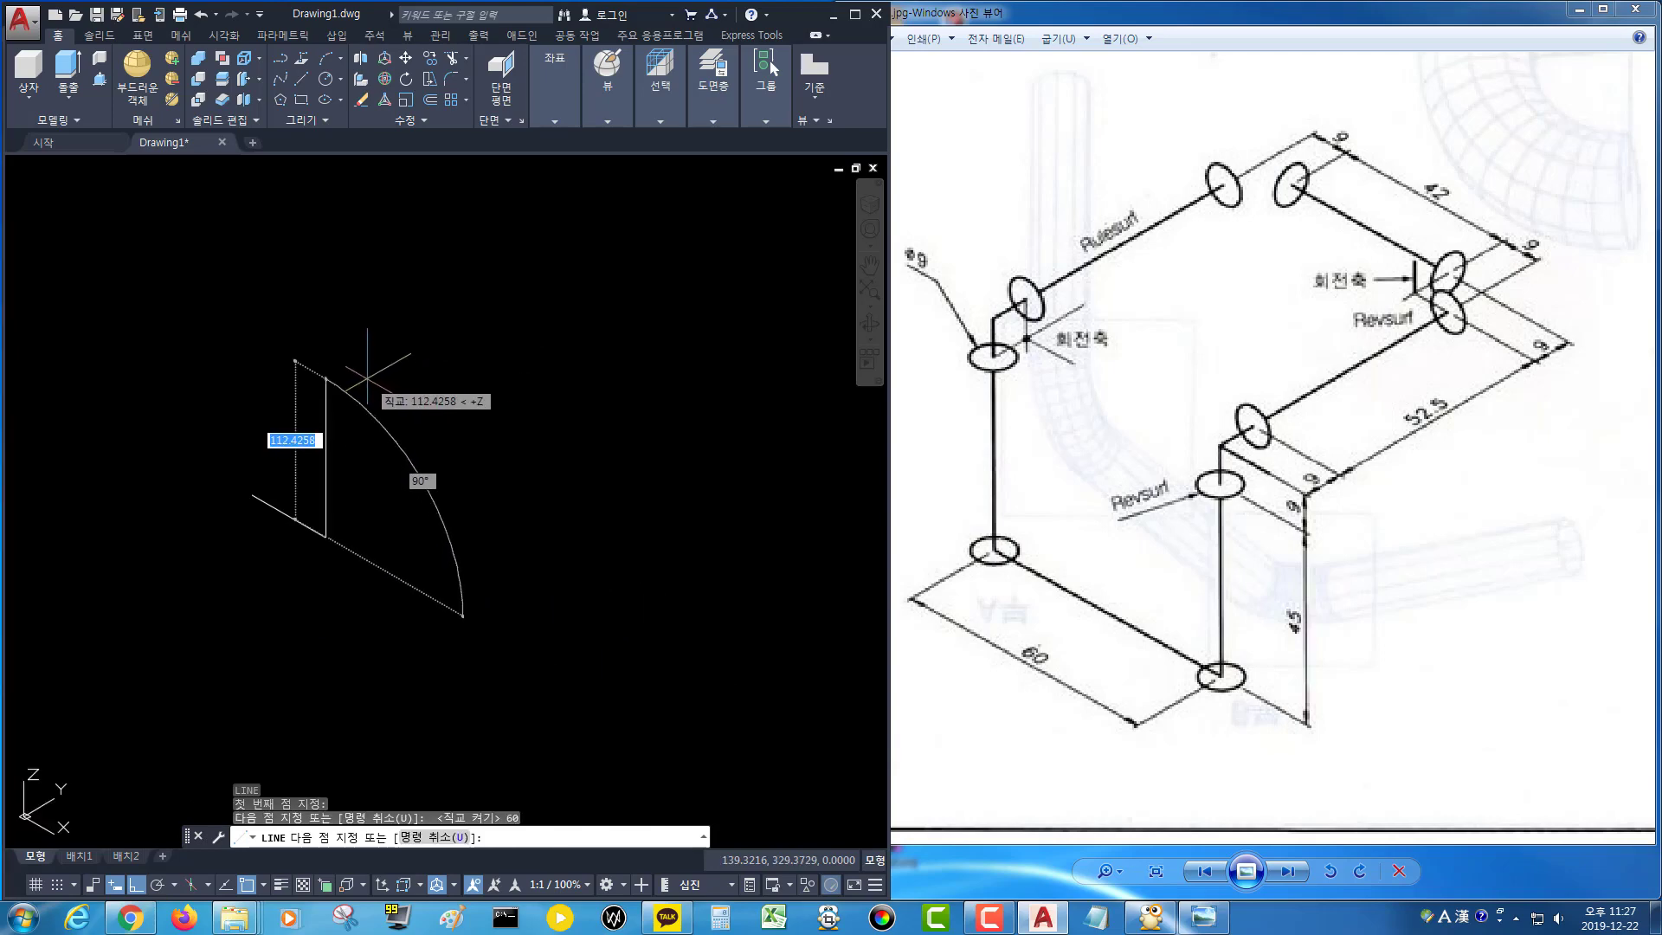
pyautogui.write('45')
pyautogui.press('Return')
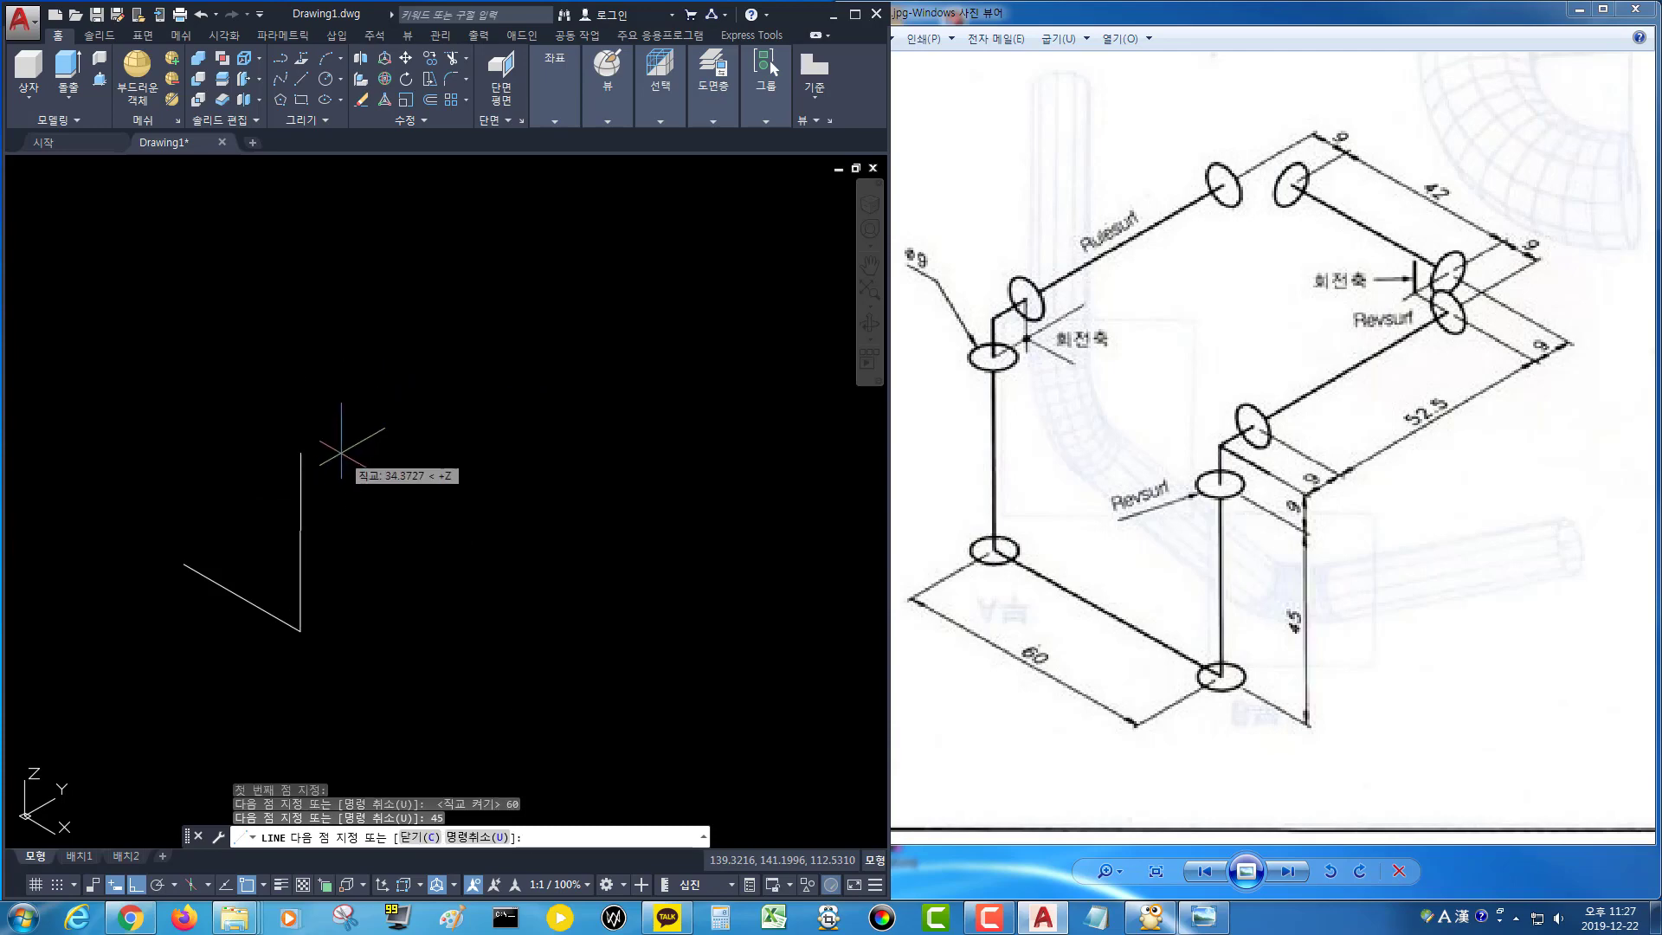
# Continue the path with two 9 mm segments followed by a 52.5 mm segment.
pyautogui.write('9')
pyautogui.press('Return')
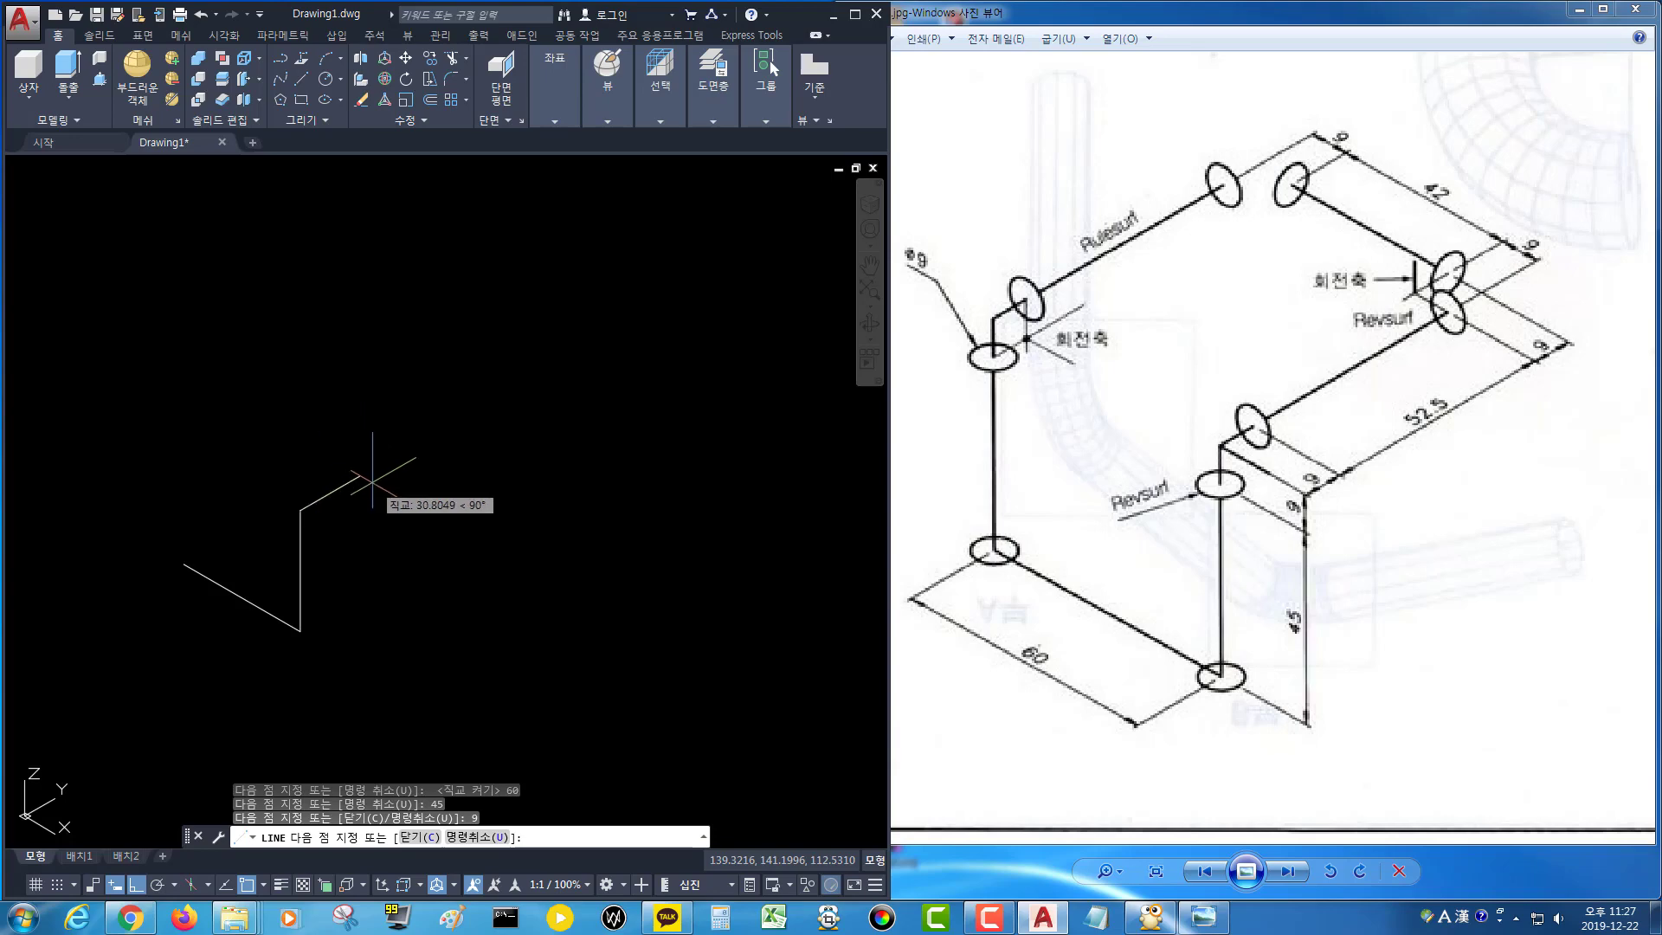
pyautogui.write('9')
pyautogui.press('Return')
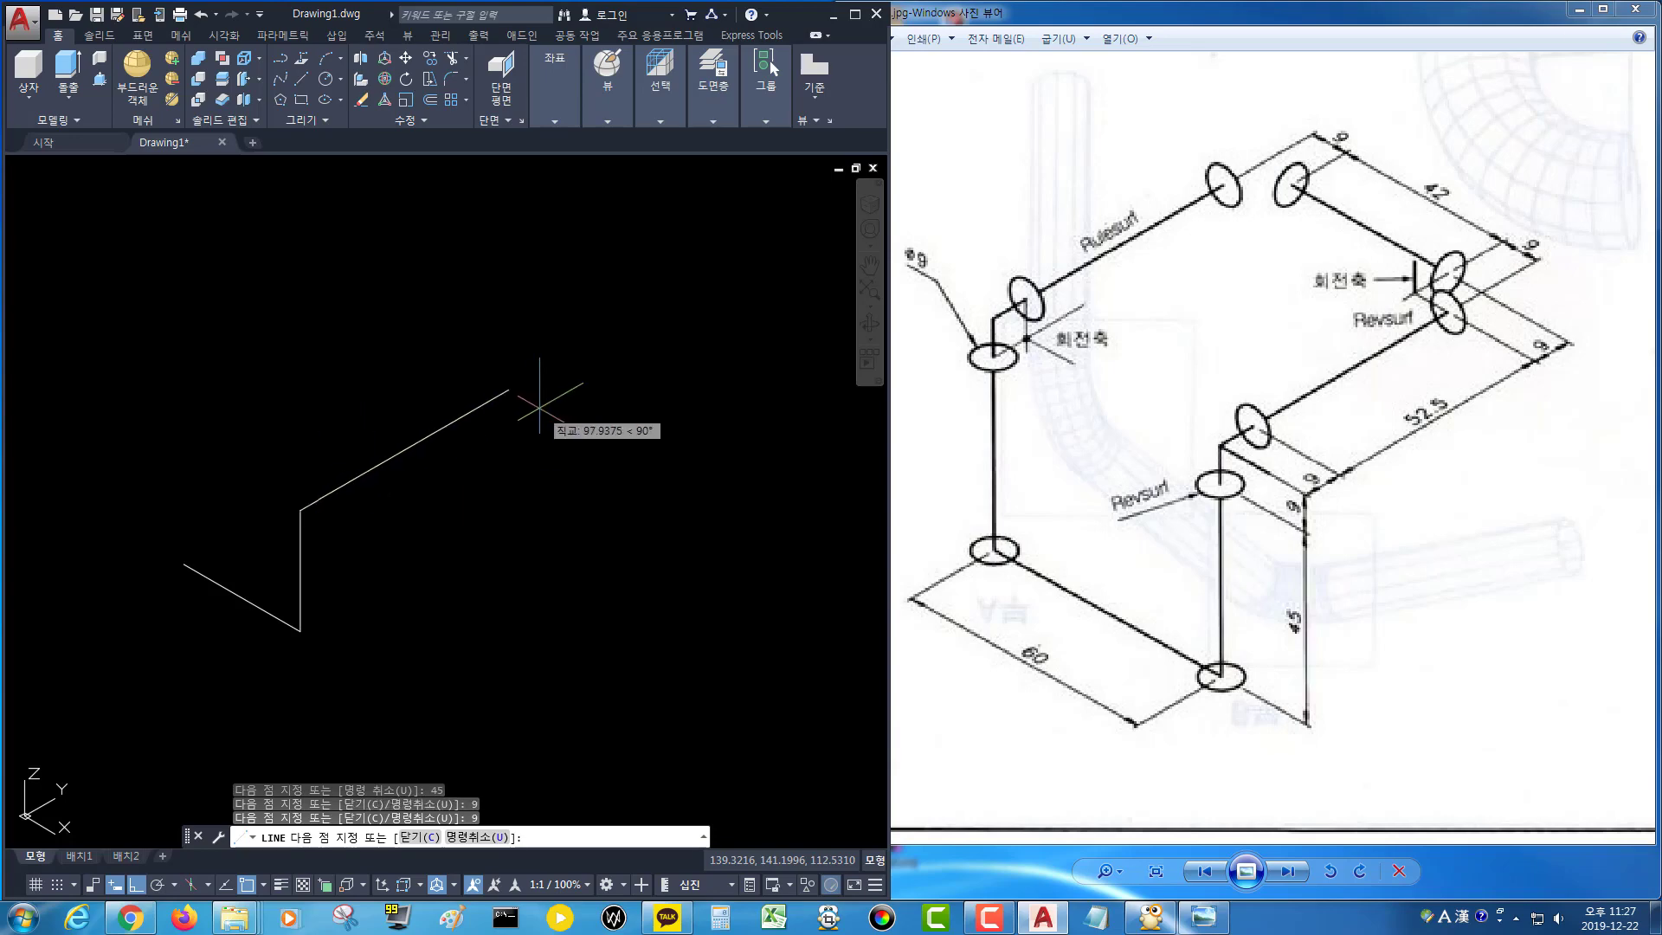
pyautogui.write('52.2')
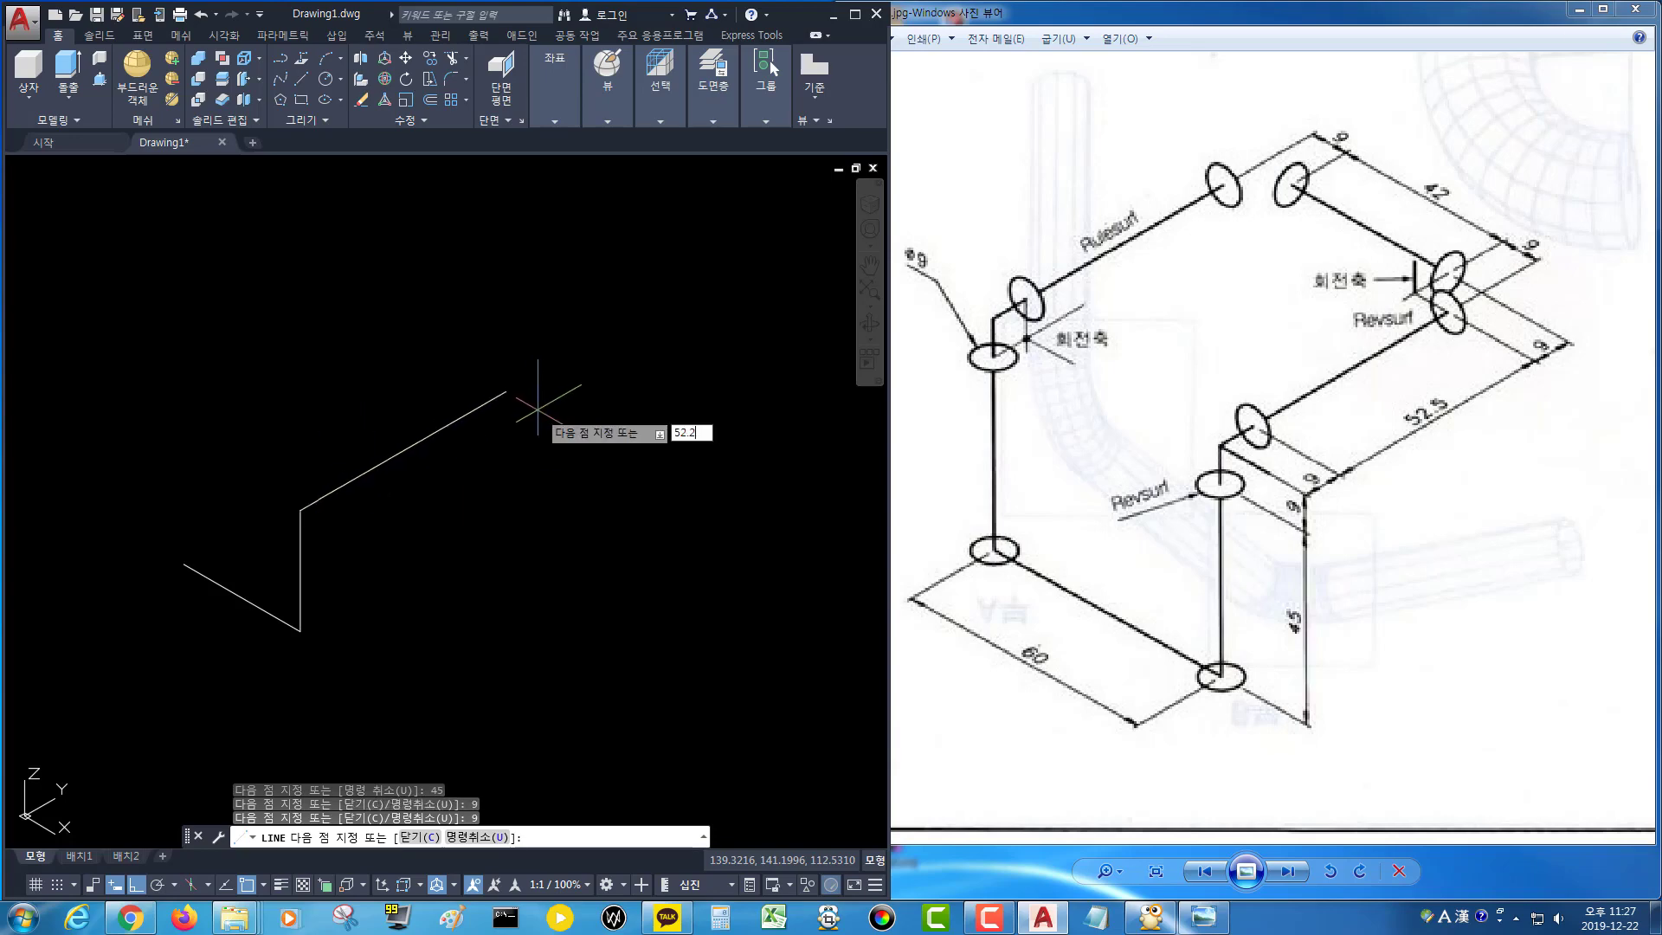
pyautogui.write('.5')
pyautogui.press('Return')
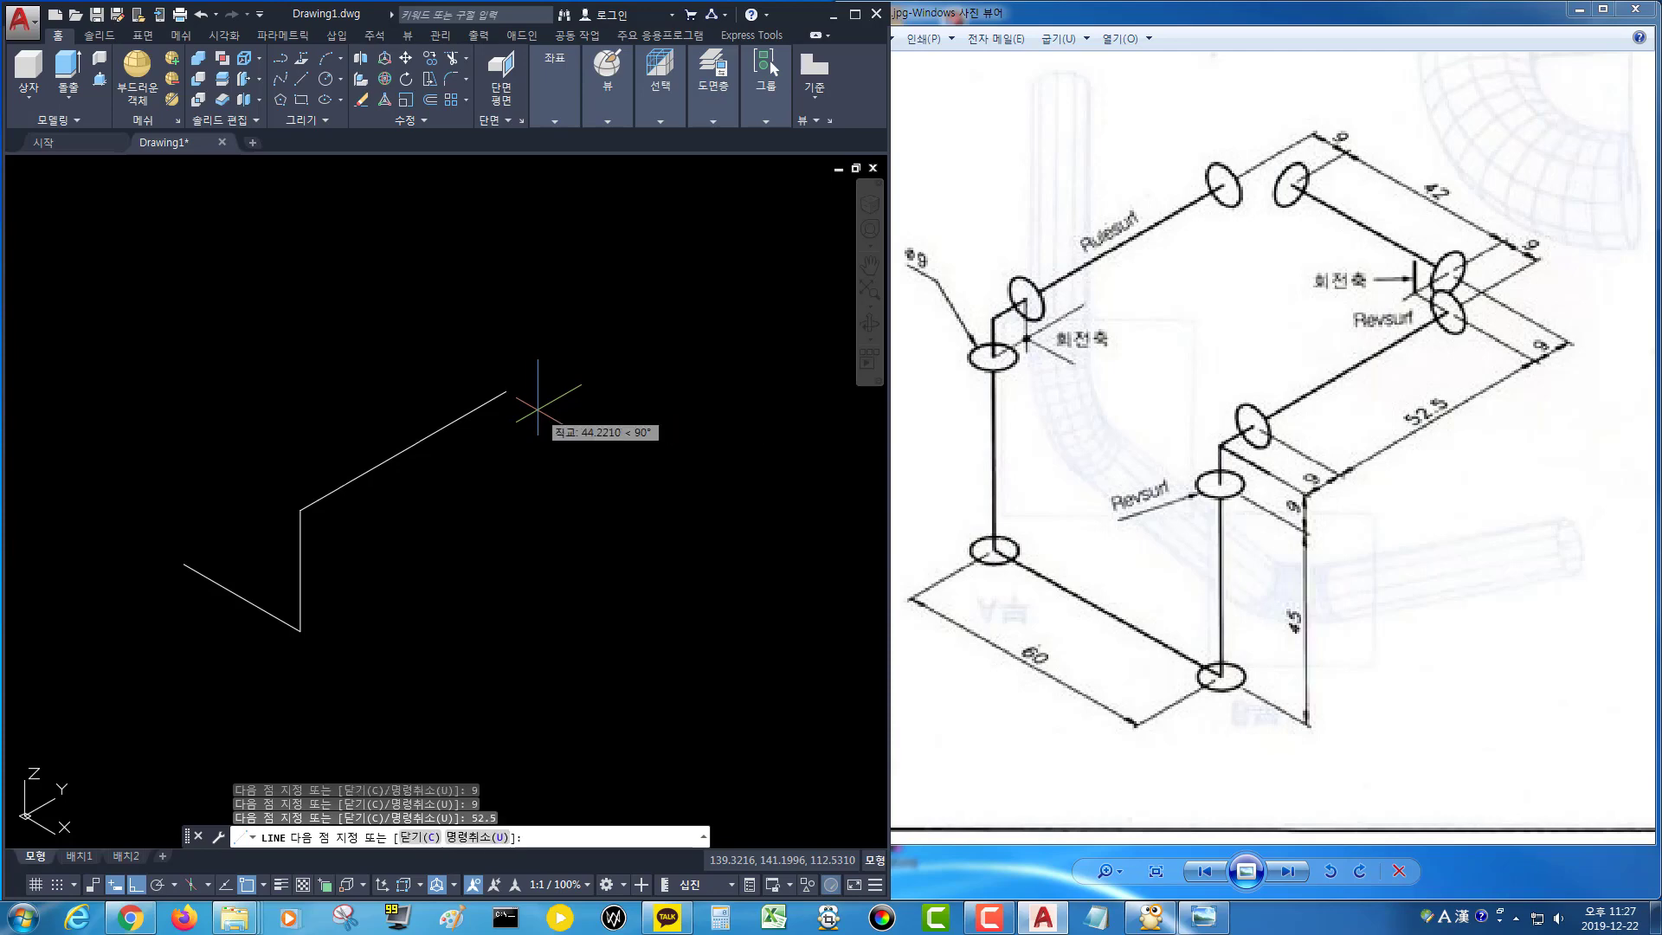
# Add two more 9 mm segments and a 42 mm segment to the path.
pyautogui.write('9')
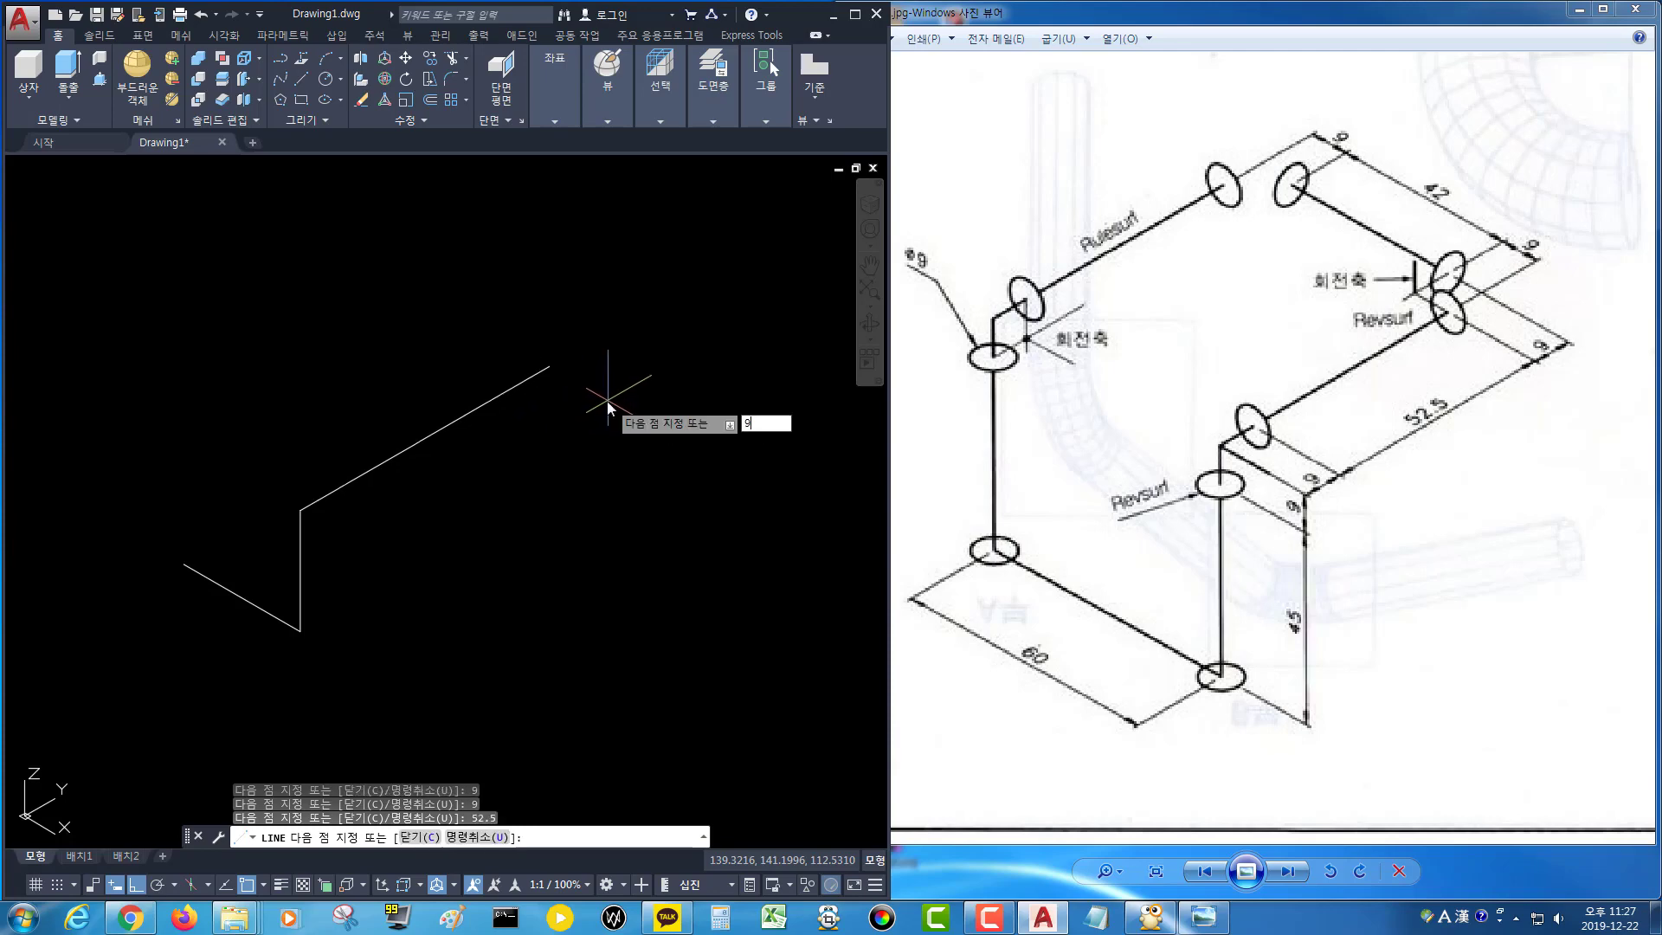
pyautogui.press('Return')
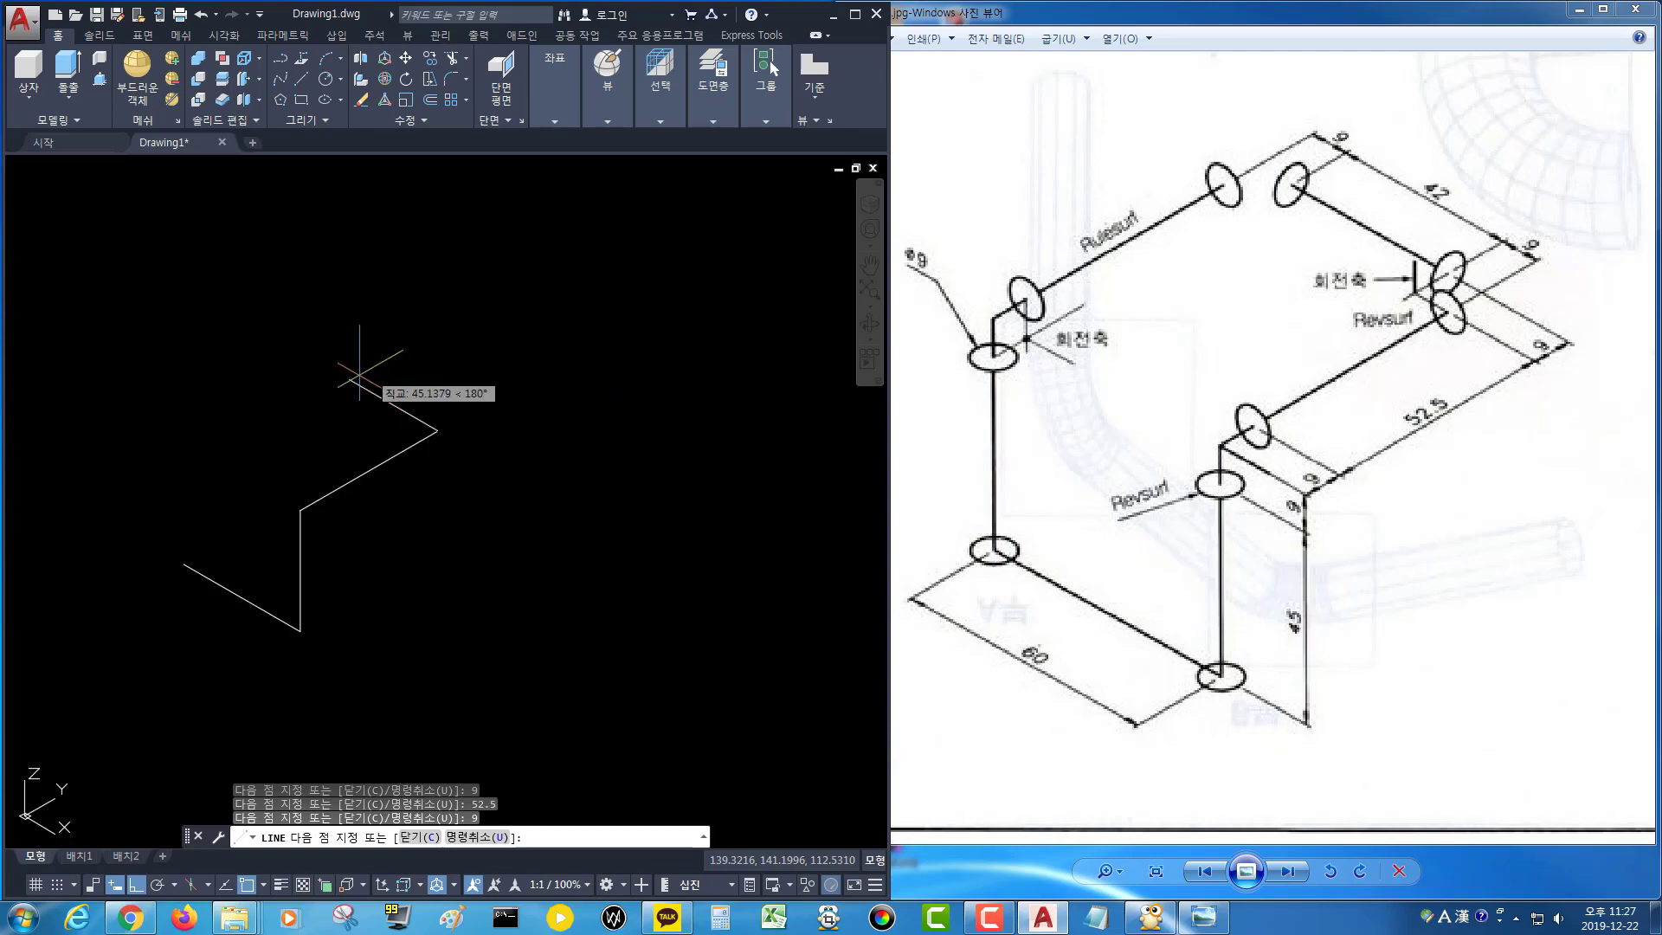
pyautogui.write('9')
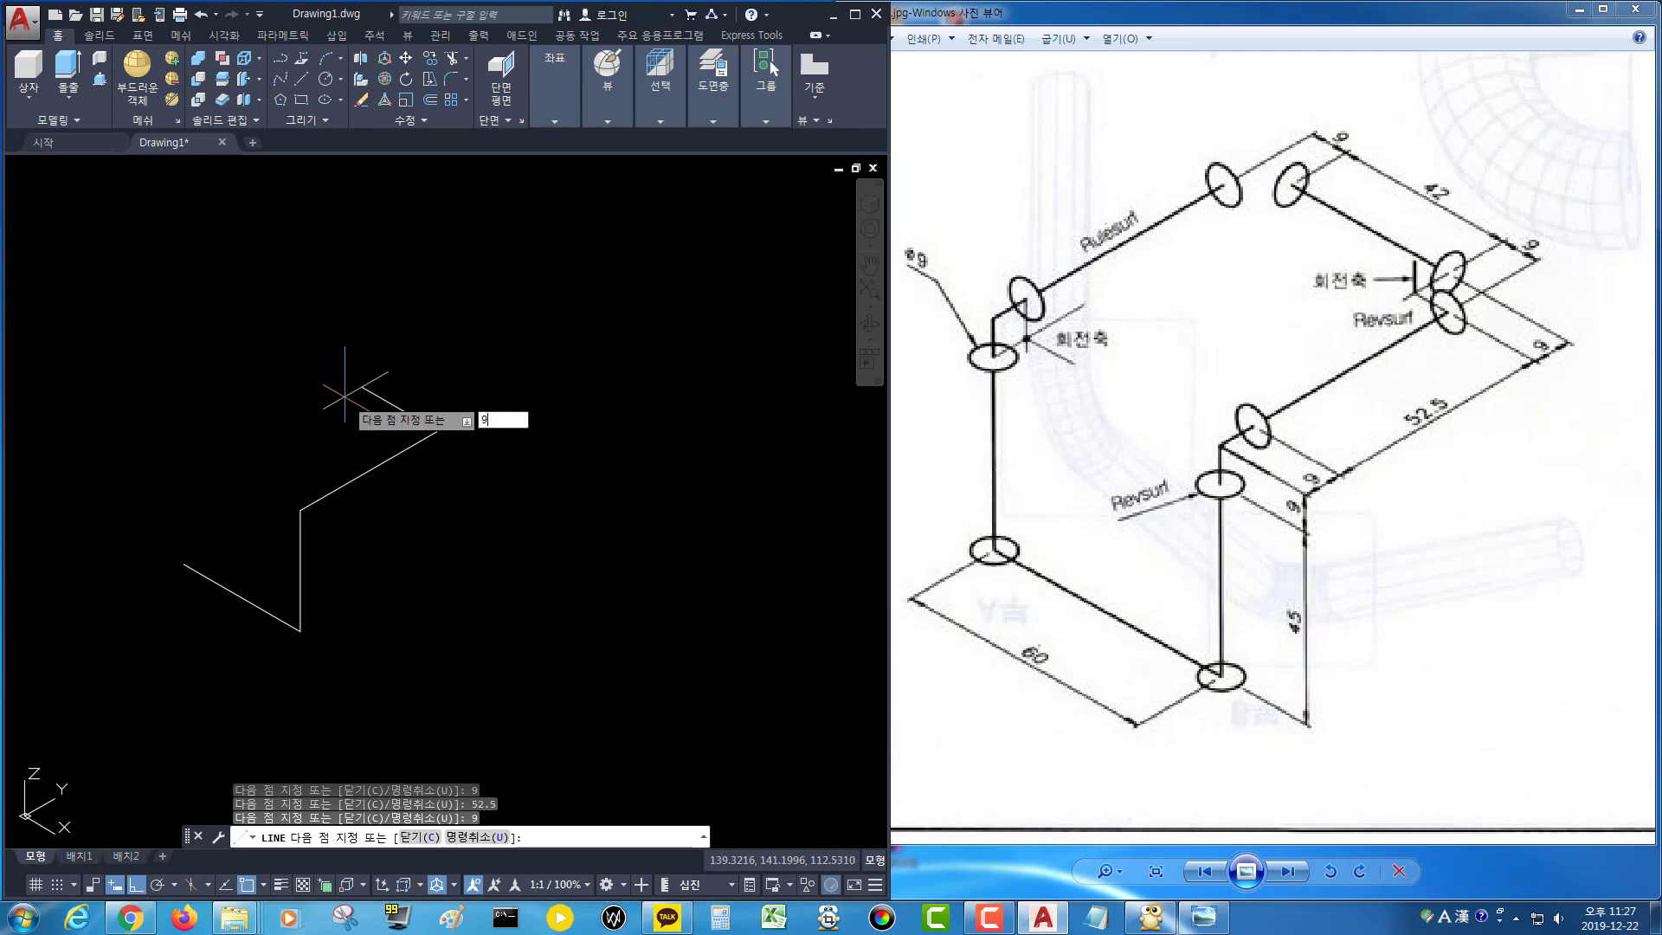
pyautogui.press('Return')
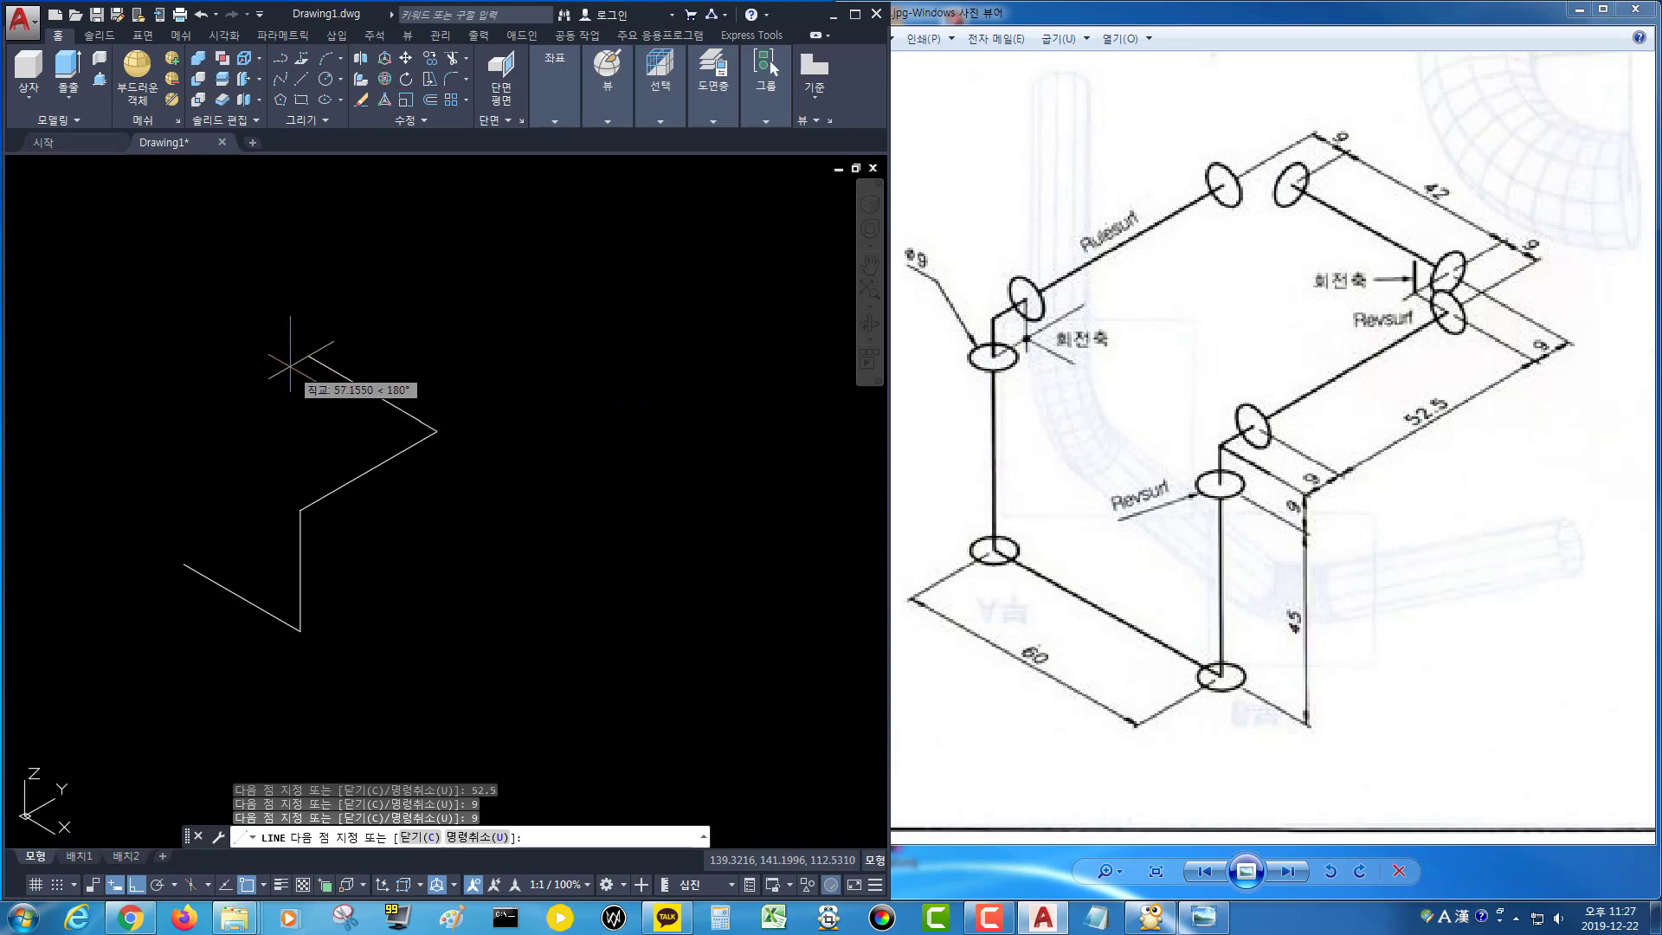
pyautogui.write('42')
pyautogui.press('Return')
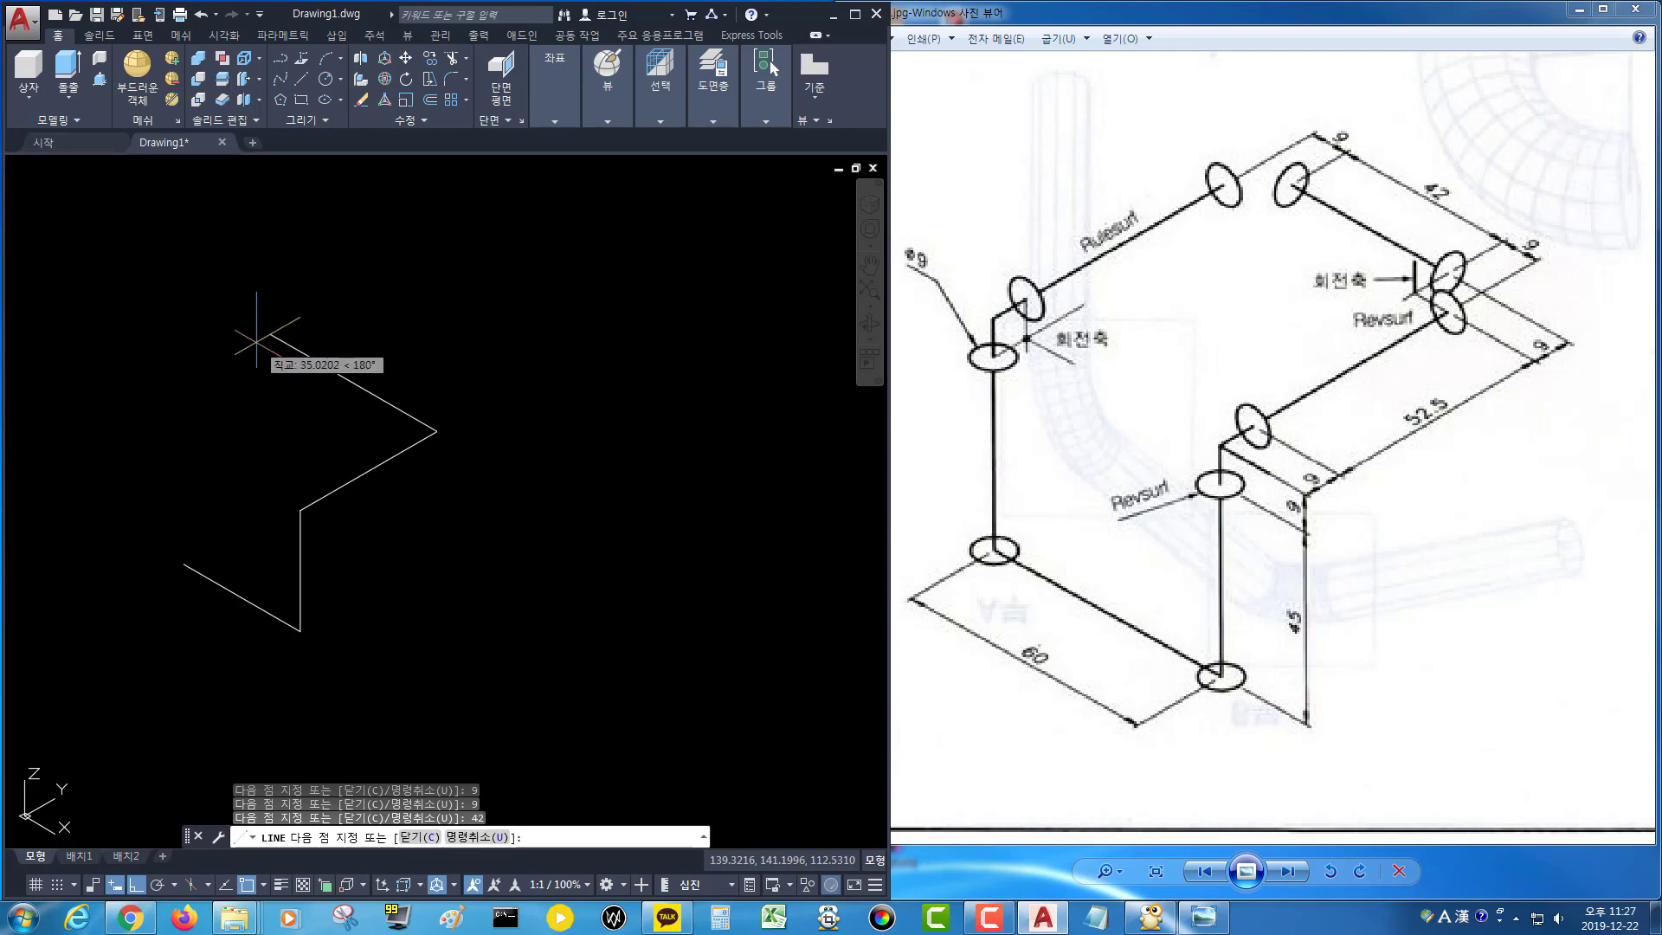
# Add two 9 mm segments and a 52.5 mm segment to the path.
pyautogui.write('9')
pyautogui.press('Return')
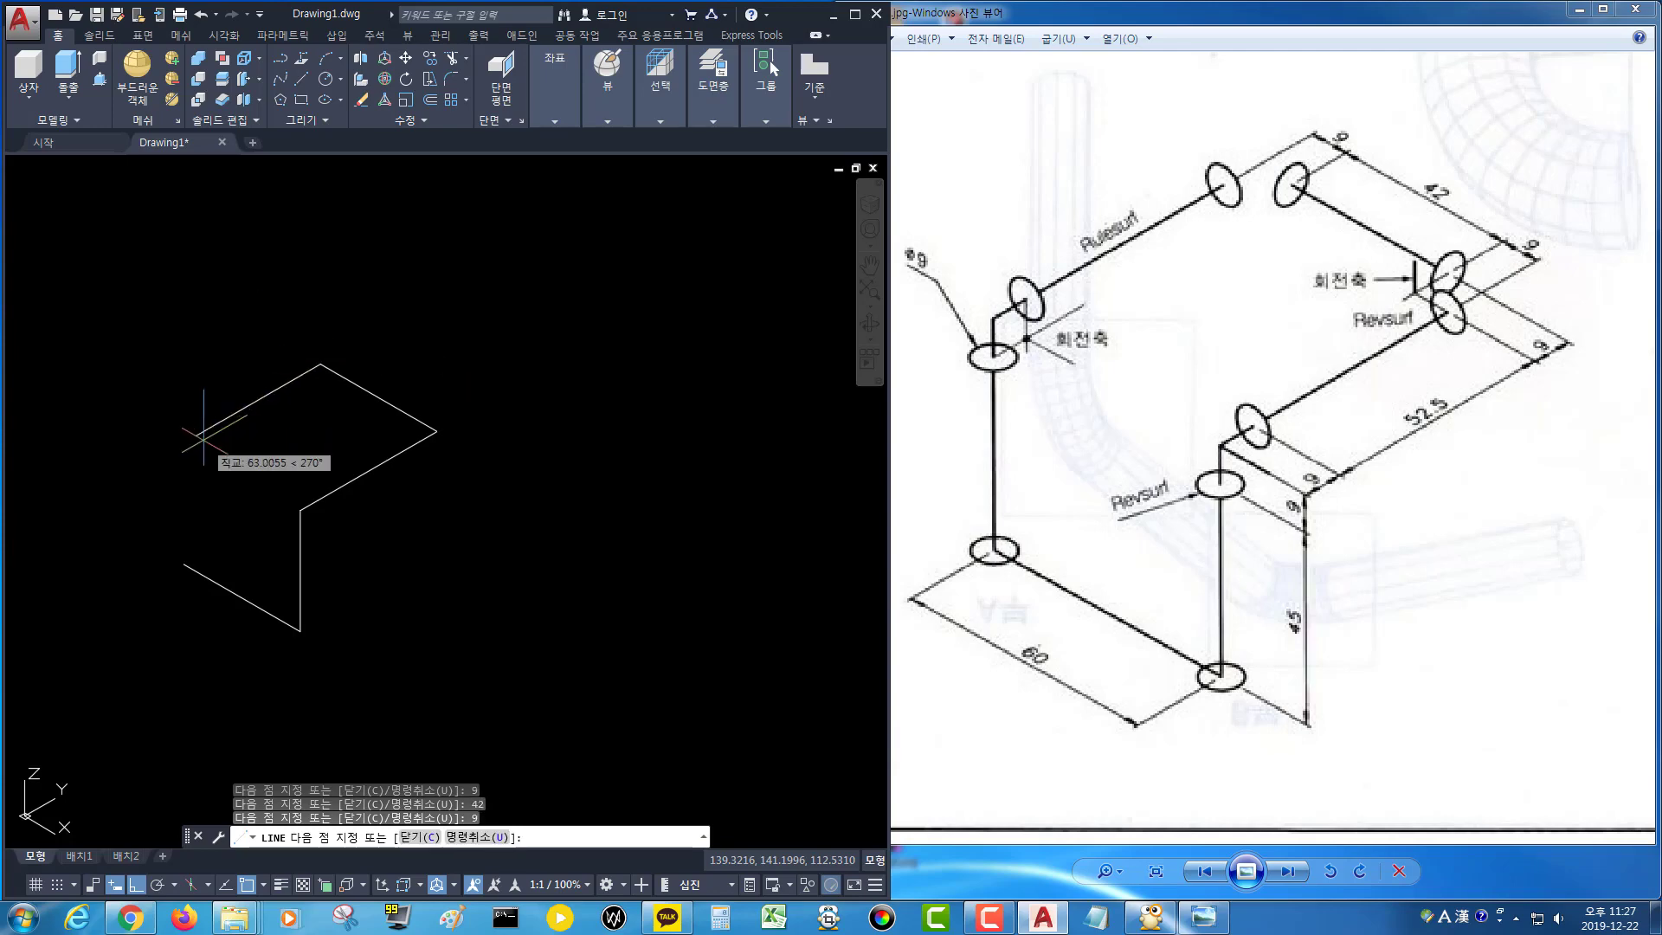
pyautogui.write('9')
pyautogui.press('Return')
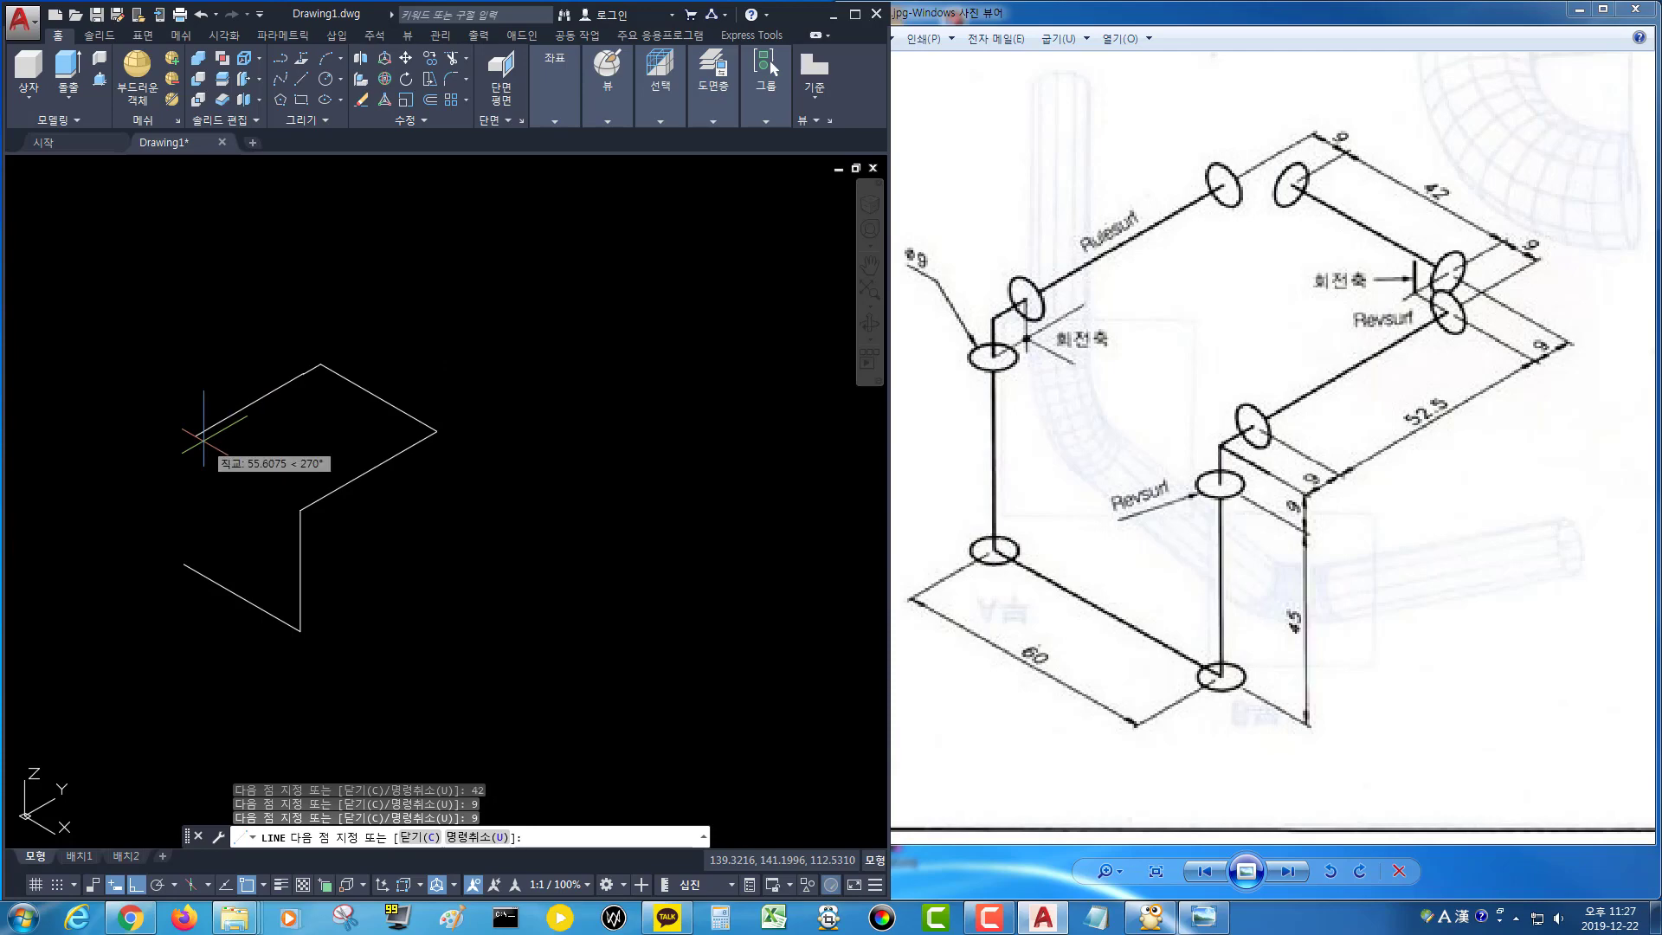
pyautogui.write('52.')
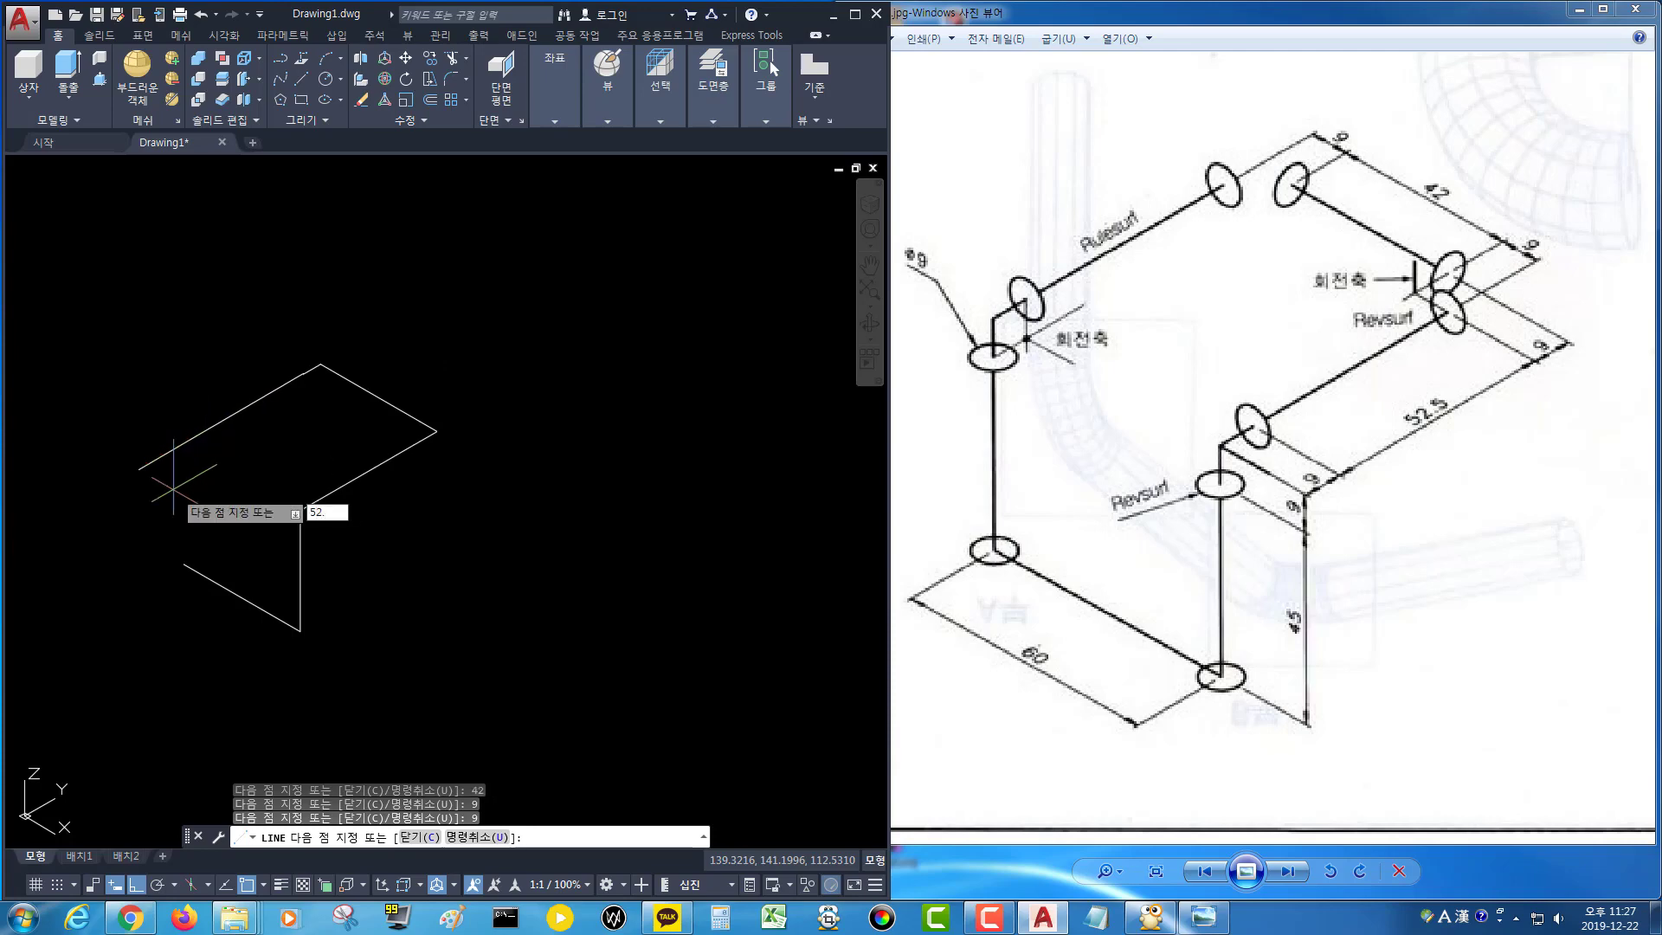
pyautogui.write('5')
pyautogui.press('Return')
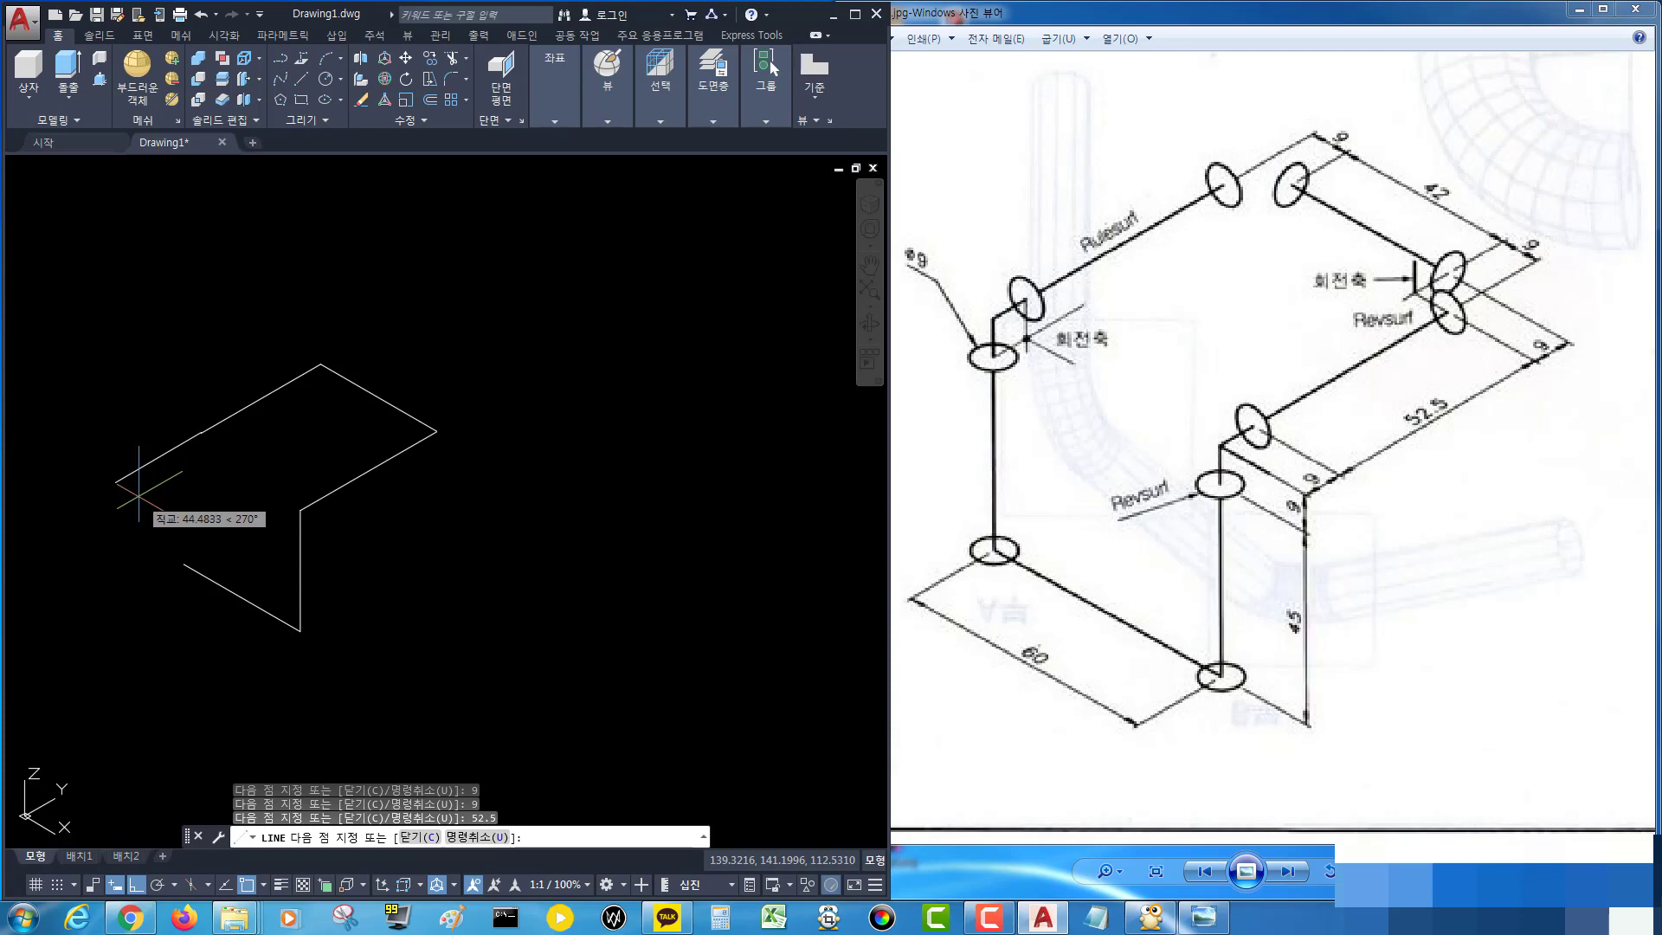
# Finish the path with two final 9 mm segments and end the line command.
pyautogui.write('9')
pyautogui.press('Return')
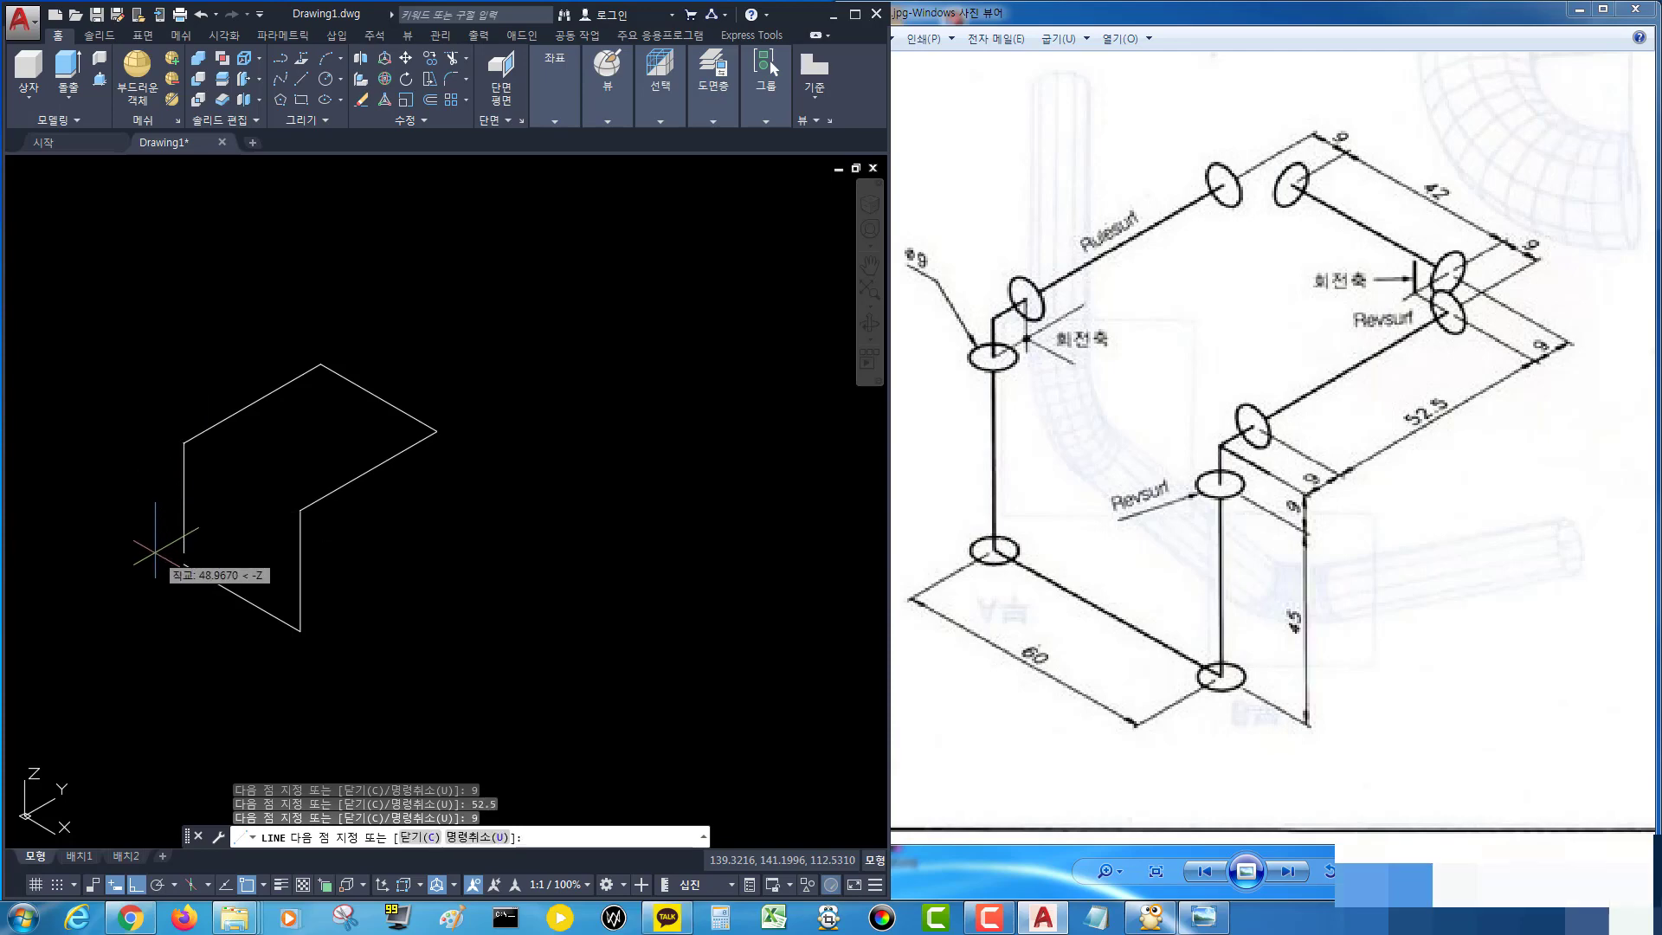
pyautogui.write('9')
pyautogui.press('Return')
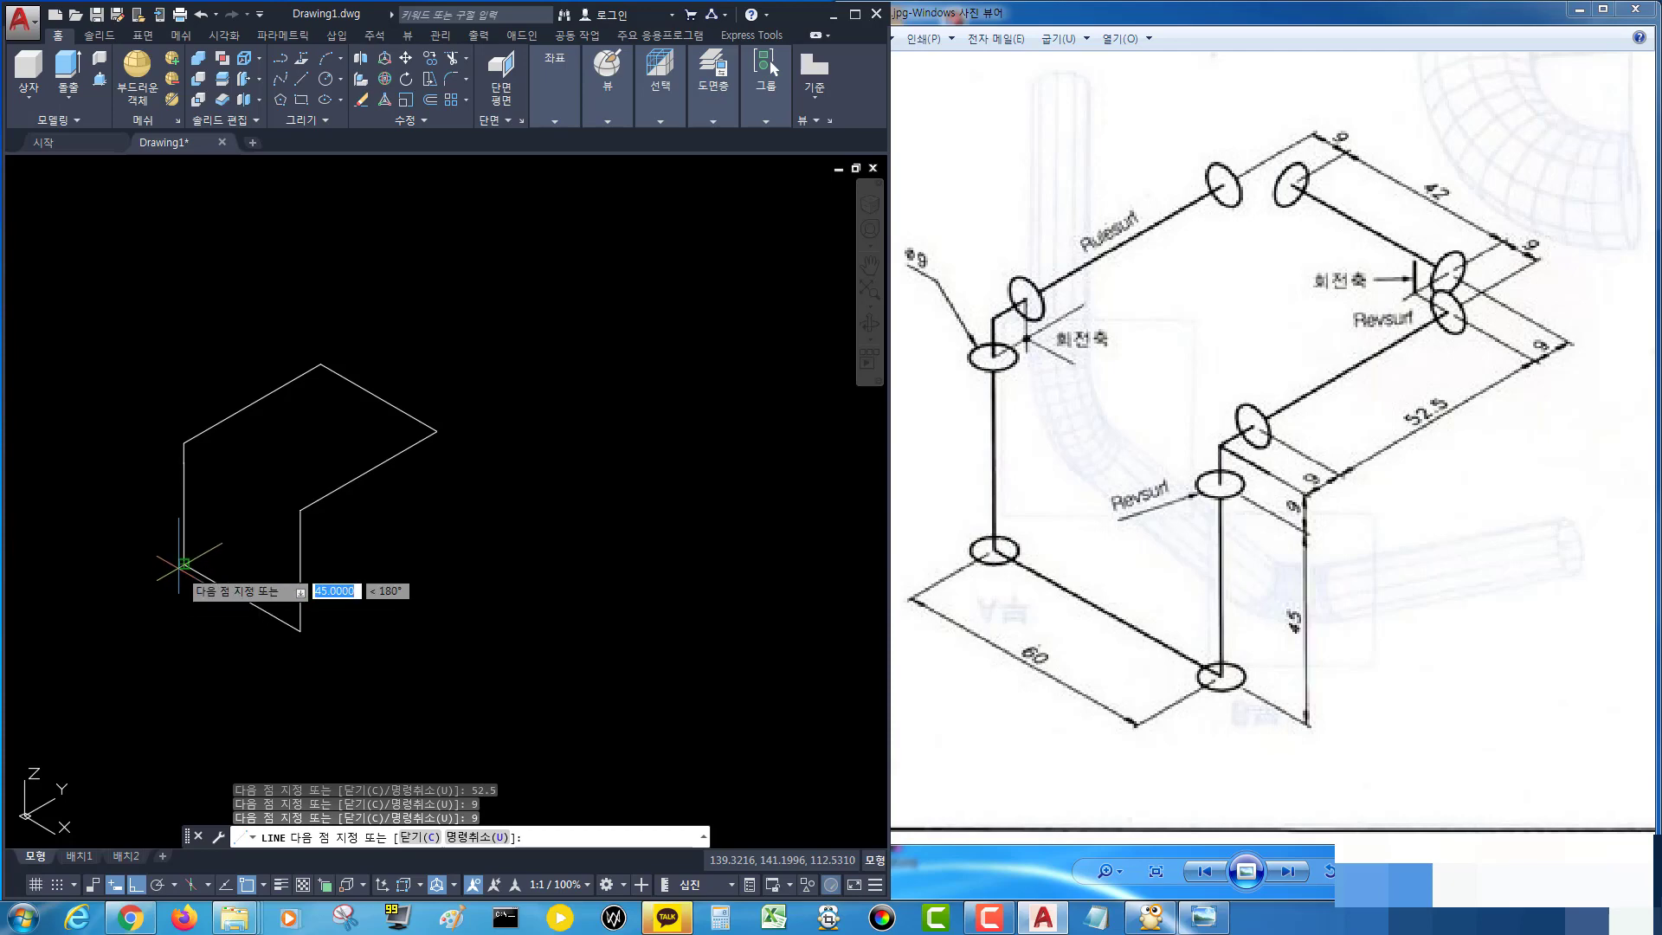
pyautogui.press('Return')
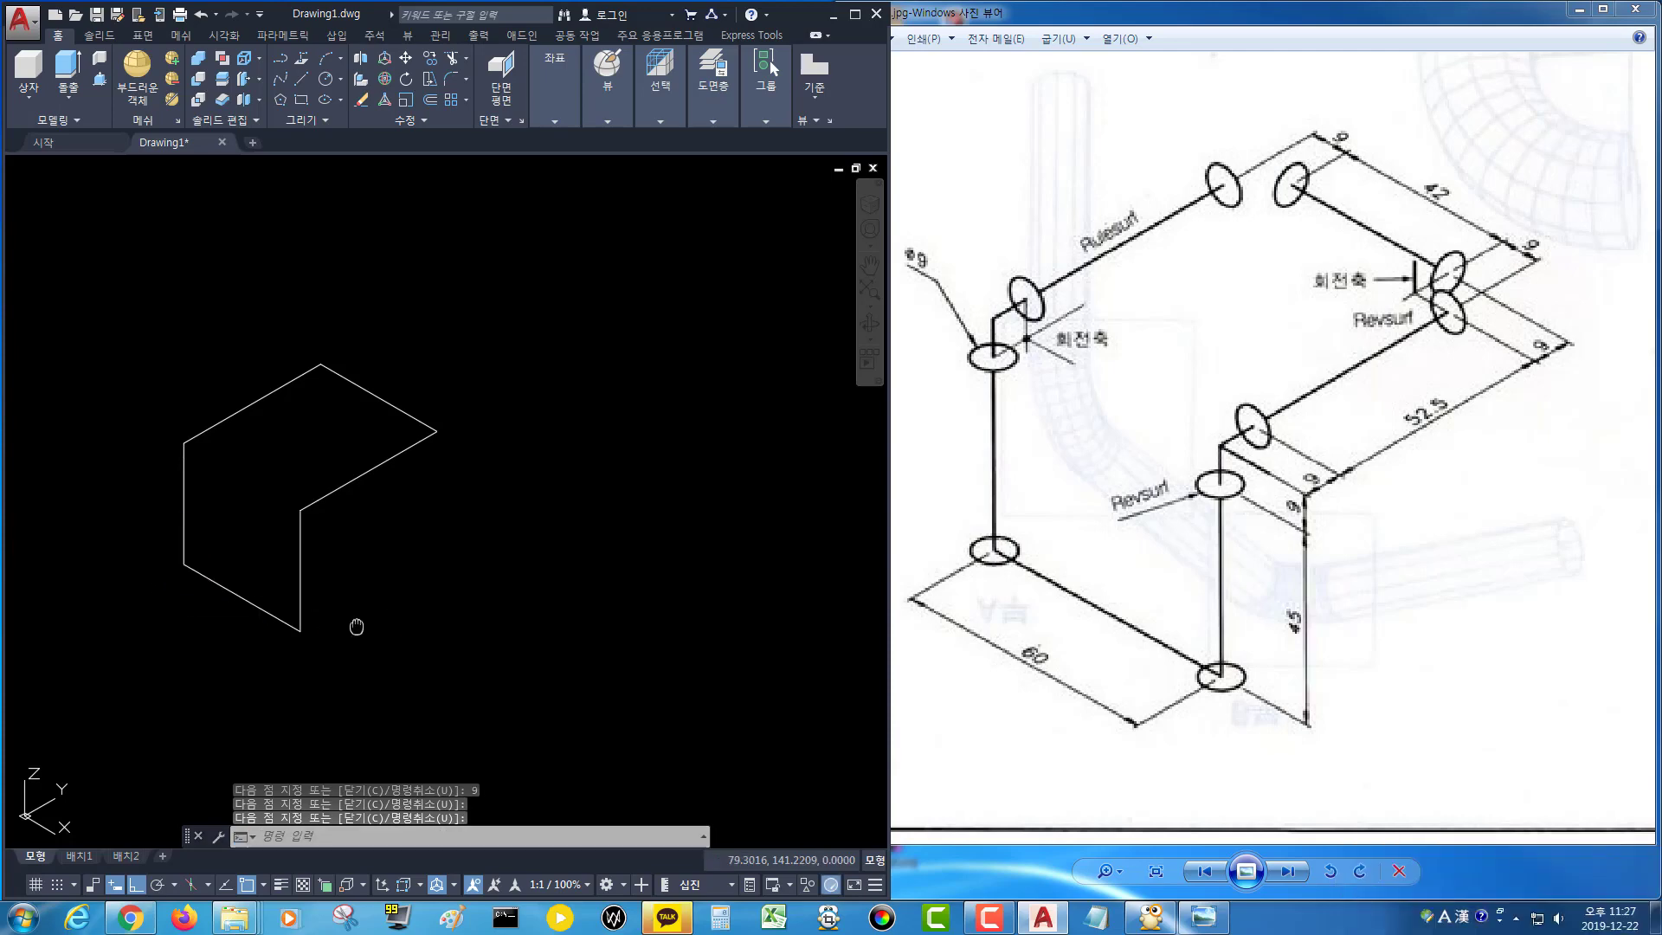
# Draw a circle of radius 4.5 mm centred at the bottom corner of the path.
pyautogui.moveTo(352, 623); pyautogui.dragTo(441, 612, button='middle')
pyautogui.press('Escape')
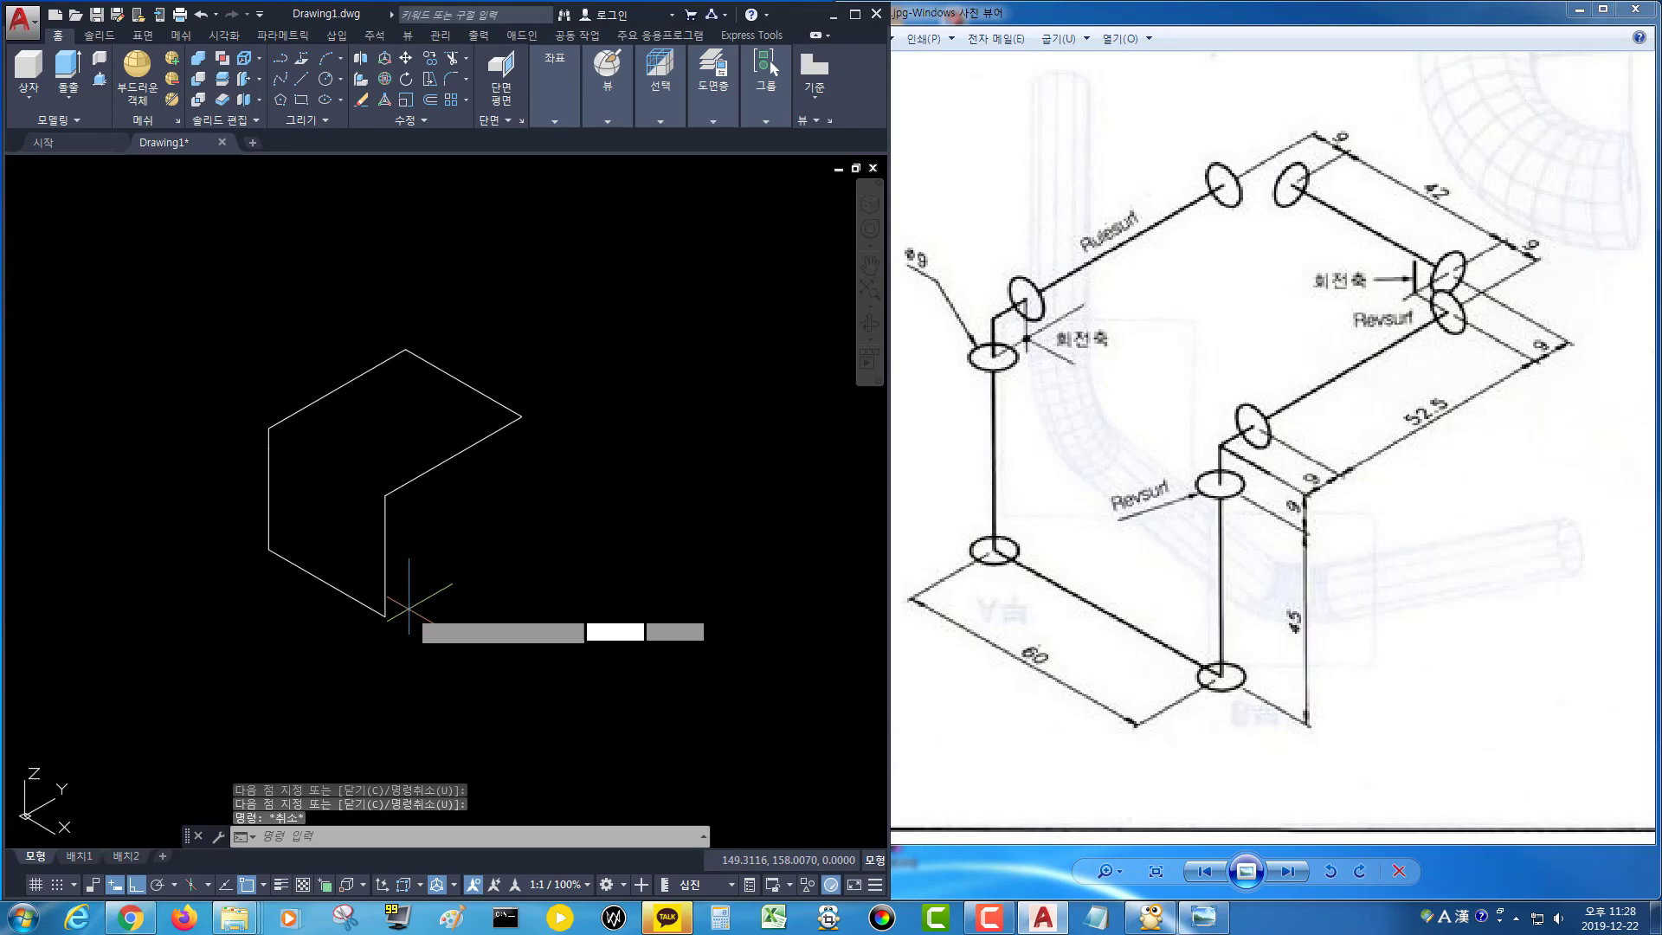
pyautogui.press('Return')
pyautogui.scroll(2, 380, 597)
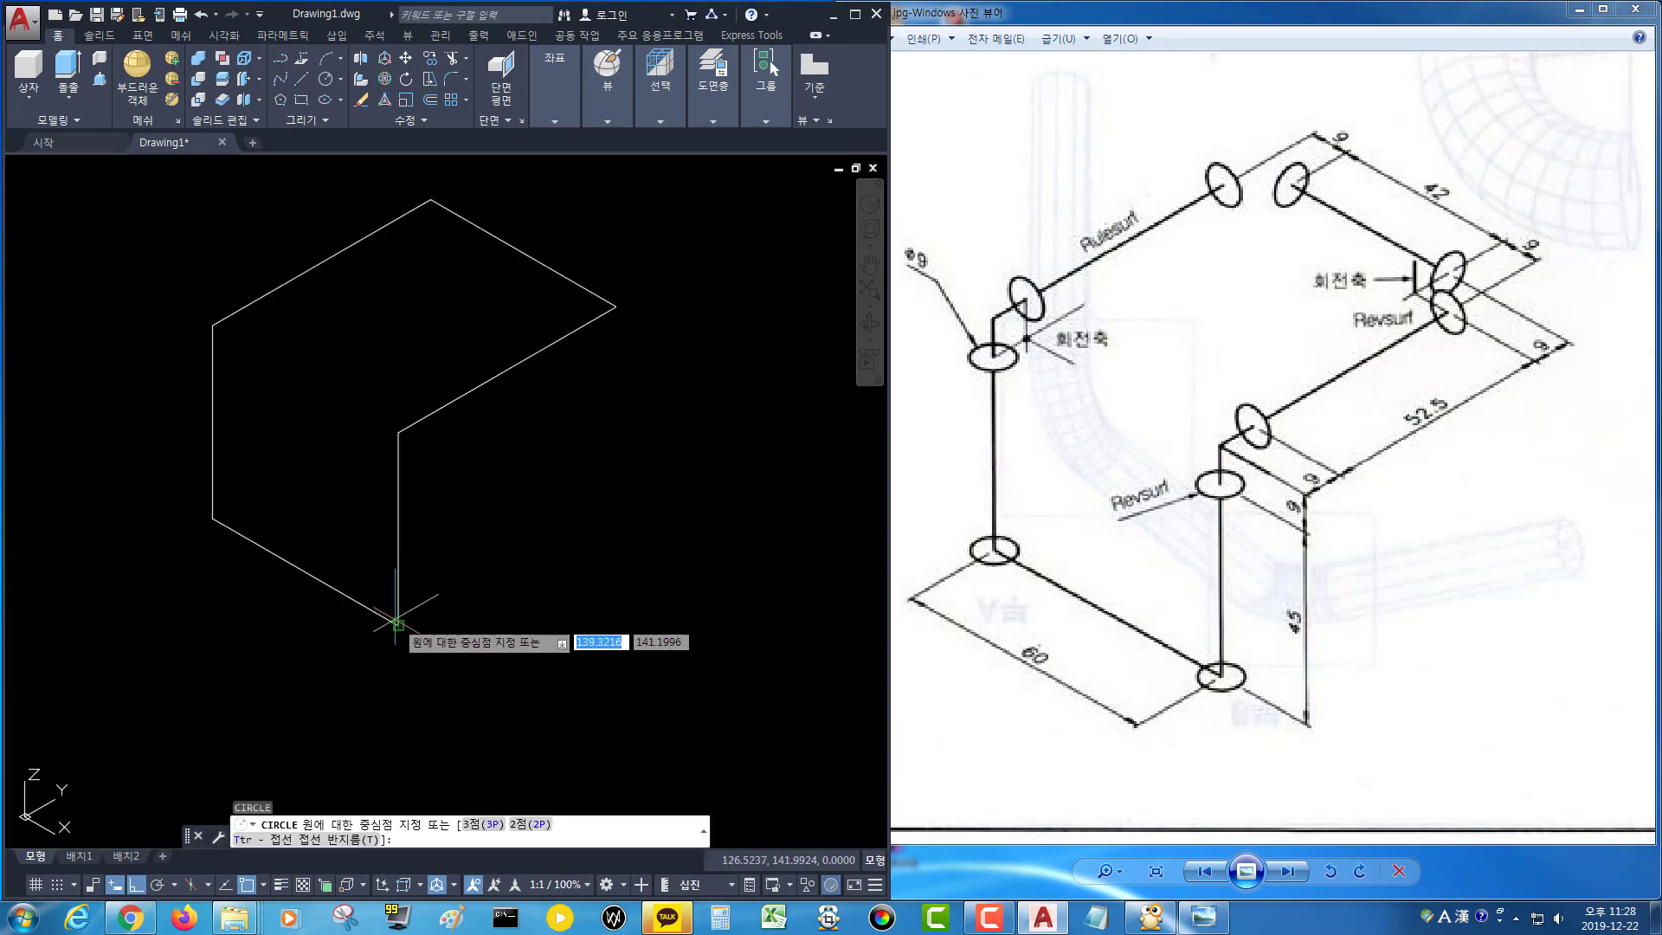
pyautogui.click(398, 623)
pyautogui.write('4')
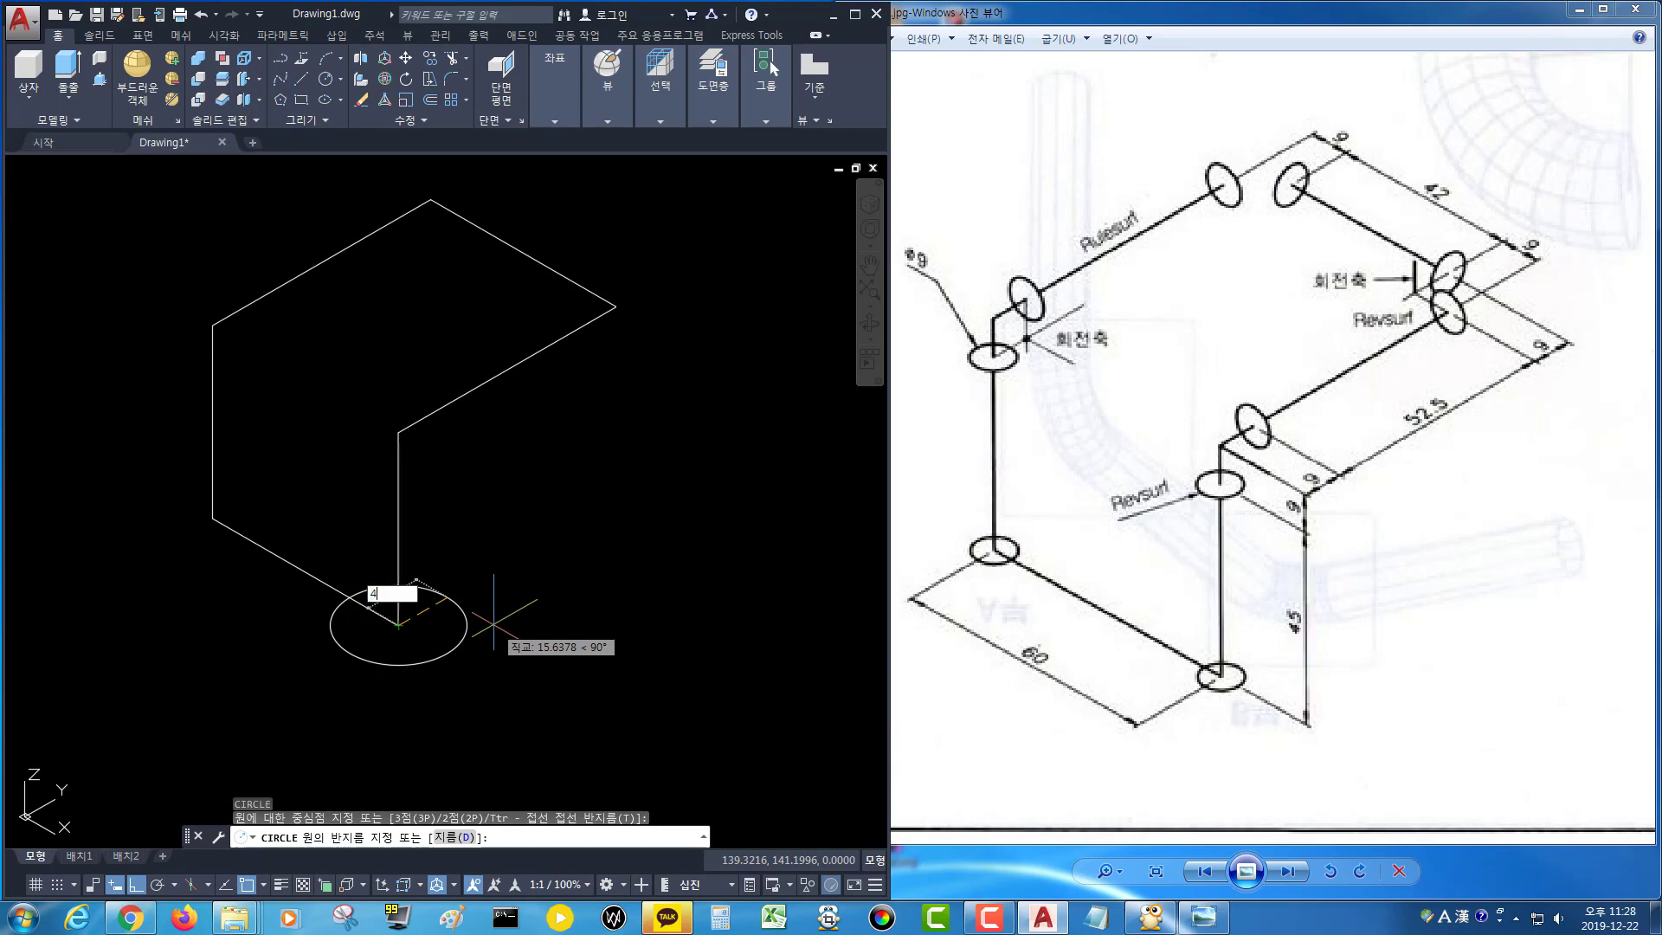
pyautogui.write('.5')
pyautogui.press('Return')
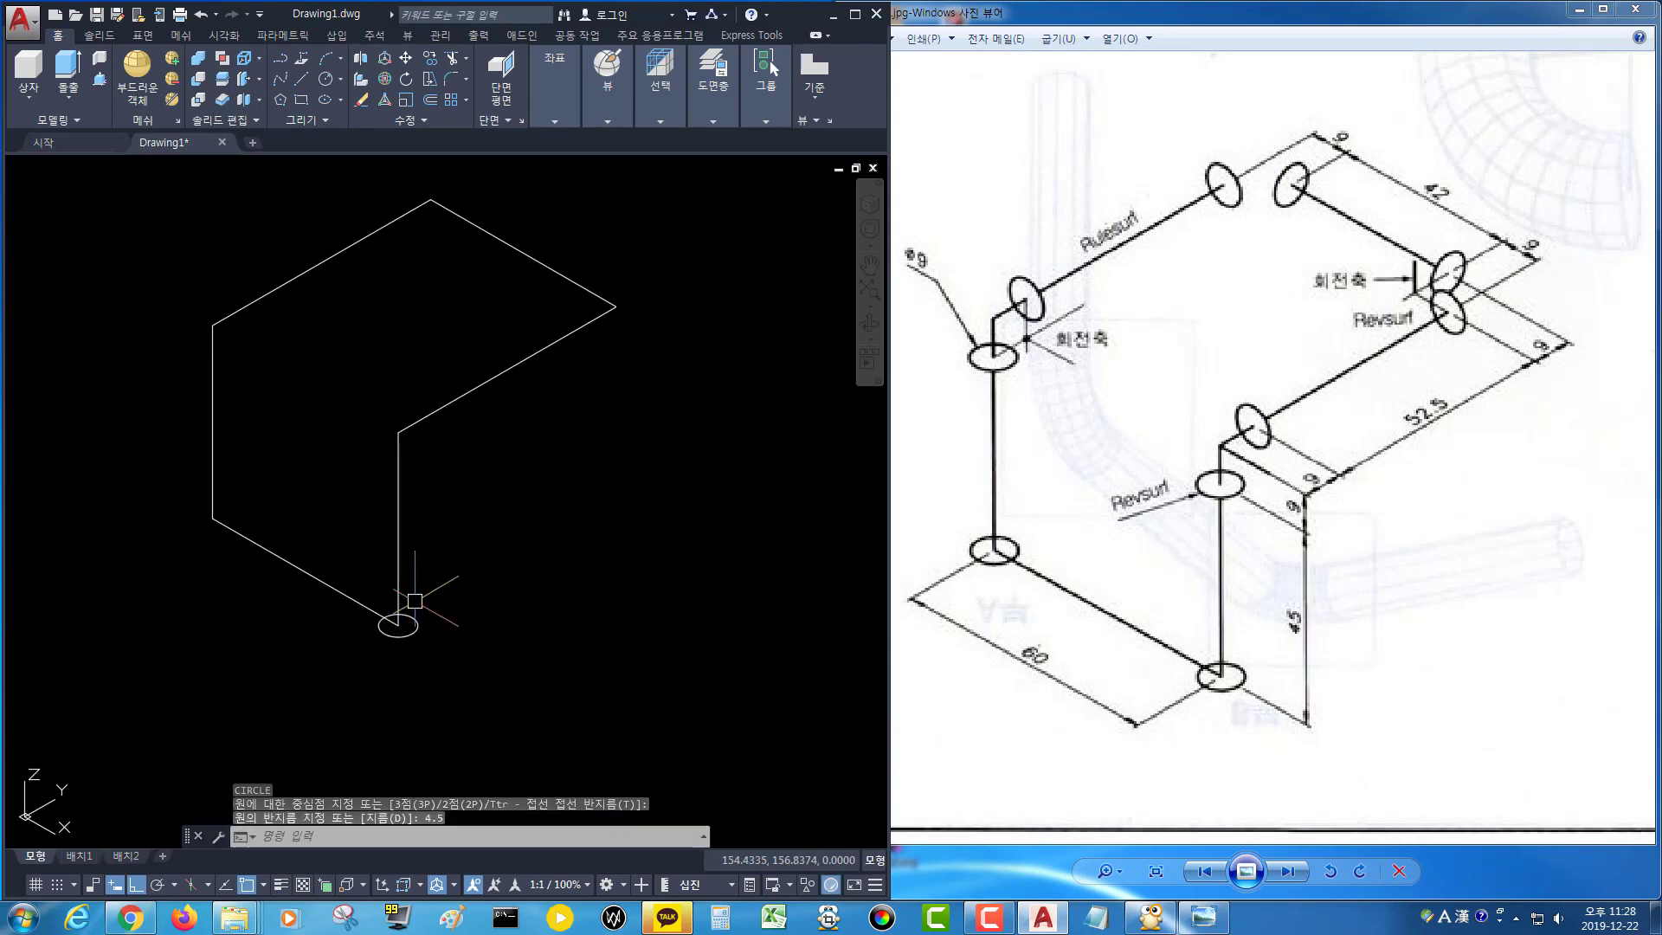
# Add 4.5 mm radius circles at the two corners of the left vertical segment.
pyautogui.press('Return')
pyautogui.click(212, 517)
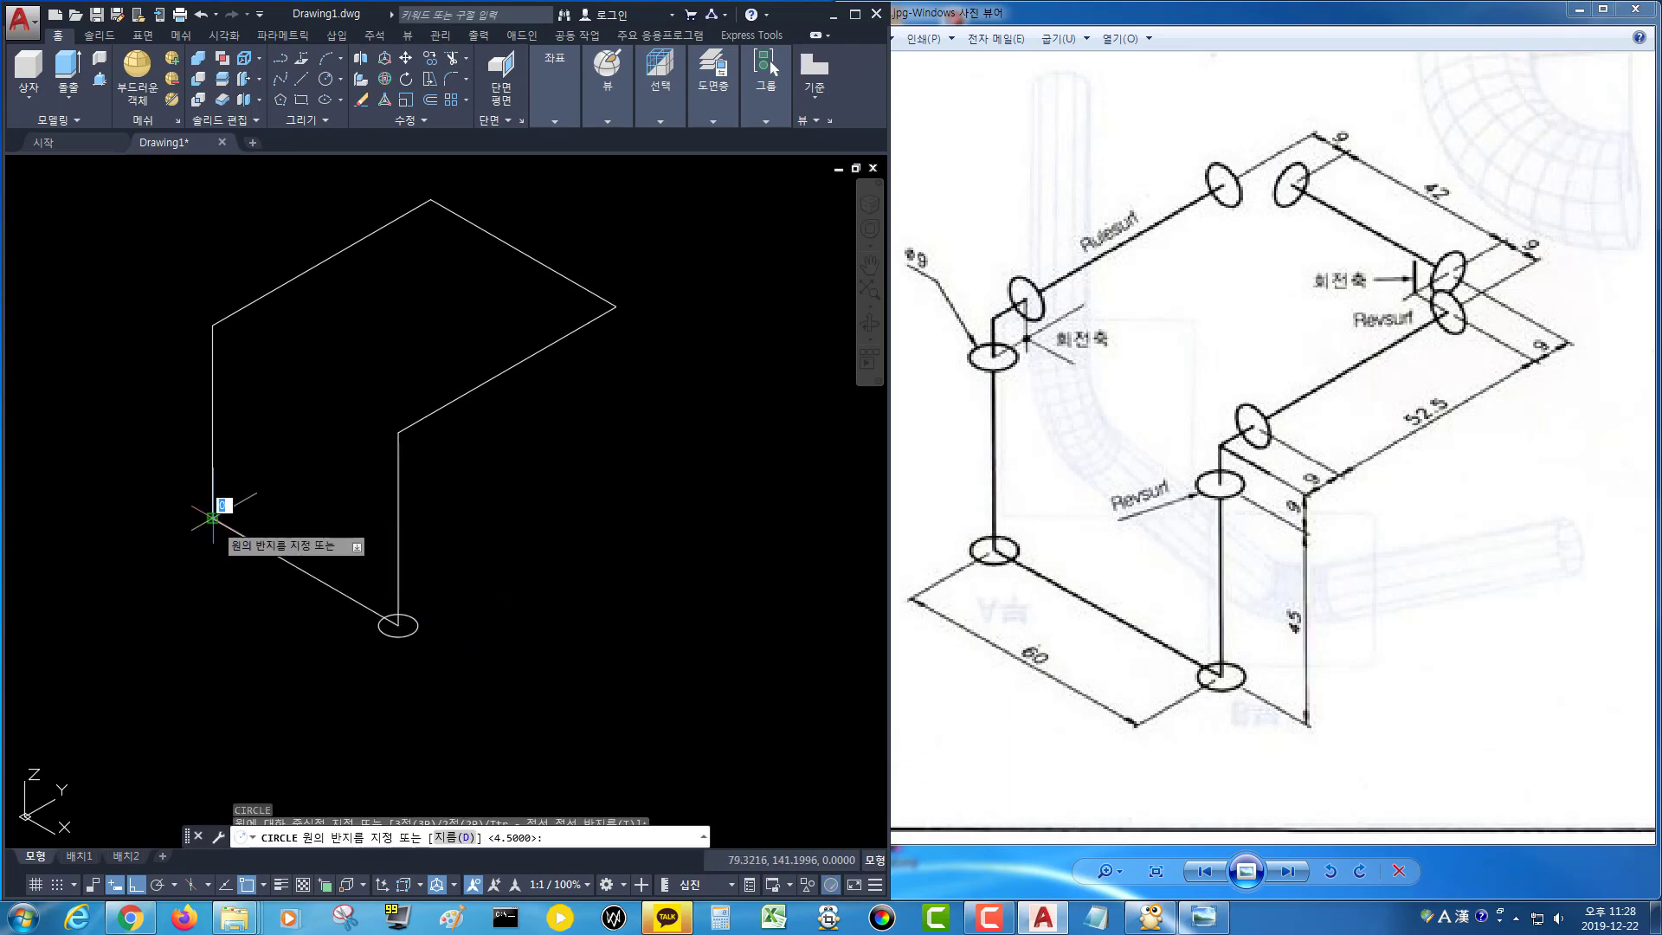
pyautogui.press('Return')
pyautogui.press('Return')
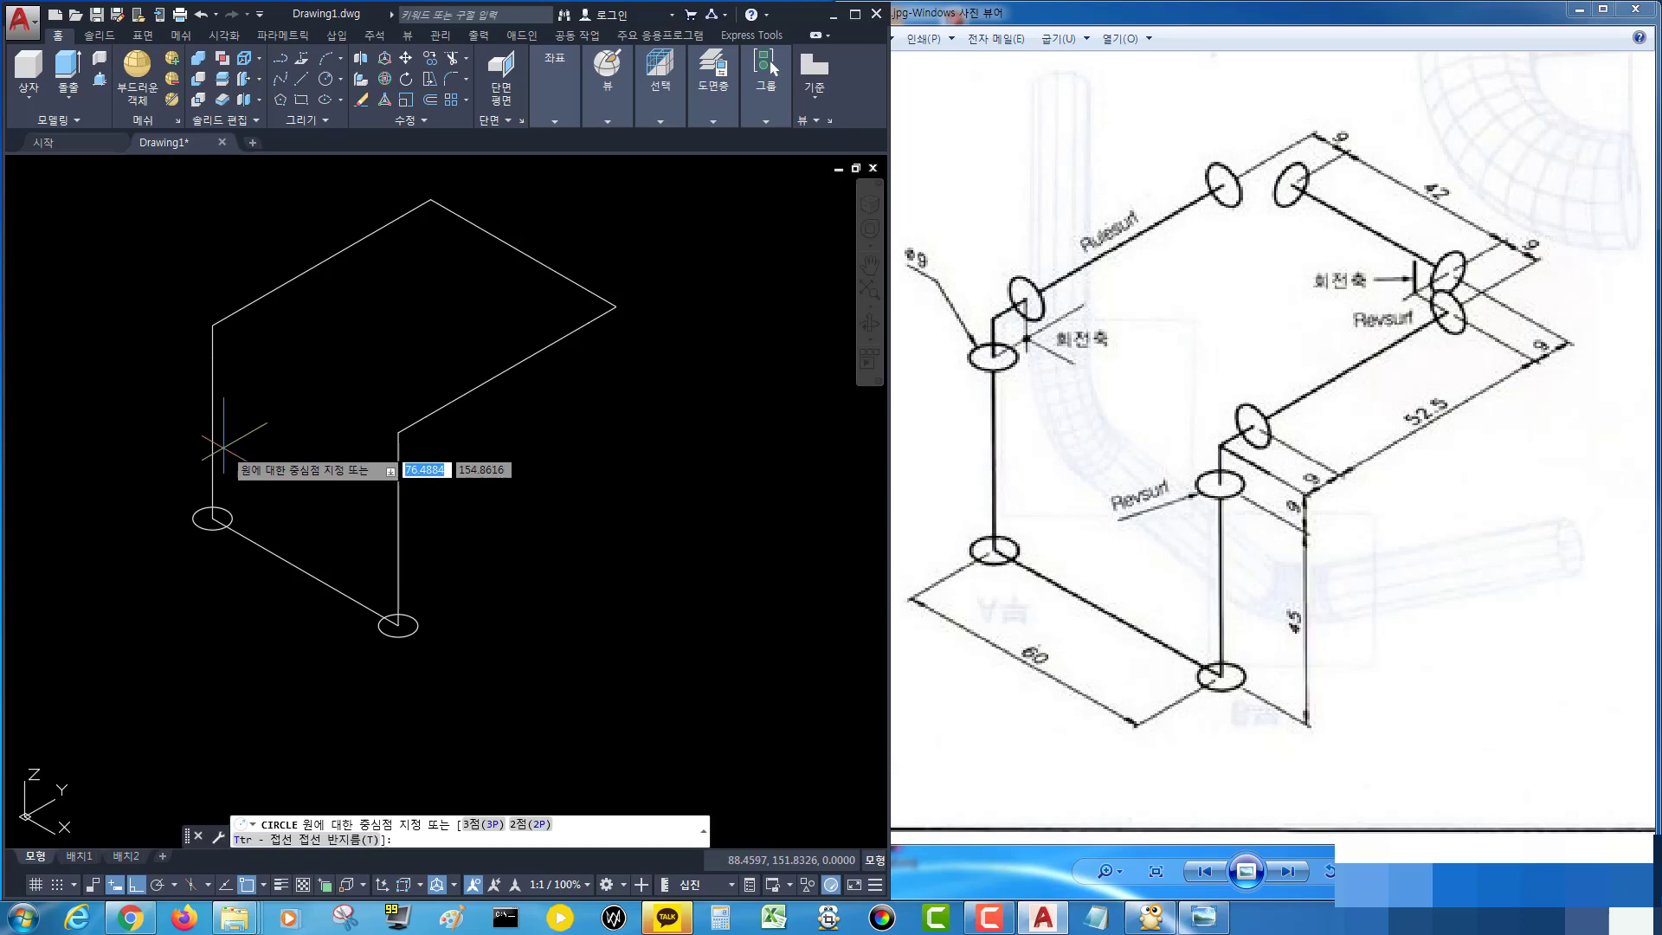
pyautogui.click(212, 357)
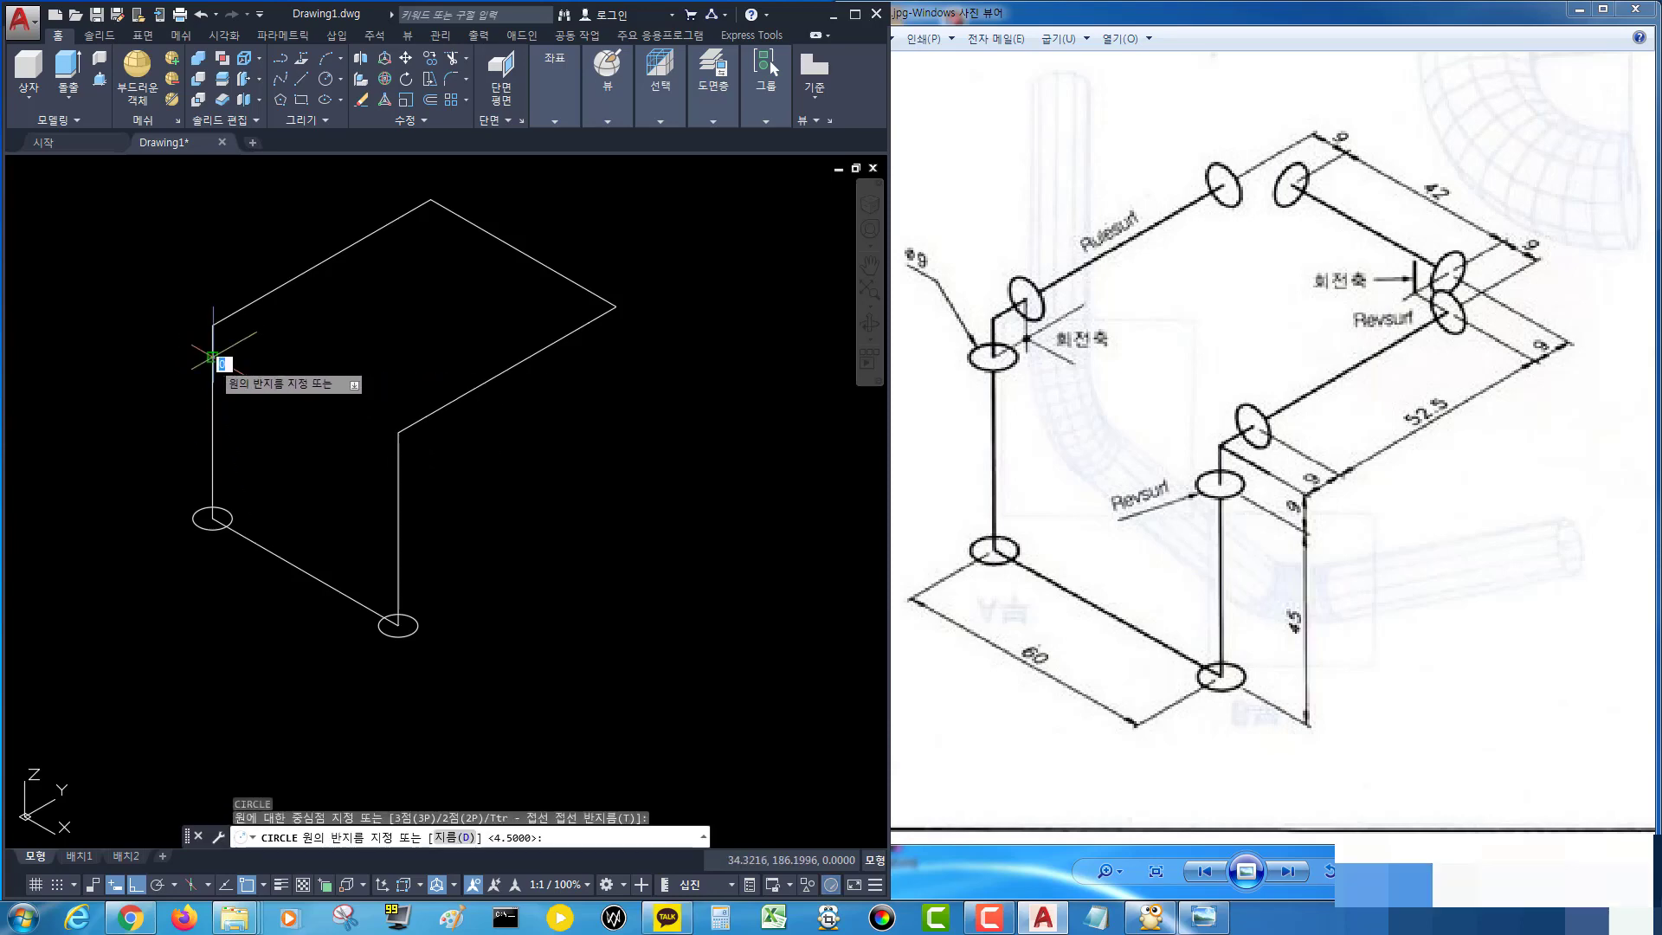
pyautogui.press('Return')
pyautogui.press('Return')
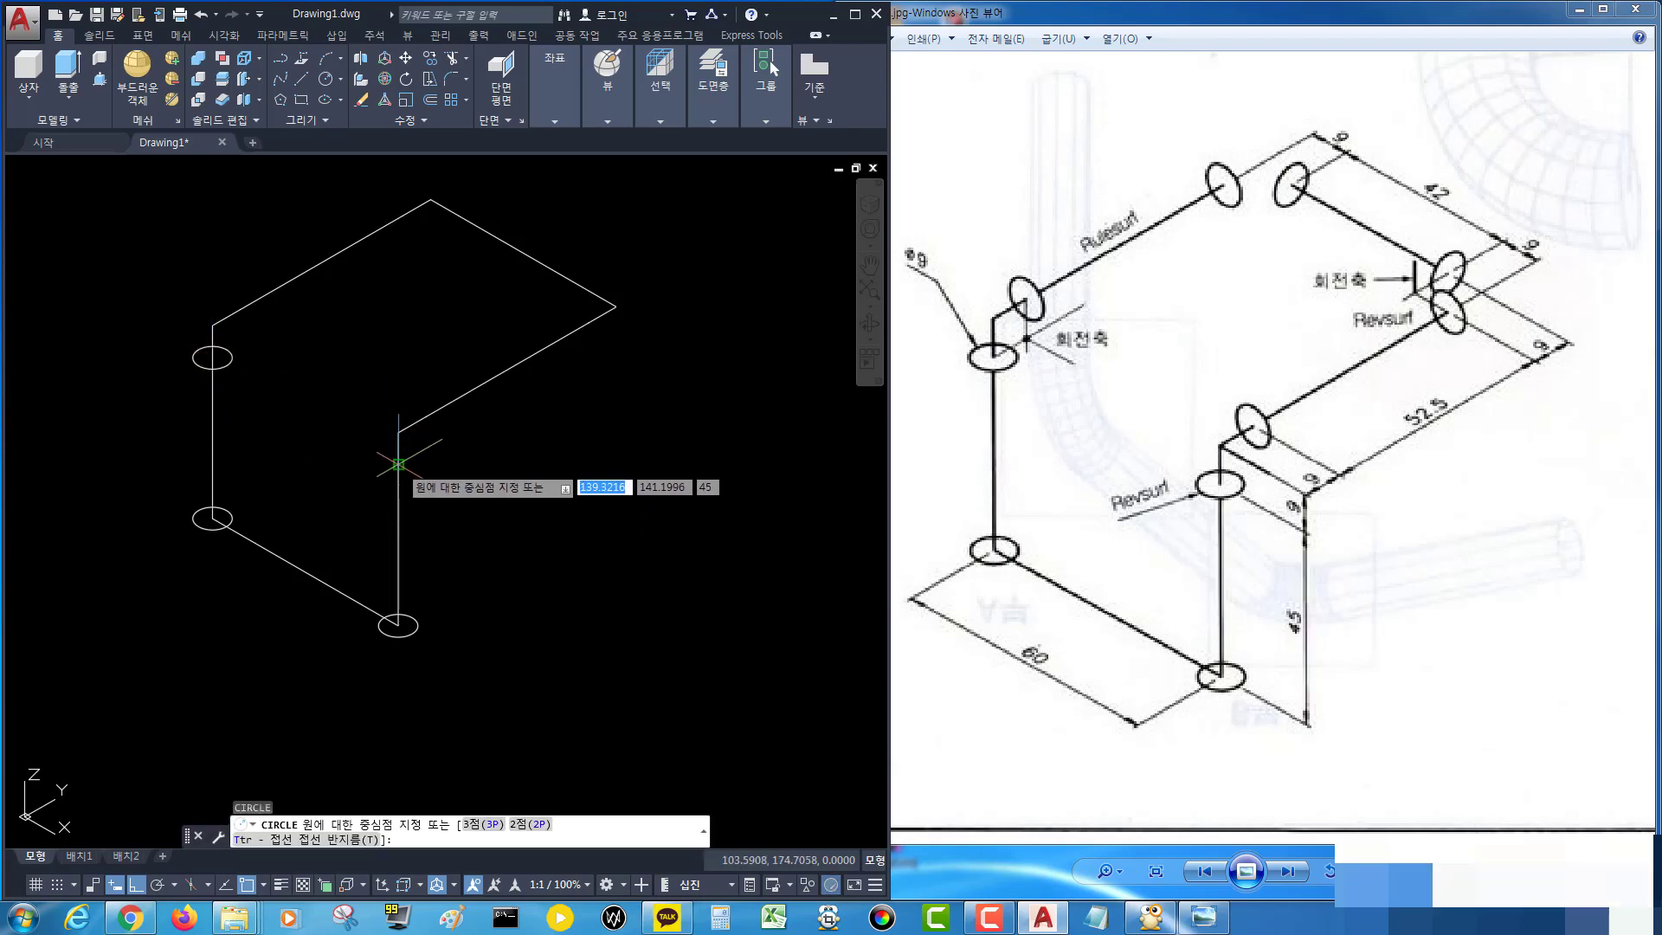
# Add another 4.5 mm radius circle at the top of the right vertical segment.
pyautogui.click(398, 465)
pyautogui.press('Return')
pyautogui.moveTo(482, 464); pyautogui.dragTo(504, 476, button='middle')
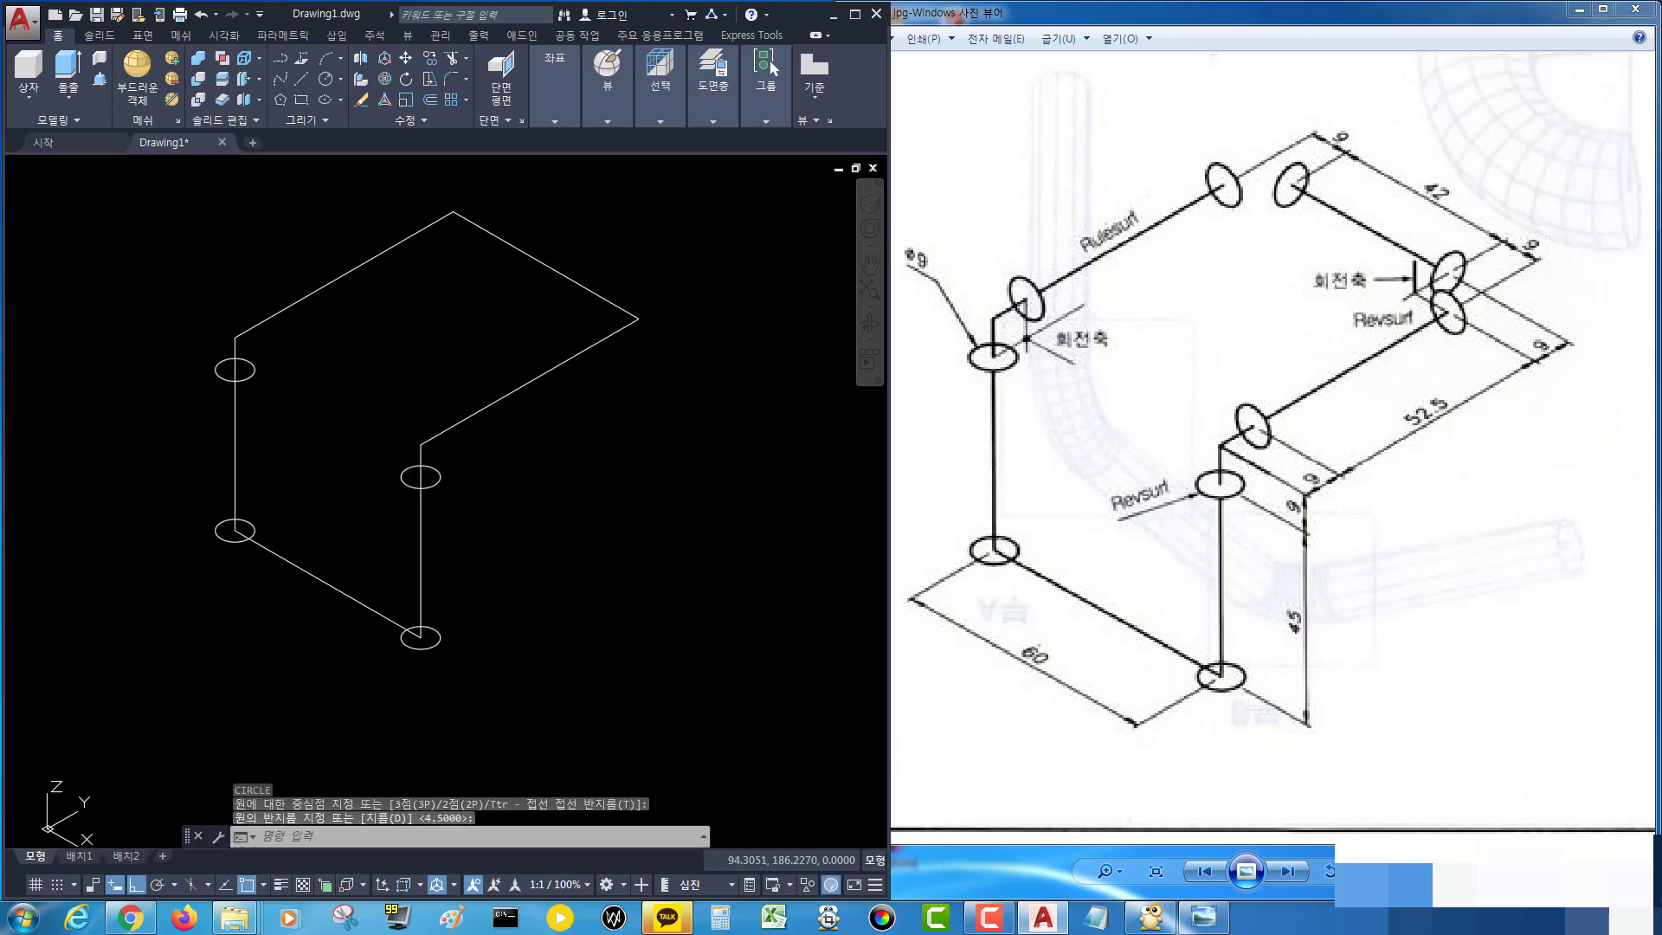
pyautogui.press('Escape')
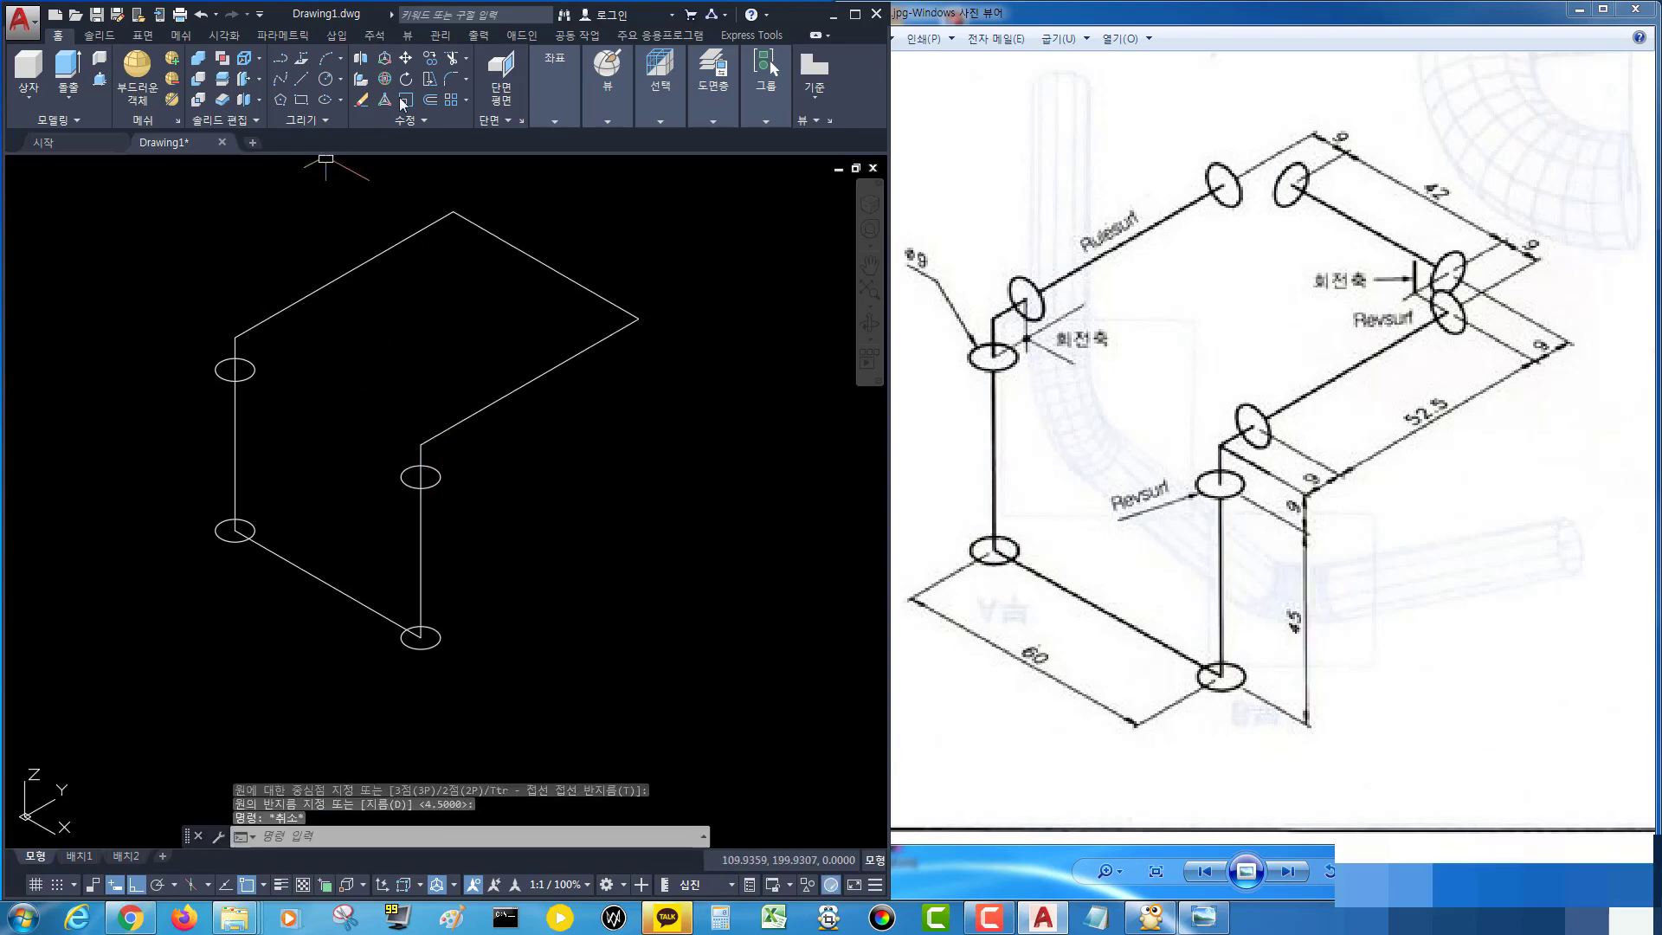
# Set a Z-axis UCS with its origin at the top-left corner of the path, pointing along the upper diagonal segment.
pyautogui.click(558, 119)
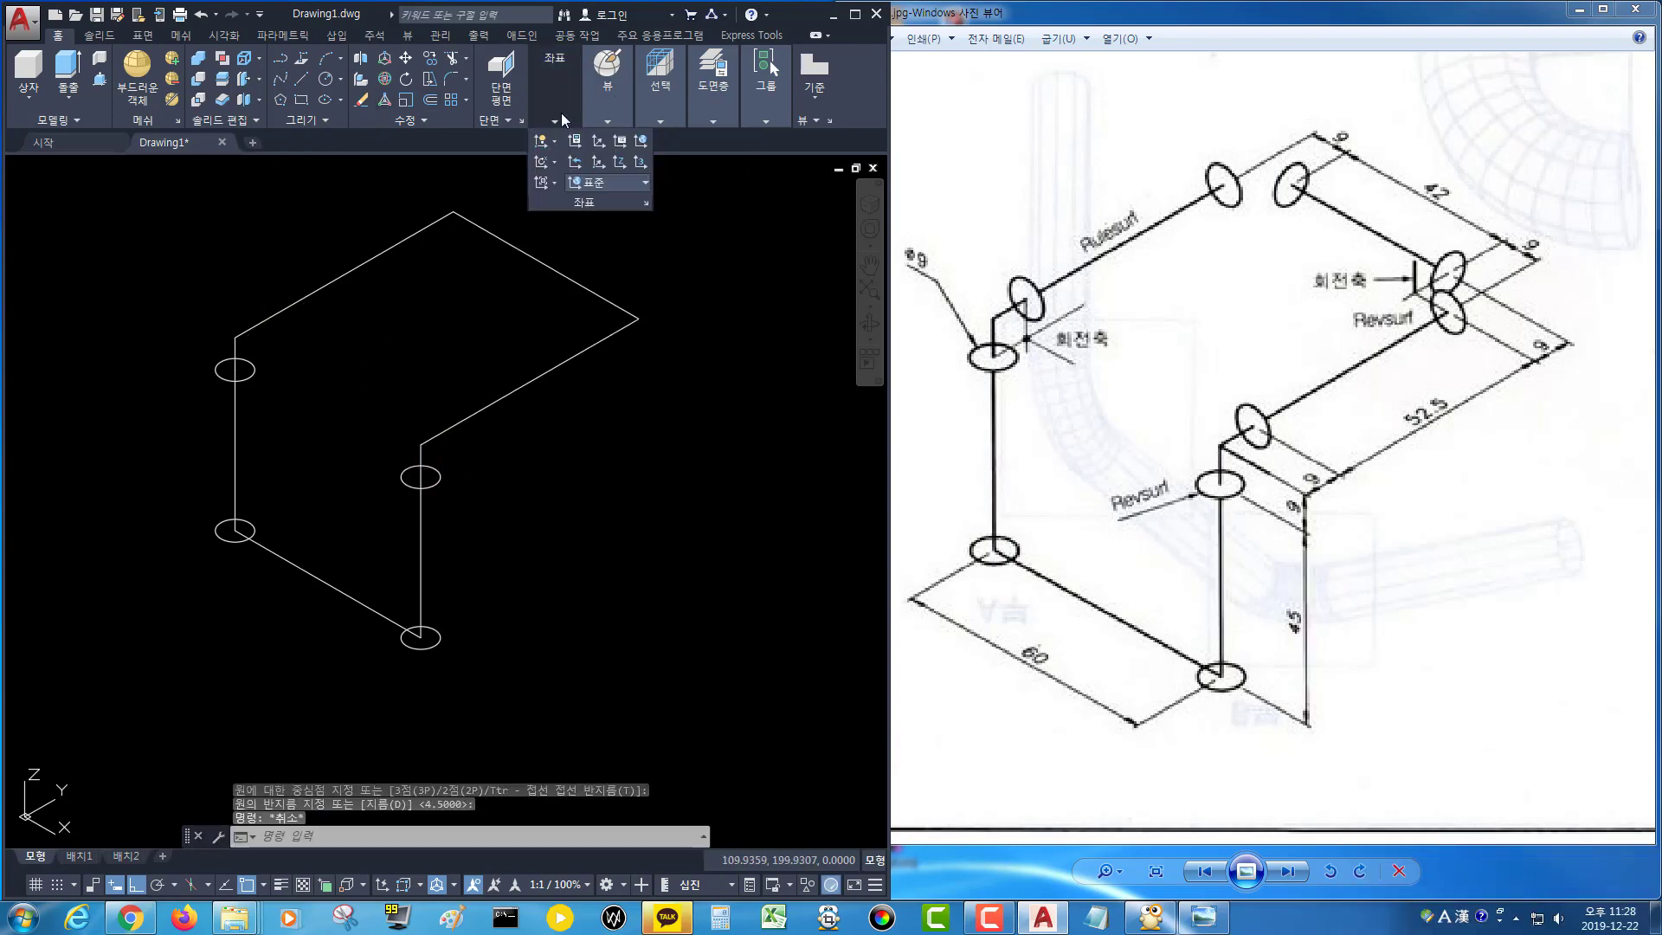
pyautogui.click(640, 162)
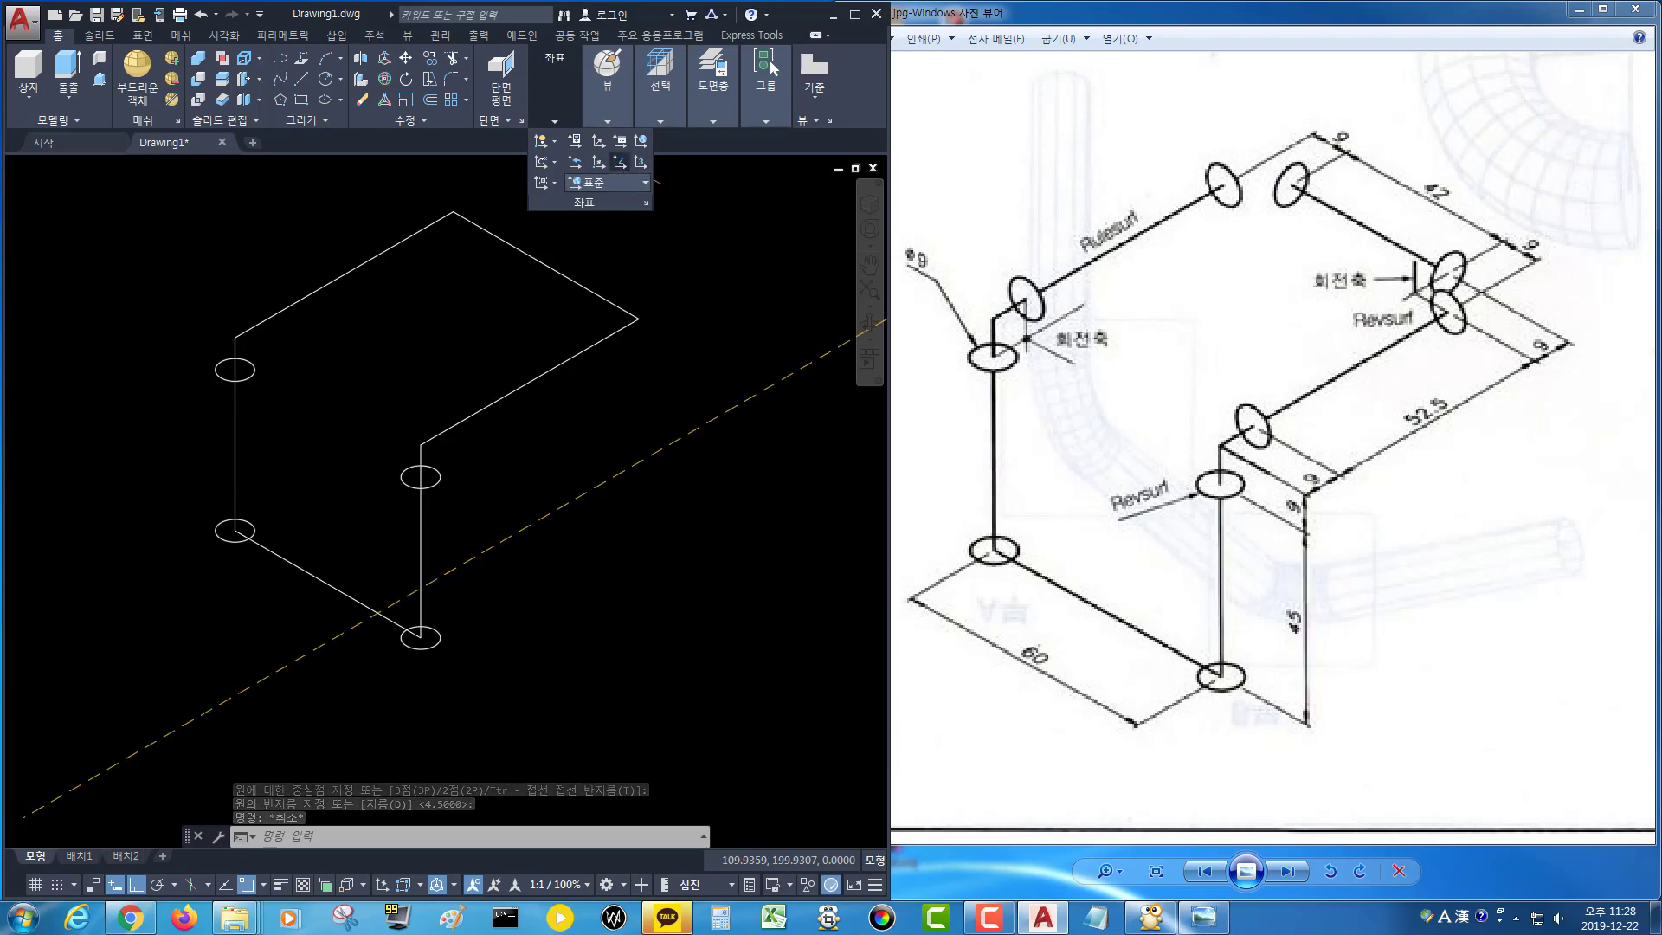
pyautogui.click(235, 338)
pyautogui.click(102, 376)
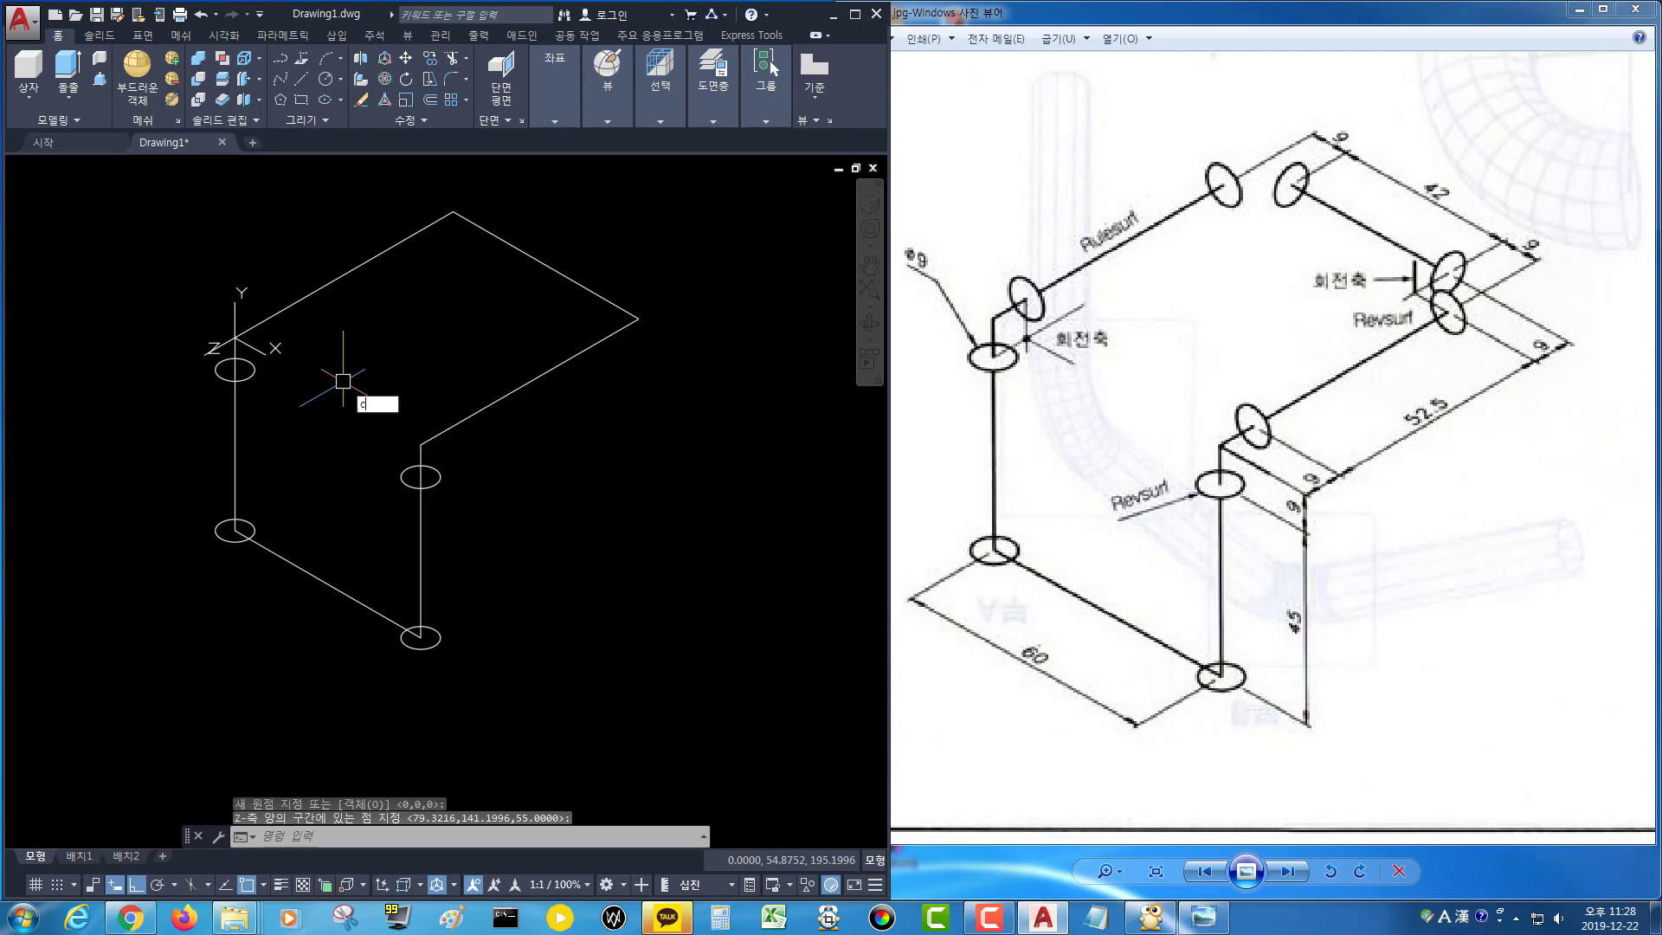
# Draw 4.5 mm radius circles on the upper diagonal segment near the top-left corner and on the lower diagonal near the right vertical.
pyautogui.press('Return')
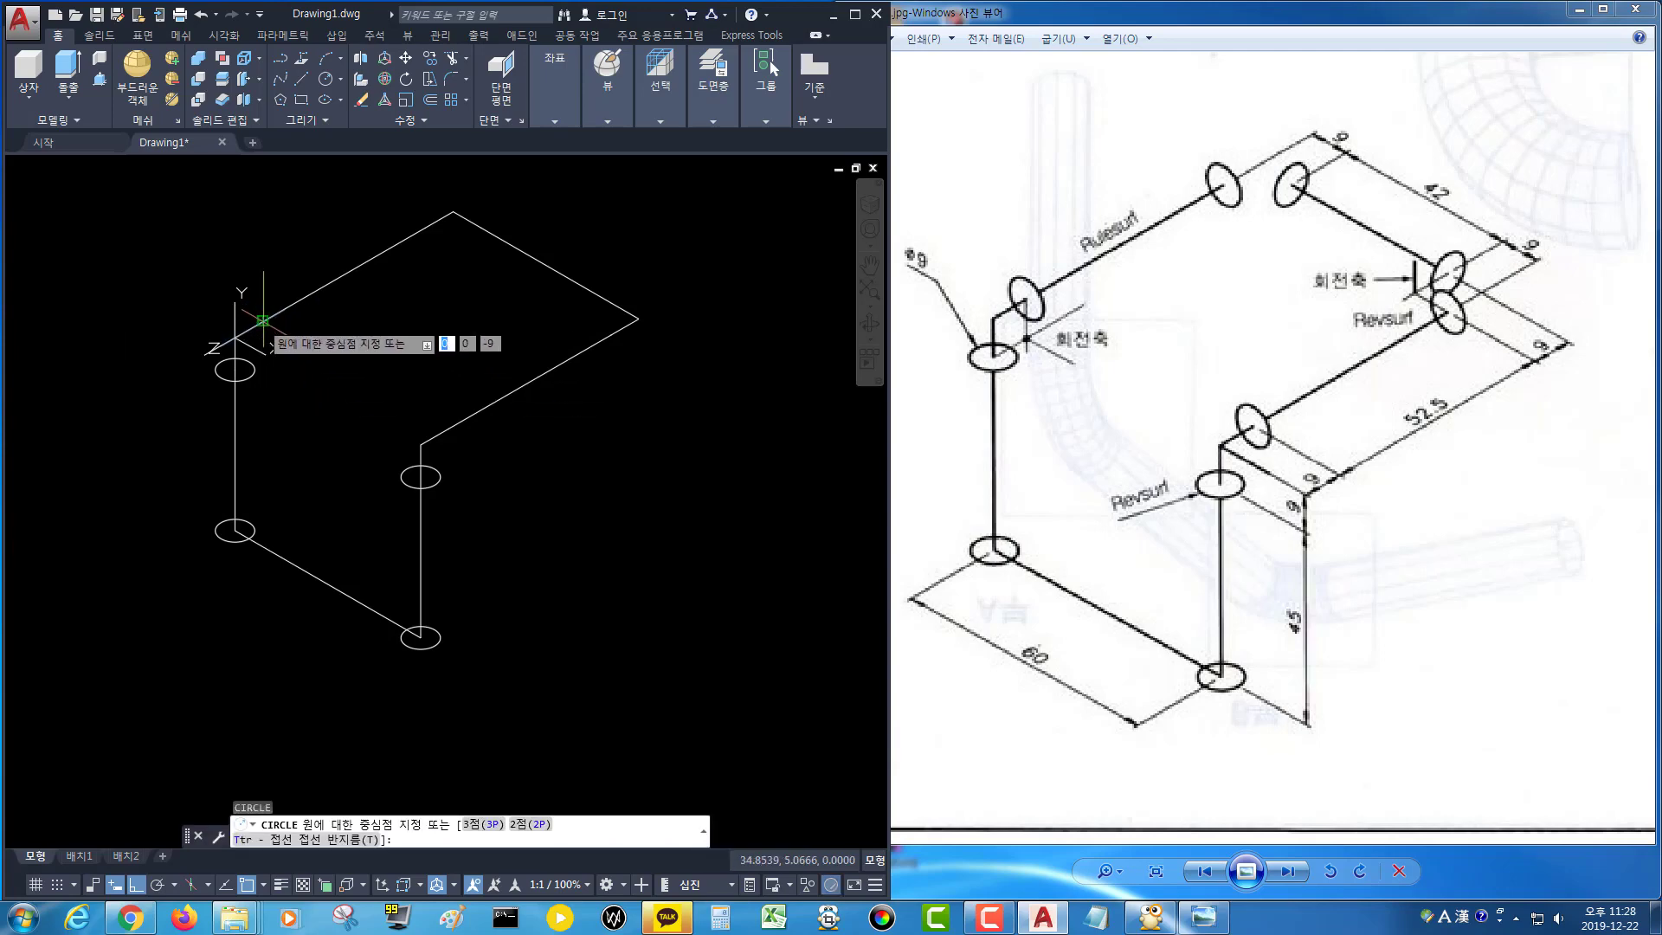
pyautogui.click(264, 321)
pyautogui.press('Return')
pyautogui.press('Return')
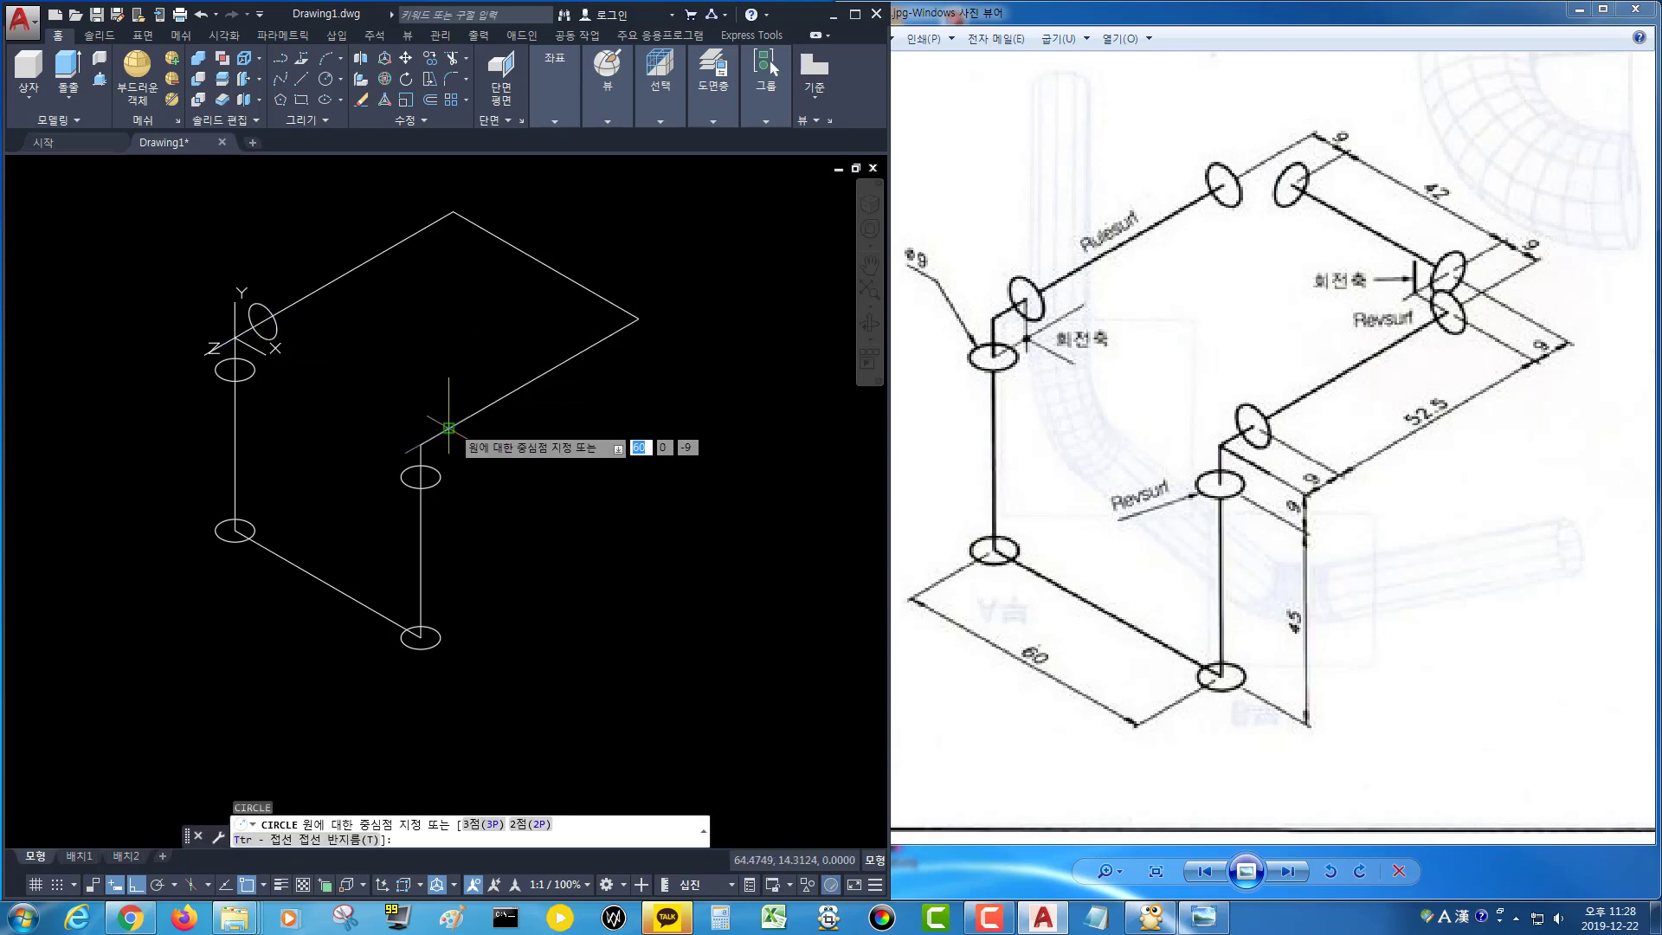
pyautogui.click(449, 428)
pyautogui.press('Return')
pyautogui.press('Return')
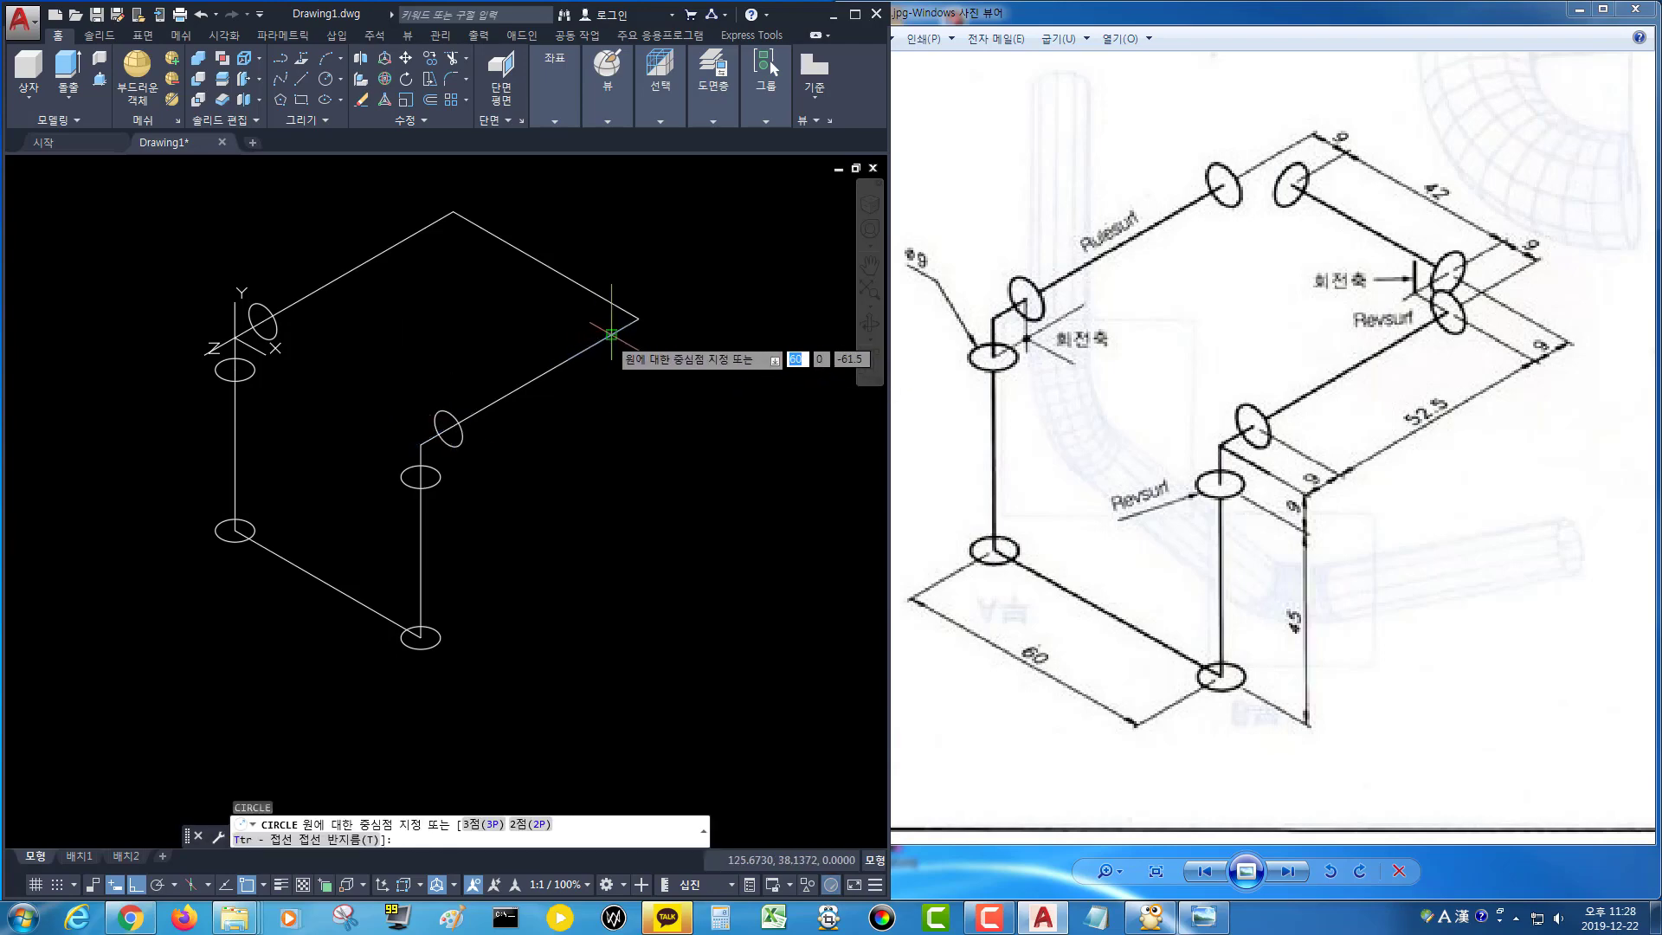
# Add 4.5 mm radius circles near the right end of the lower diagonal and near the top corner of the upper diagonal.
pyautogui.click(611, 333)
pyautogui.press('Return')
pyautogui.press('Return')
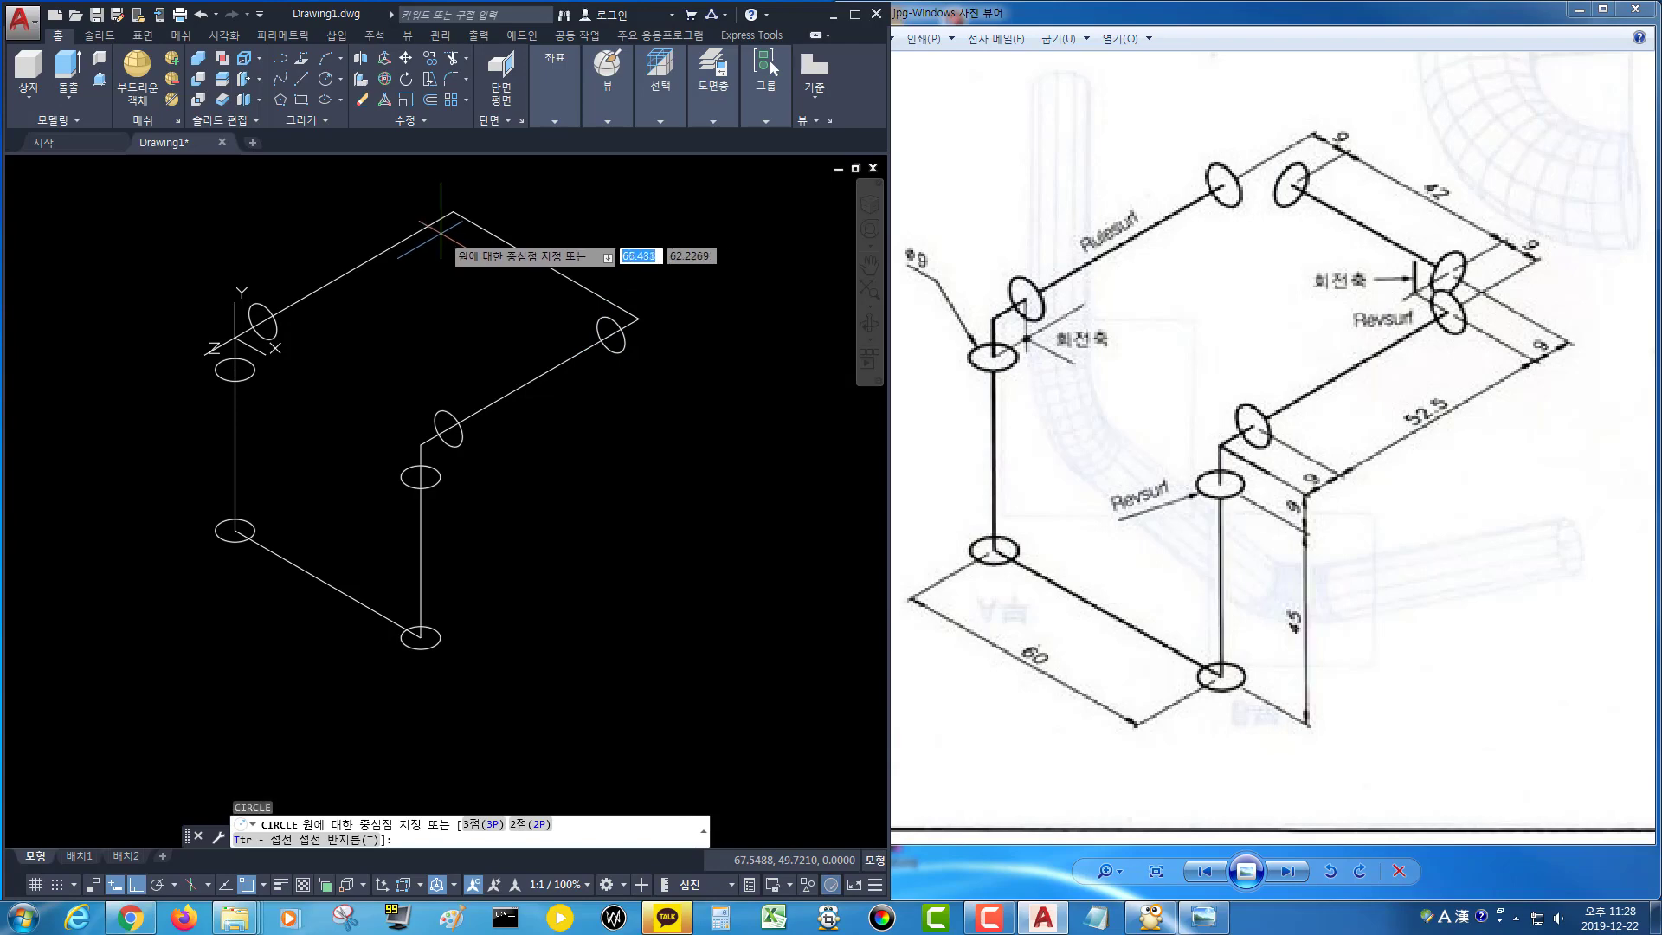
pyautogui.click(425, 227)
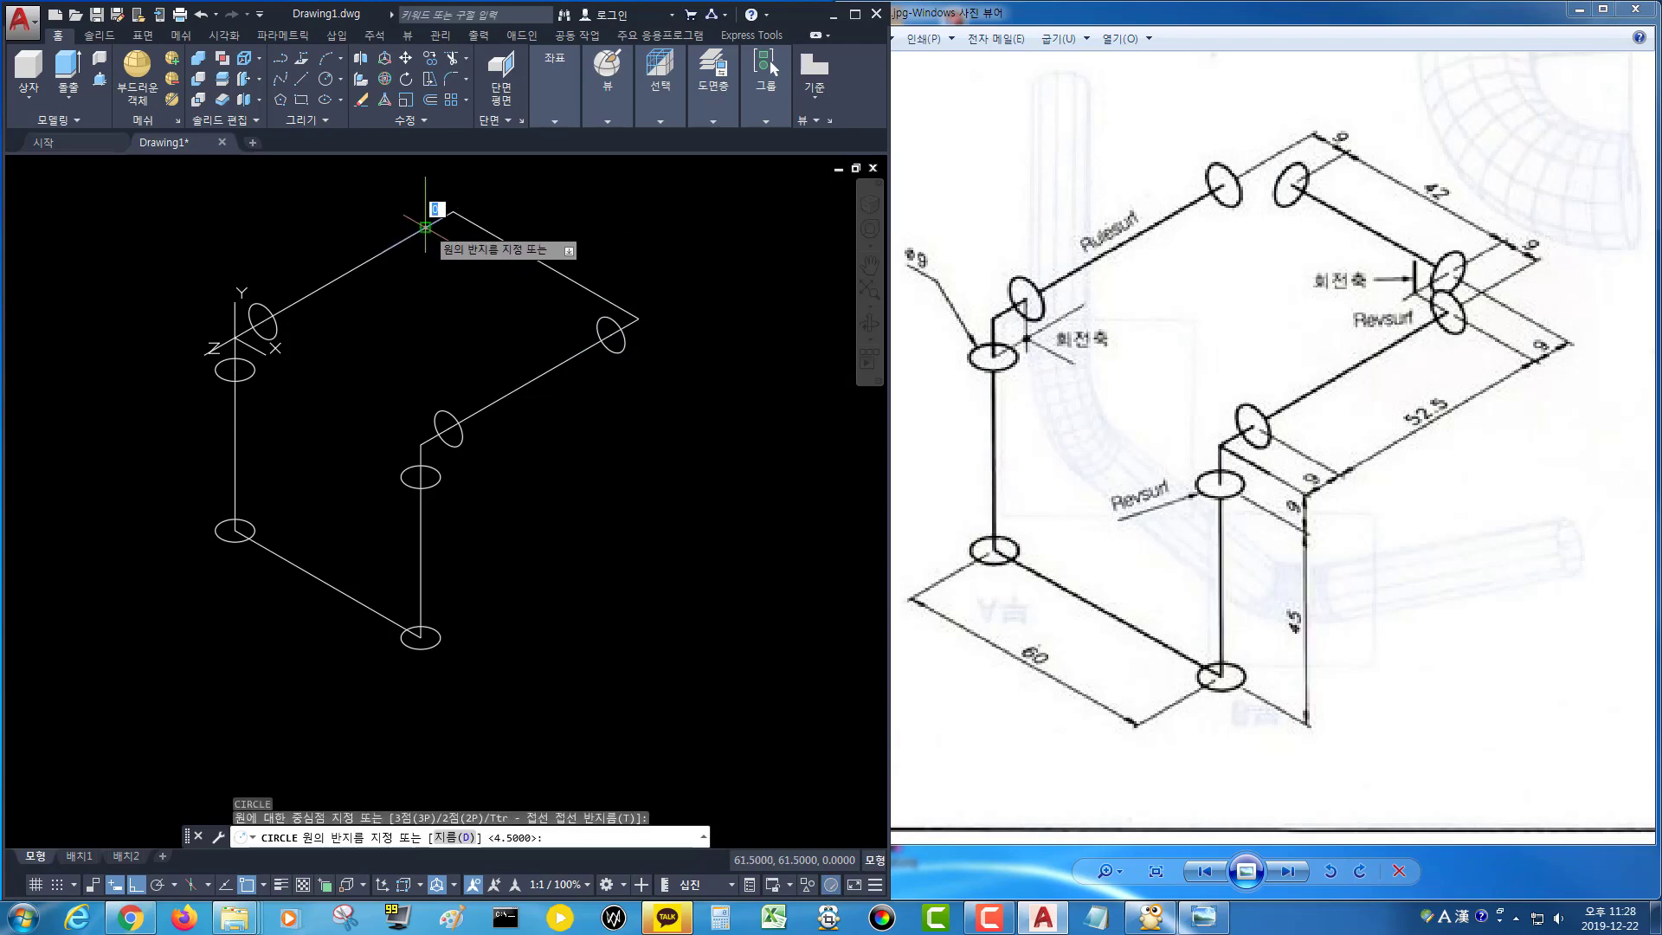
pyautogui.press('Return')
pyautogui.press('Return')
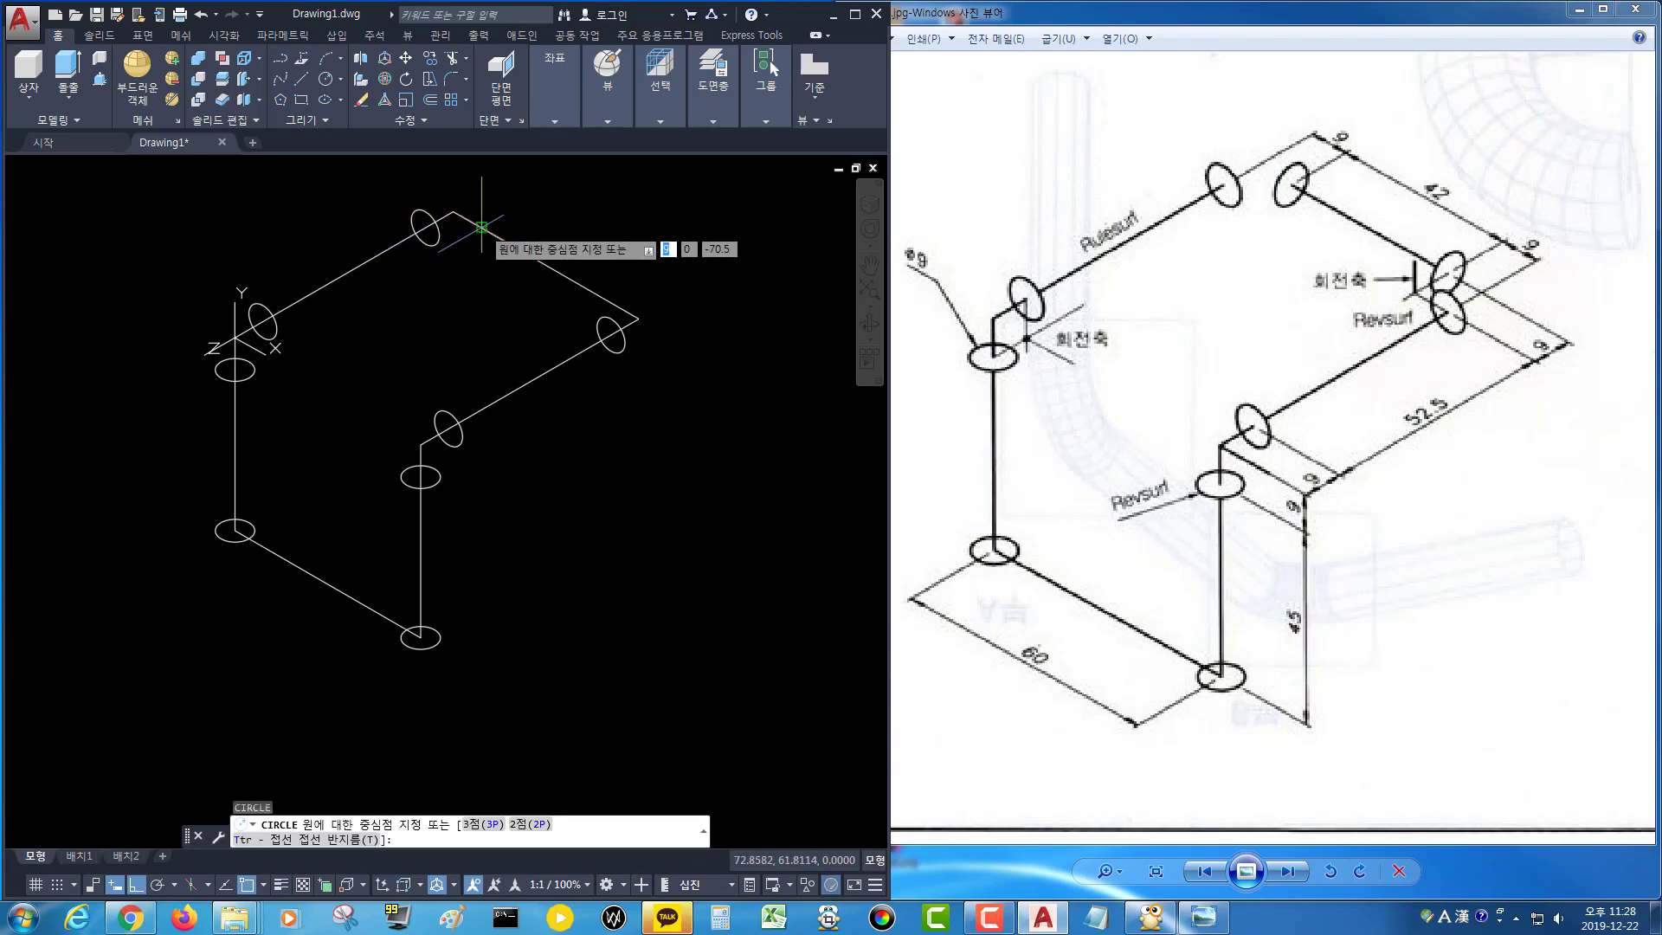
pyautogui.press('Escape')
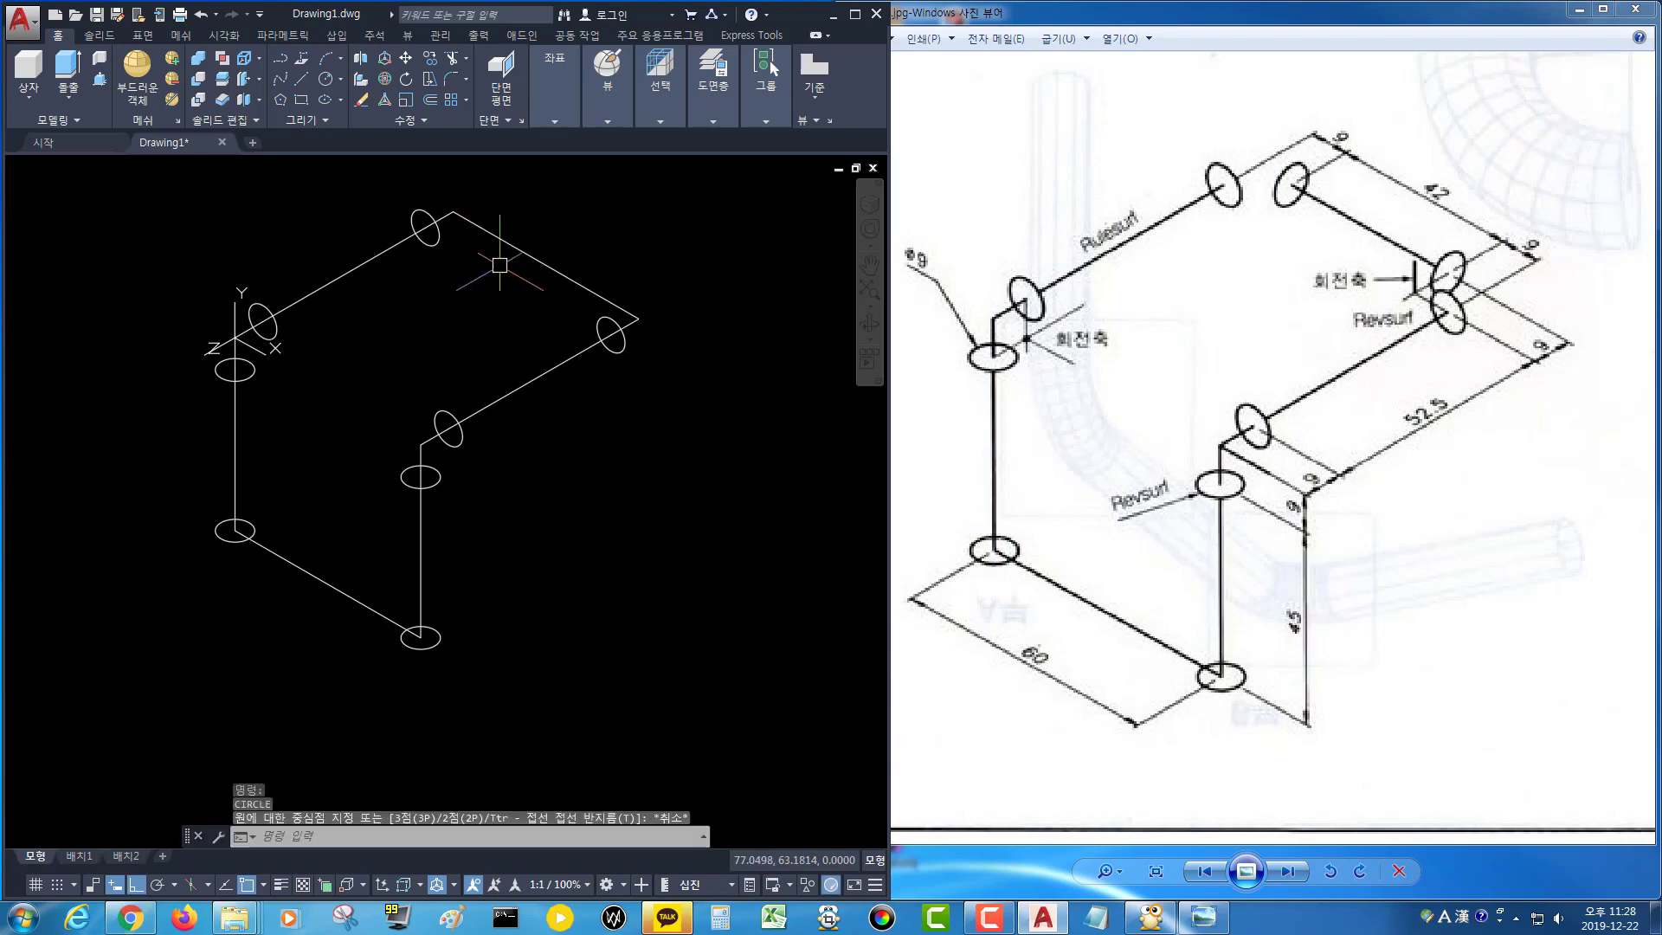
# Define a UCS at the path's right corner and restore the World UCS.
pyautogui.click(555, 110)
pyautogui.click(620, 163)
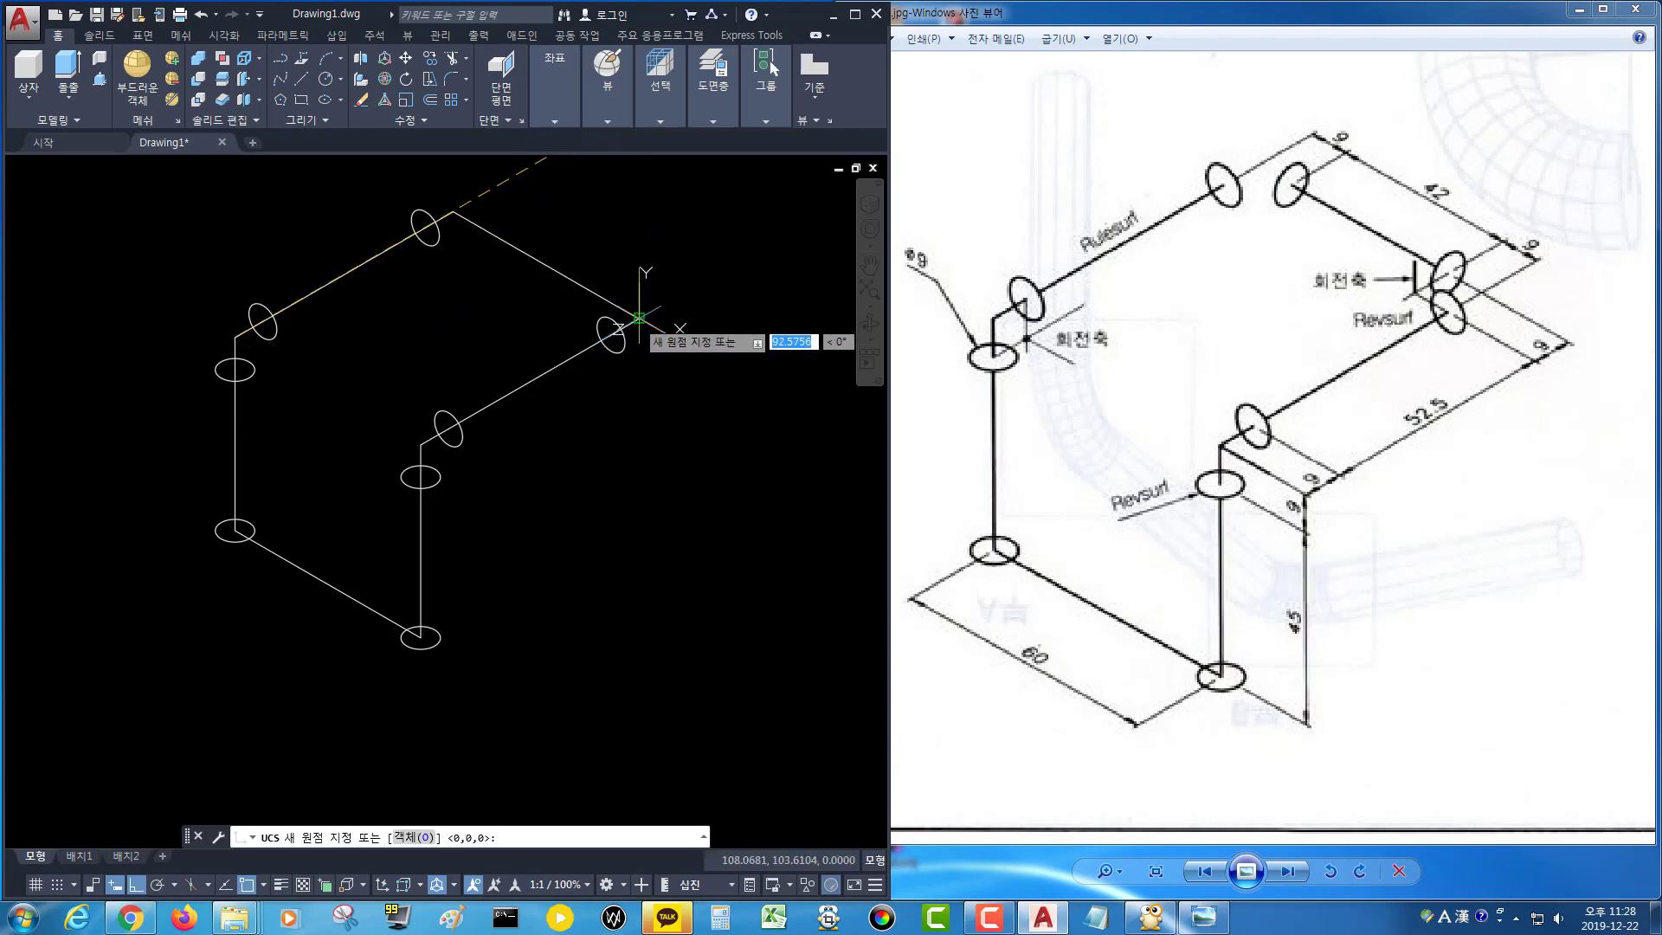
pyautogui.click(640, 318)
pyautogui.click(765, 374)
pyautogui.press('Return')
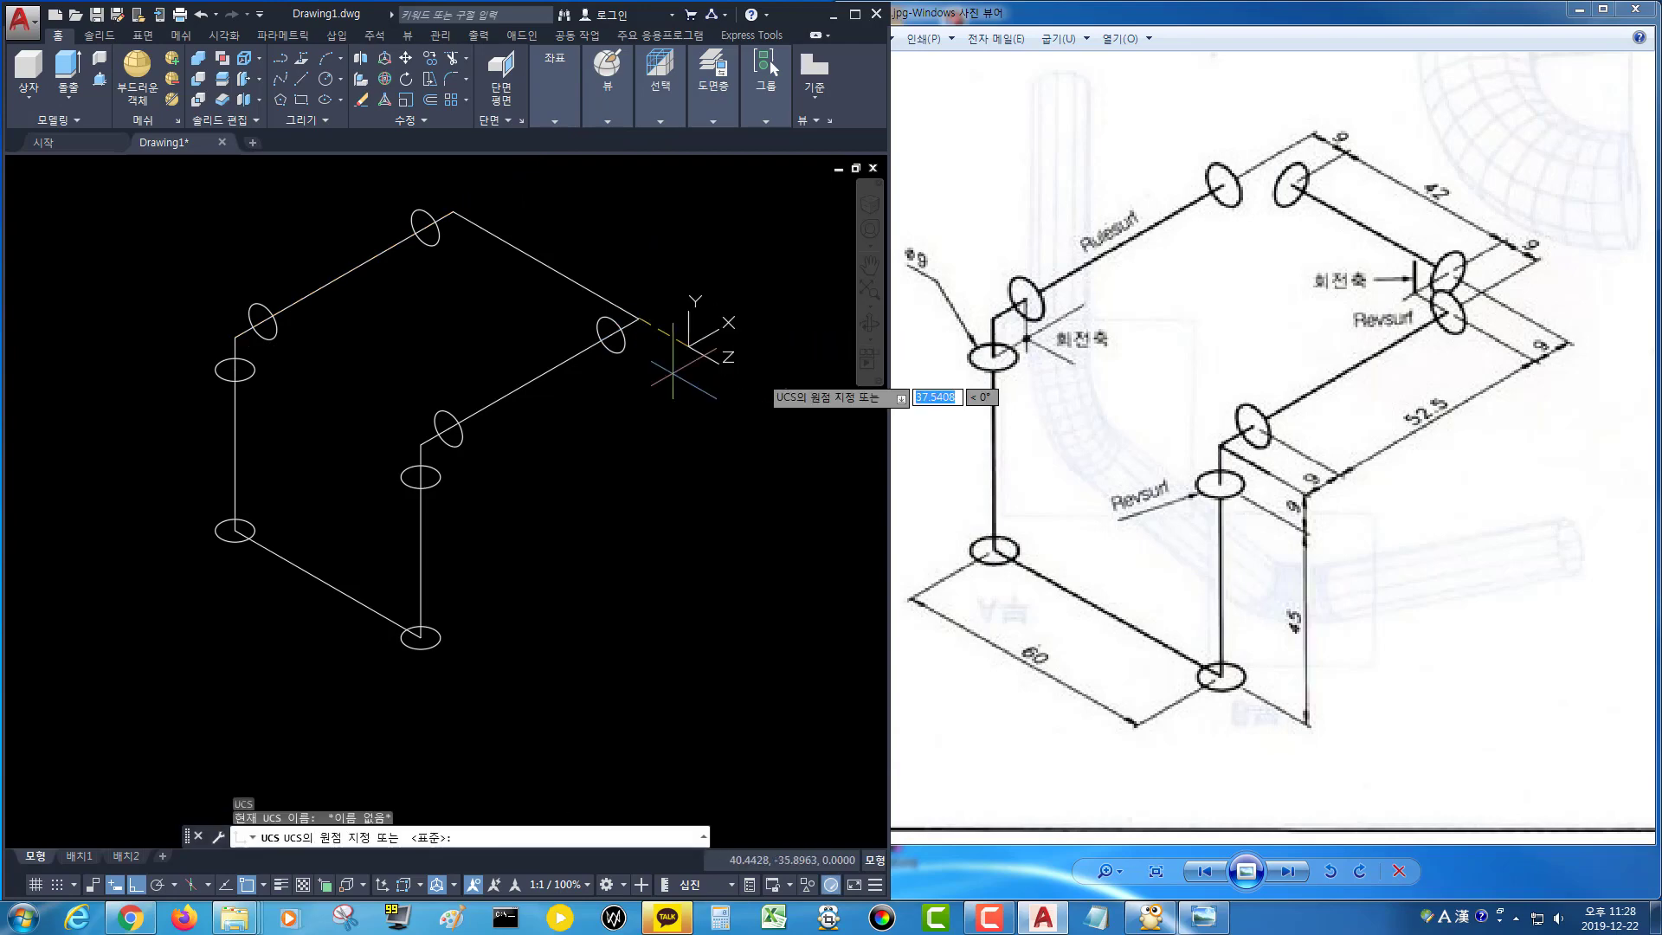
pyautogui.press('Return')
# Draw a 4.5 mm circle at the path's right corner and delete it.
pyautogui.moveTo(667, 366); pyautogui.dragTo(629, 405, button='middle')
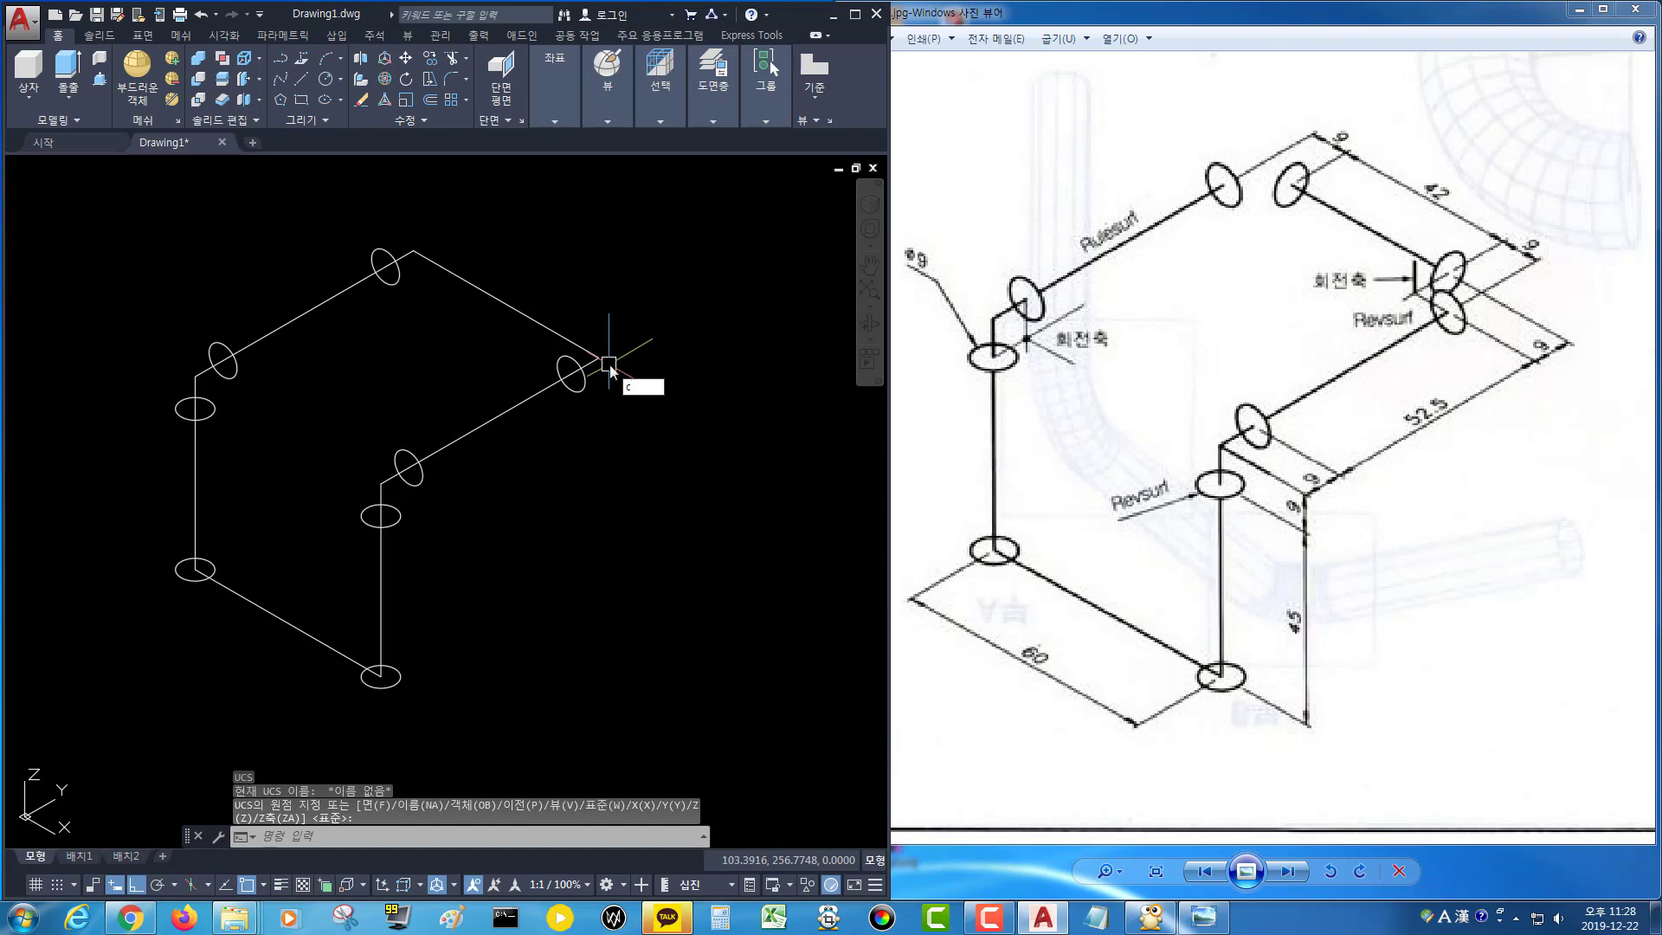
pyautogui.press('Return')
pyautogui.click(571, 340)
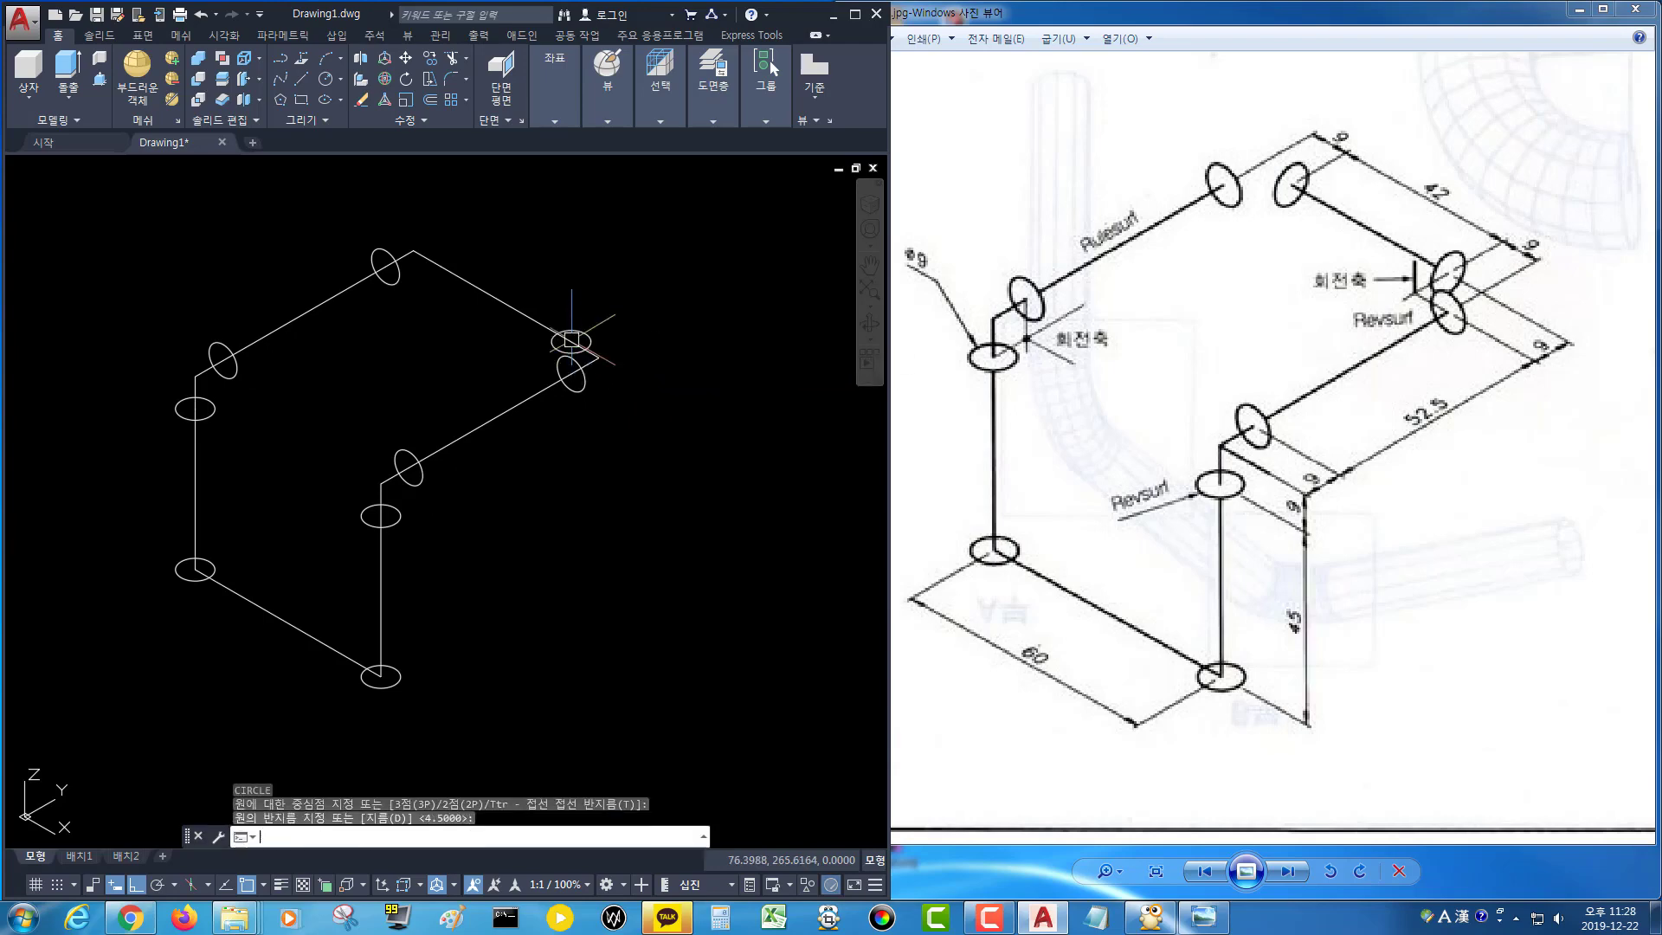
pyautogui.press('Return')
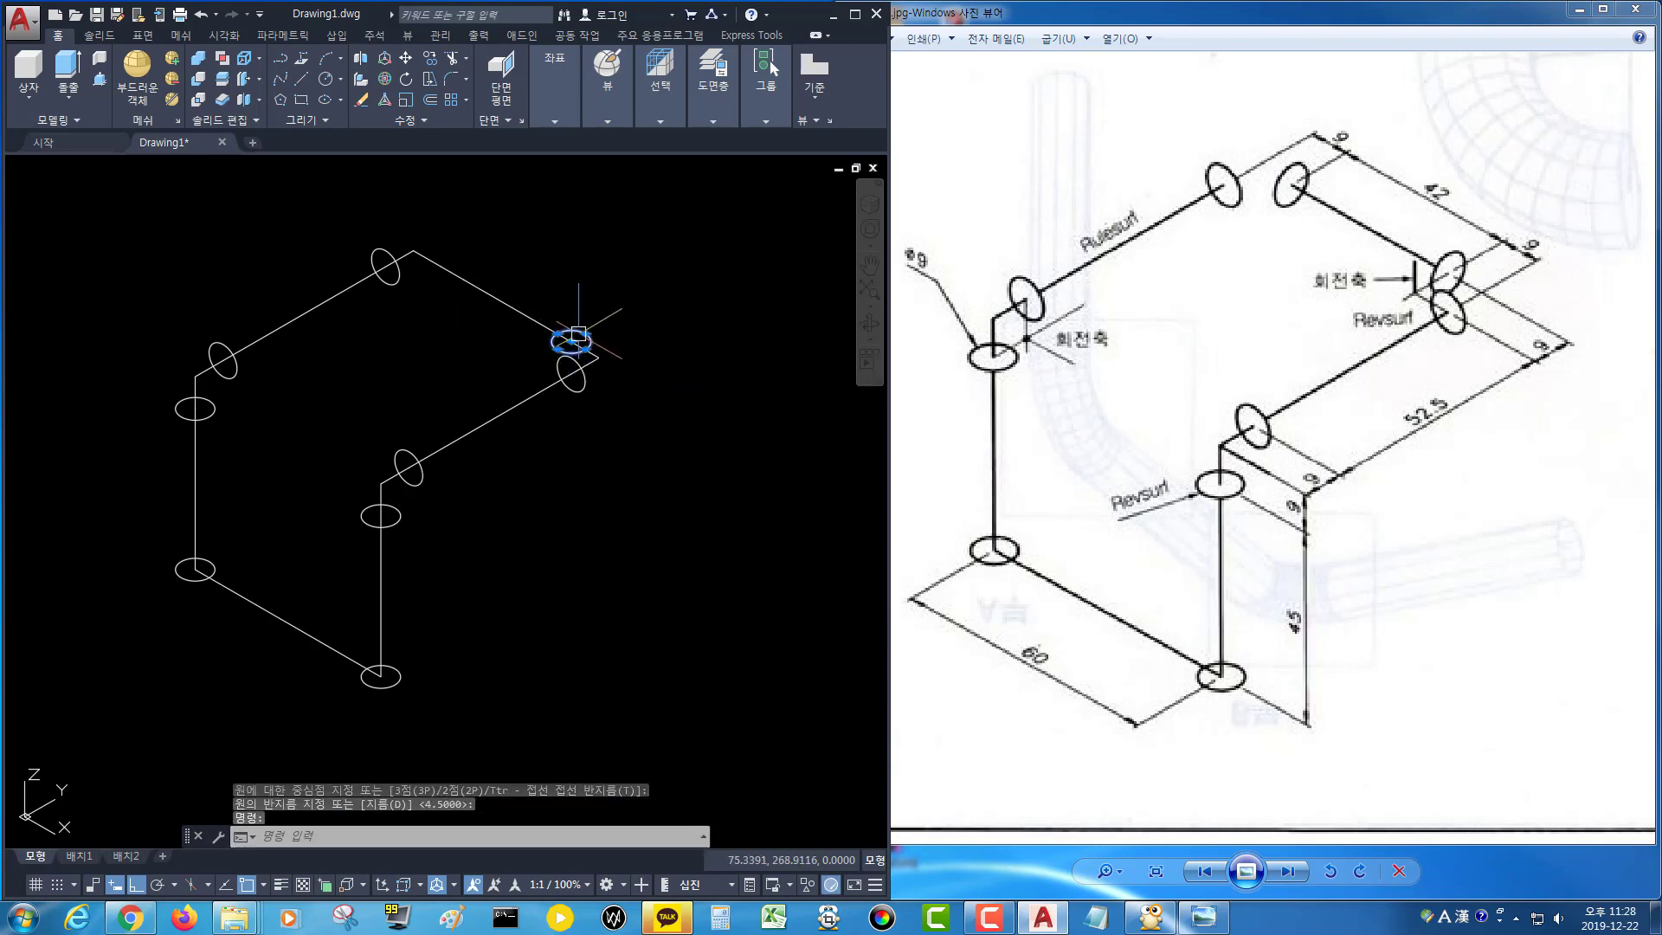
pyautogui.press('Delete')
pyautogui.moveTo(565, 93)
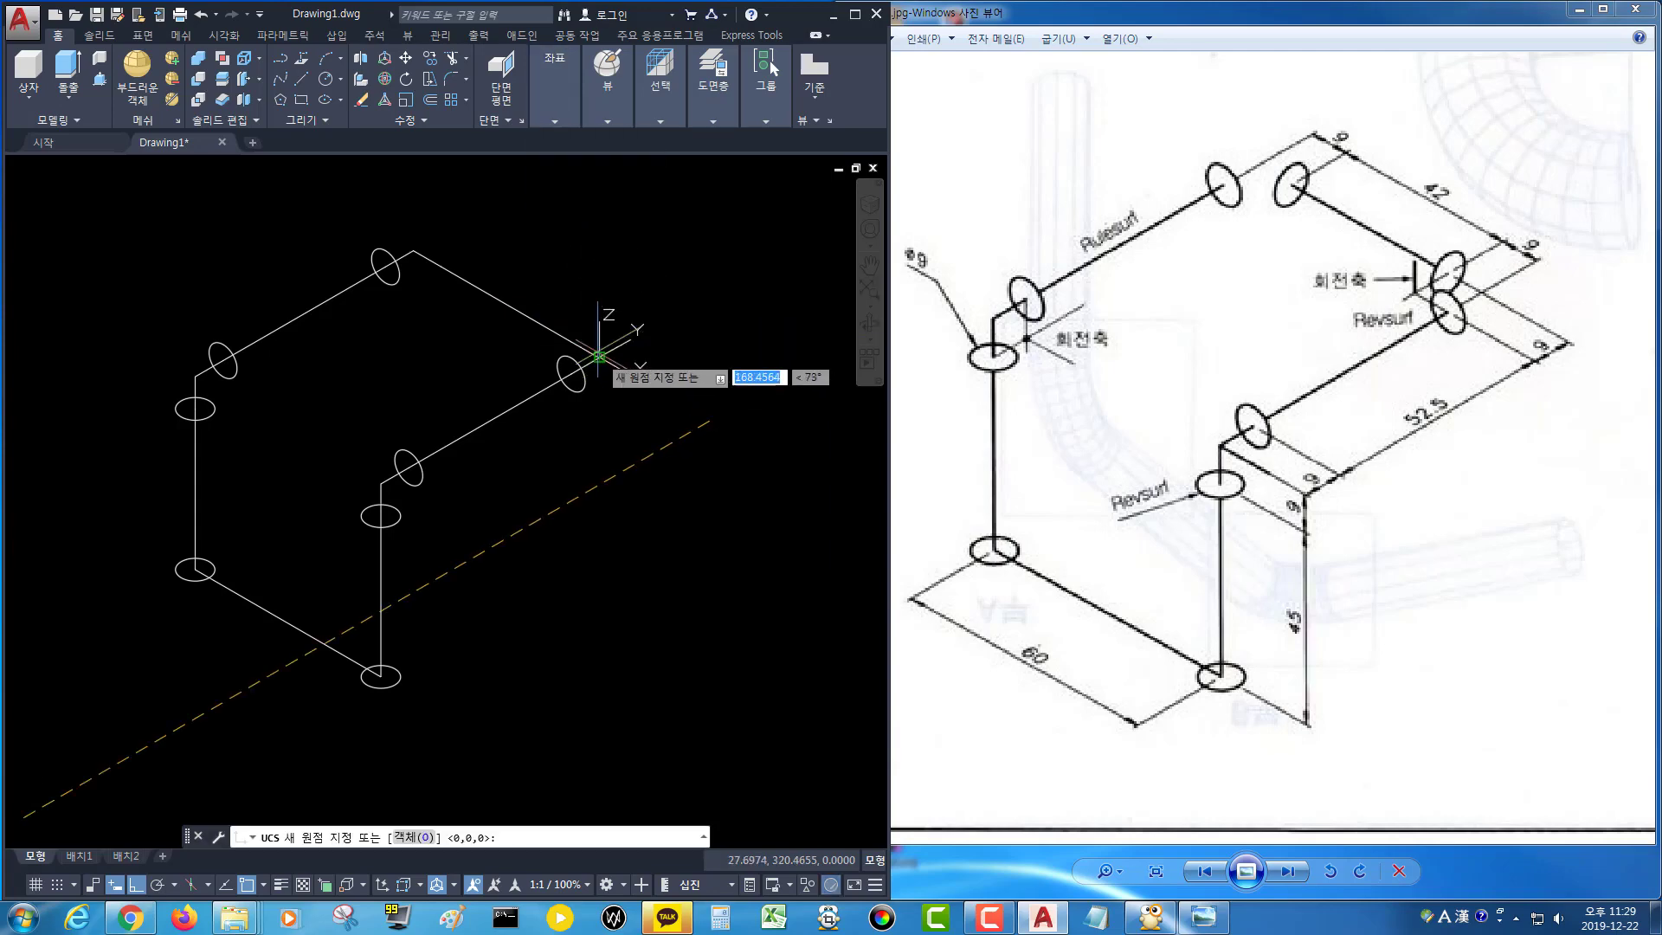
pyautogui.click(599, 358)
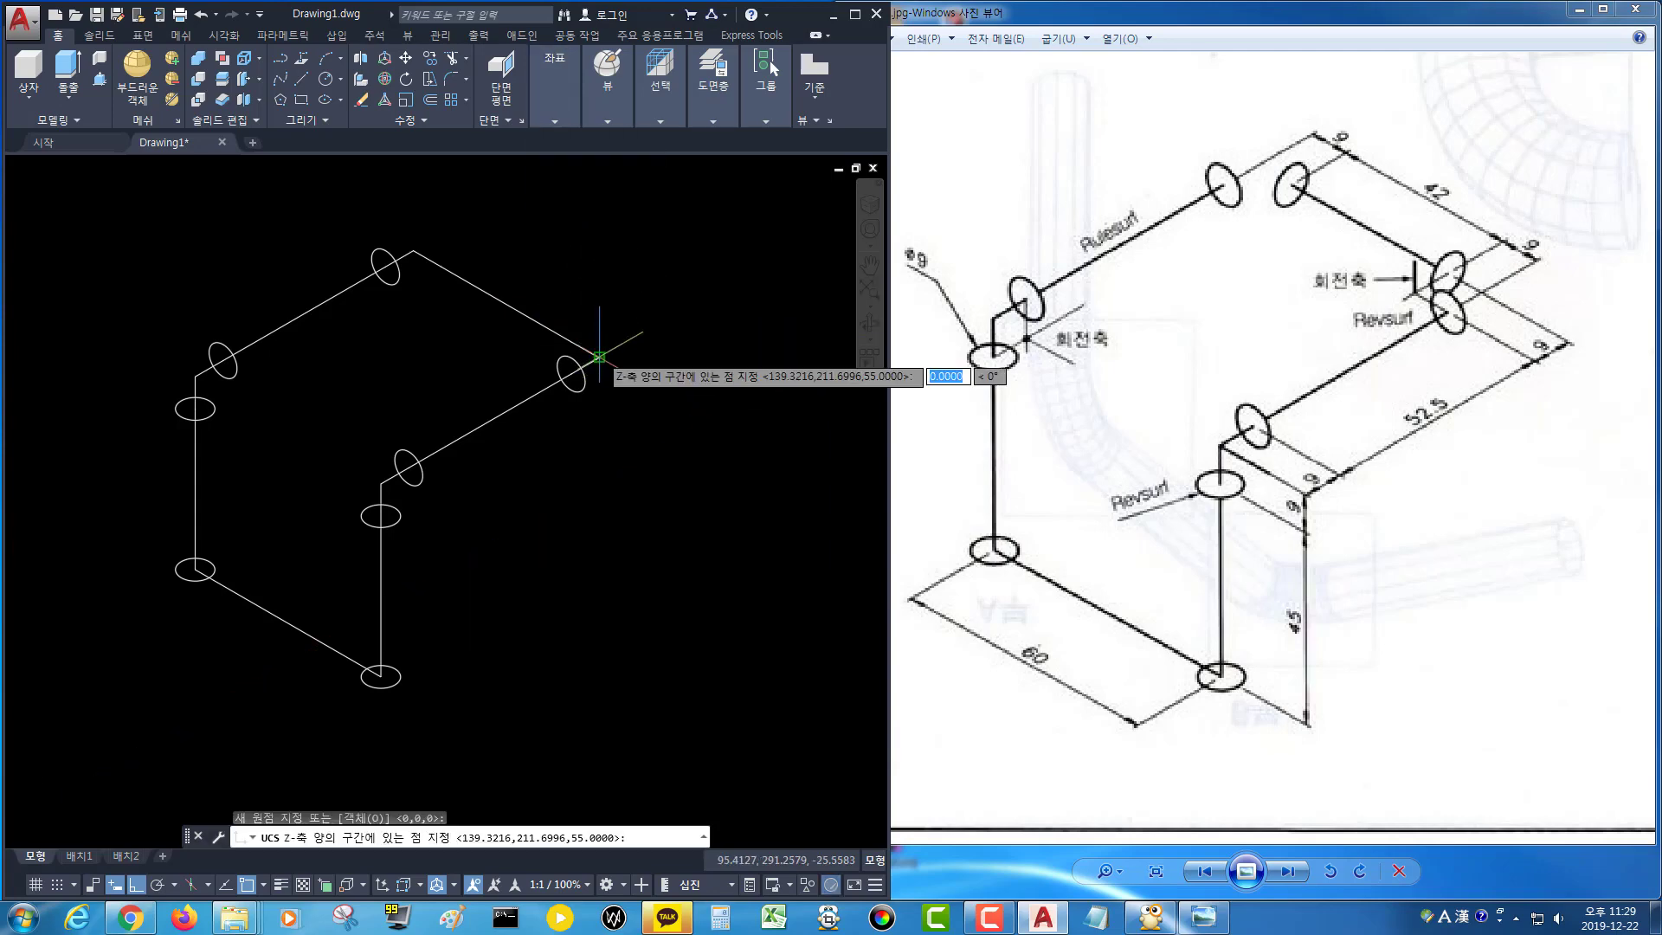
pyautogui.click(690, 404)
pyautogui.press('Return')
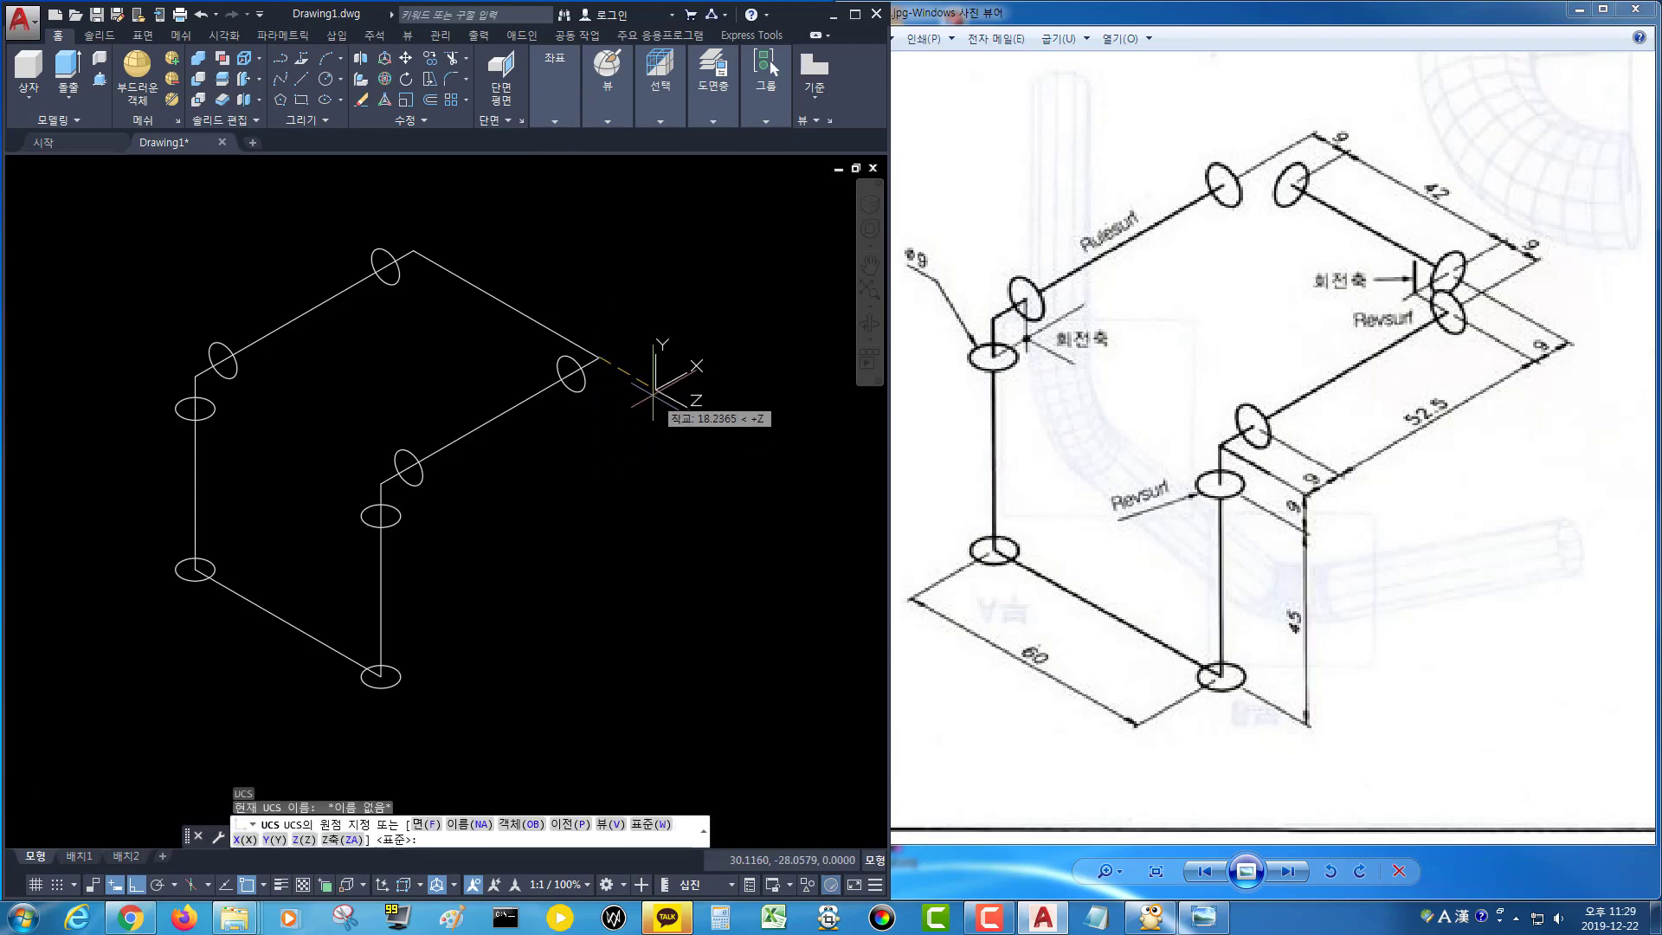
pyautogui.press('Return')
pyautogui.press('Return')
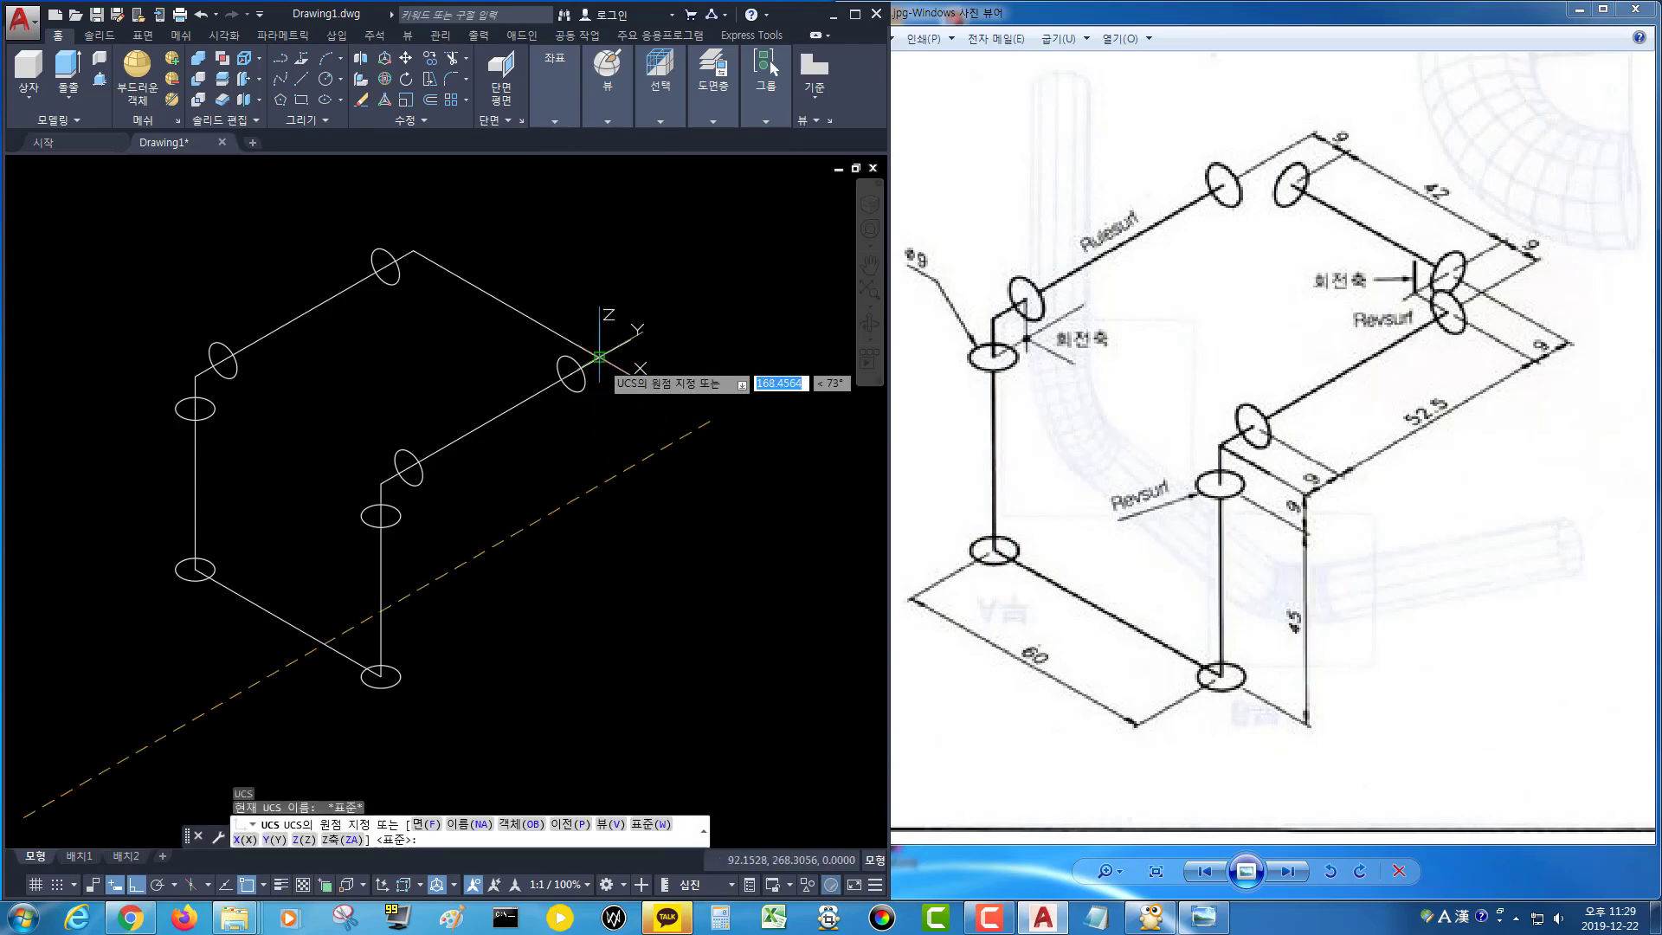
pyautogui.click(599, 357)
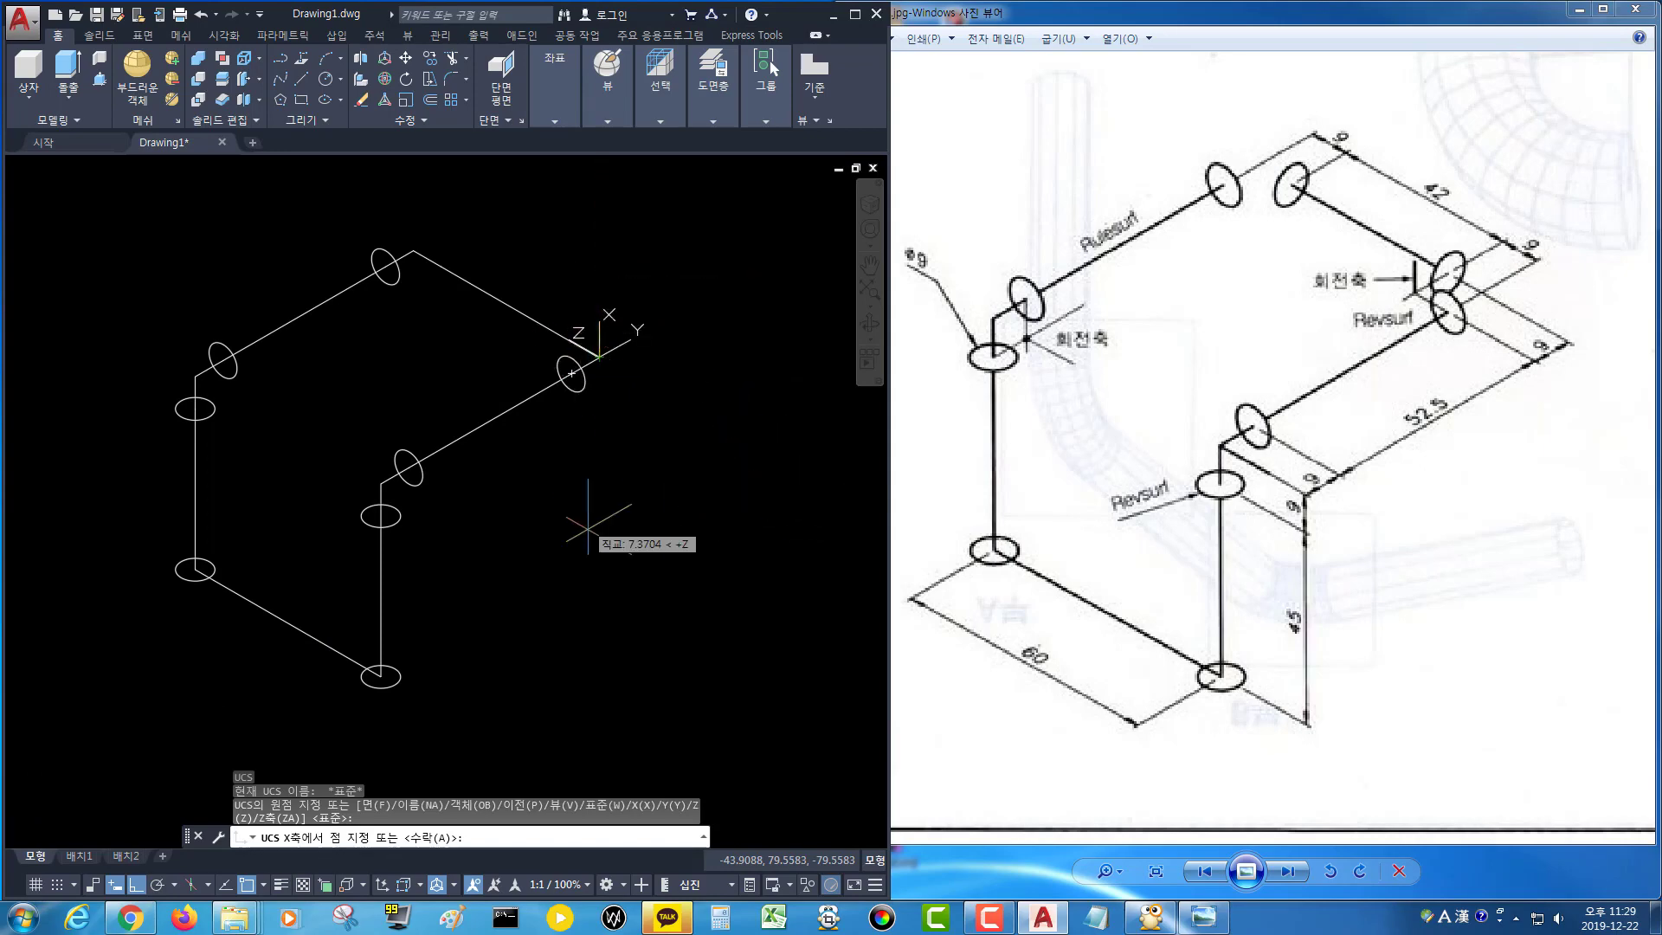
pyautogui.press('Escape')
# Set a Z-axis UCS at the path's right corner, with Z along the segment running down to the left.
pyautogui.click(568, 113)
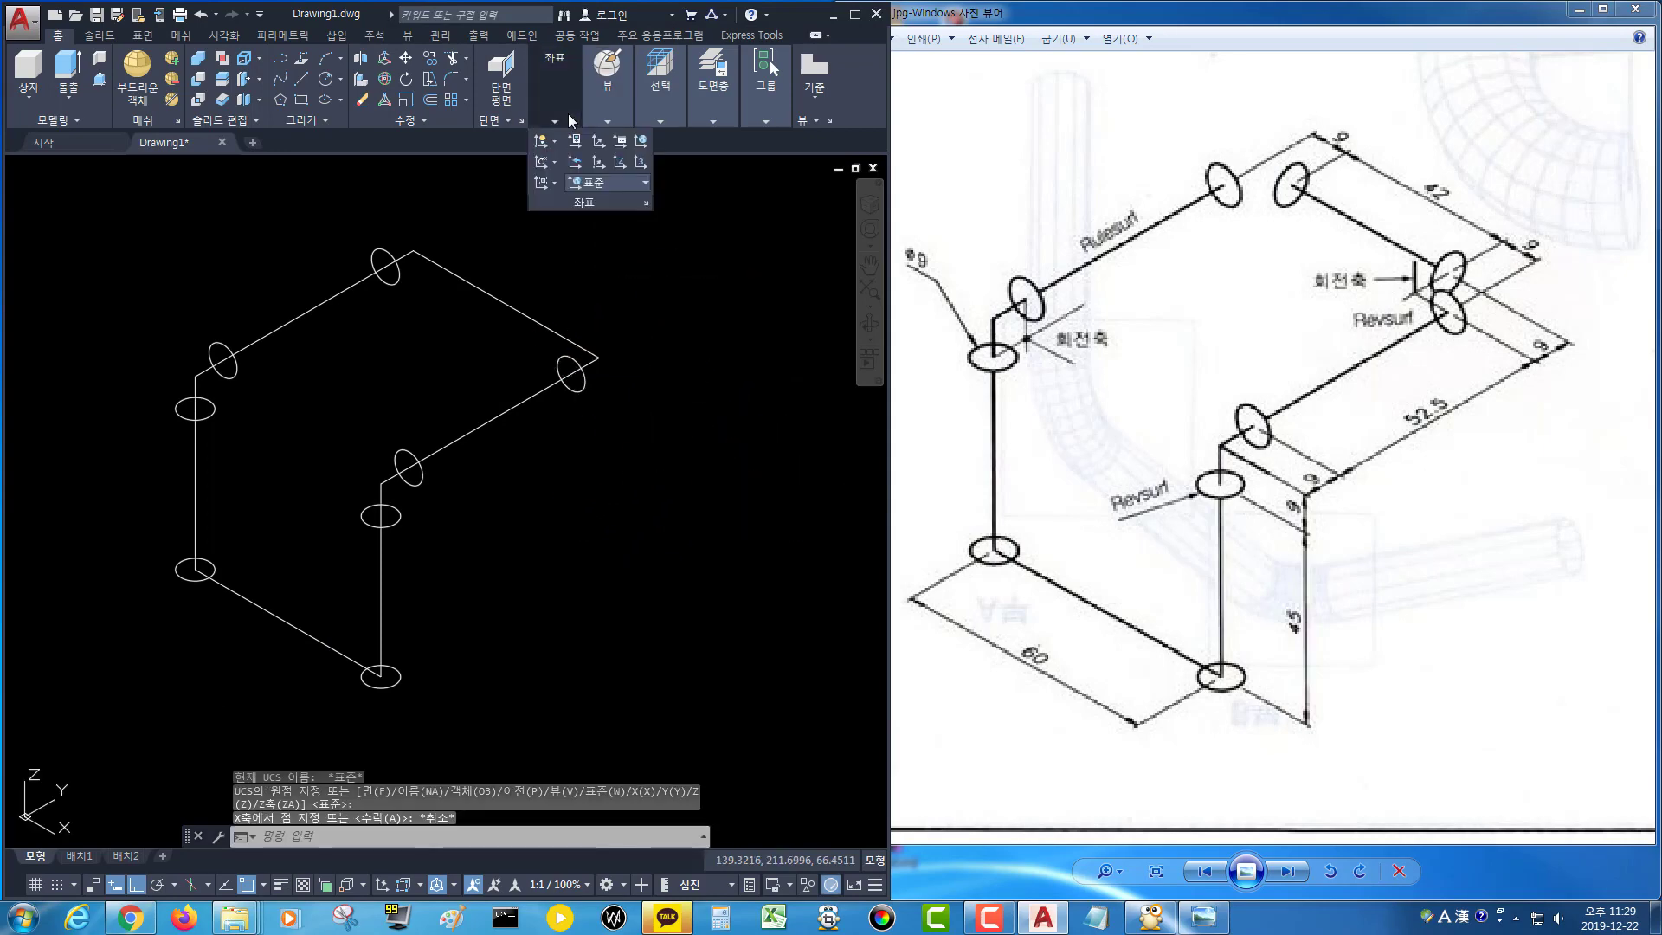
pyautogui.click(622, 162)
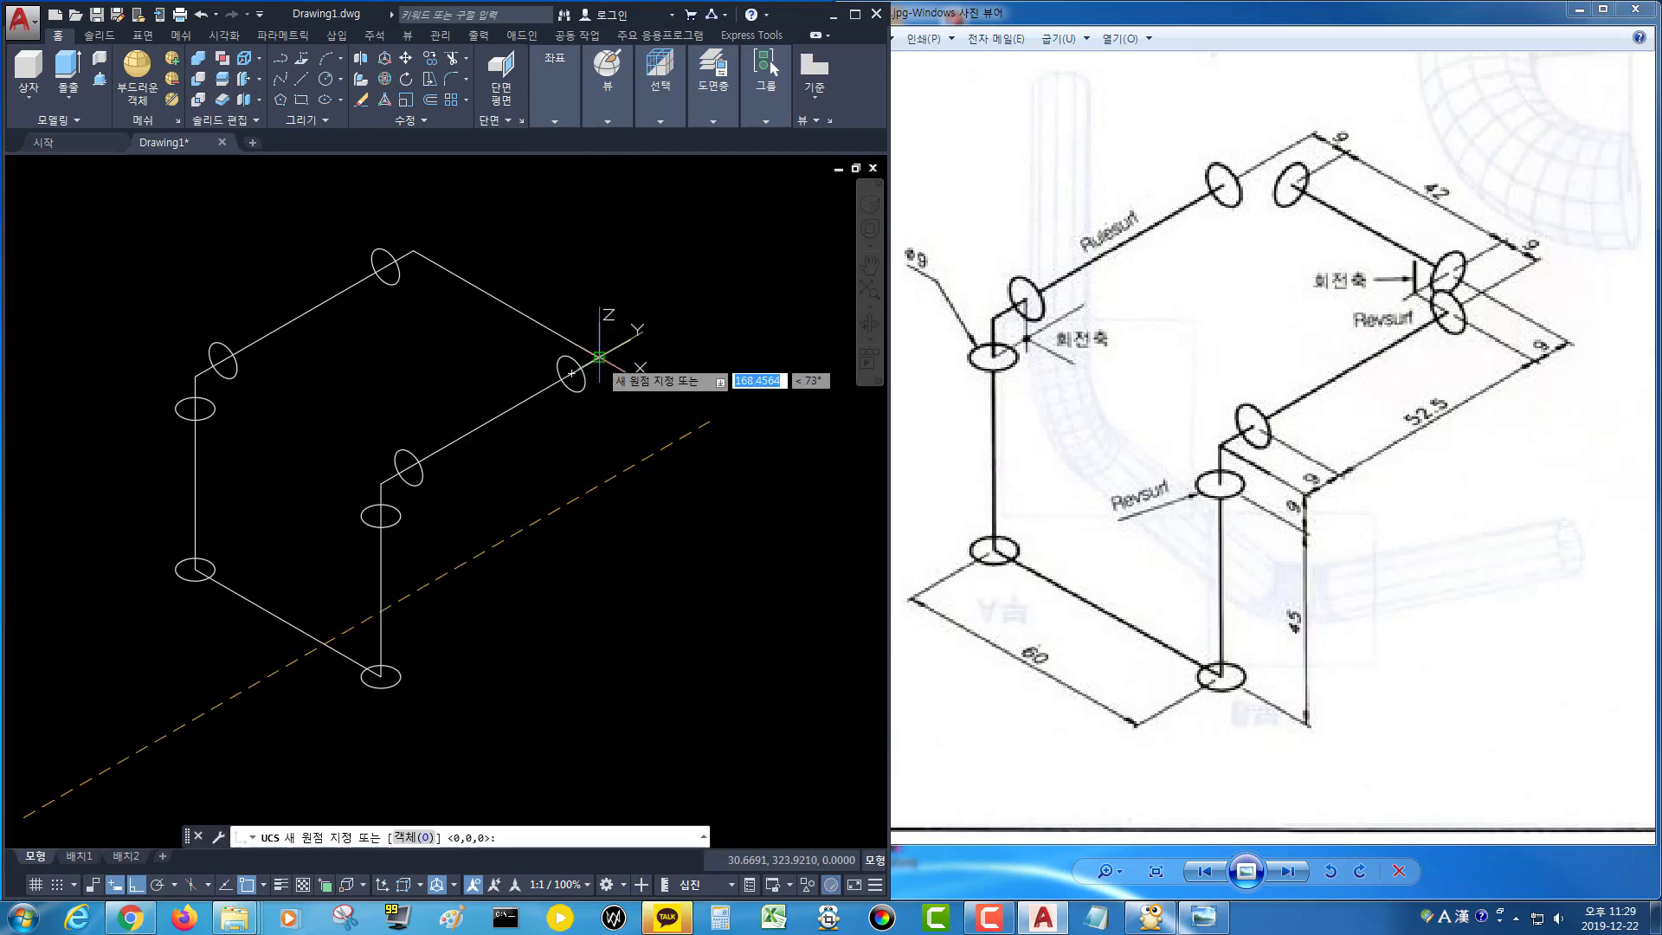
pyautogui.click(598, 357)
pyautogui.click(688, 404)
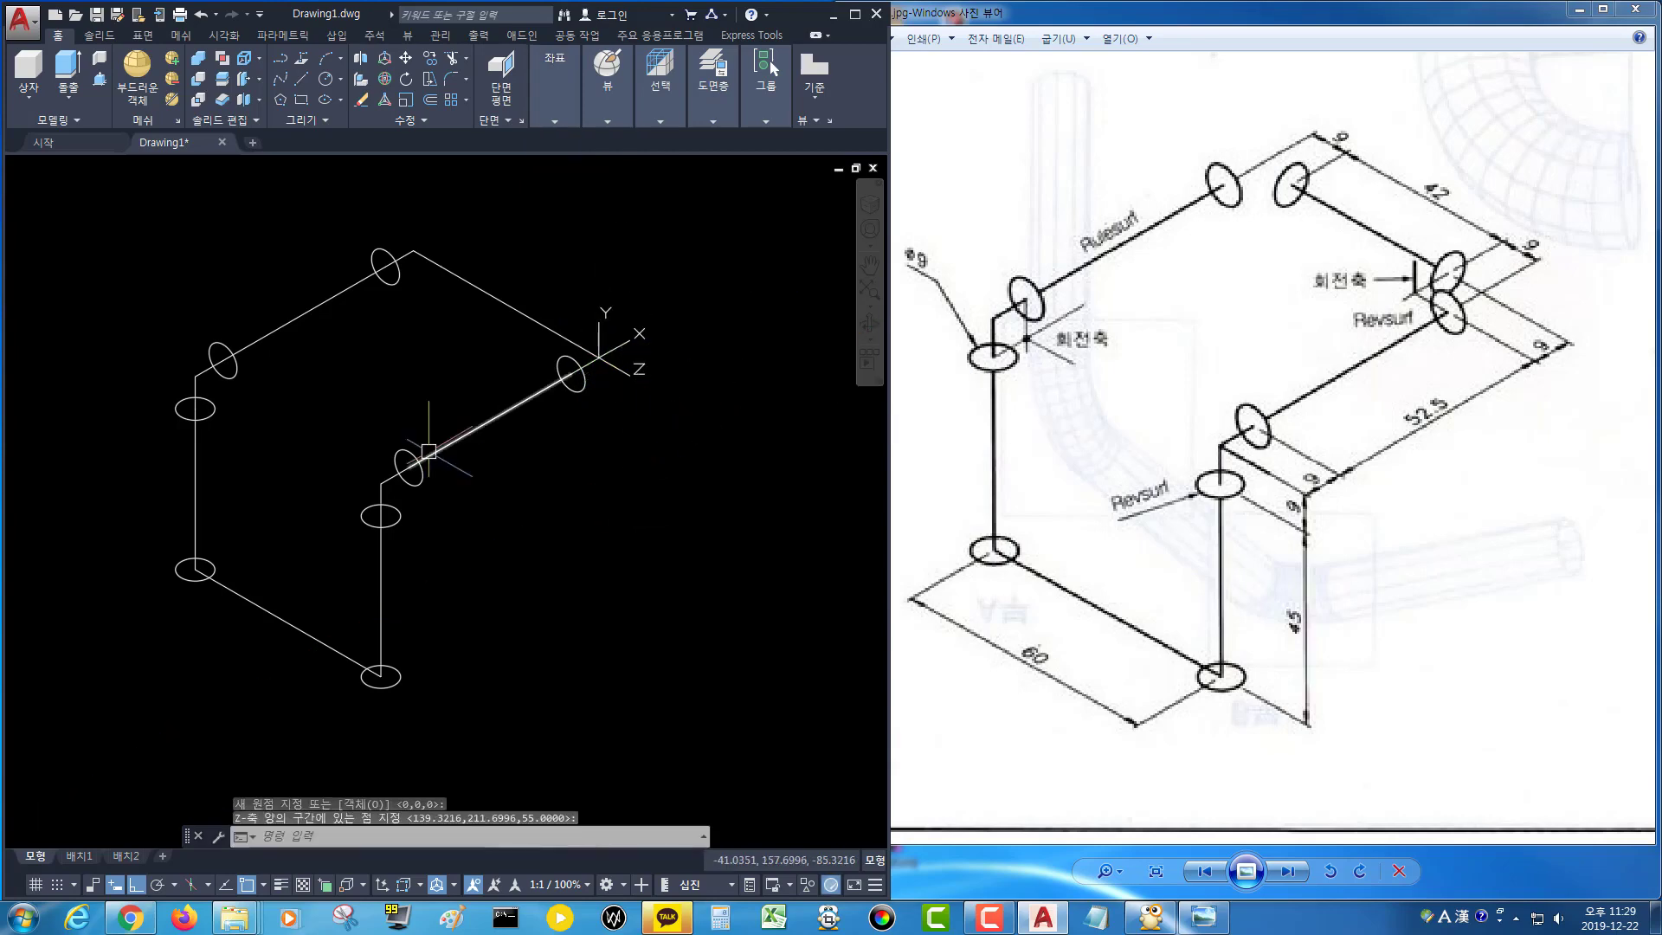
# Draw 4.5 mm radius circles at the right corner and along the top-right segment near the top corner.
pyautogui.press('Return')
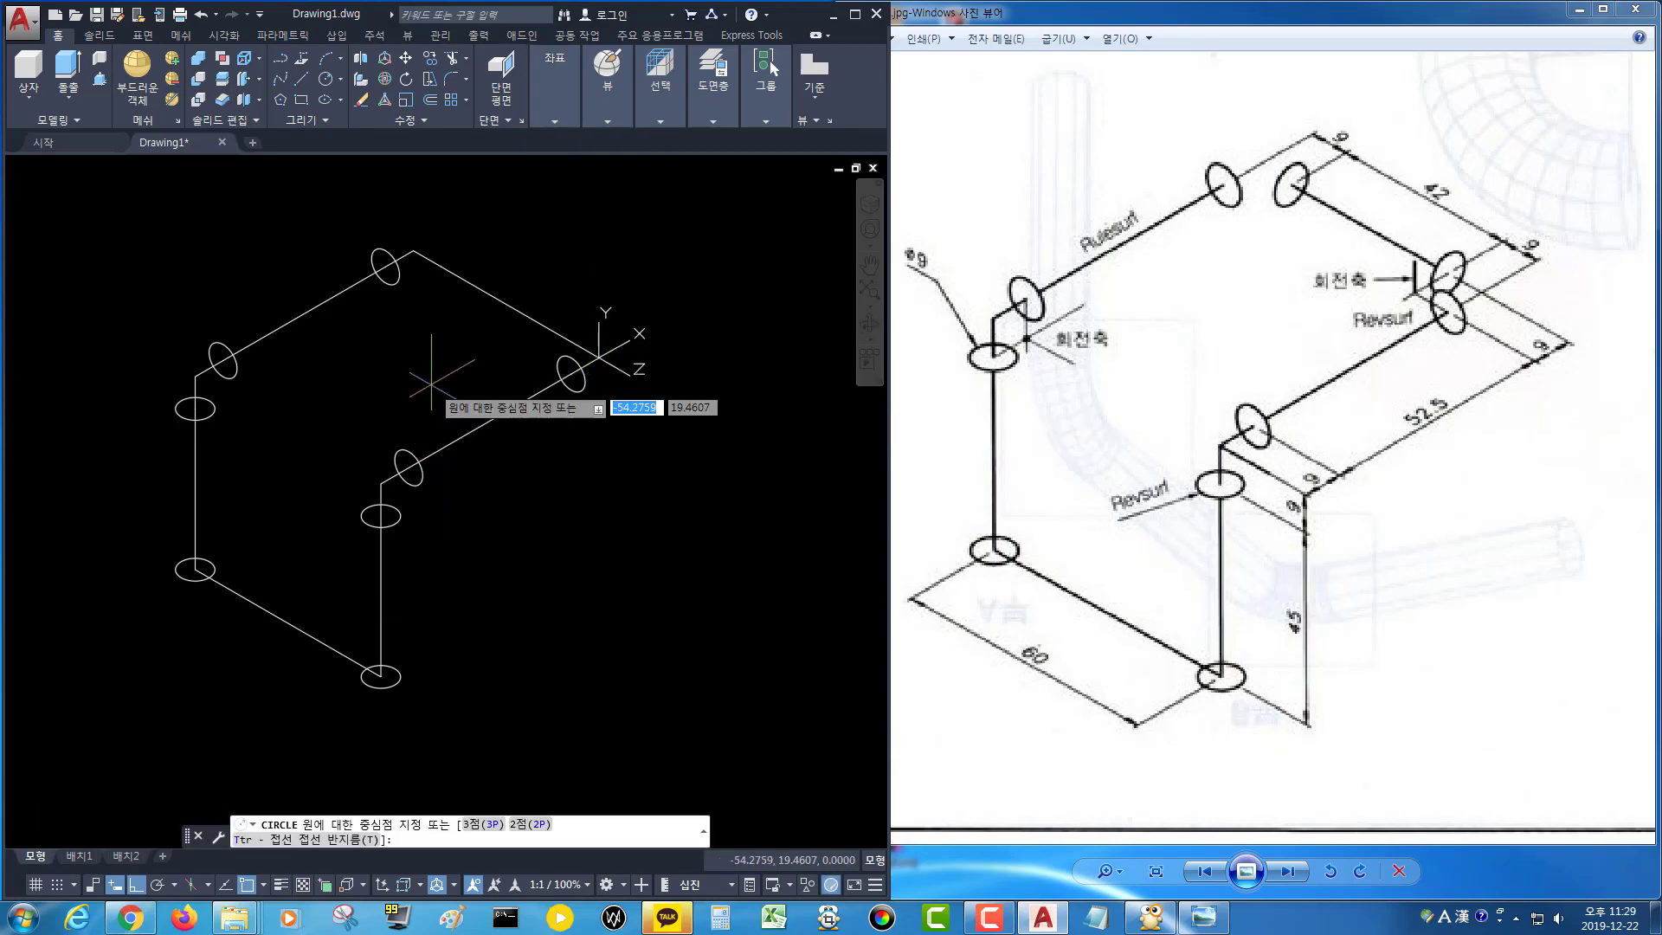
pyautogui.click(571, 341)
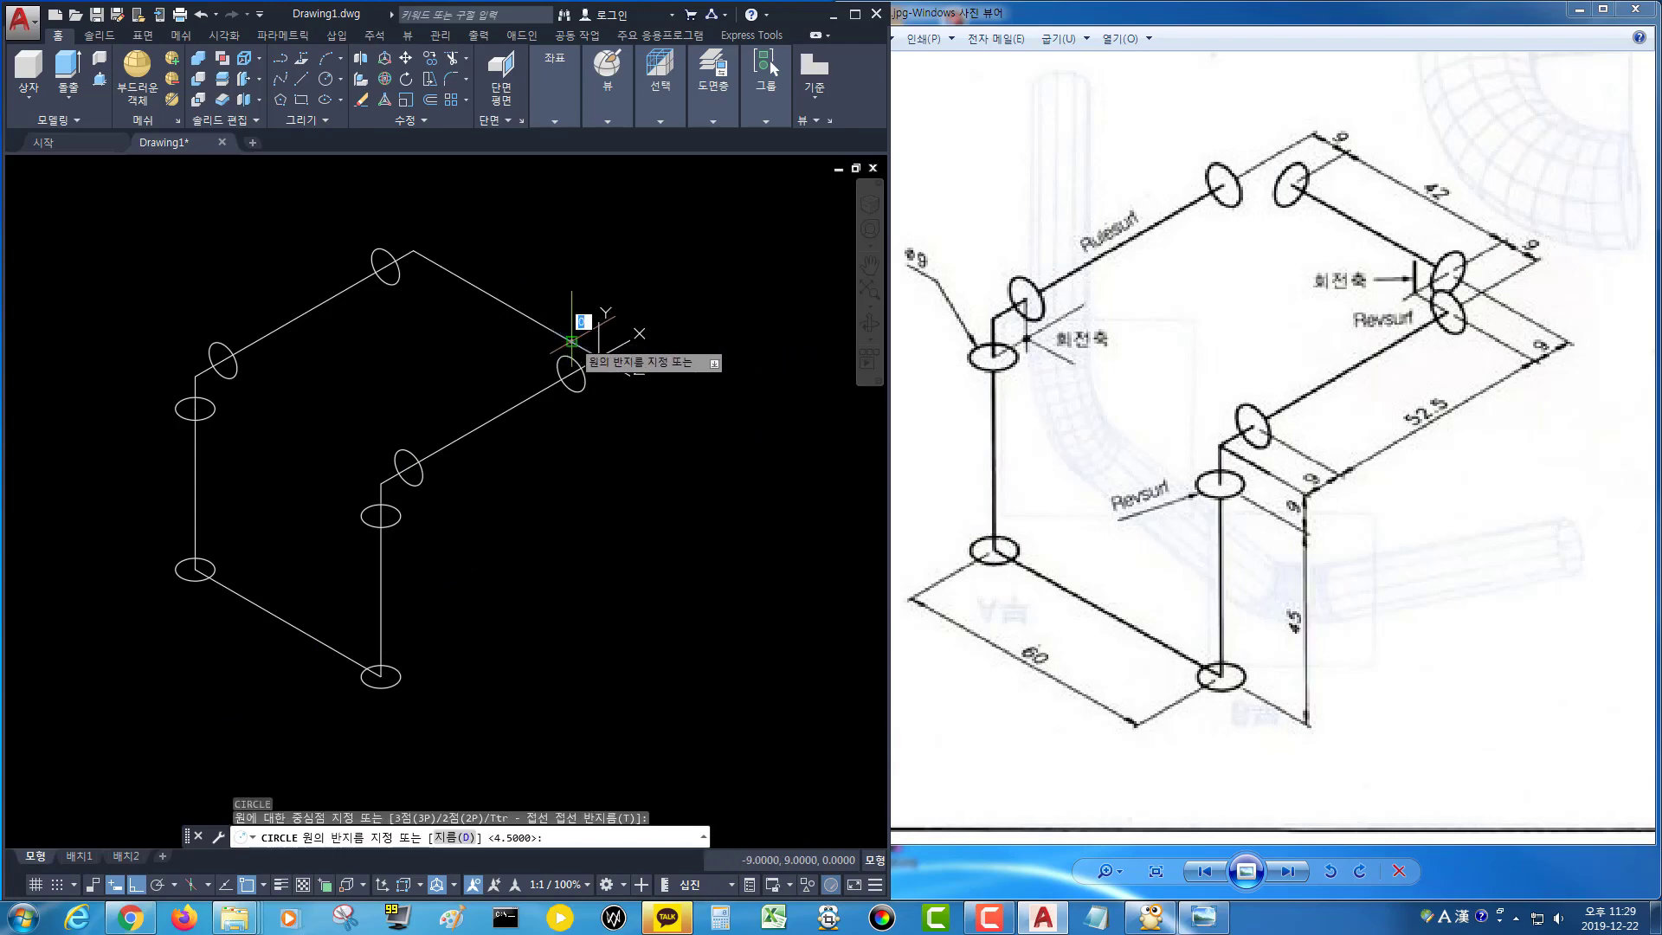
pyautogui.press('Return')
pyautogui.press('Return')
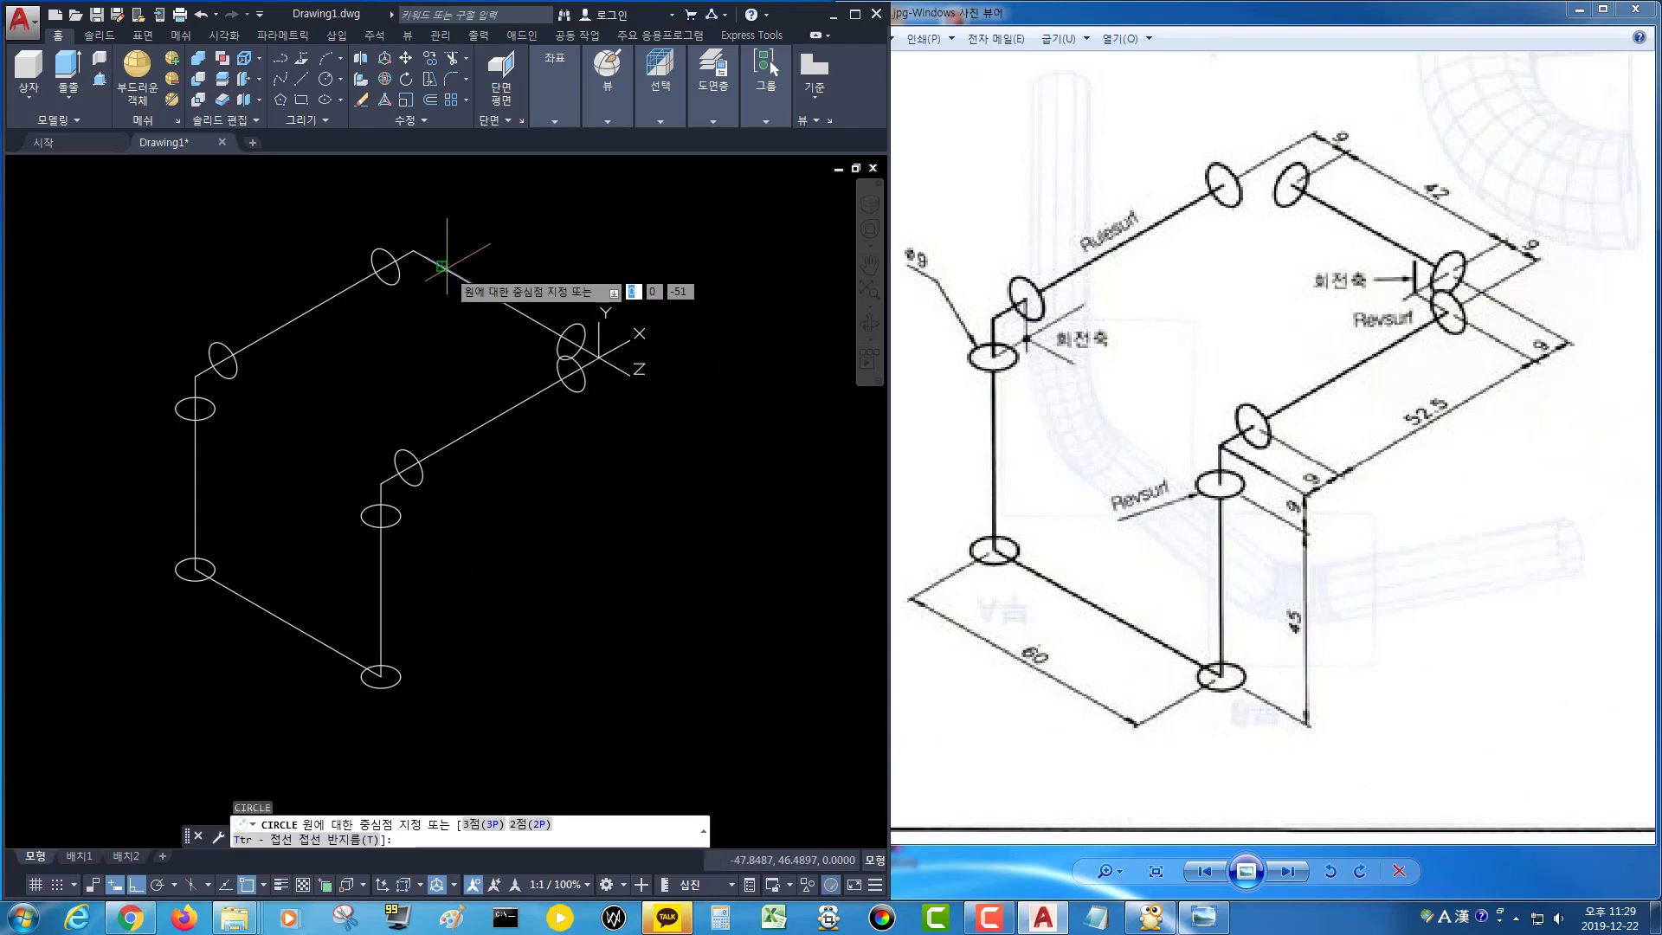
pyautogui.click(444, 269)
pyautogui.press('Return')
pyautogui.moveTo(454, 371); pyautogui.dragTo(549, 382, button='middle')
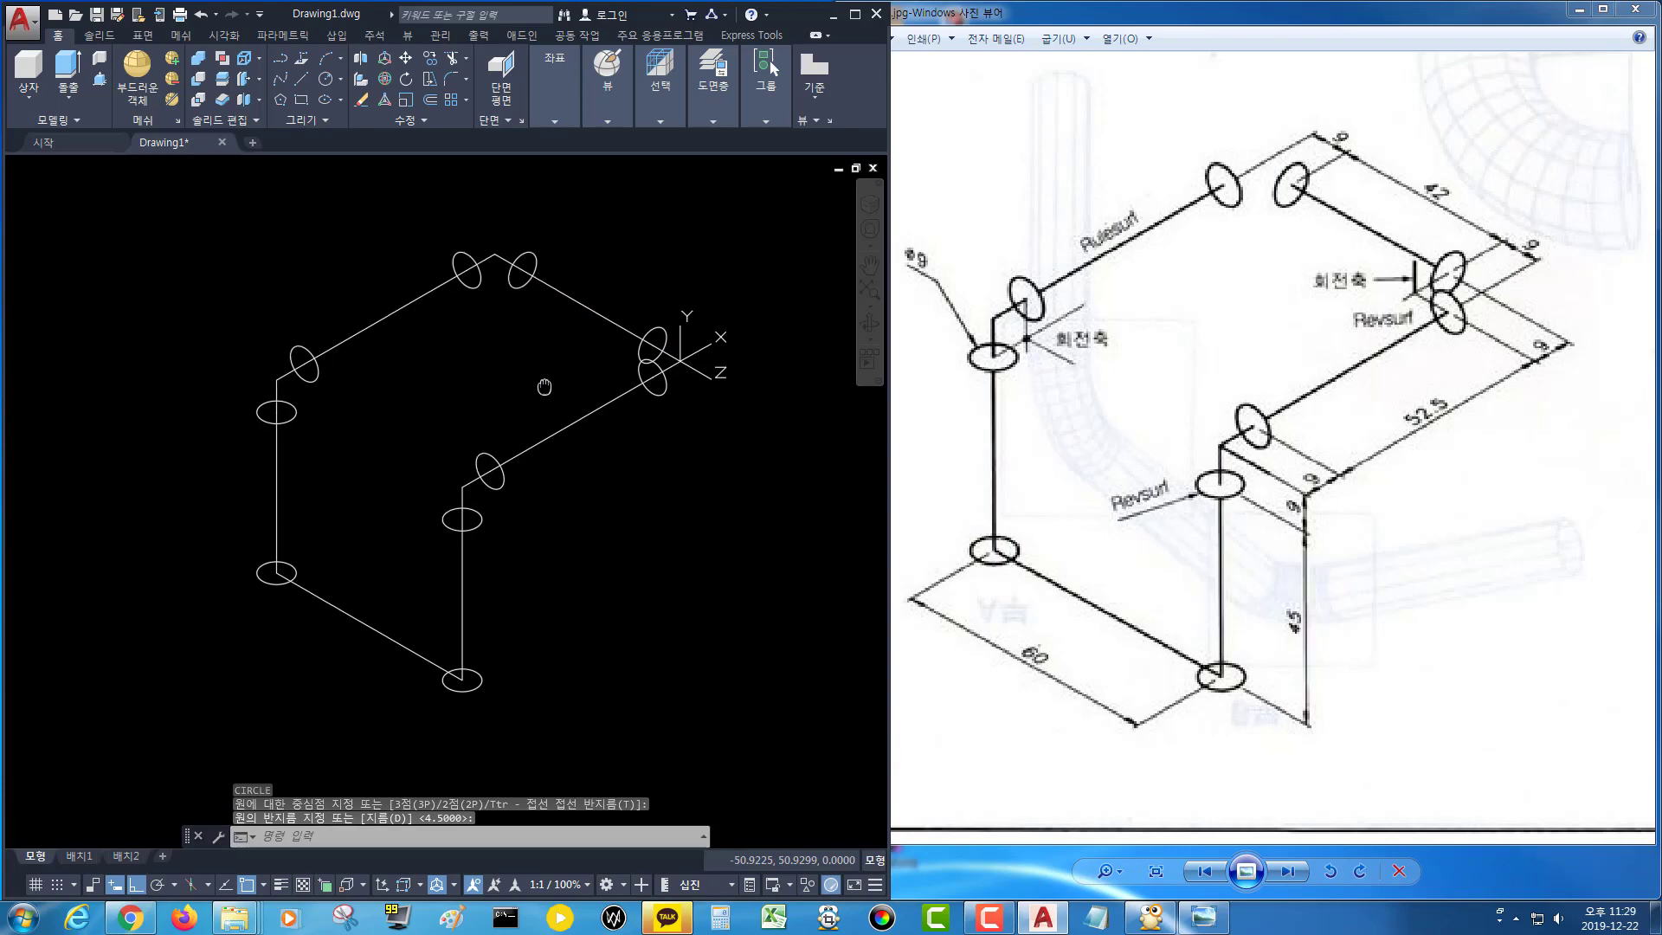
pyautogui.press('Escape')
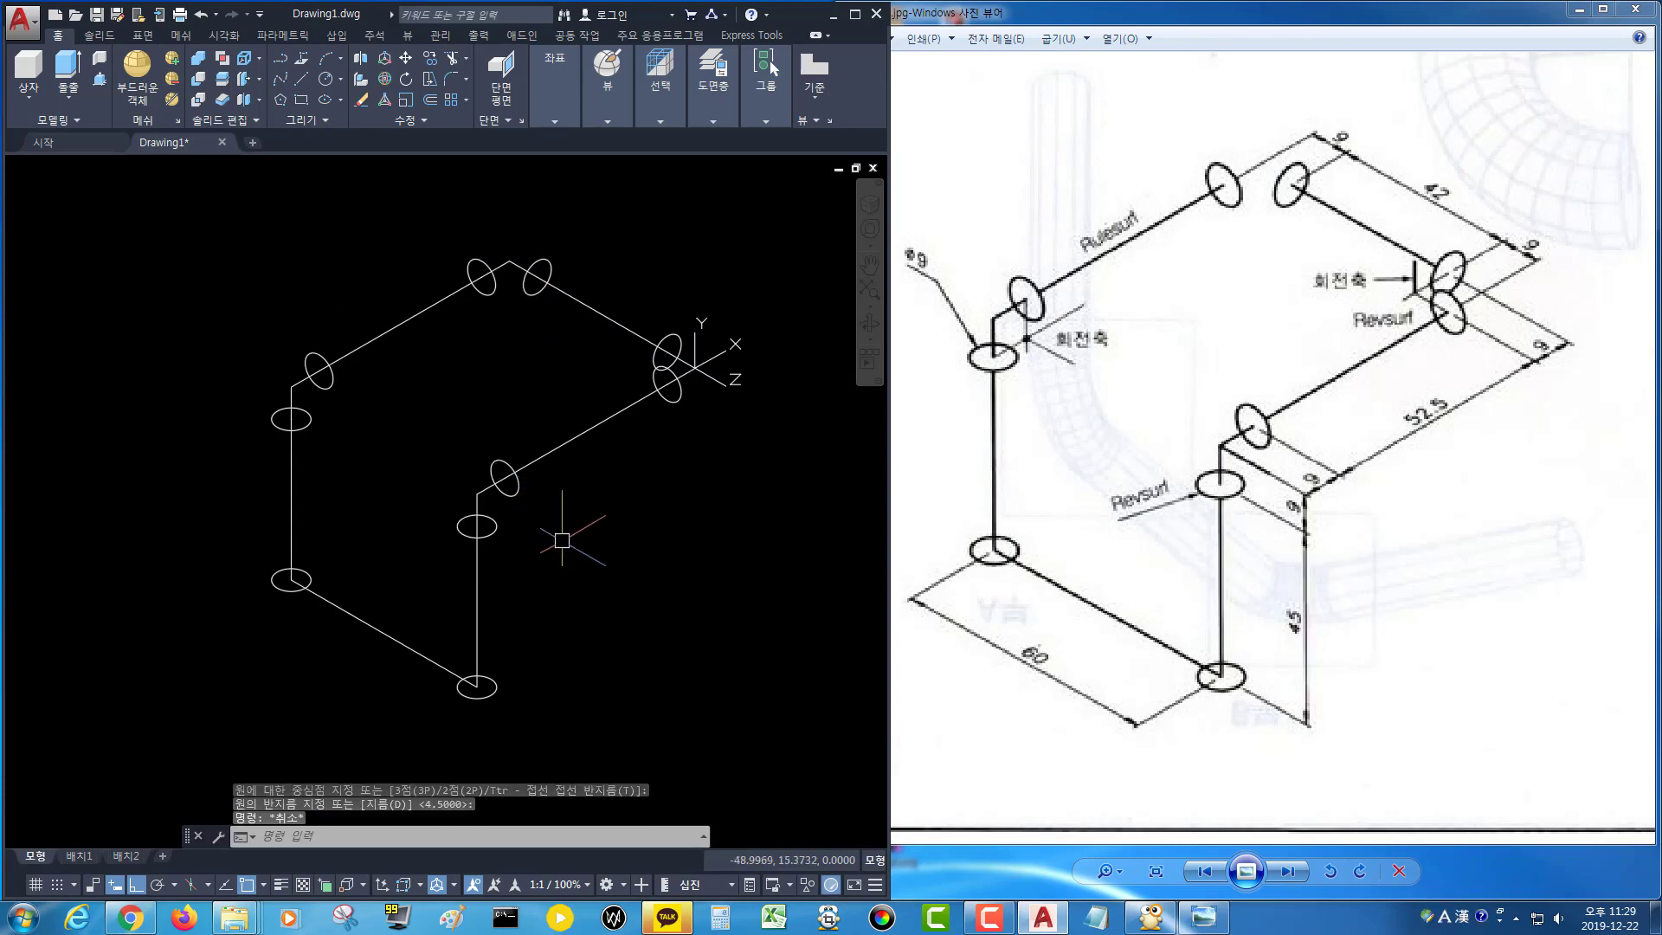
# Set the SURFTAB2 system variable to 50.
pyautogui.write('su')
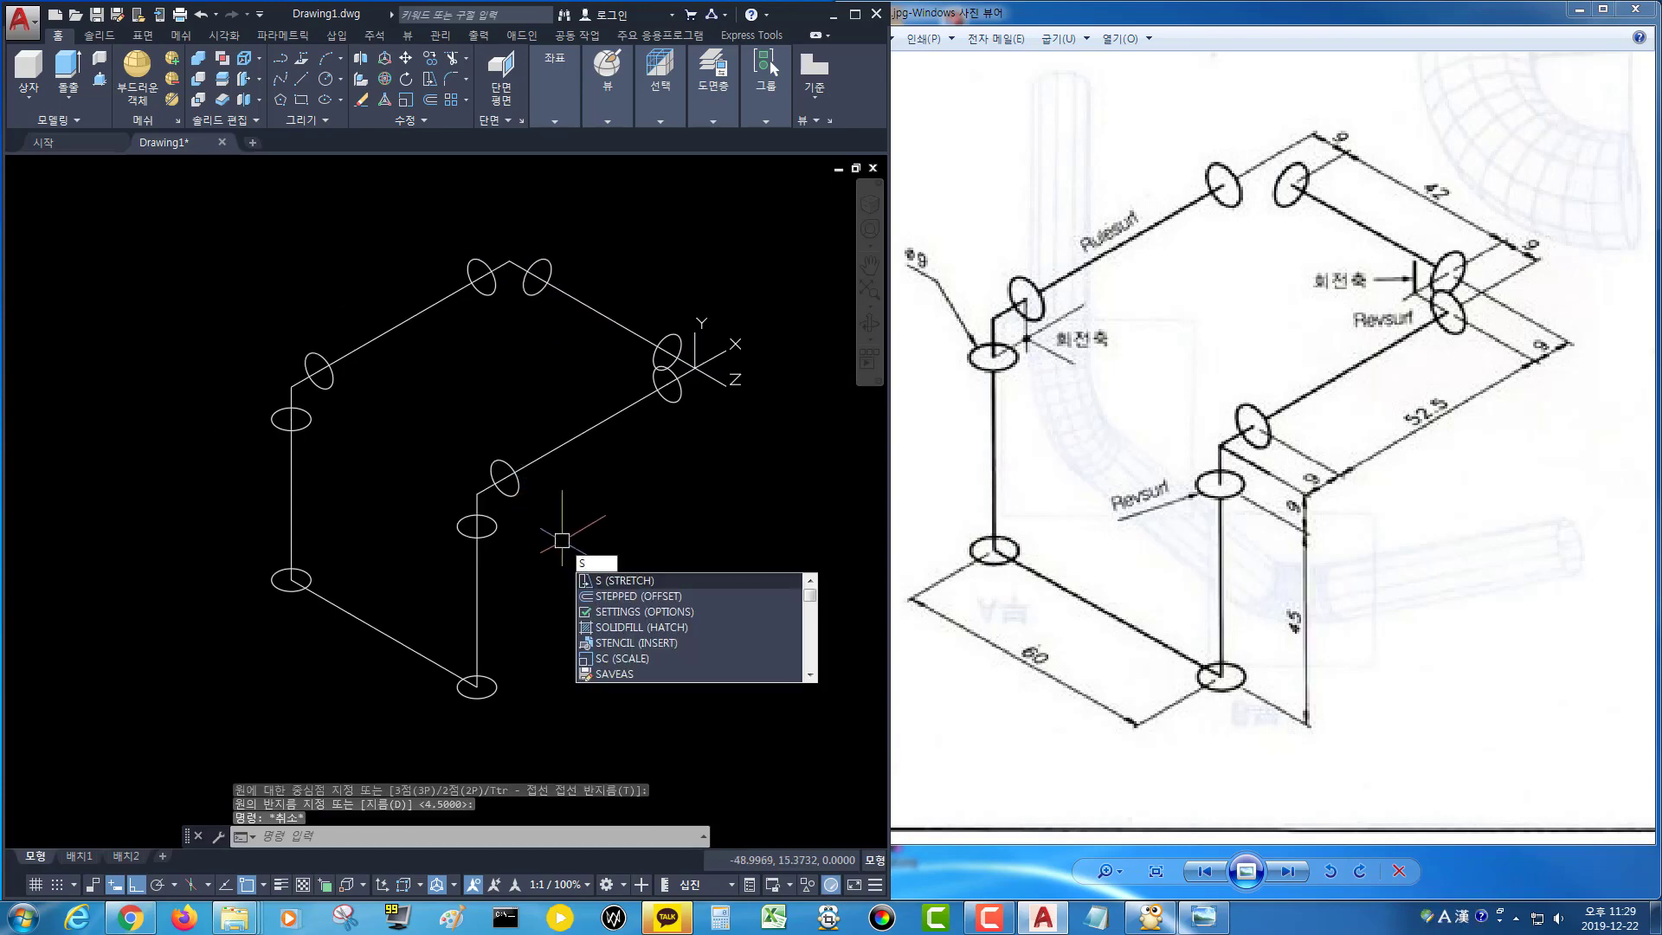
pyautogui.write('r')
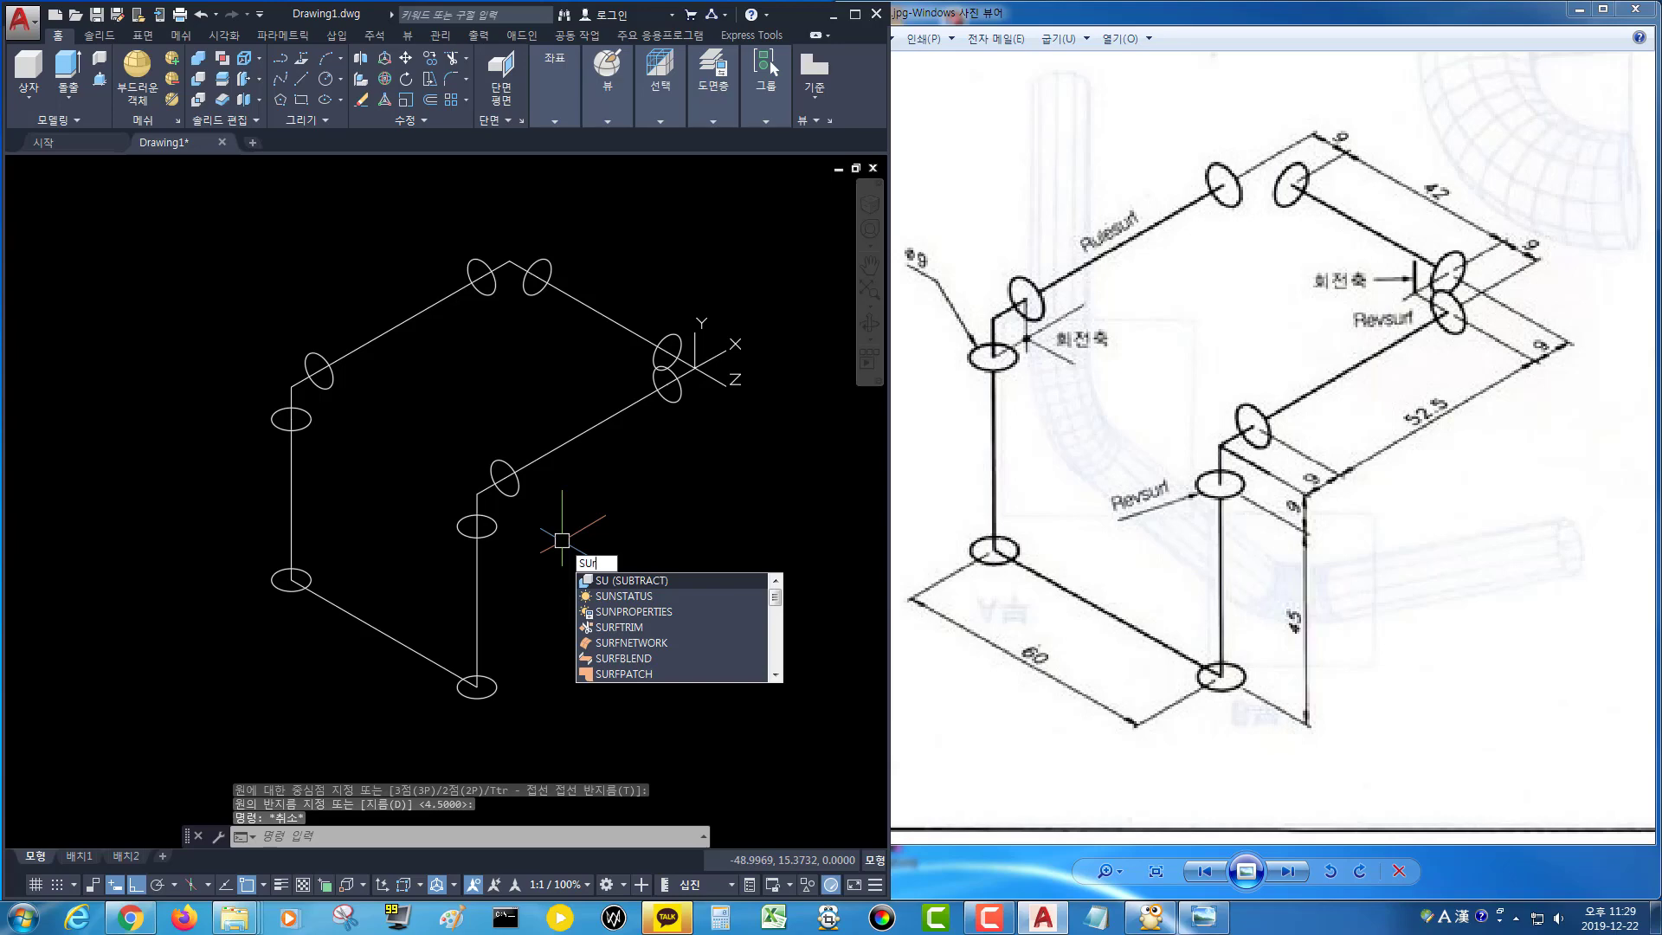
pyautogui.write('f')
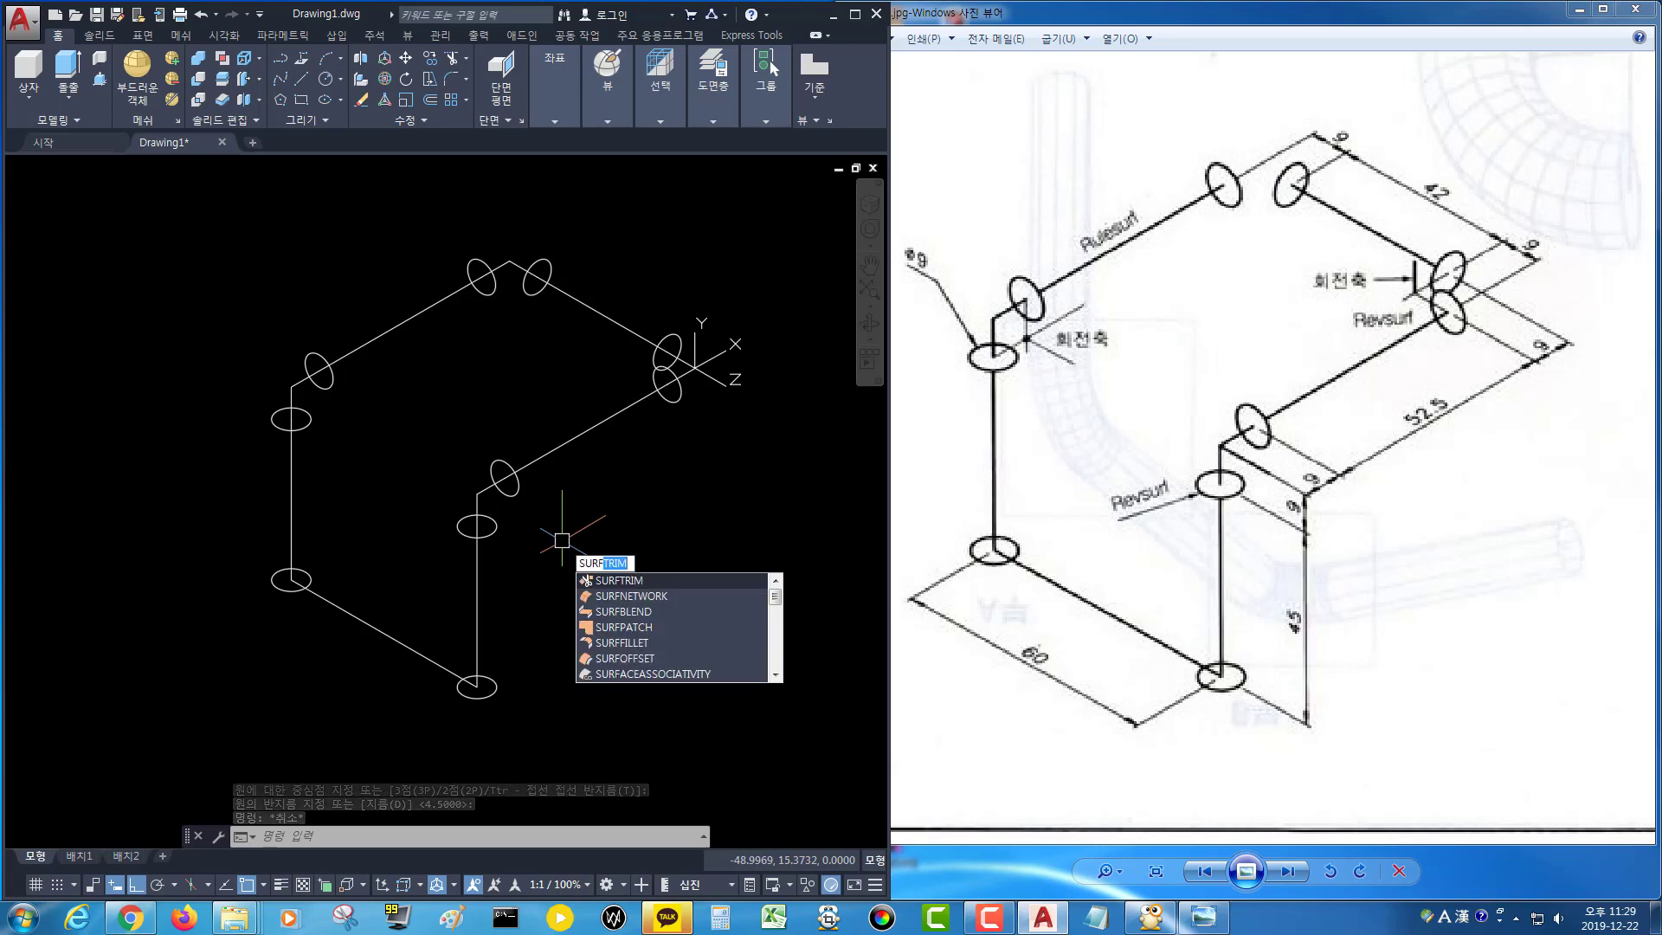
pyautogui.write('ta')
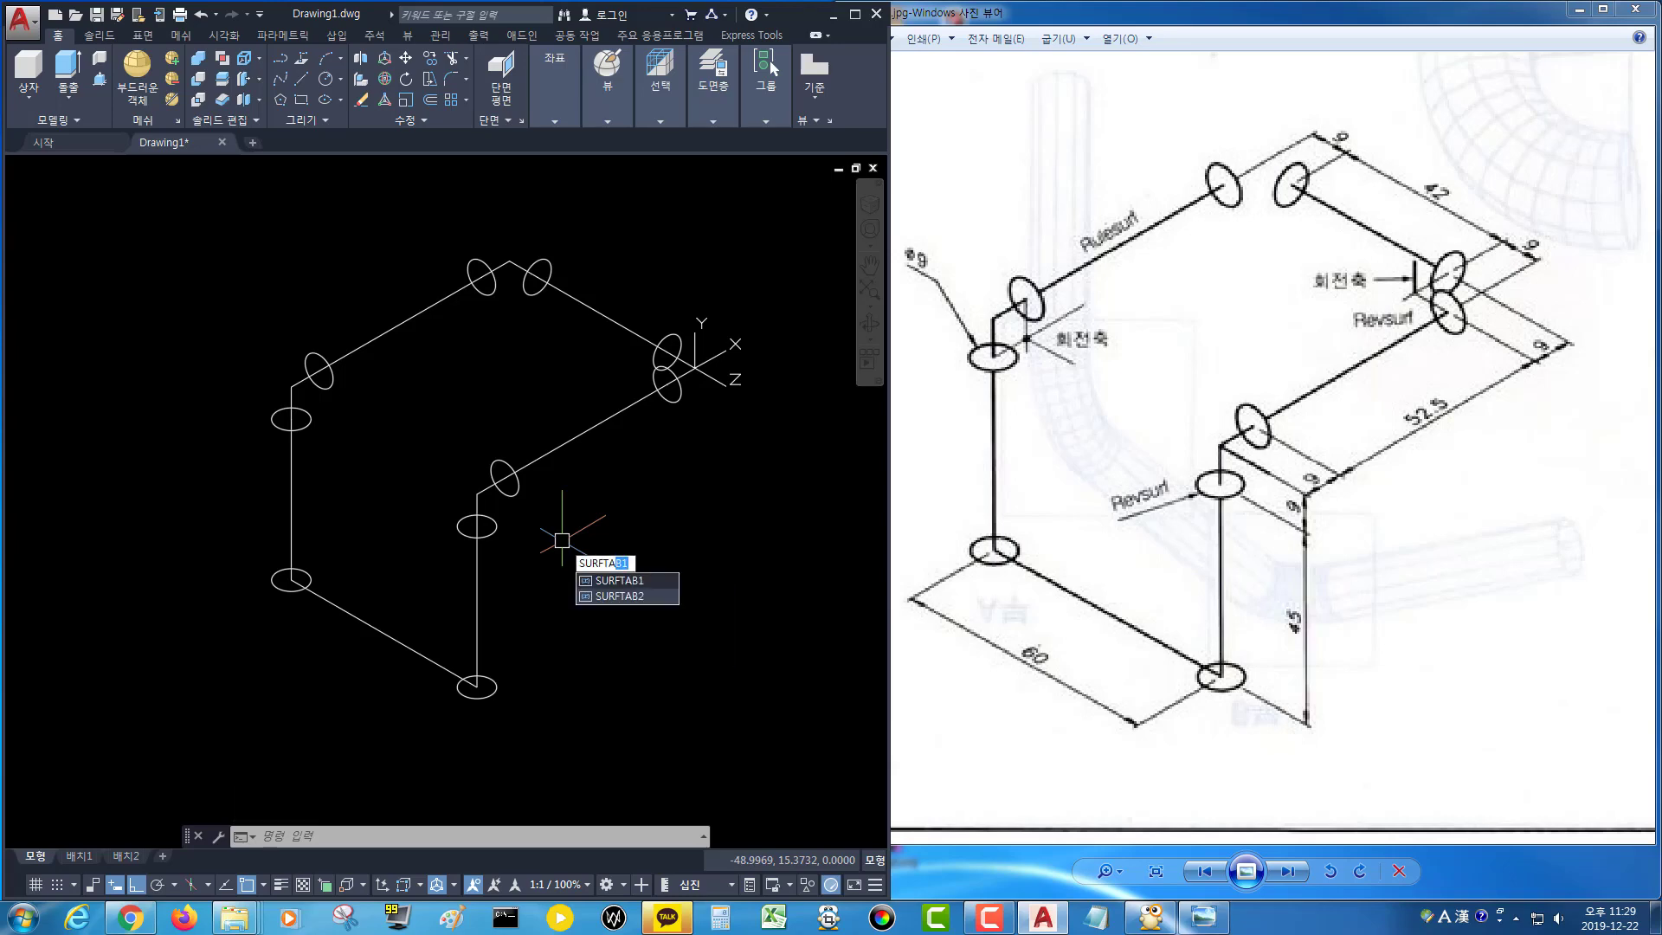
pyautogui.press('Down')
pyautogui.press('Return')
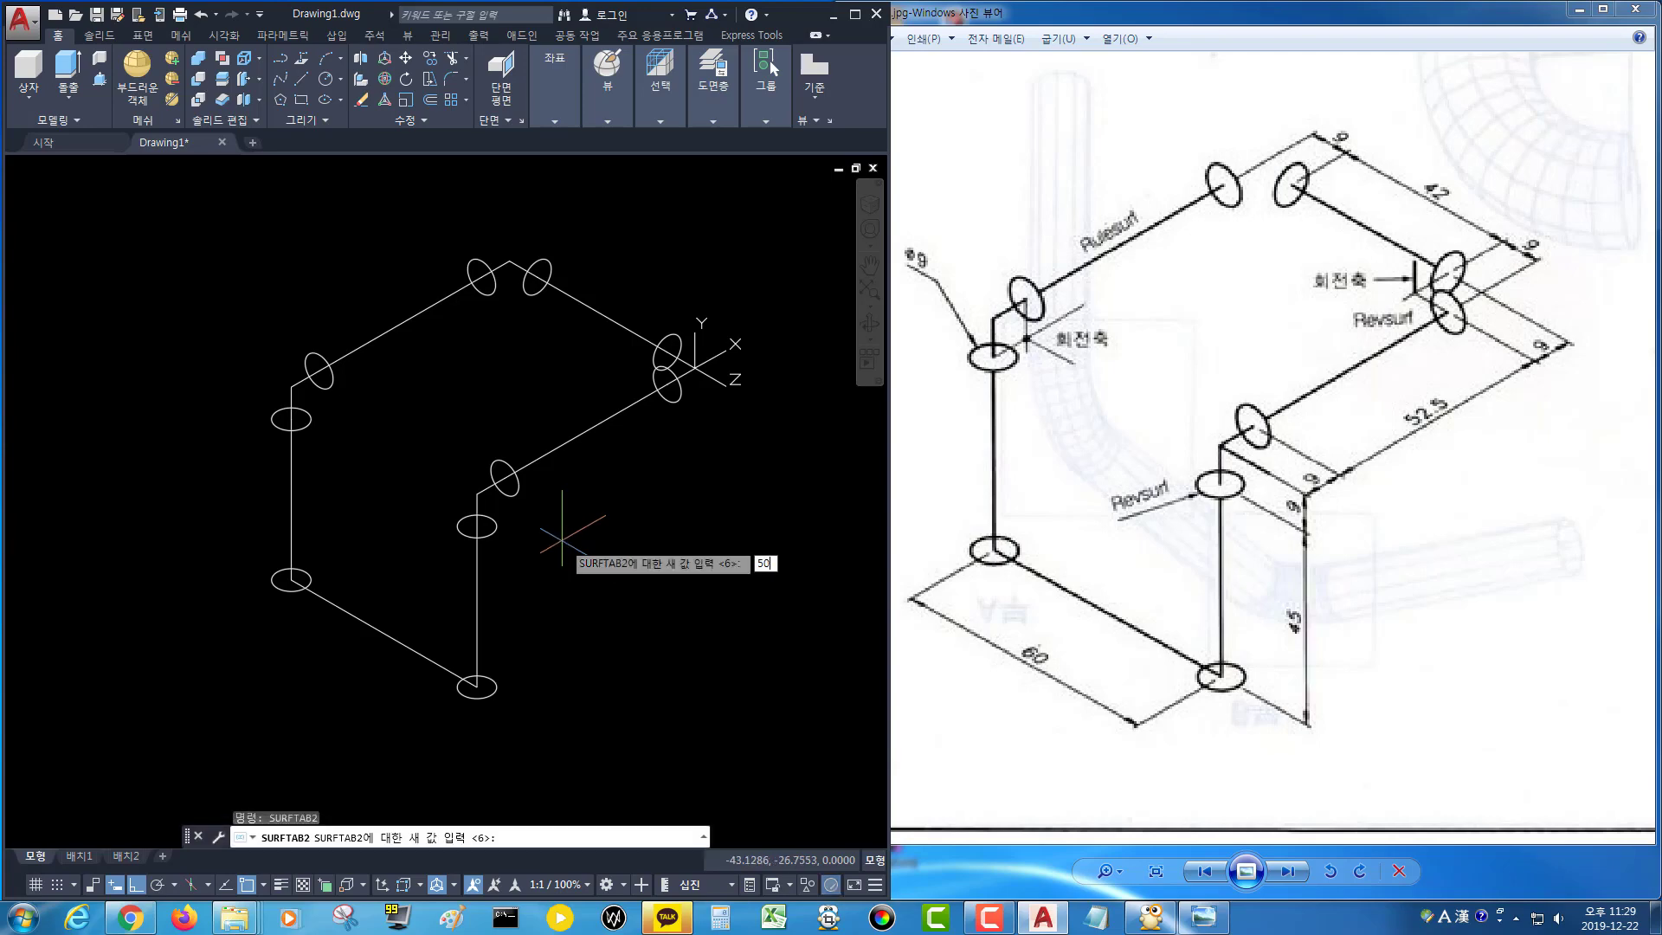
pyautogui.write('50')
pyautogui.press('Return')
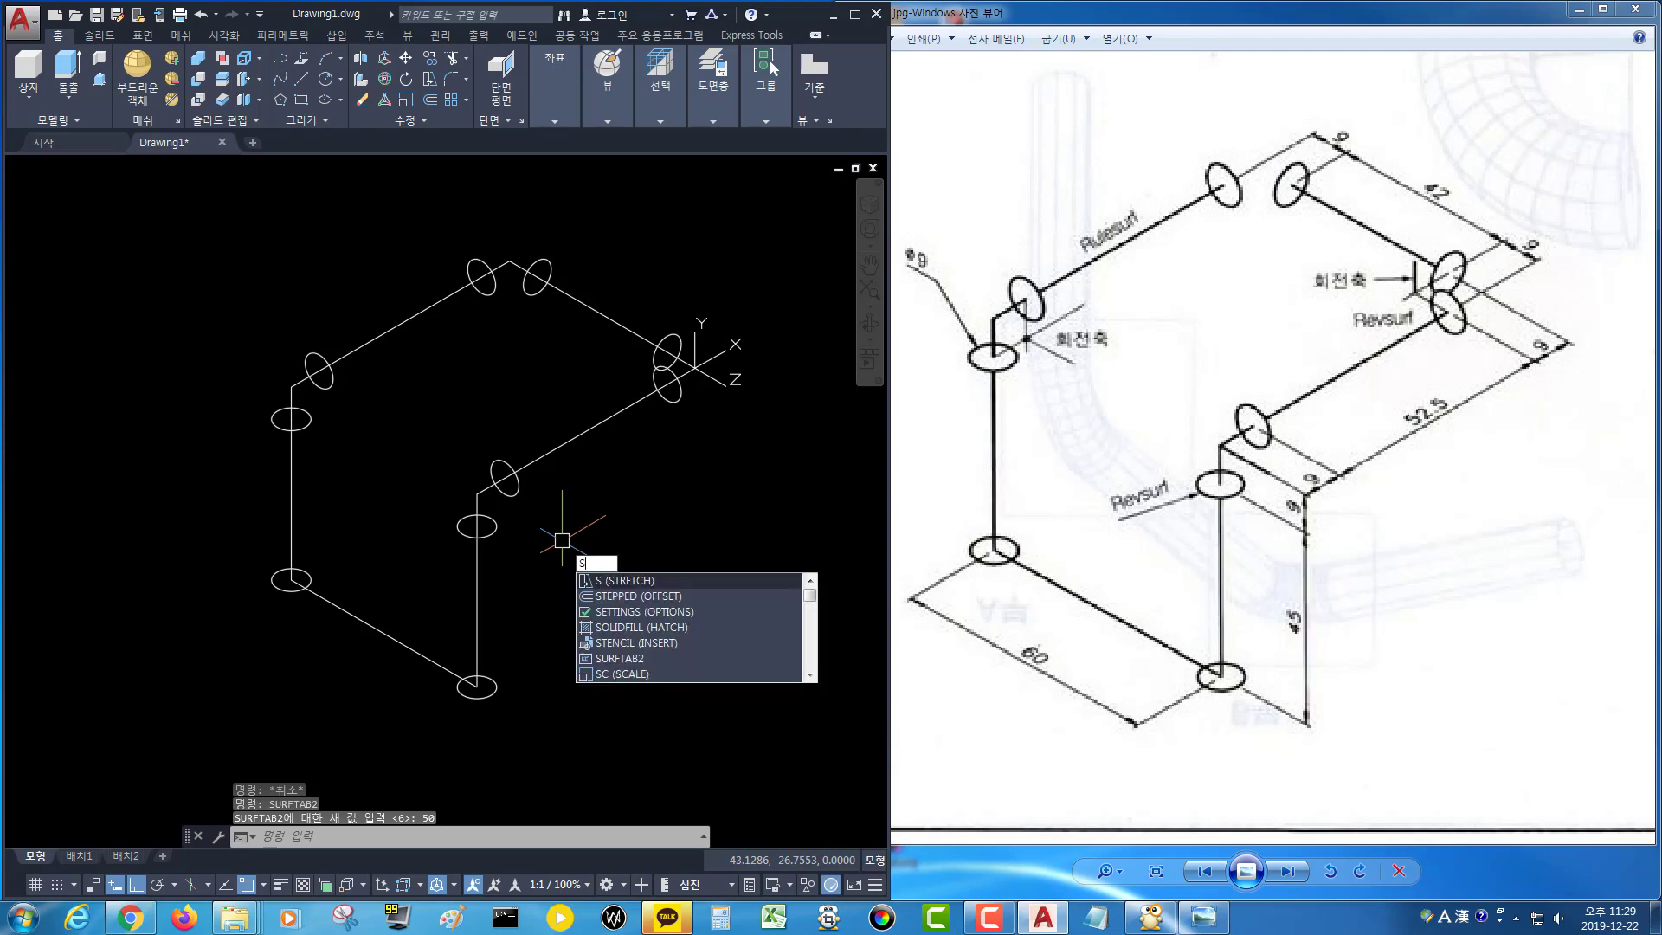
# Set the SURFTAB1 system variable to 50.
pyautogui.write('Surft')
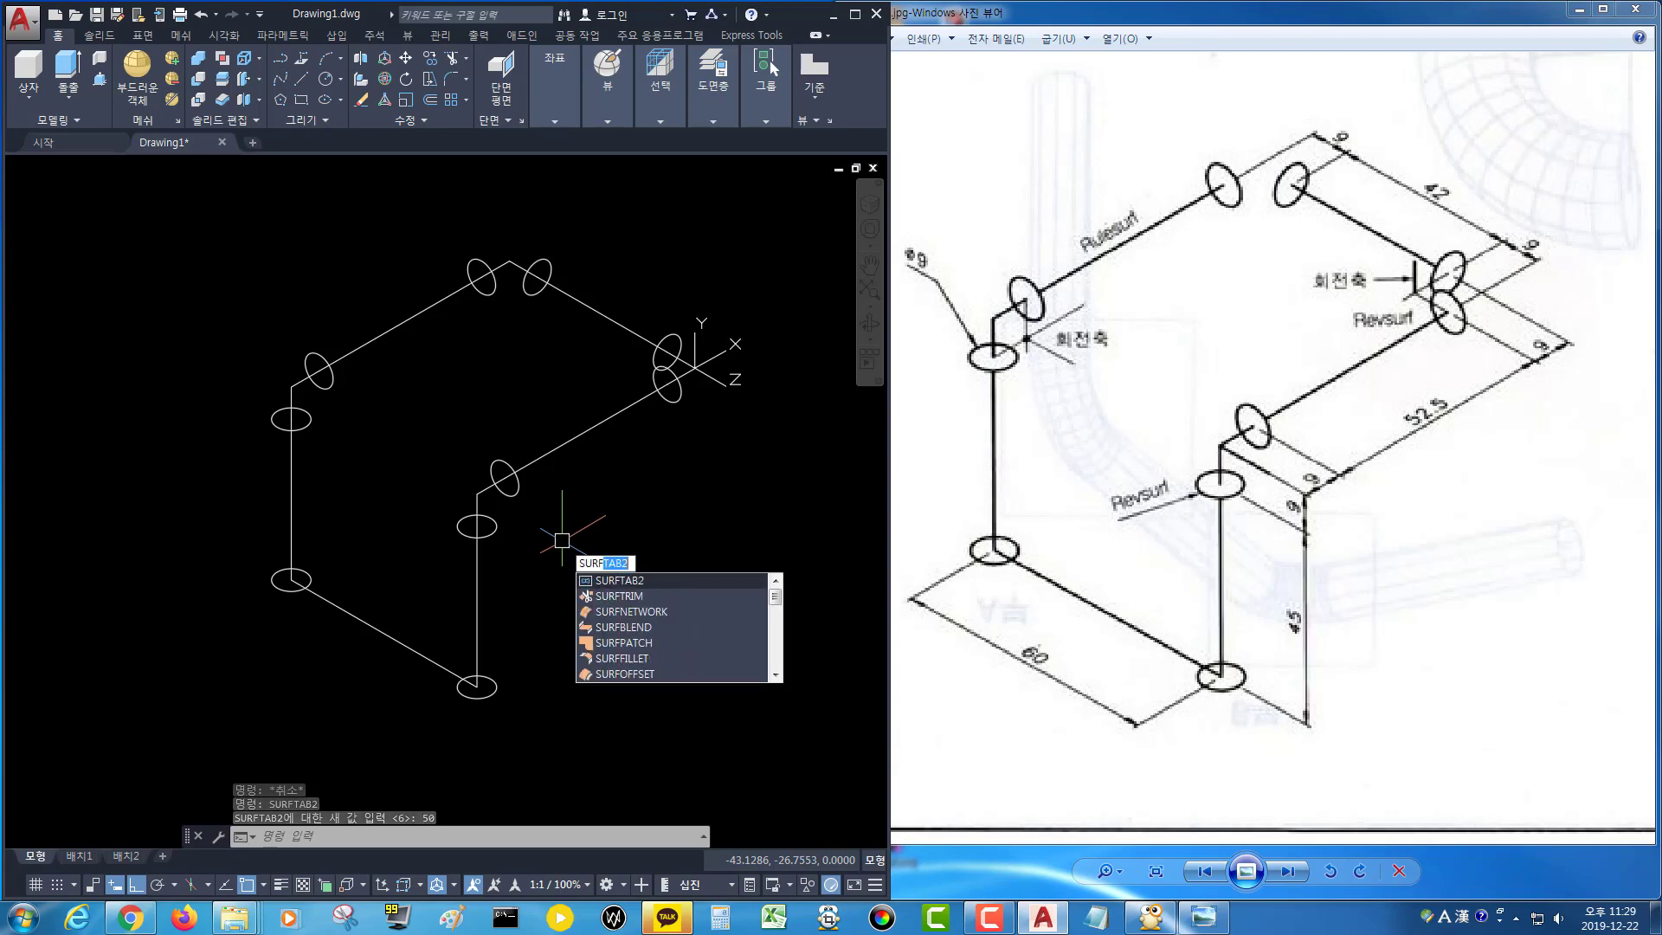
pyautogui.write('a')
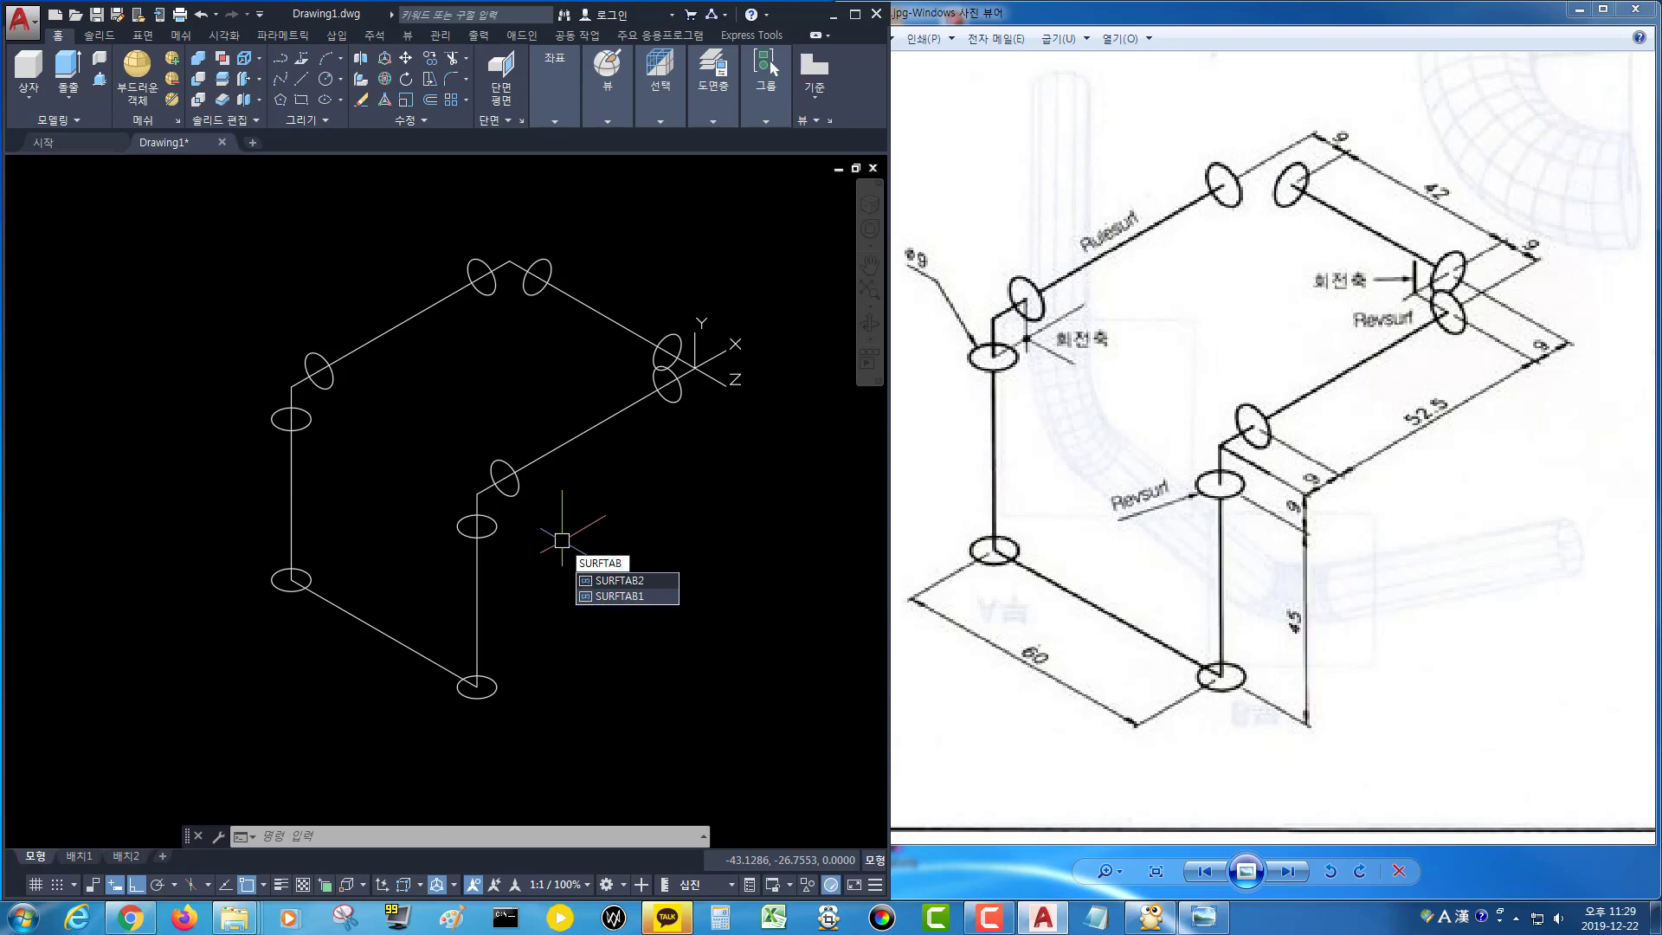
pyautogui.write('B1')
pyautogui.press('Return')
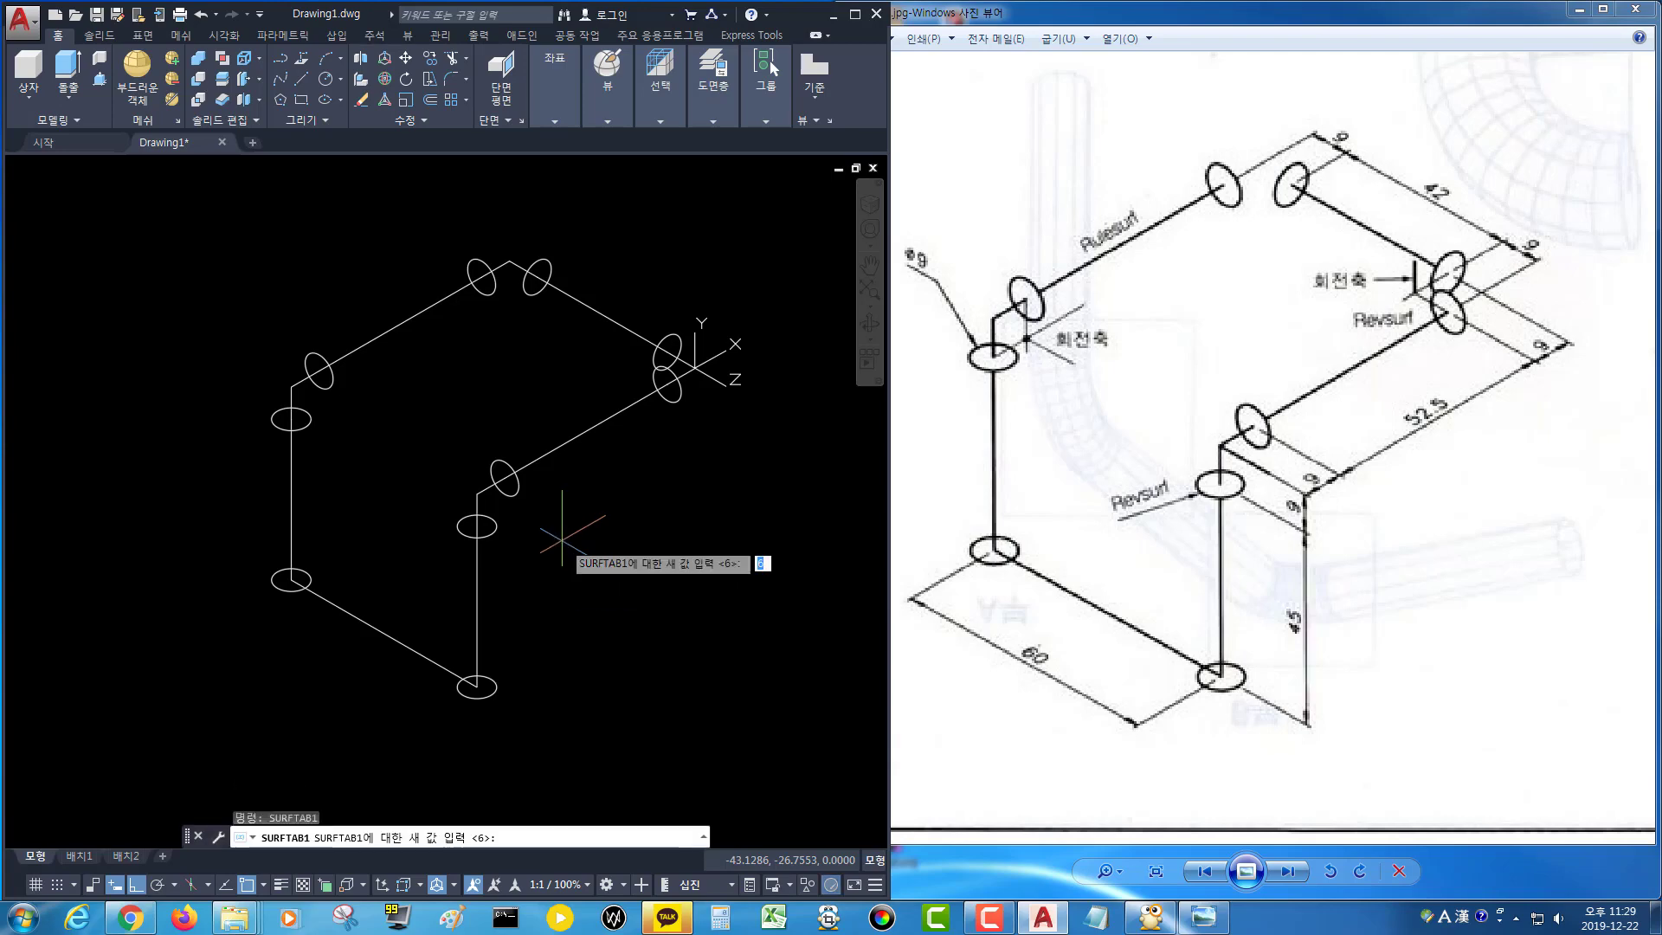
pyautogui.write('50')
pyautogui.press('Return')
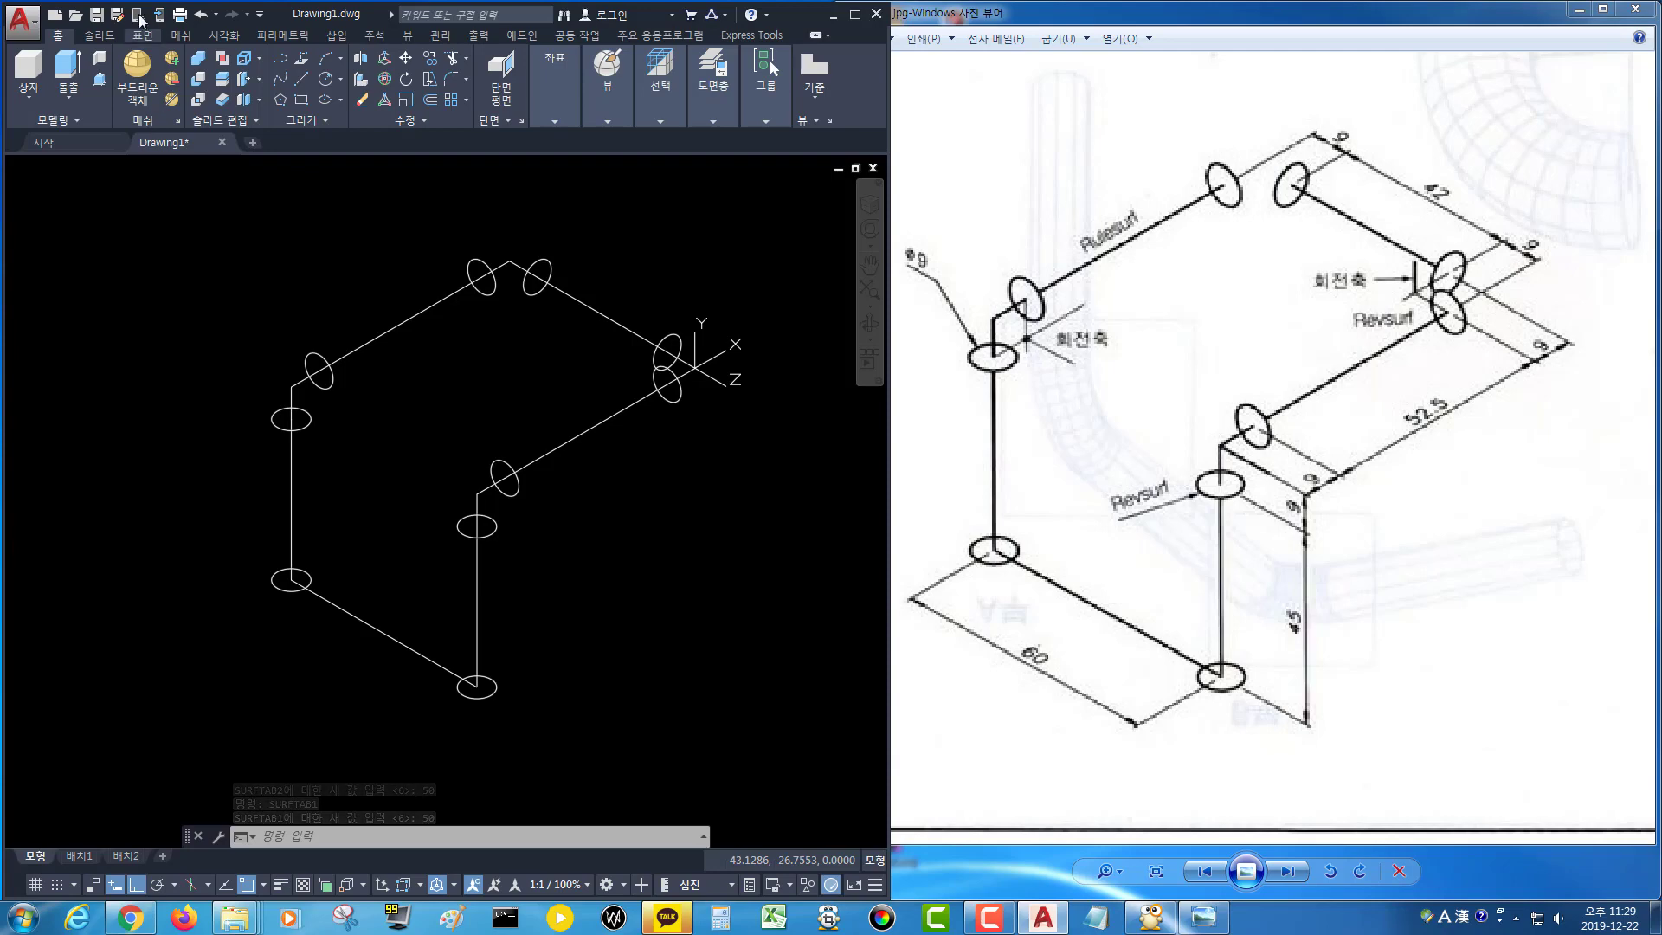
# Create Rulesurf surfaces between the circle pairs on both vertical segments of the pipe path.
pyautogui.click(180, 36)
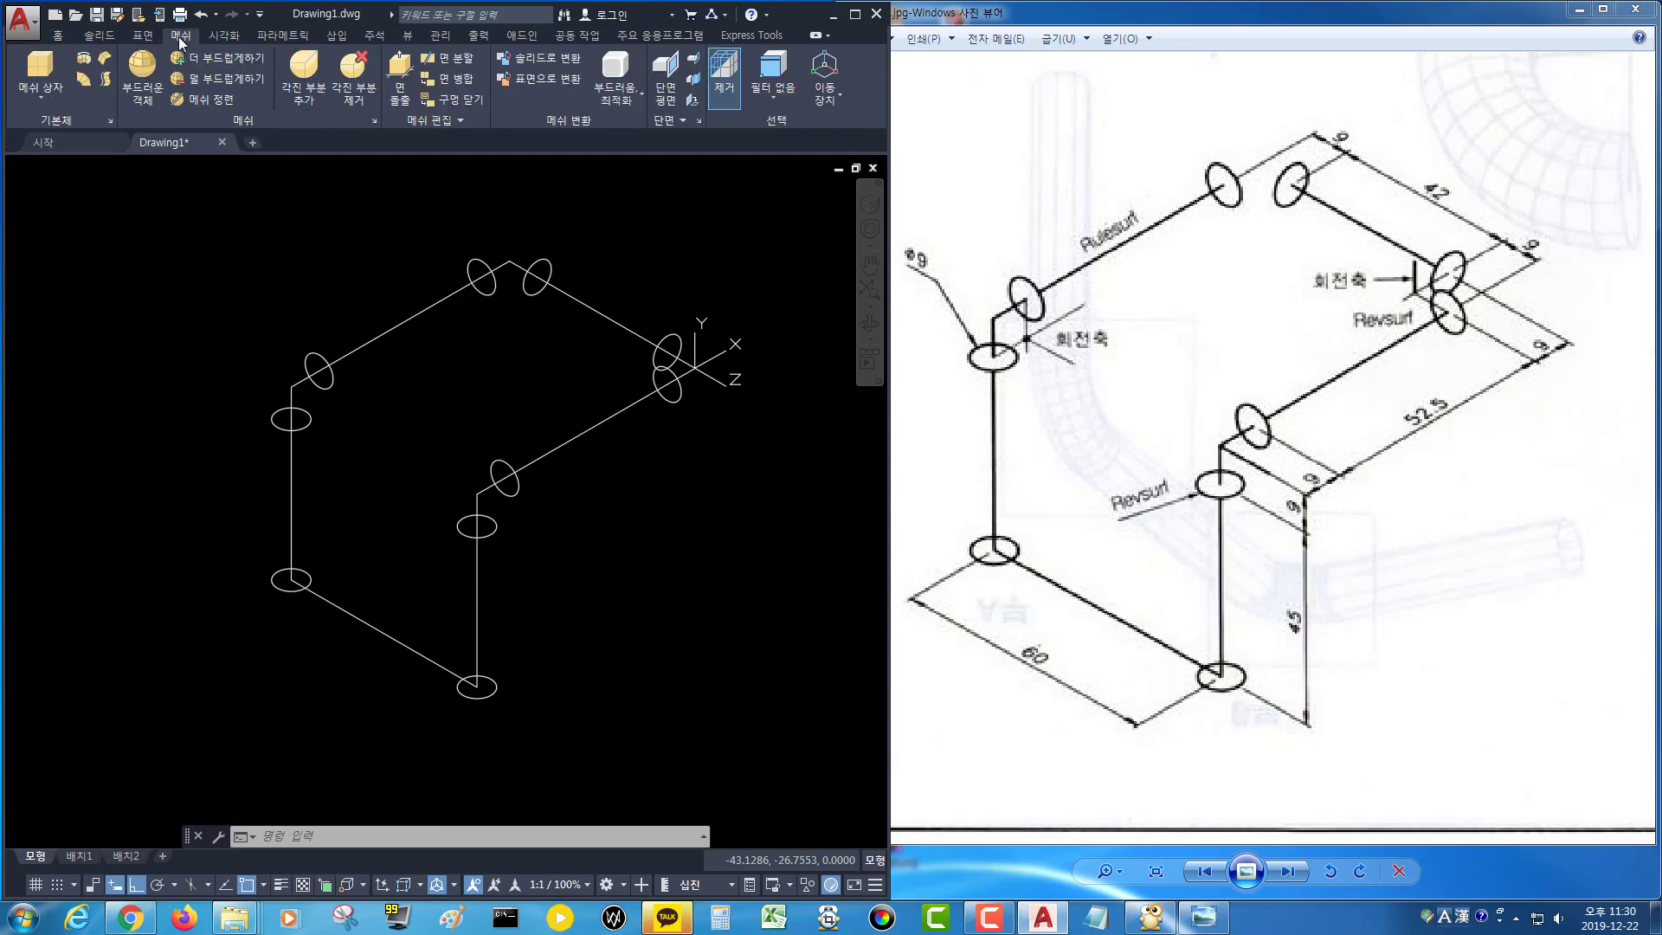
pyautogui.click(84, 82)
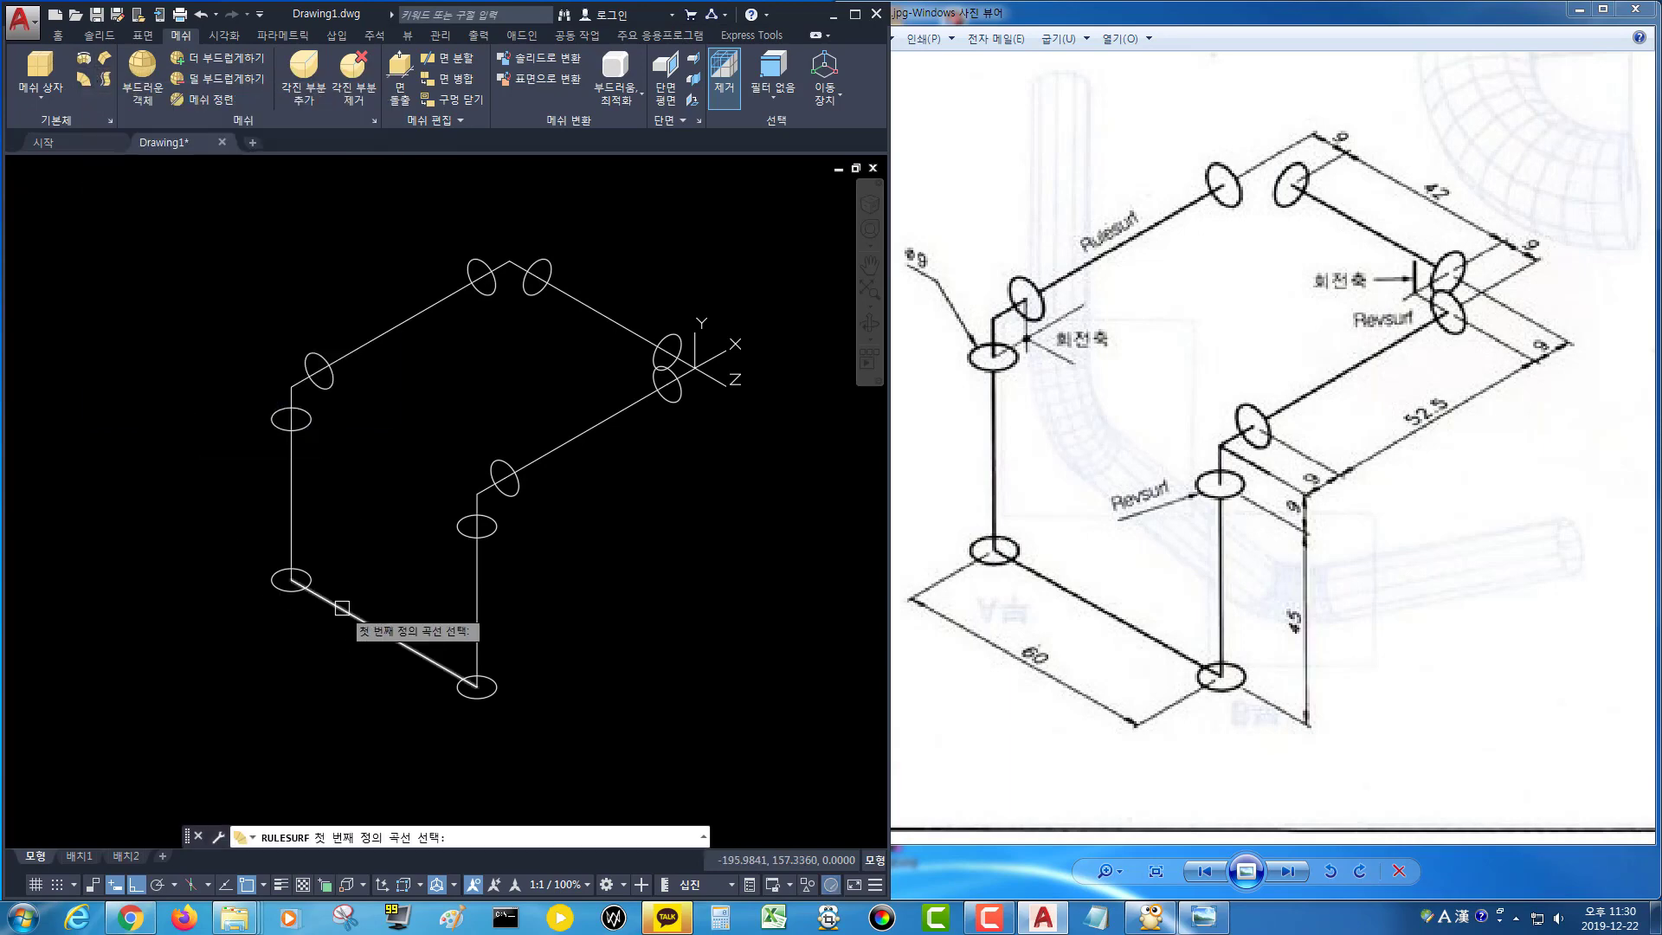
pyautogui.click(309, 576)
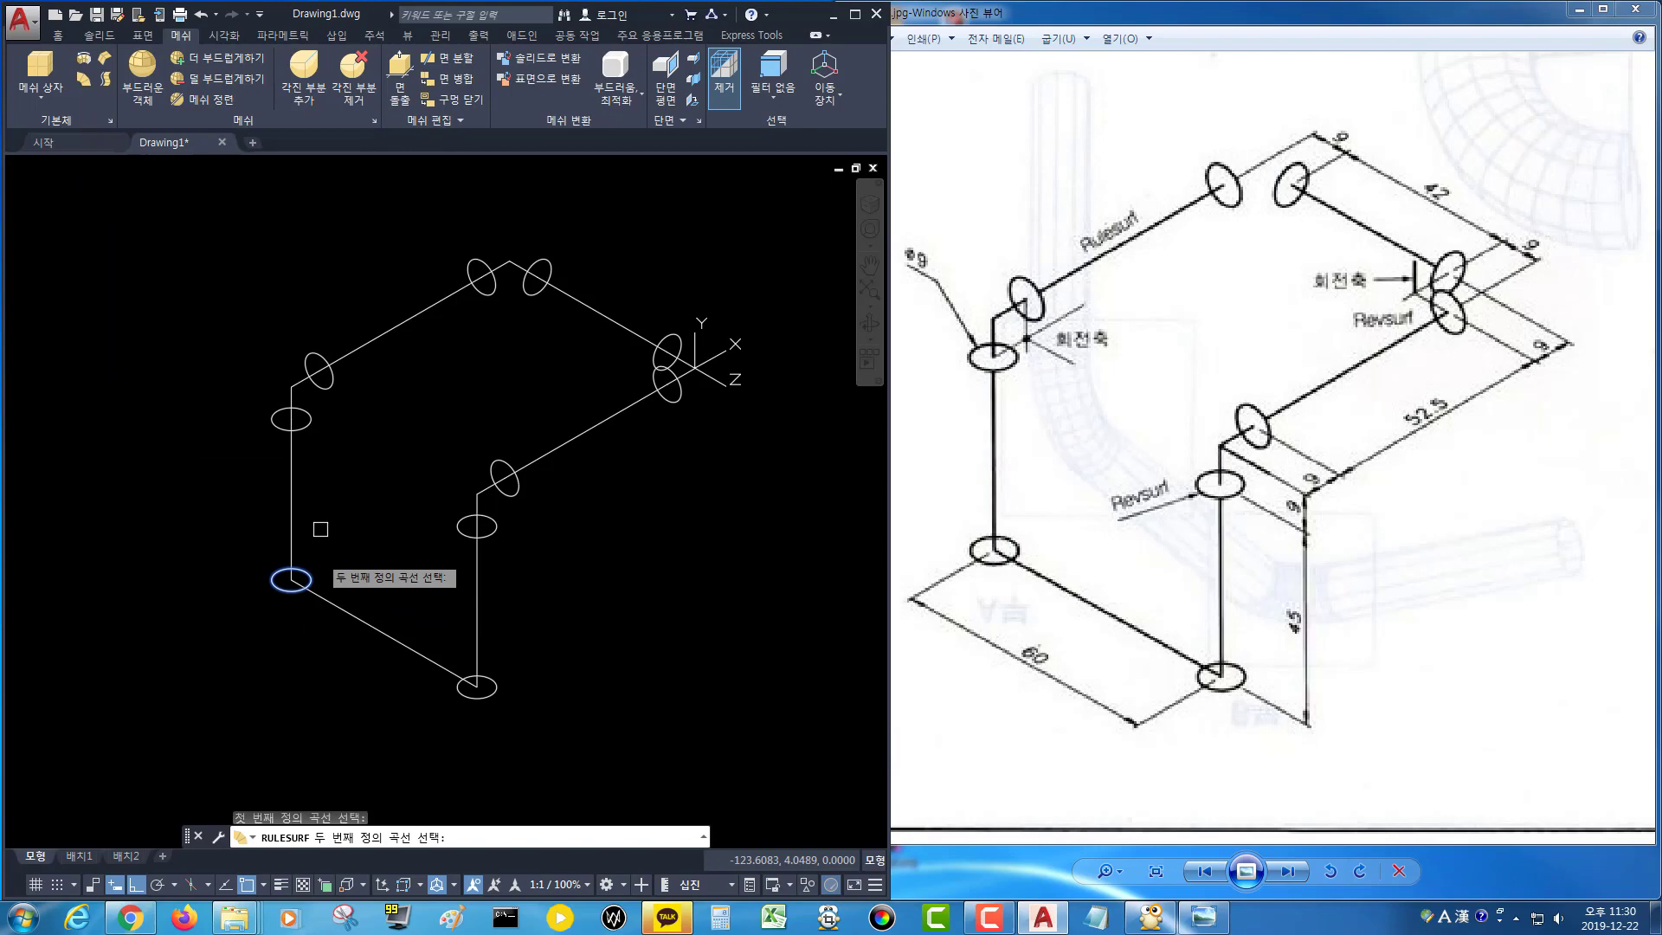
pyautogui.click(312, 419)
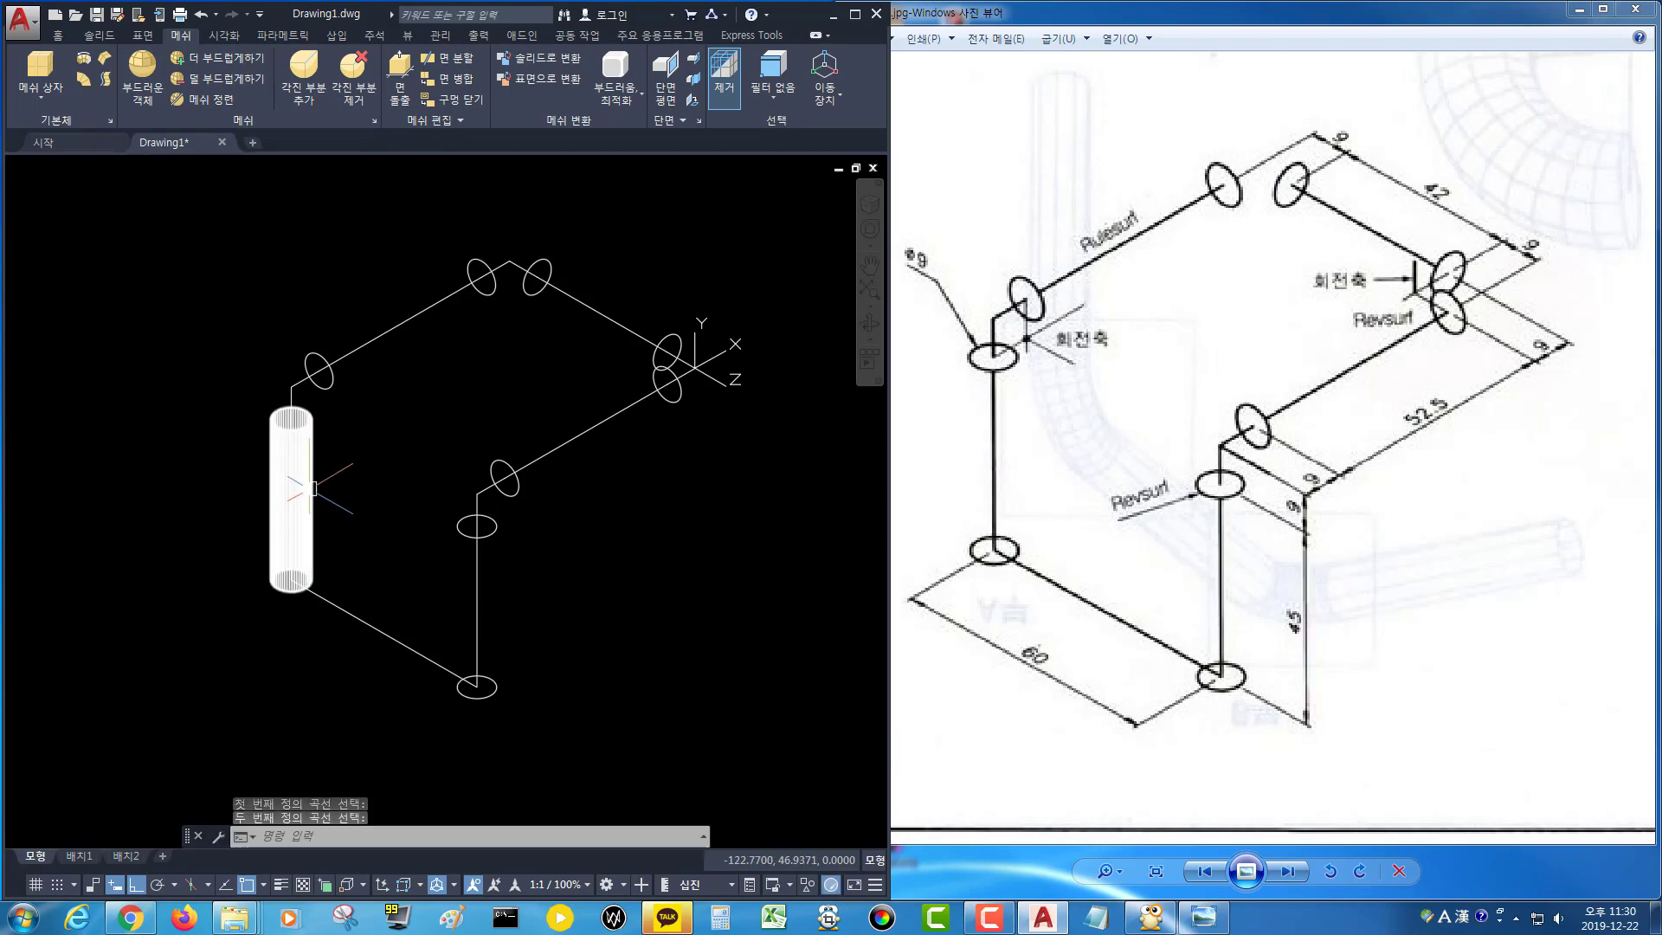
pyautogui.press('Return')
pyautogui.click(496, 689)
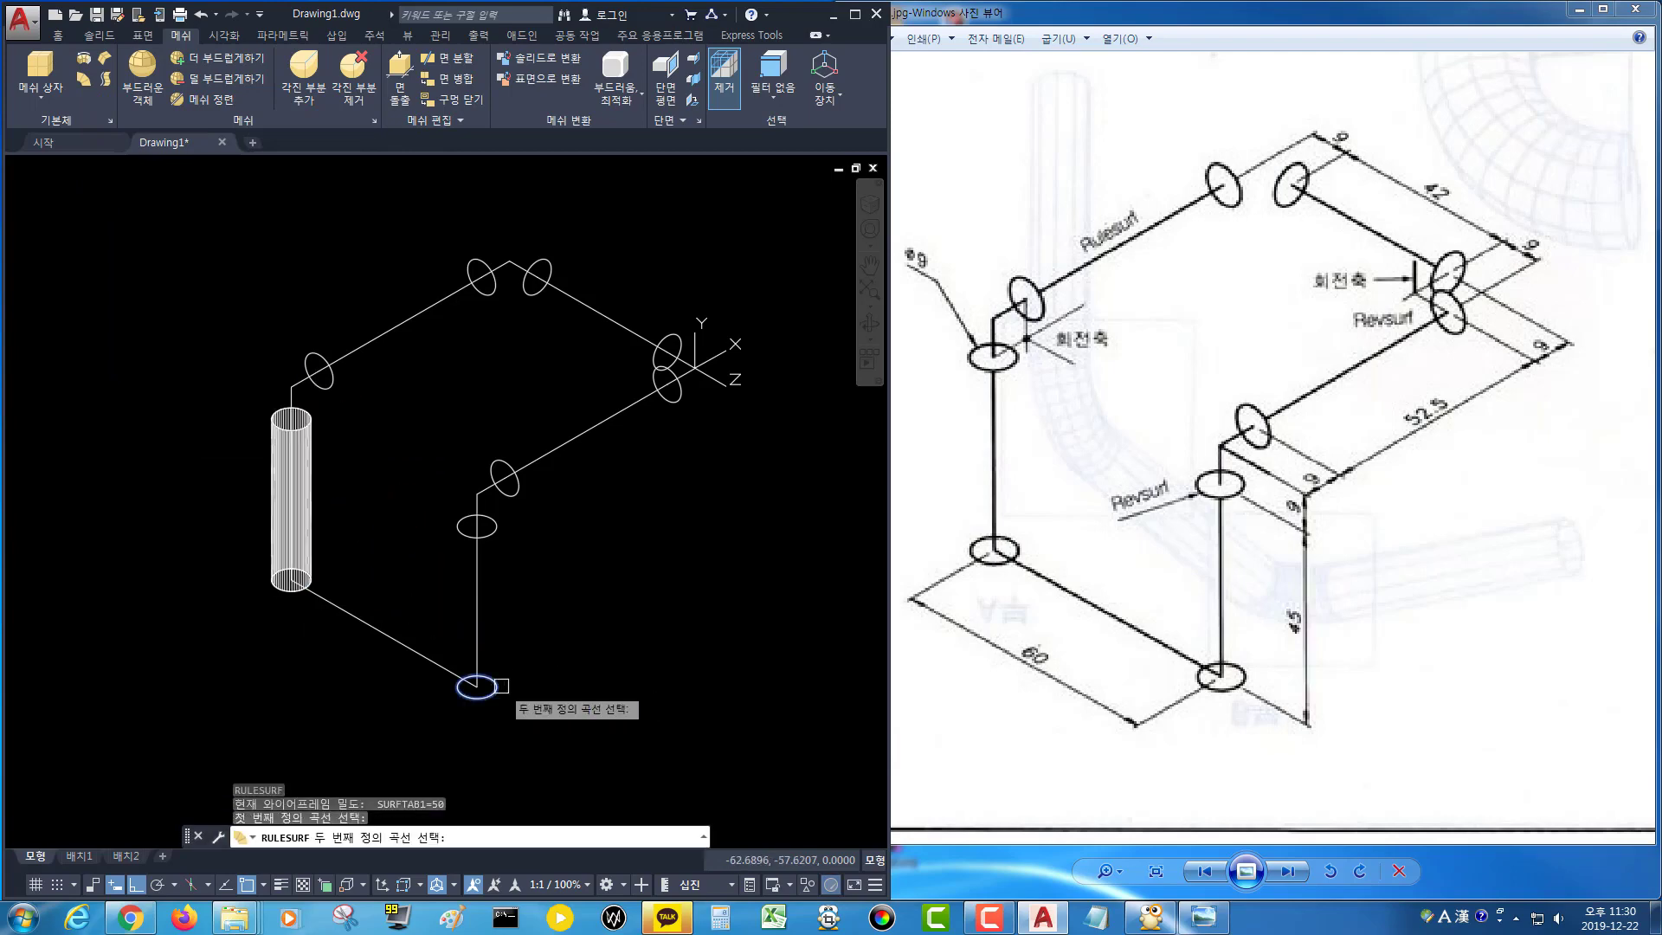
pyautogui.click(495, 532)
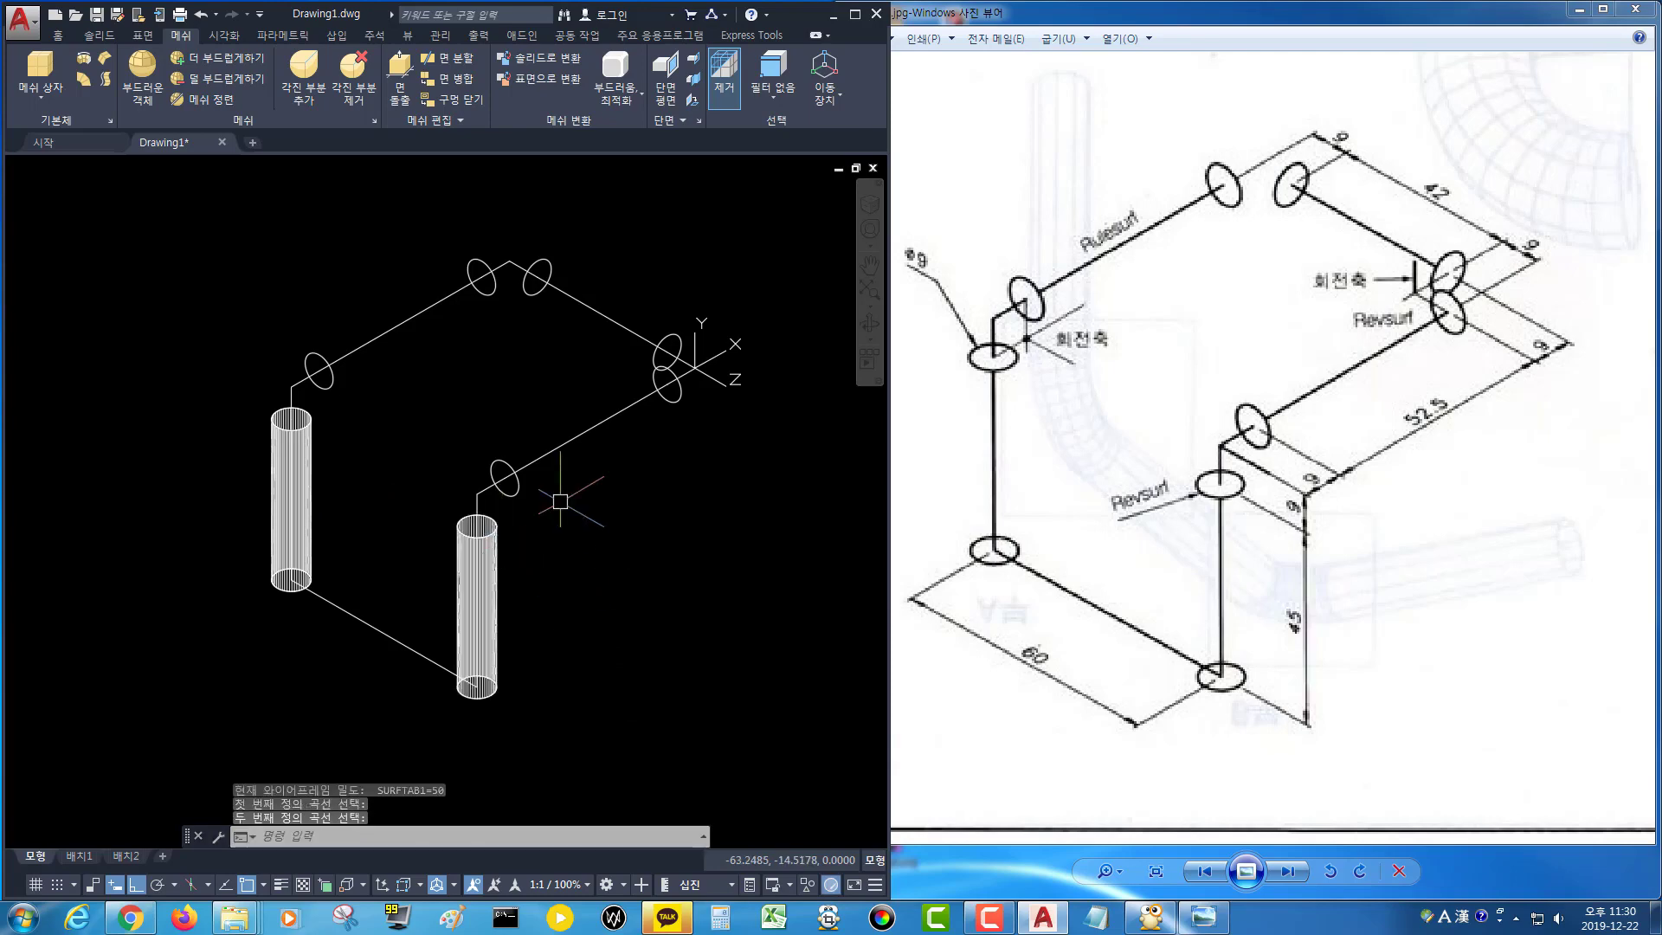
# Create Rulesurf surfaces between the circle pairs on the three upper segments of the path, then exit the command.
pyautogui.press('Return')
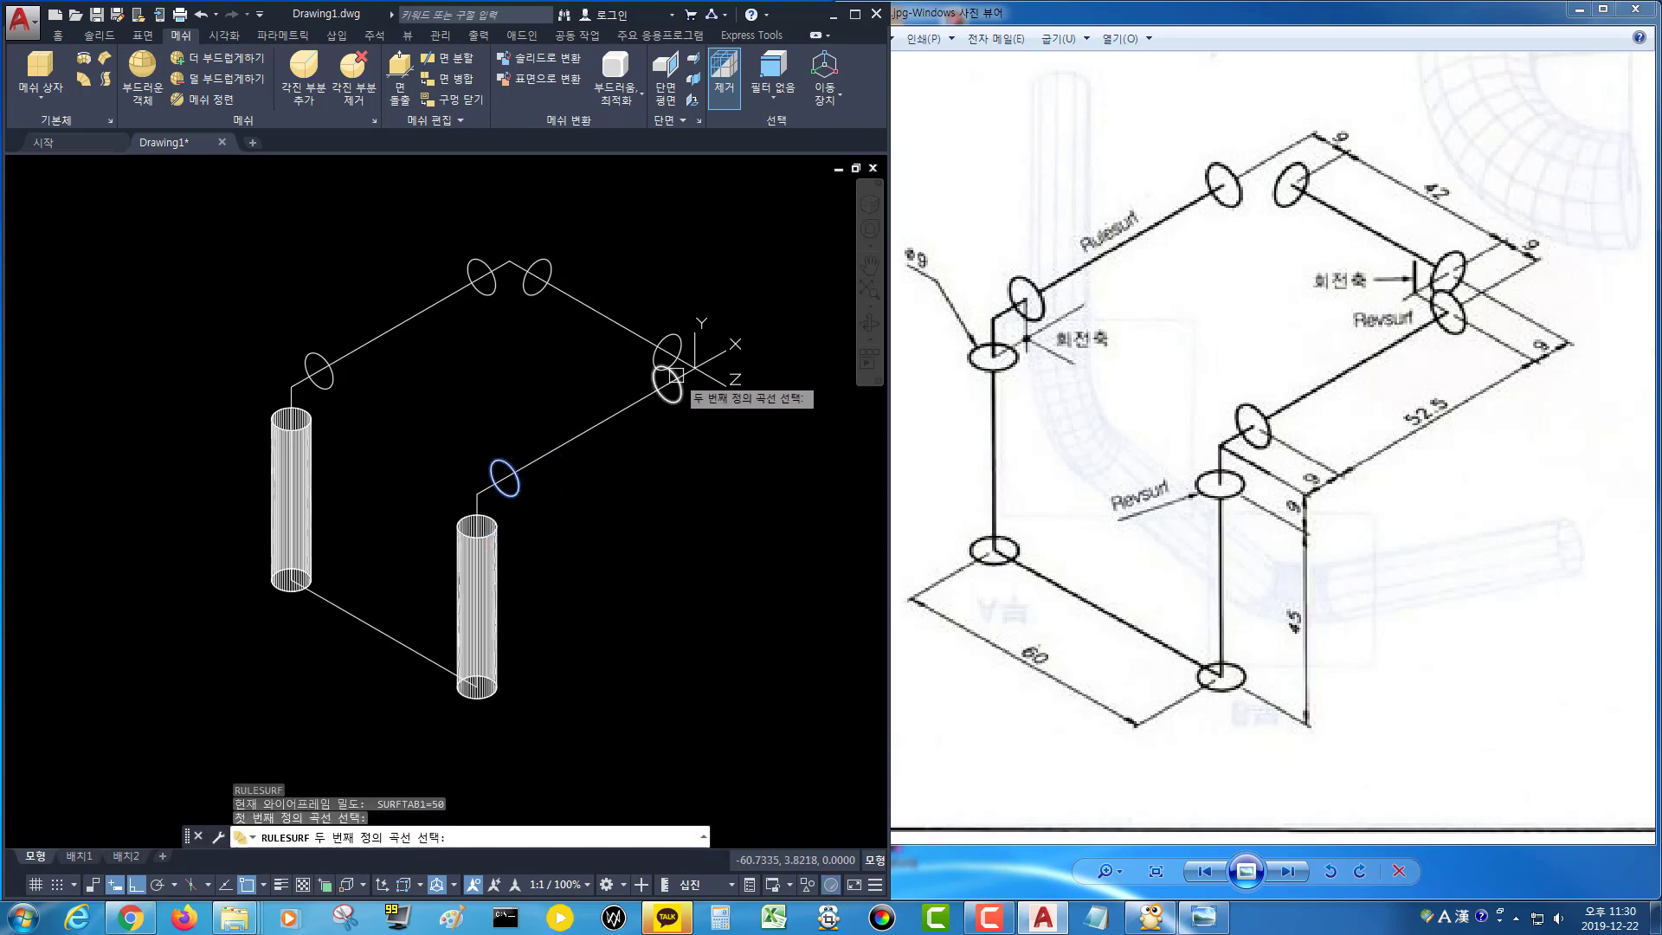
pyautogui.click(668, 379)
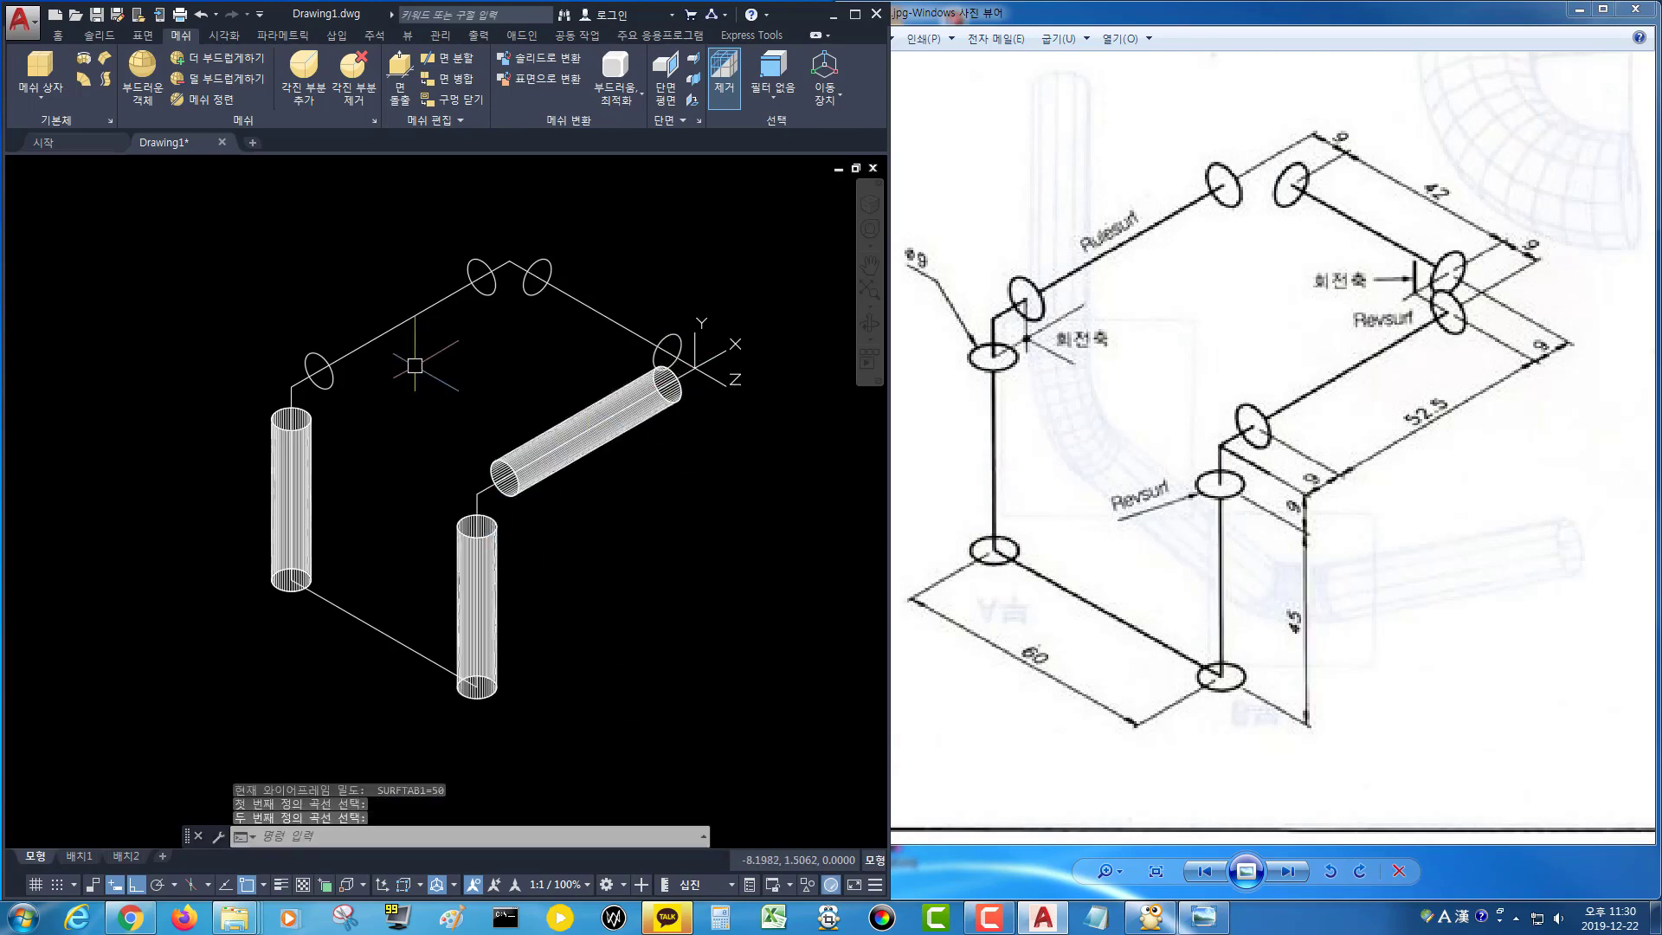
pyautogui.press('Return')
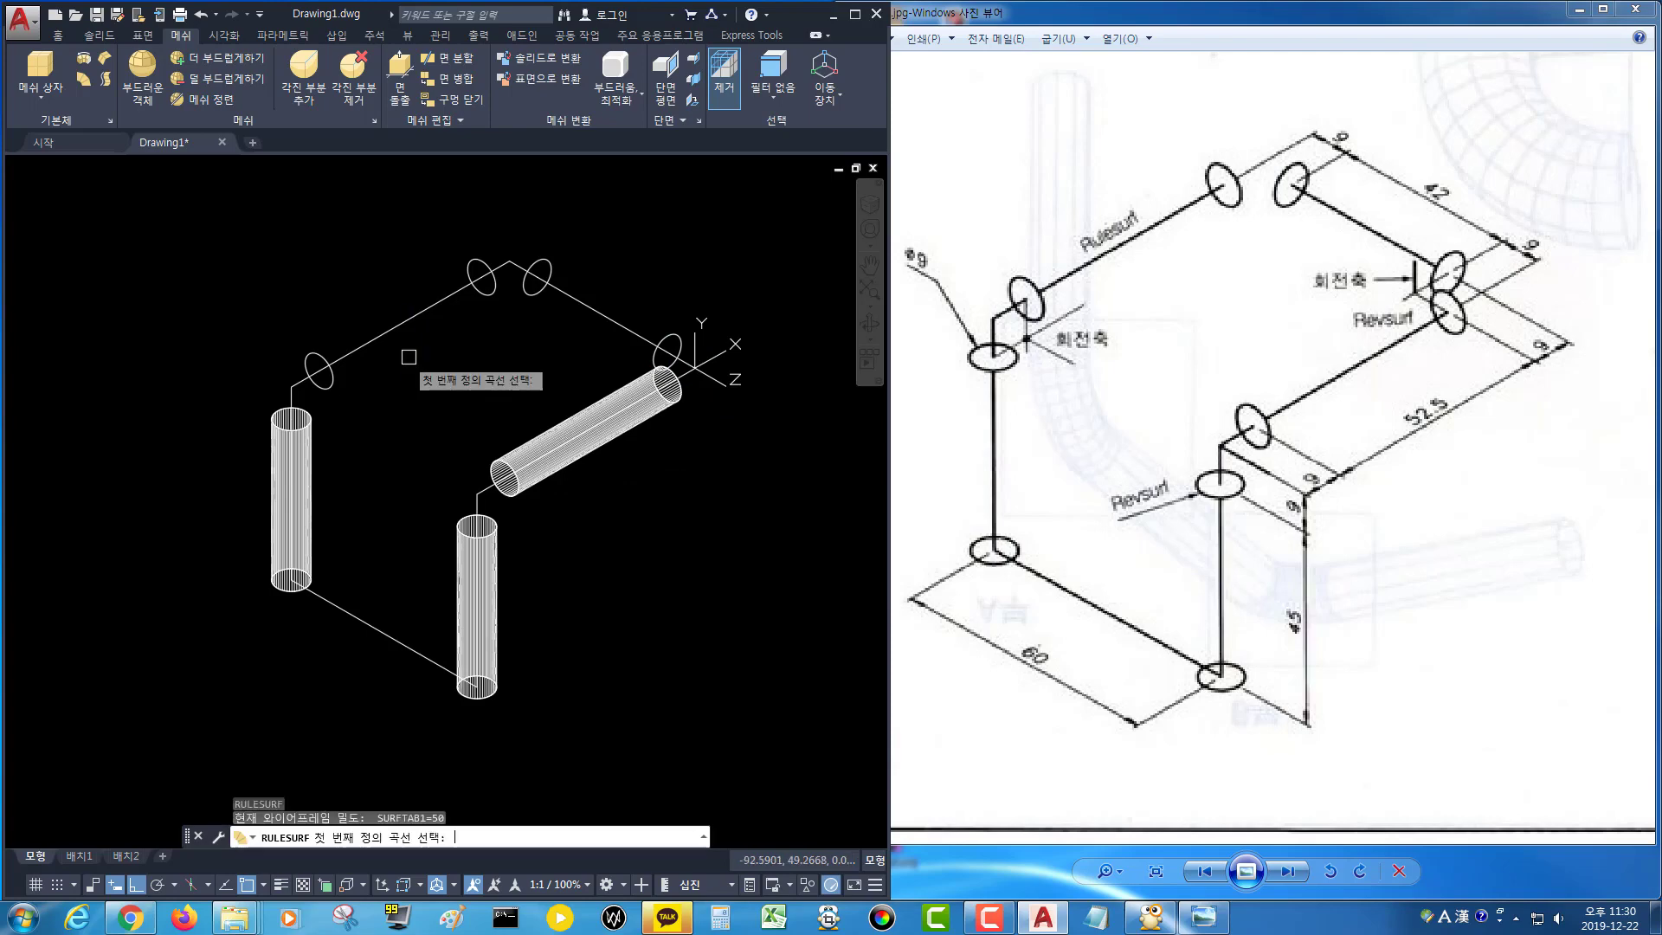
pyautogui.click(324, 357)
pyautogui.click(482, 263)
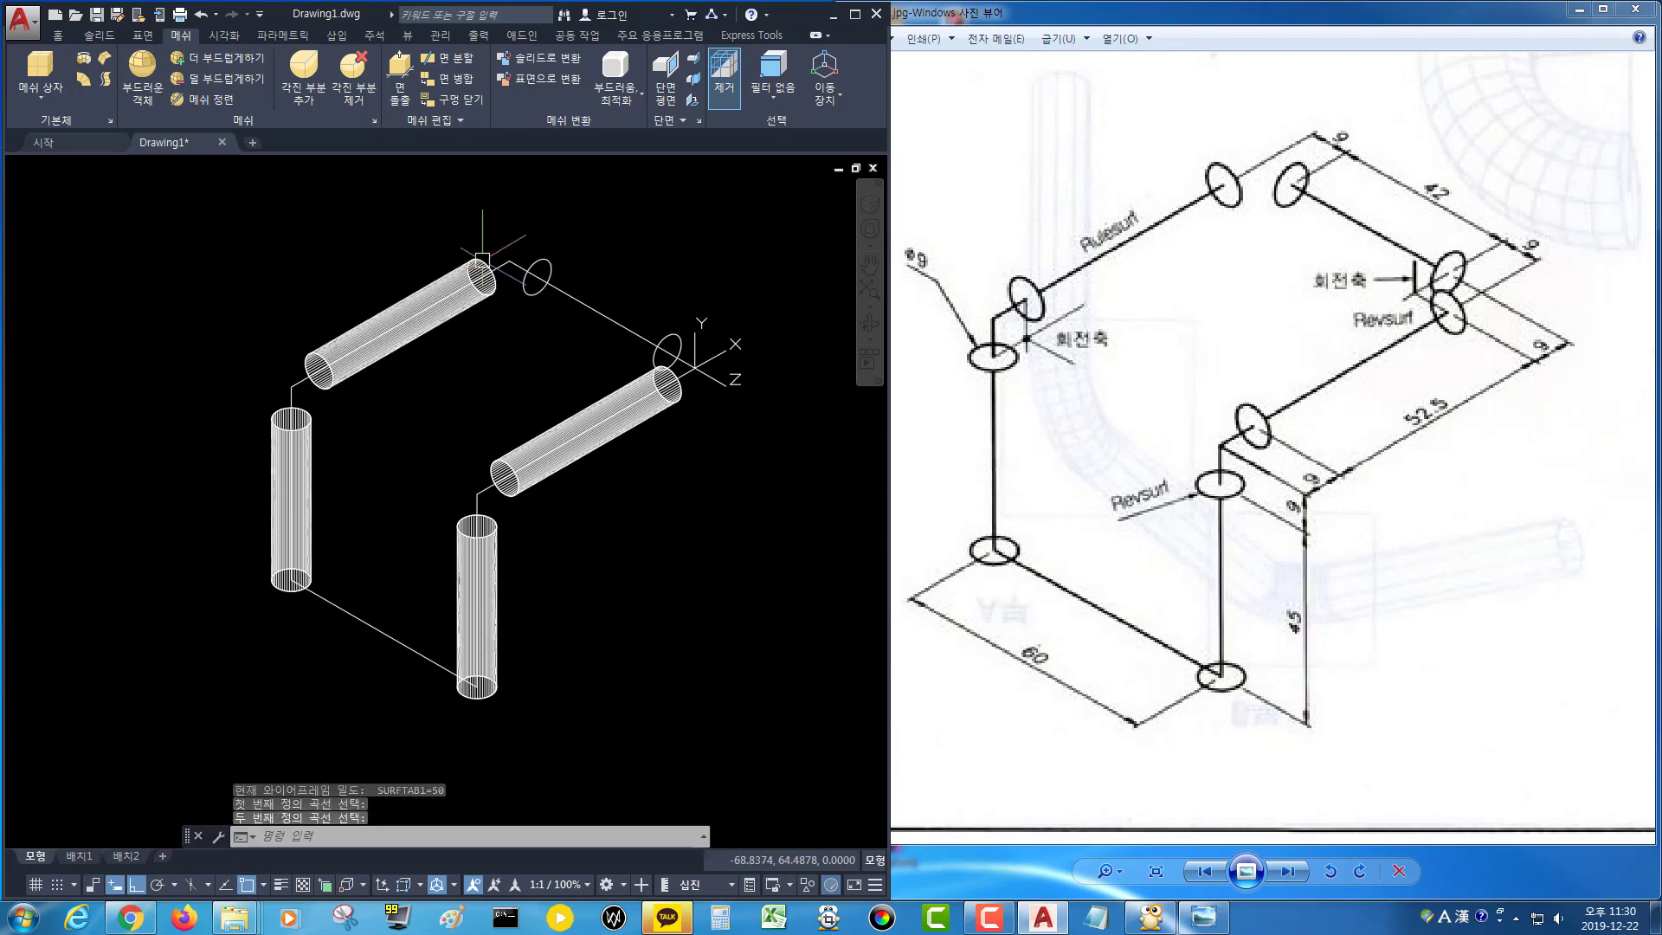
pyautogui.press('Return')
pyautogui.click(540, 265)
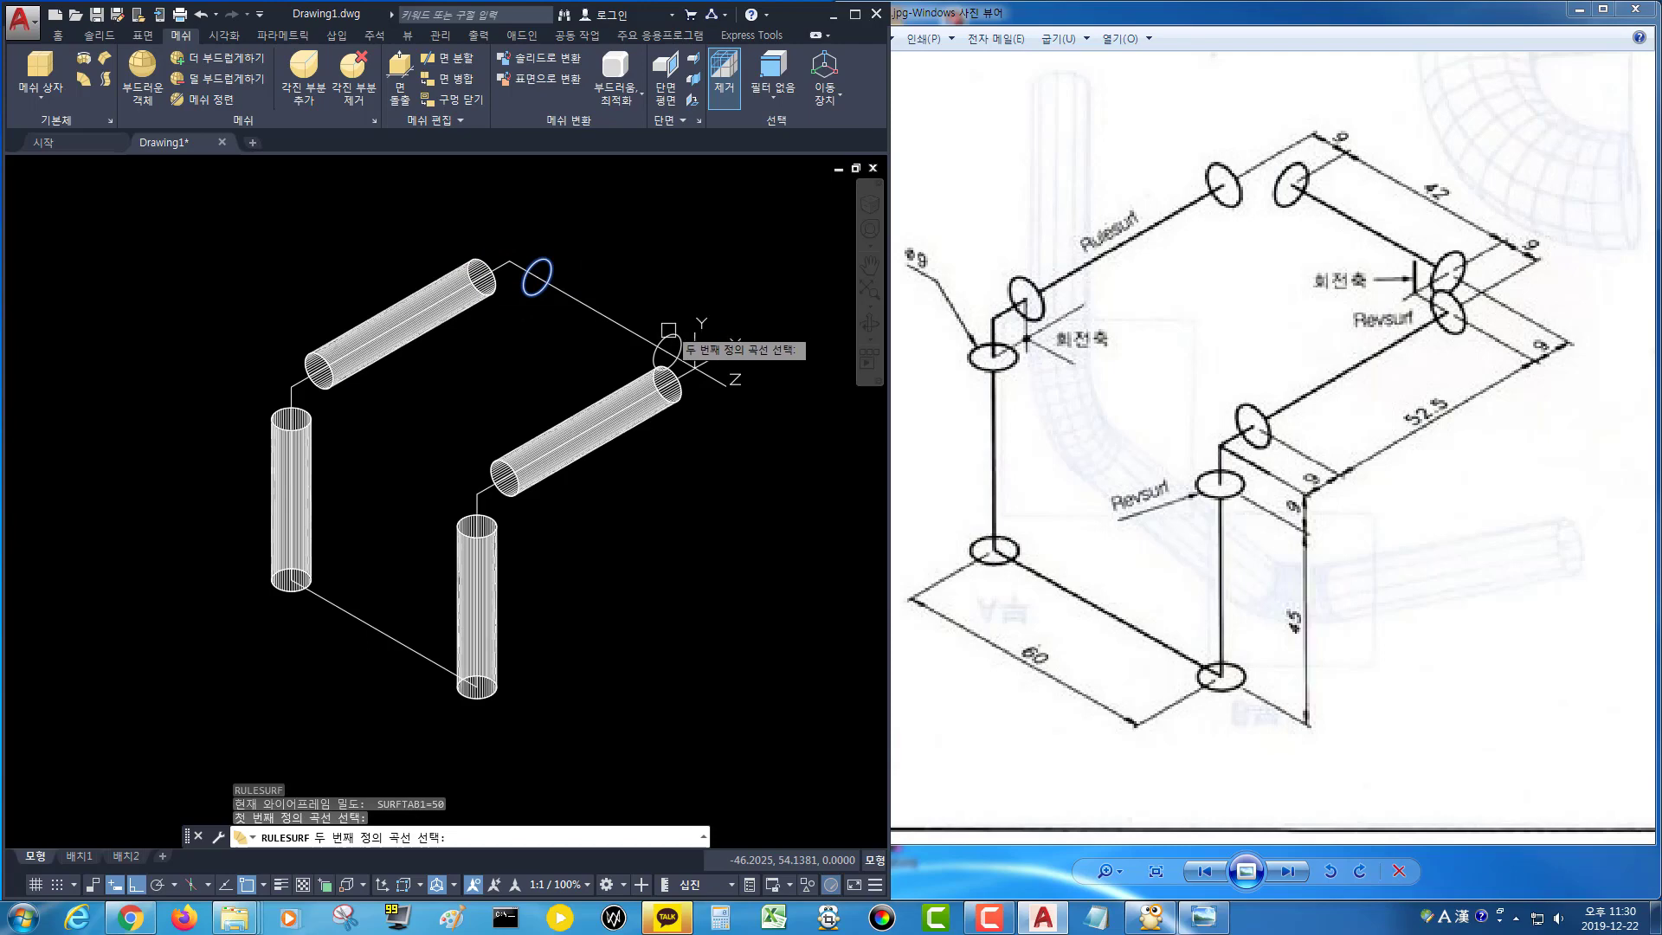
pyautogui.click(680, 339)
pyautogui.press('Return')
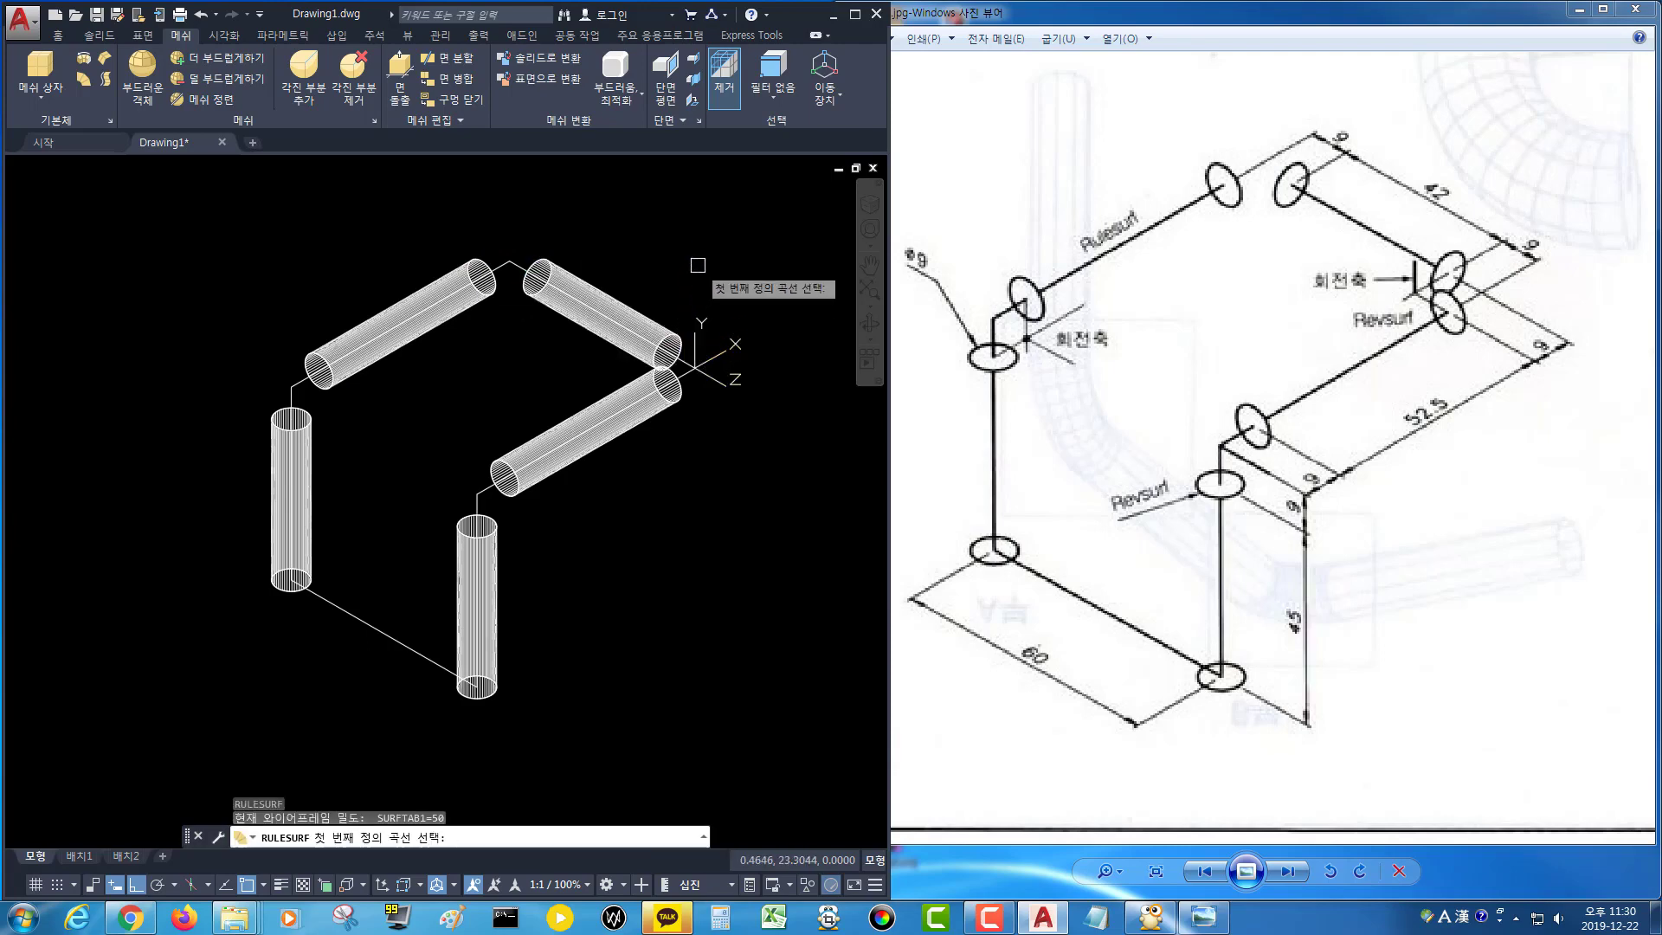
pyautogui.press('Escape')
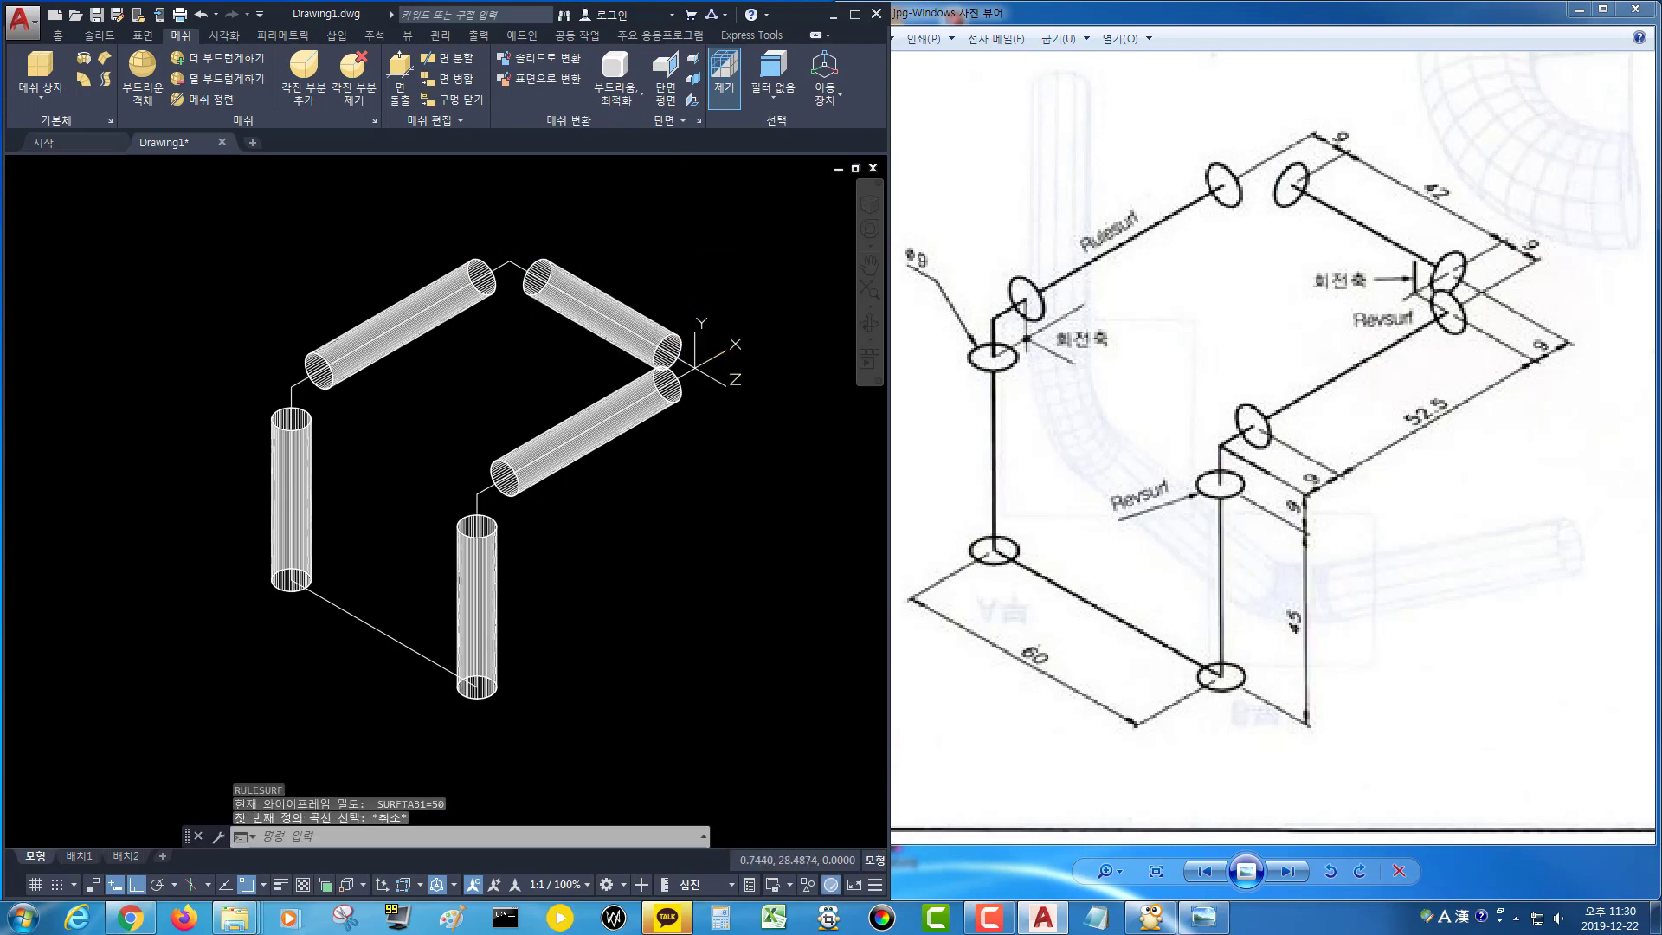
# Open the layer manager and create six new layers.
pyautogui.write('la')
pyautogui.press('Return')
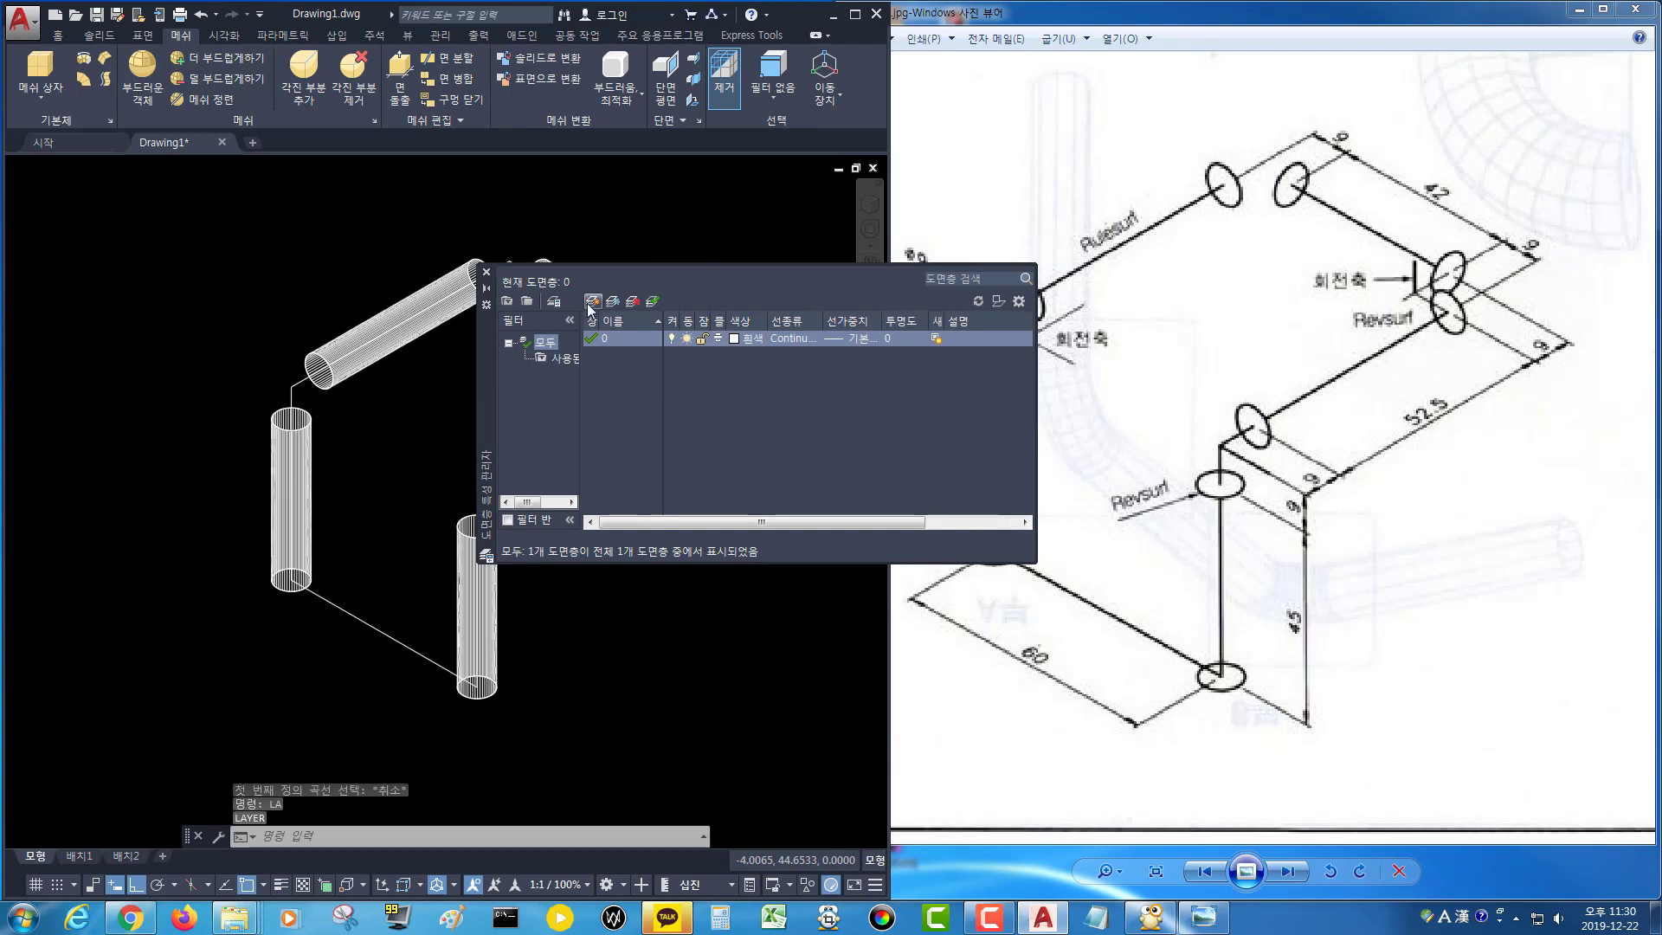
pyautogui.click(591, 302)
pyautogui.click(591, 302)
pyautogui.click(591, 302)
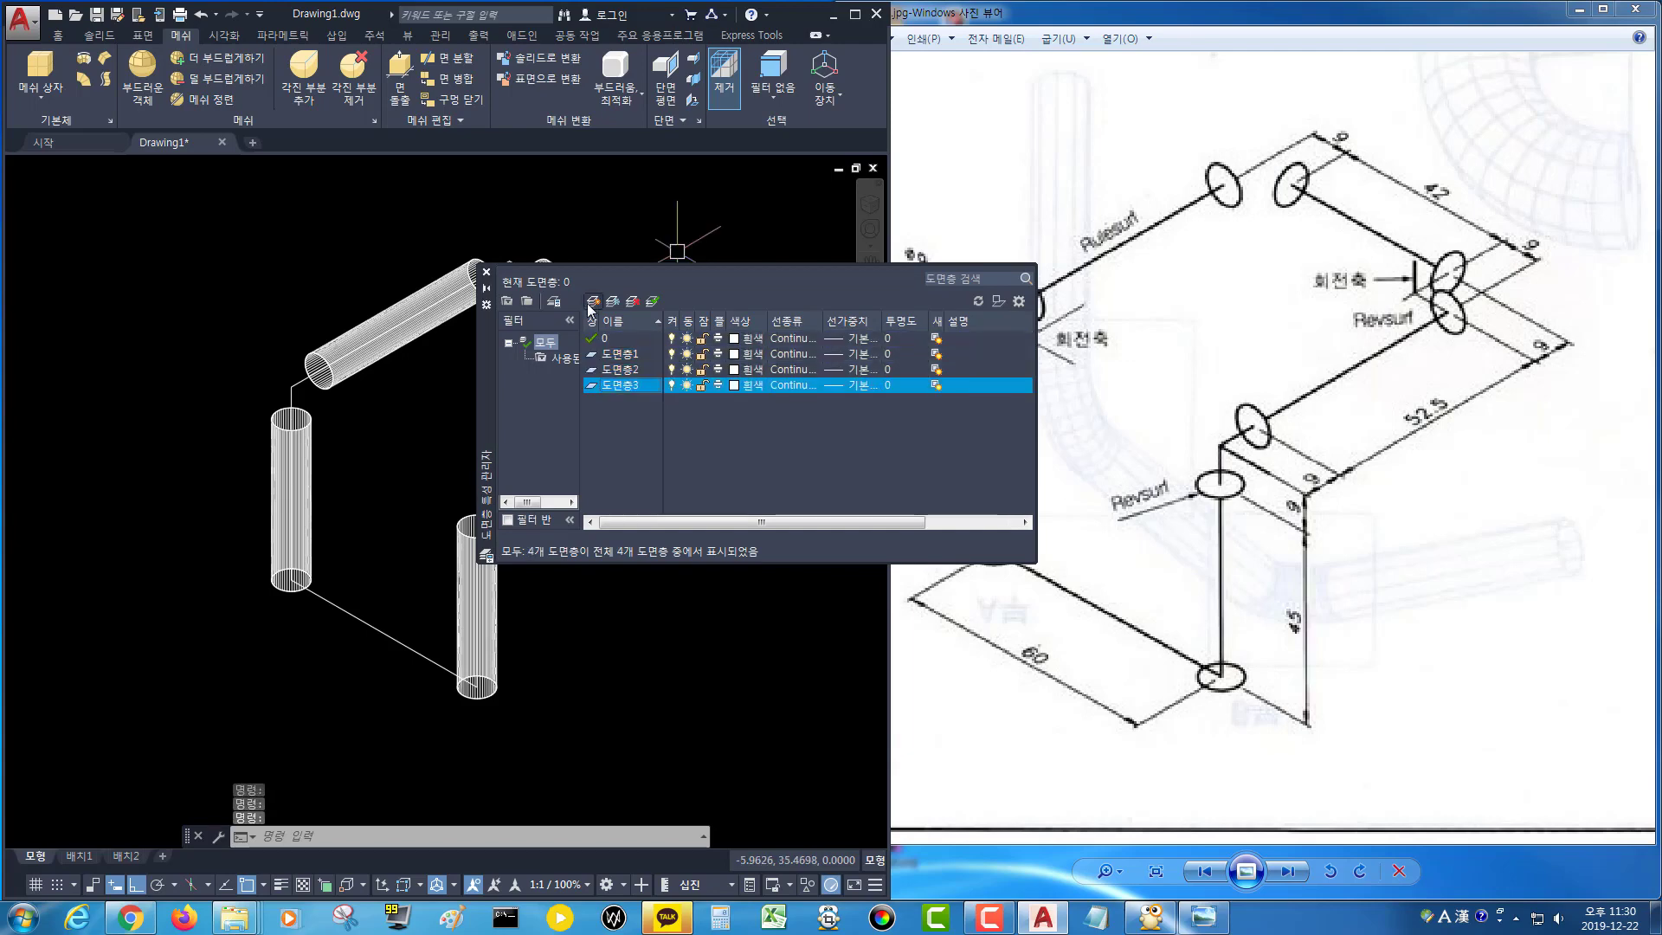
pyautogui.click(591, 302)
pyautogui.click(591, 302)
pyautogui.click(591, 302)
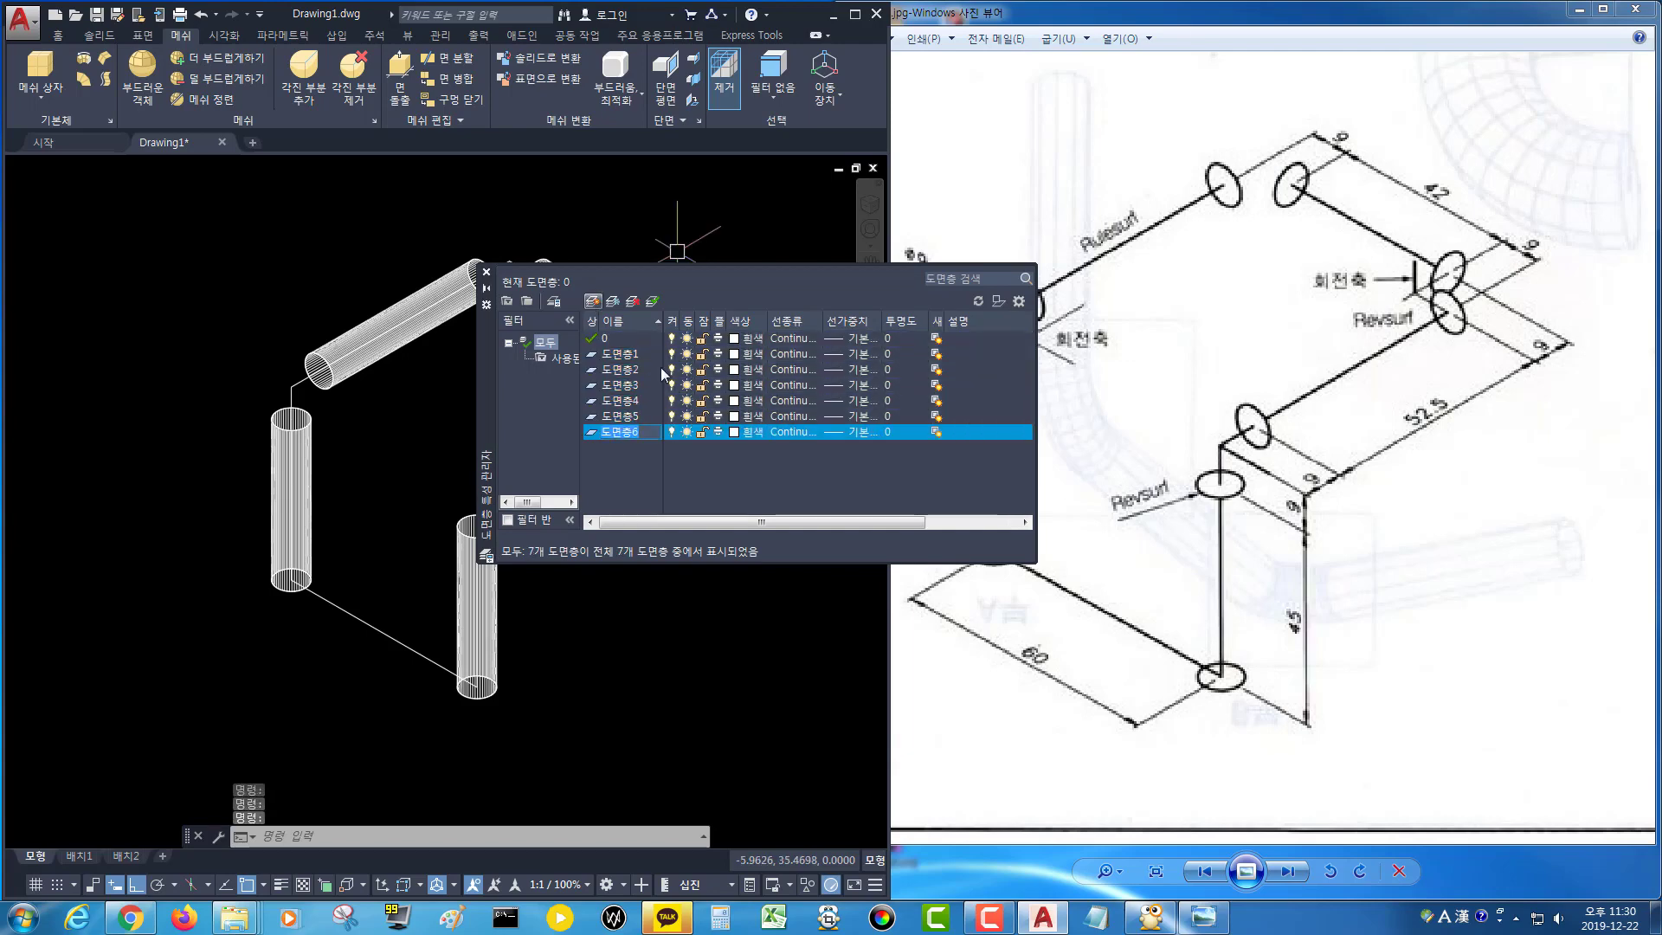
# Set the colours of 도면층1, 도면층2 and 도면층3 to colour 1, 2 and 3.
pyautogui.click(736, 355)
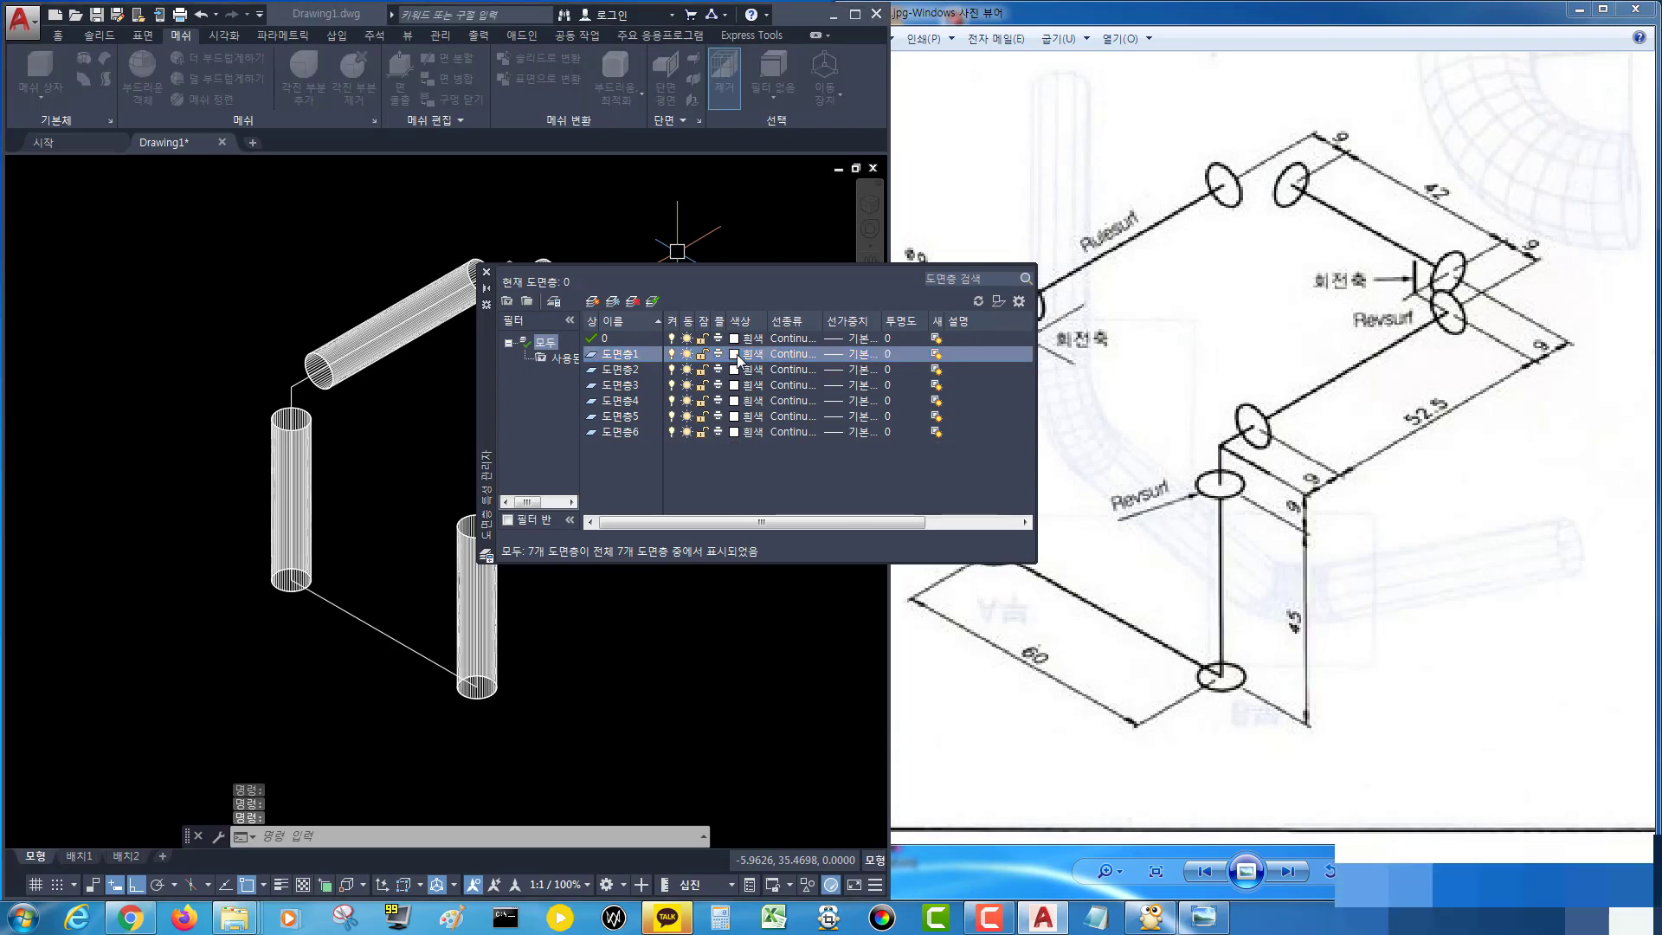
pyautogui.write('1')
pyautogui.press('Return')
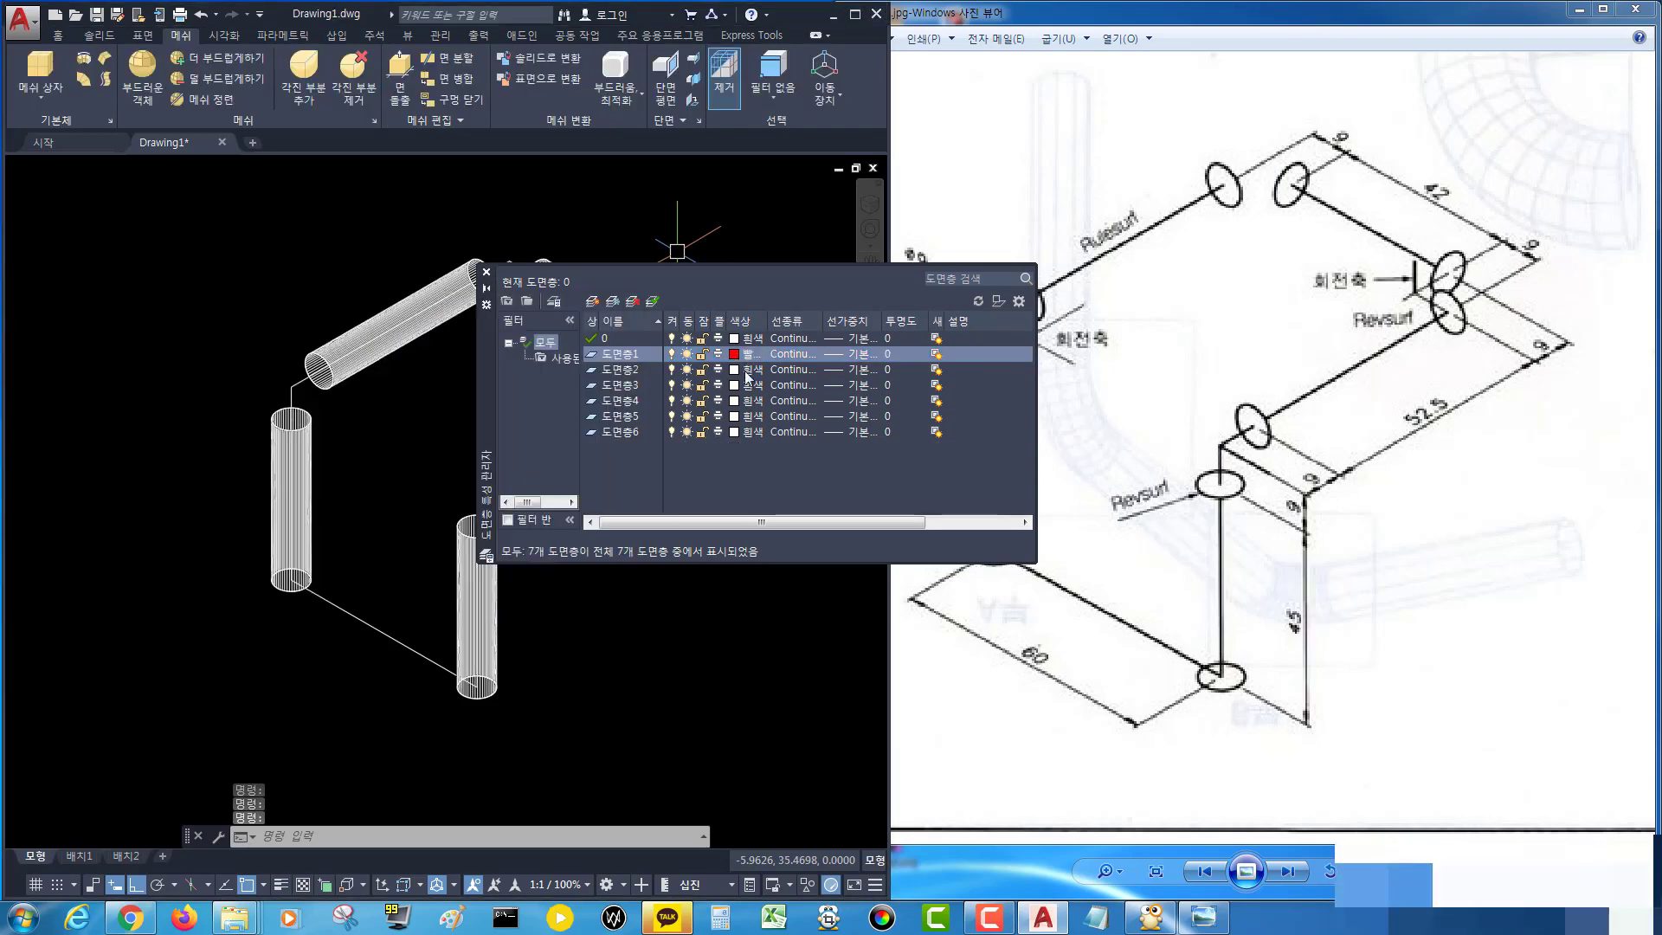
pyautogui.click(748, 370)
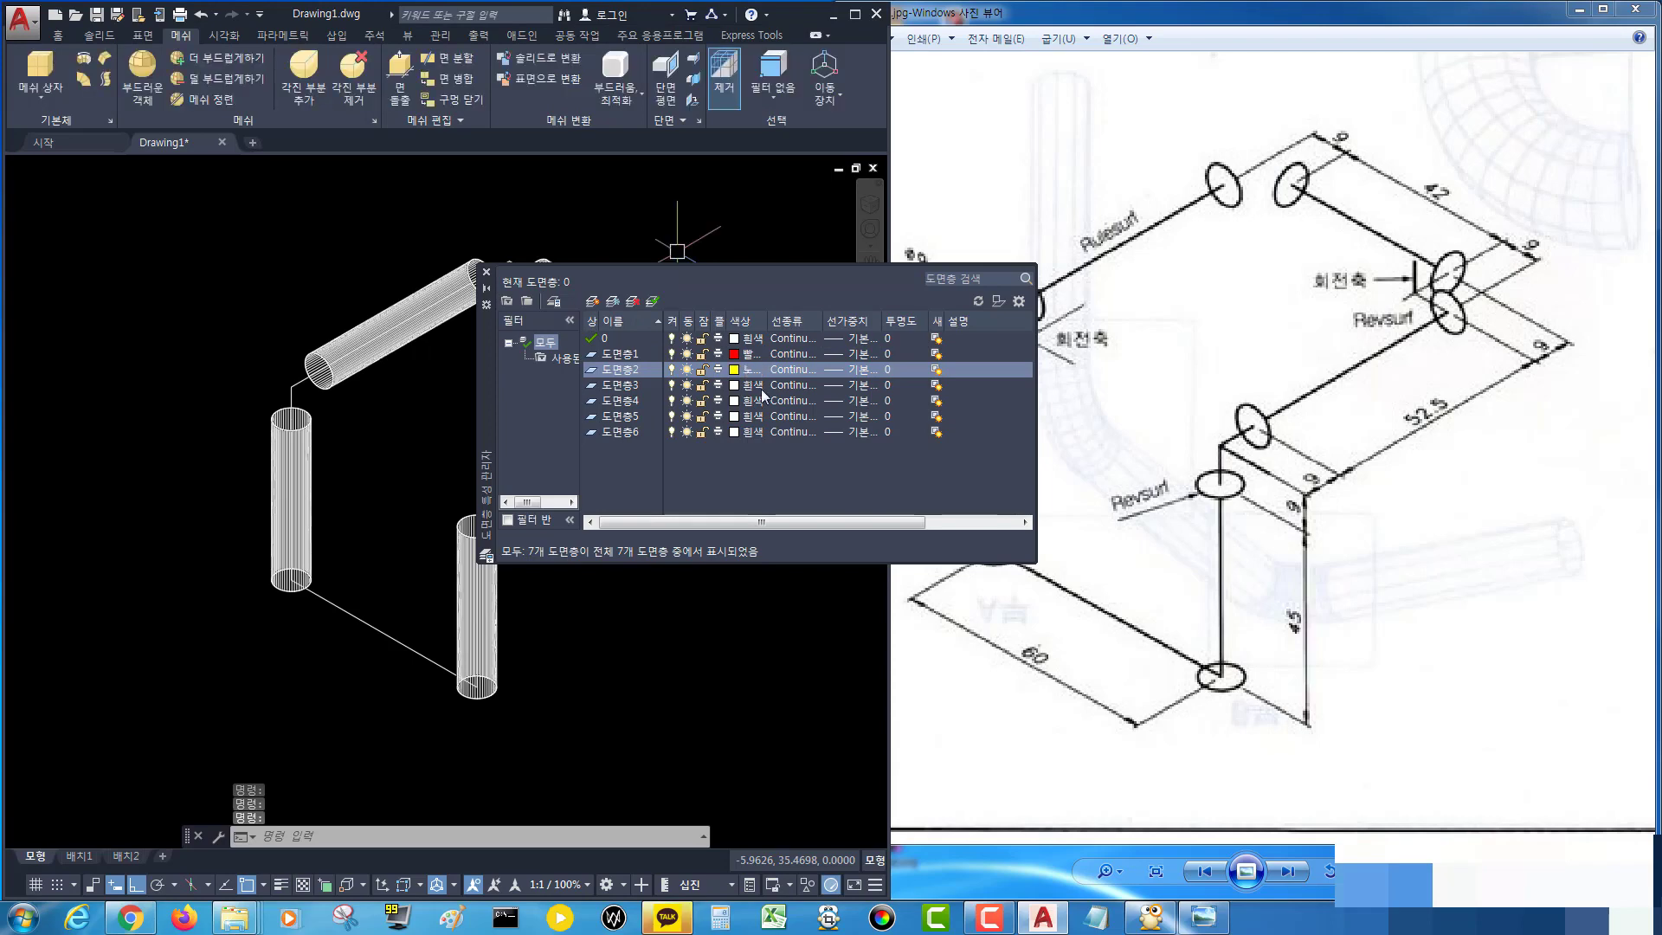
pyautogui.write('2')
pyautogui.press('Return')
pyautogui.click(761, 386)
pyautogui.write('3')
pyautogui.press('Return')
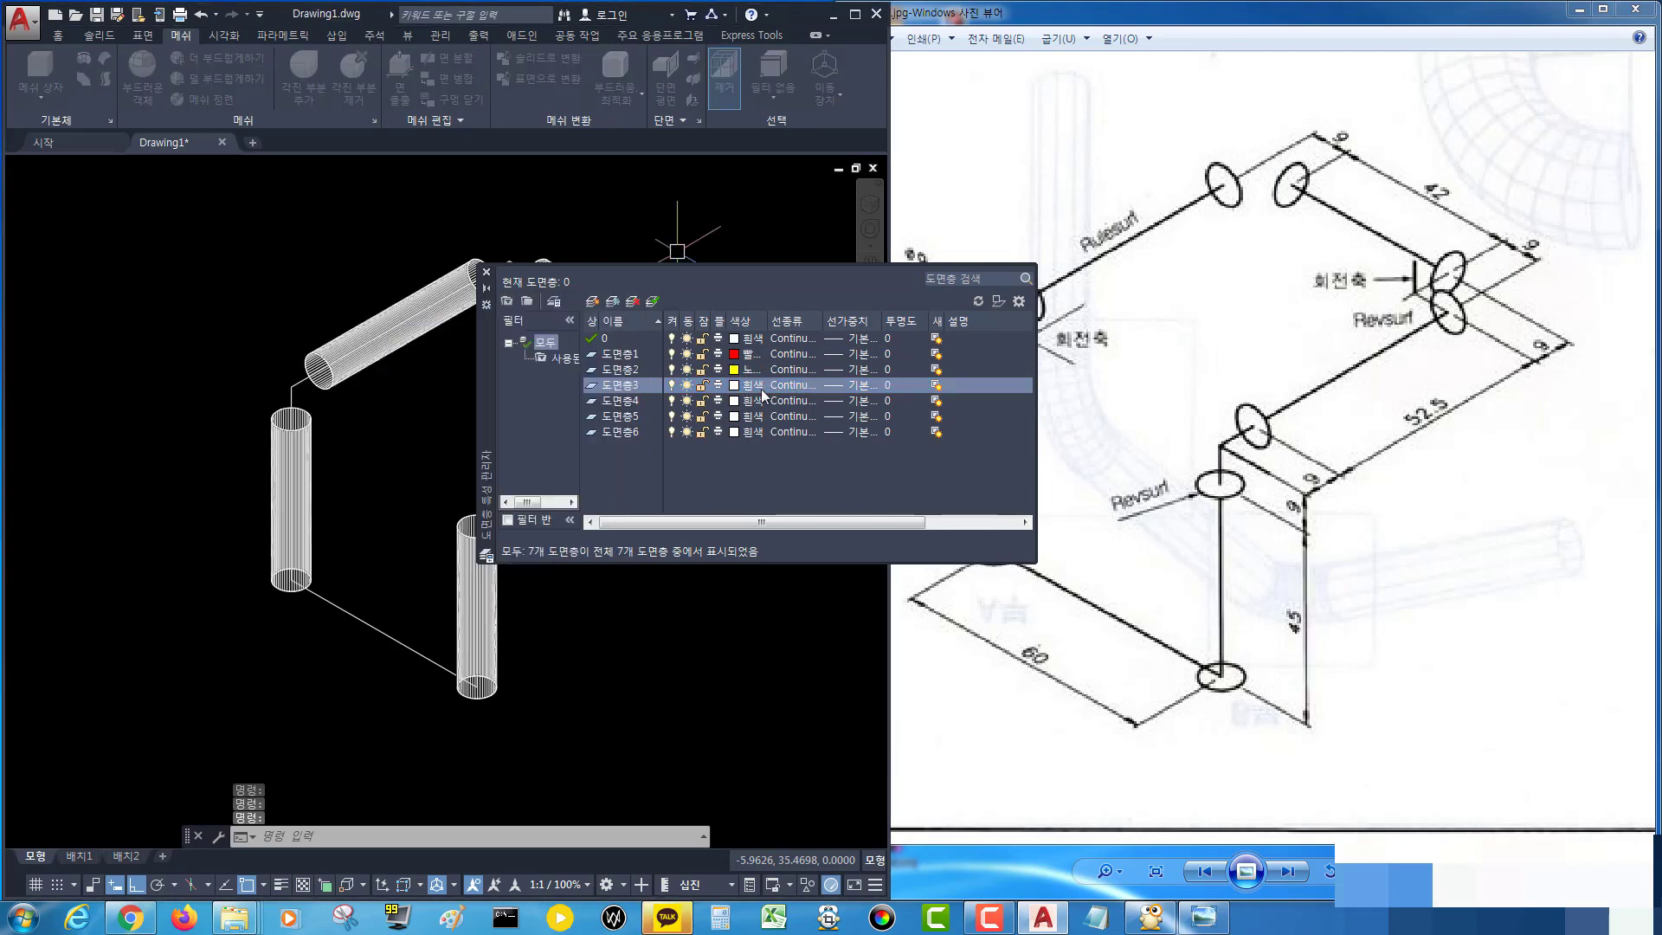
# Set the colours of 도면층4, 도면층5 and 도면층6 to colour 4, 5 and 6.
pyautogui.click(749, 403)
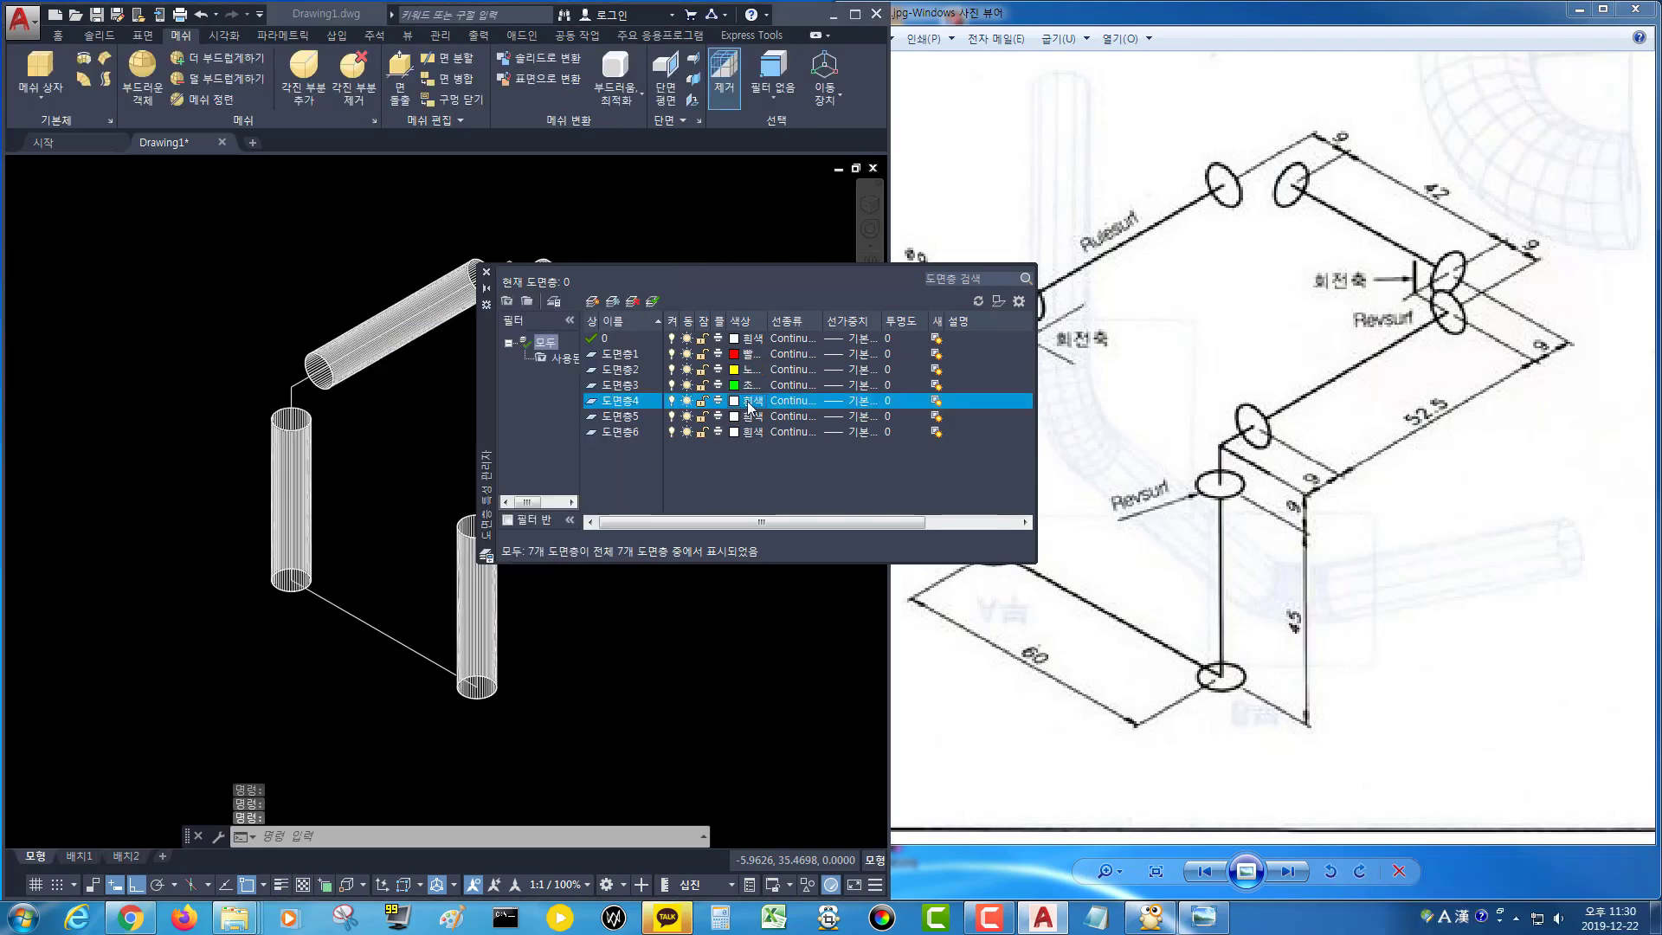
pyautogui.write('4')
pyautogui.press('Return')
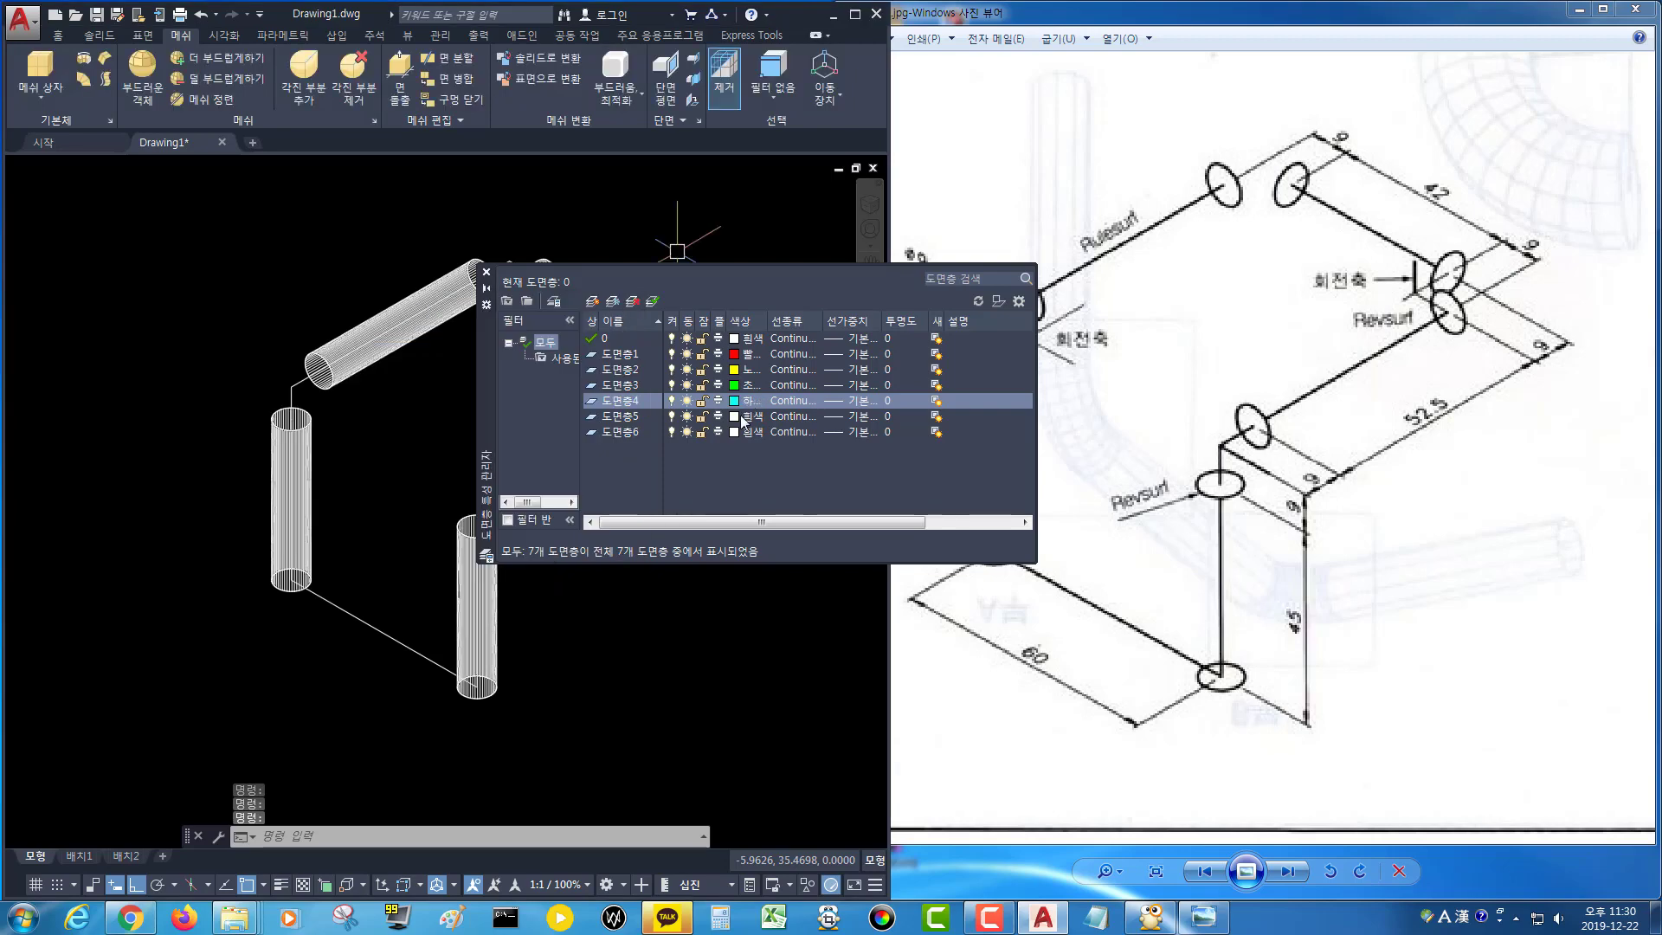
pyautogui.click(744, 416)
pyautogui.write('5')
pyautogui.press('Return')
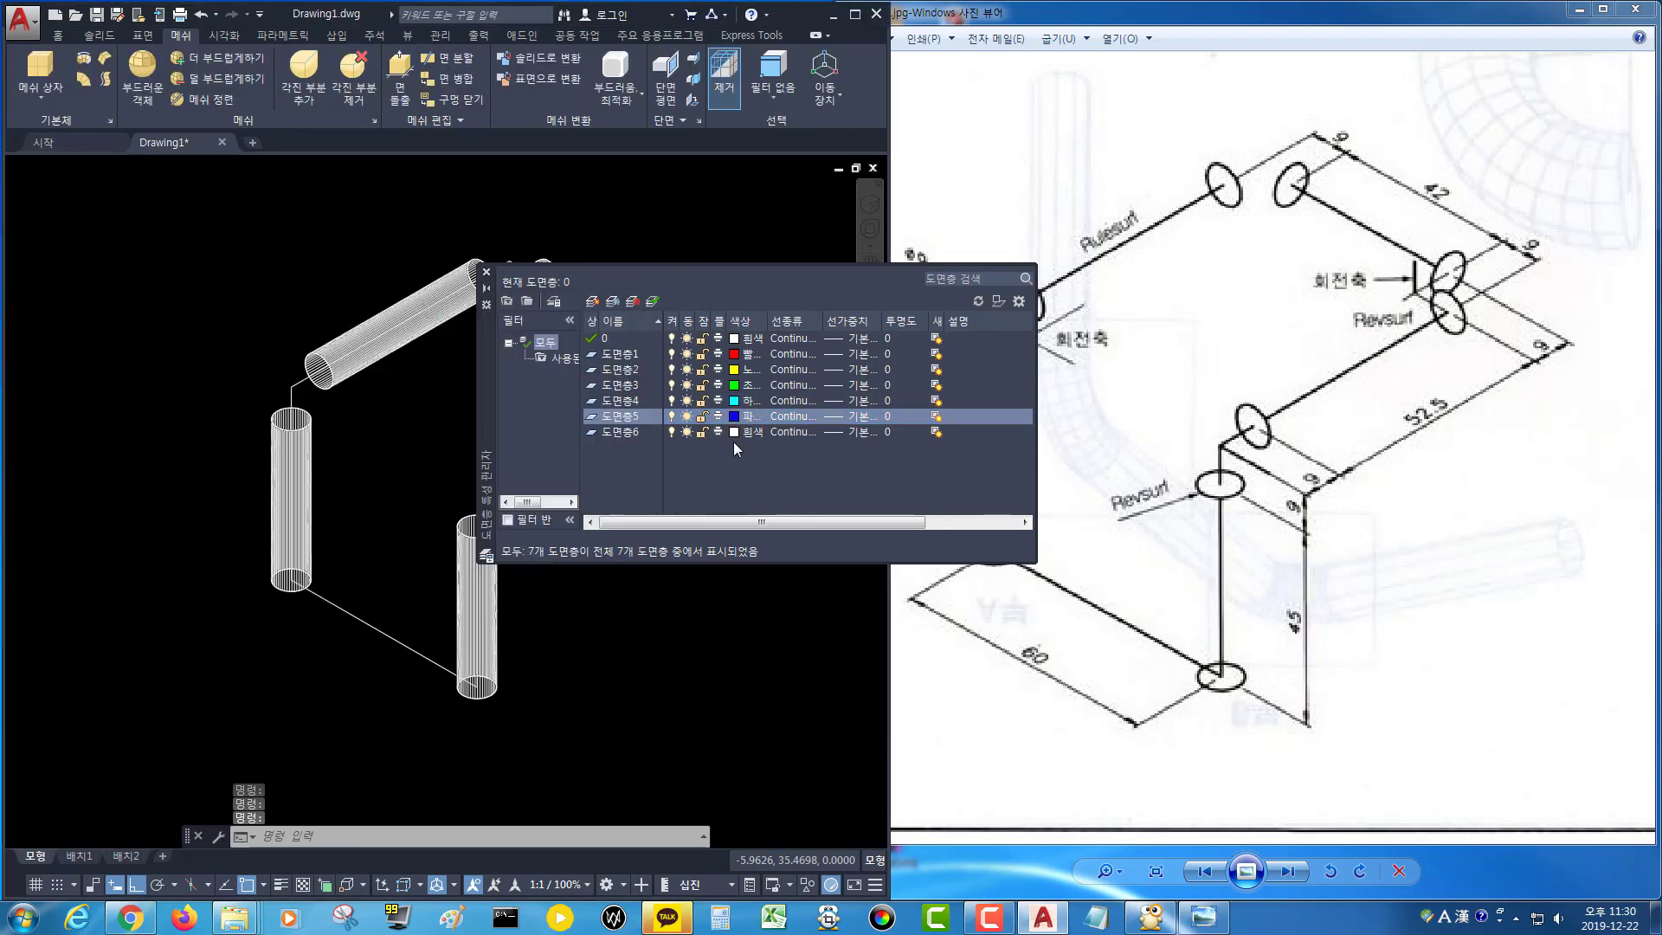
pyautogui.click(750, 432)
pyautogui.write('6')
pyautogui.press('Return')
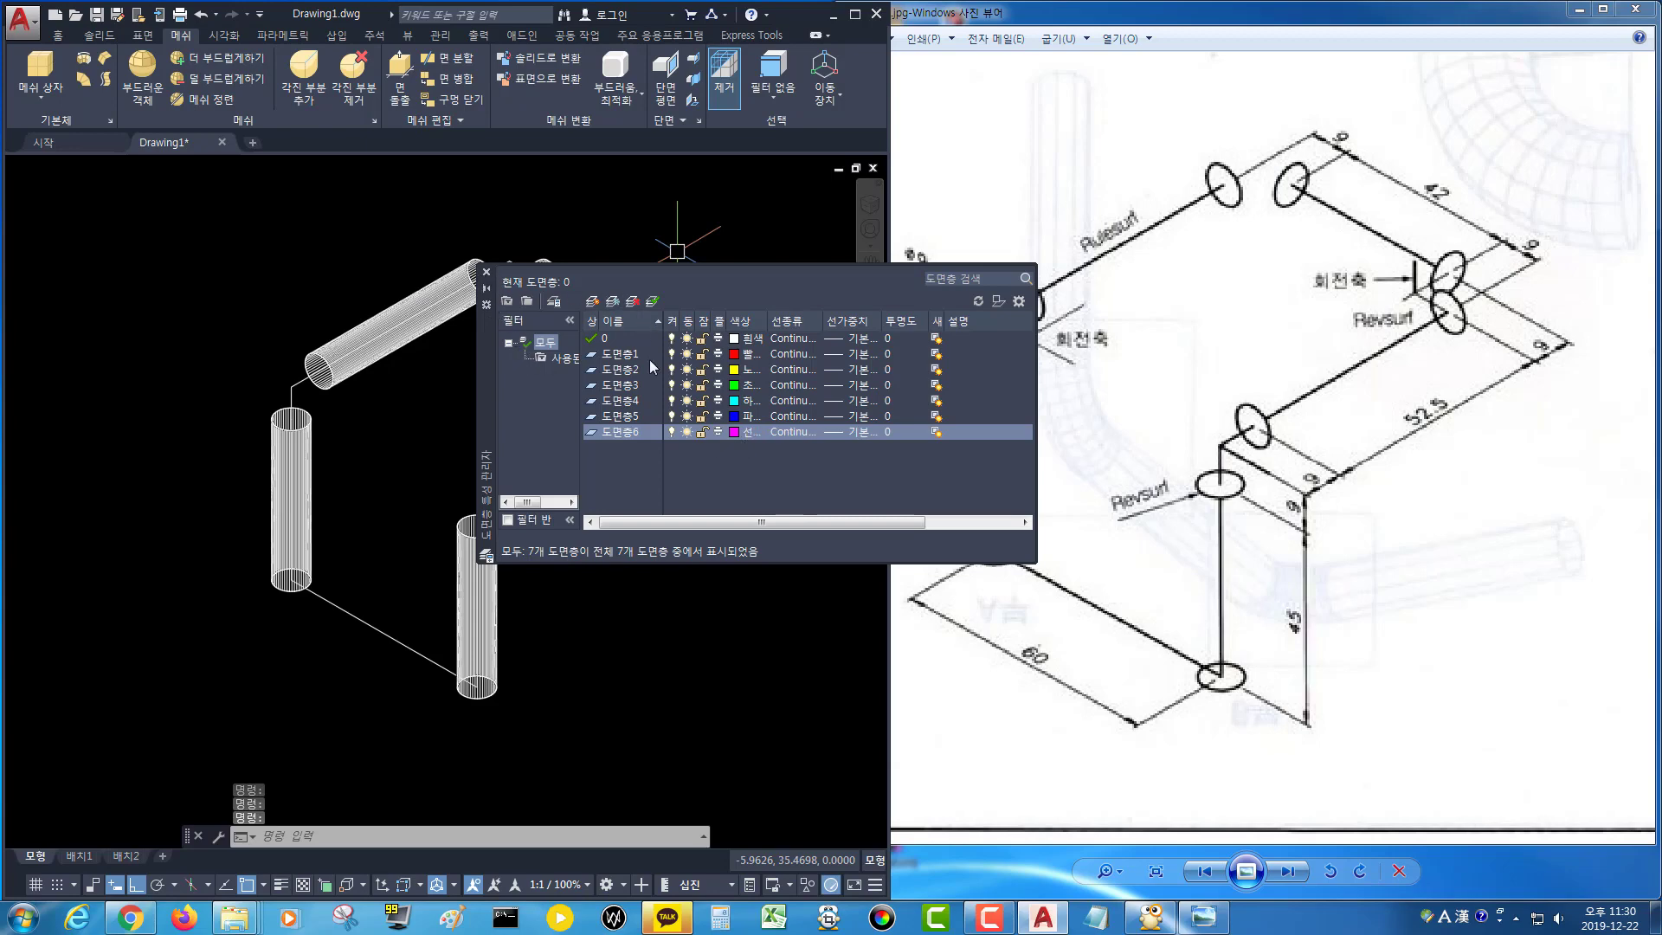
# Make 도면층1 the current layer and close the layer manager.
pyautogui.click(611, 354)
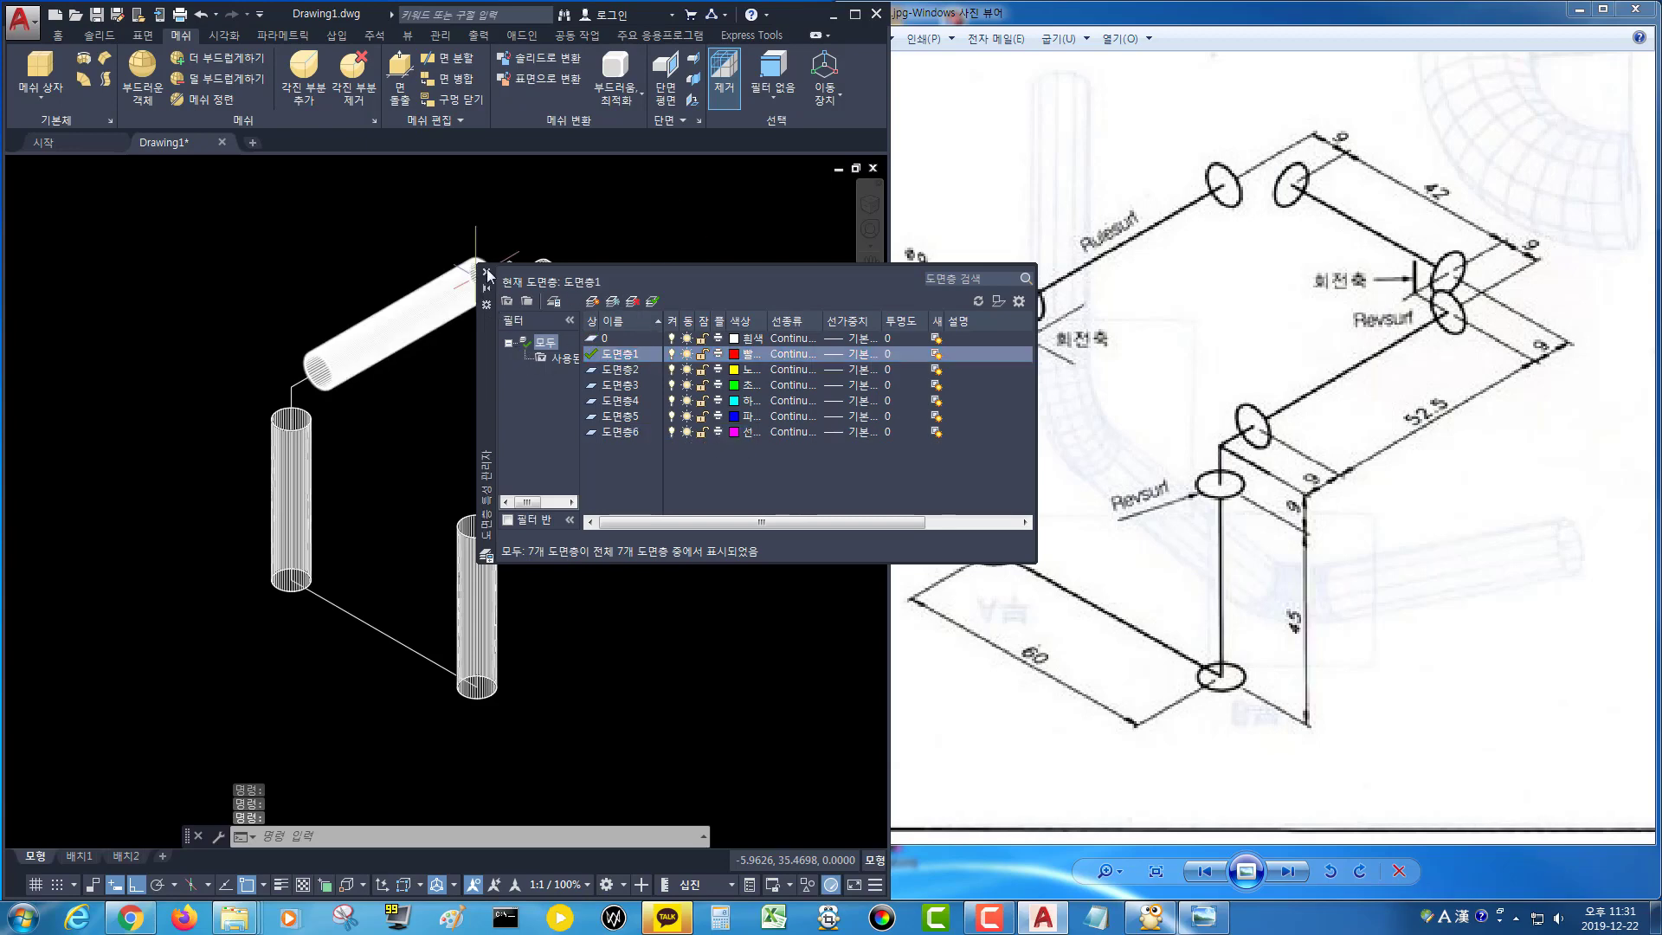
pyautogui.click(440, 302)
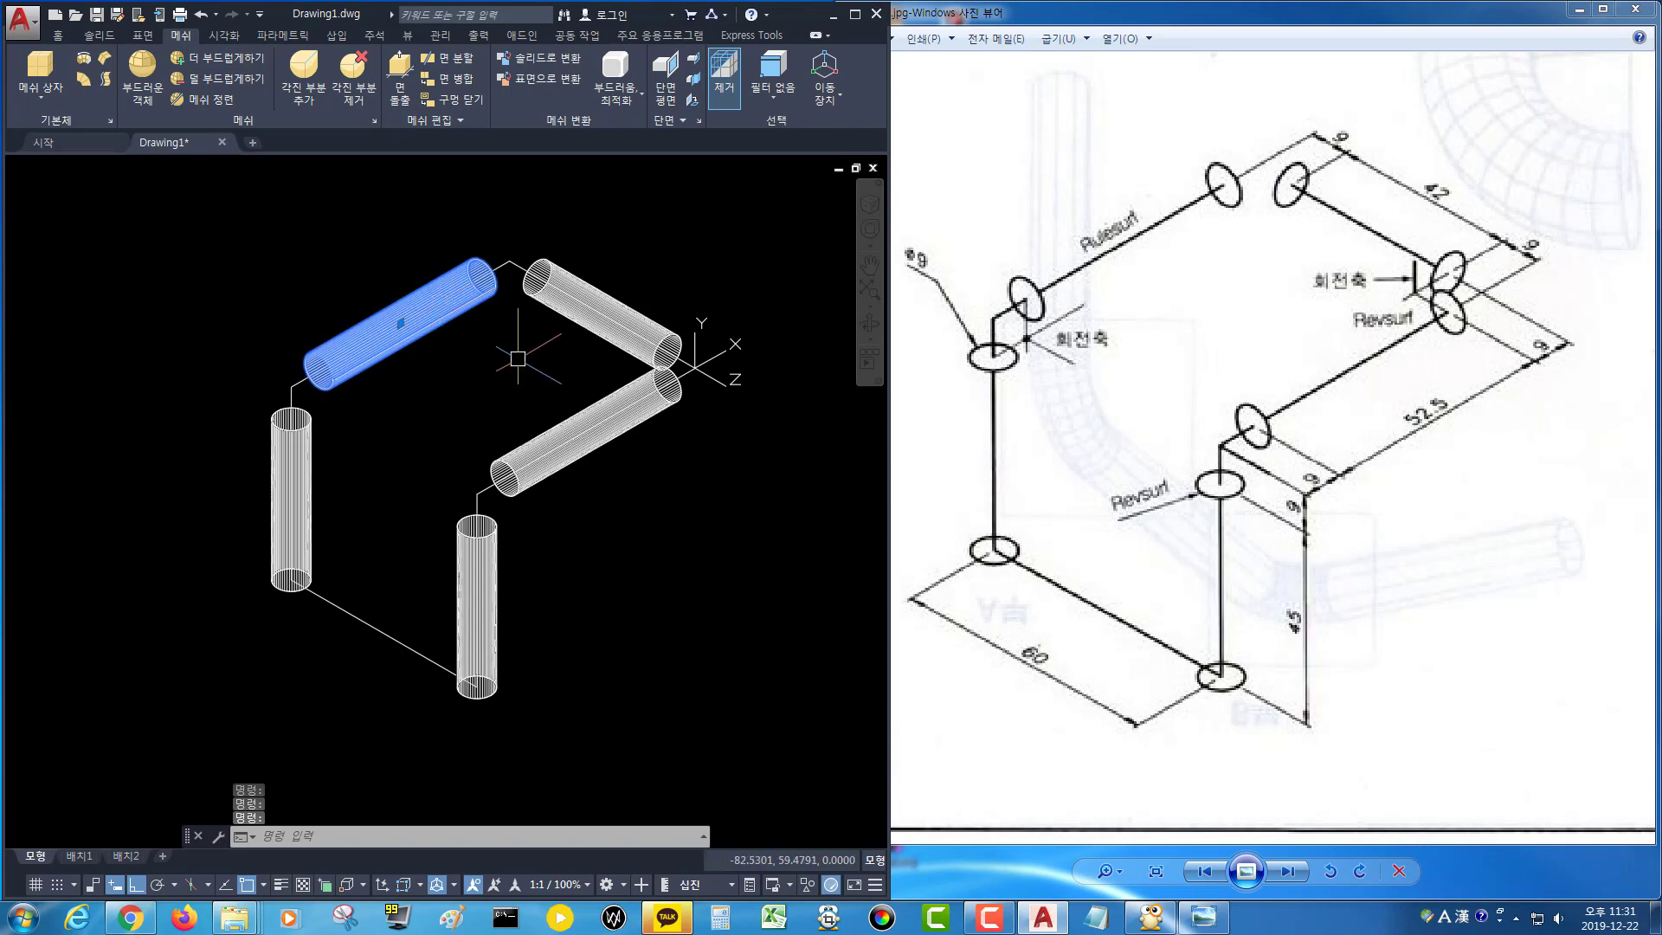
# Select all six pipe surfaces and move them onto layer 도면층1.
pyautogui.click(565, 433)
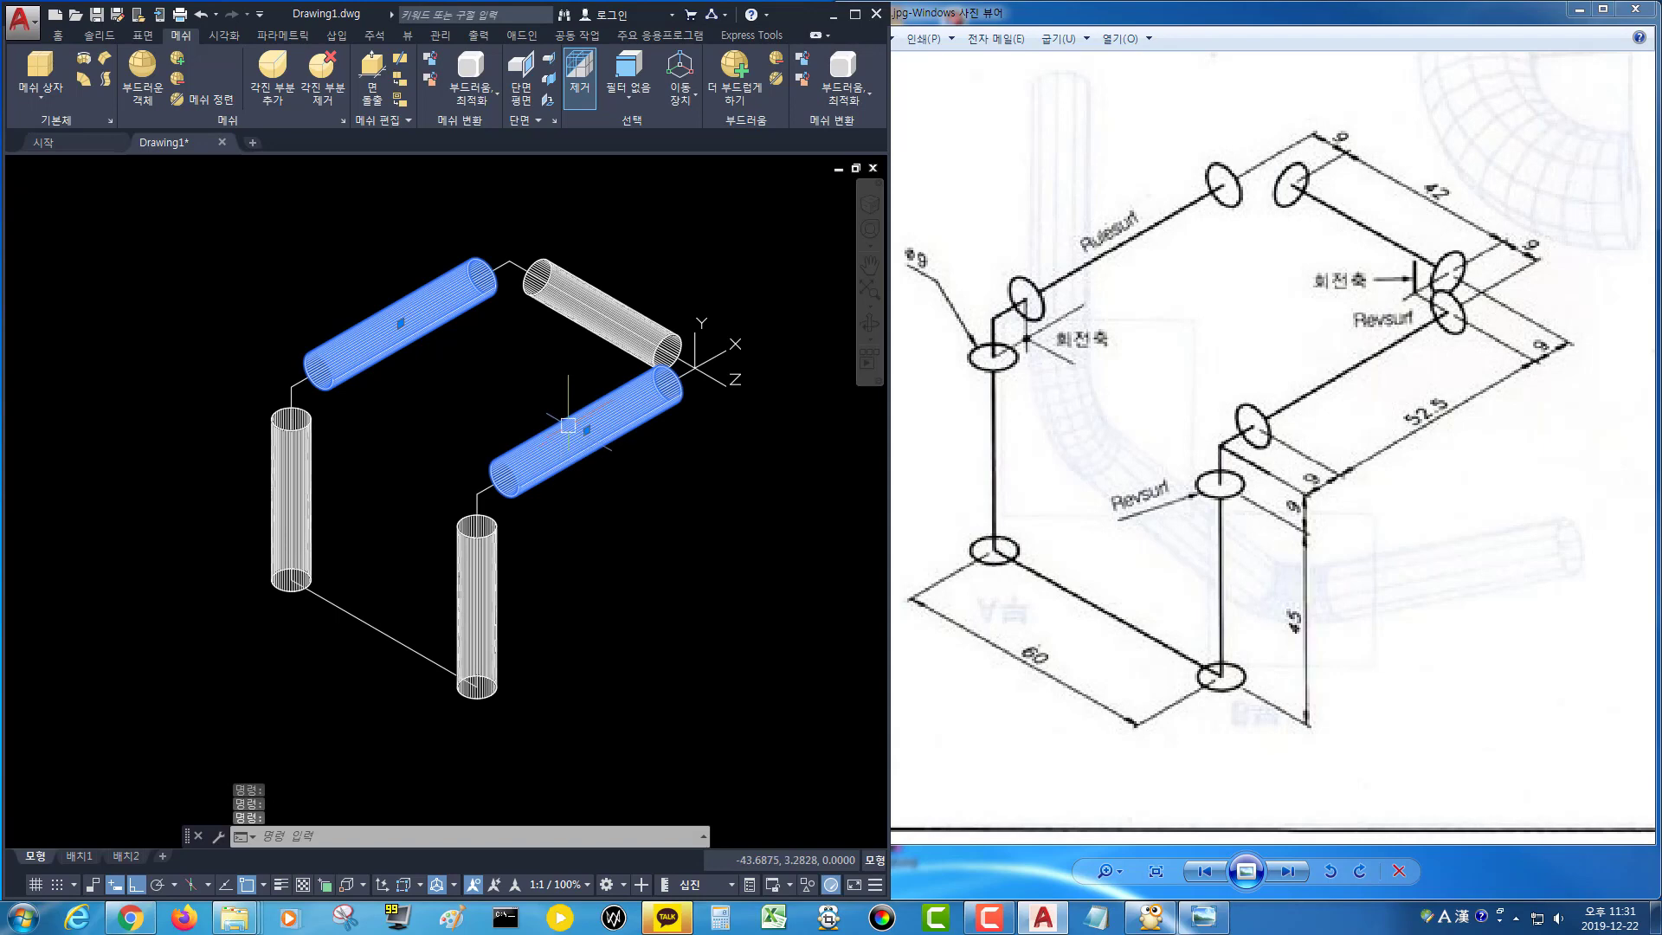
pyautogui.click(616, 306)
pyautogui.click(307, 480)
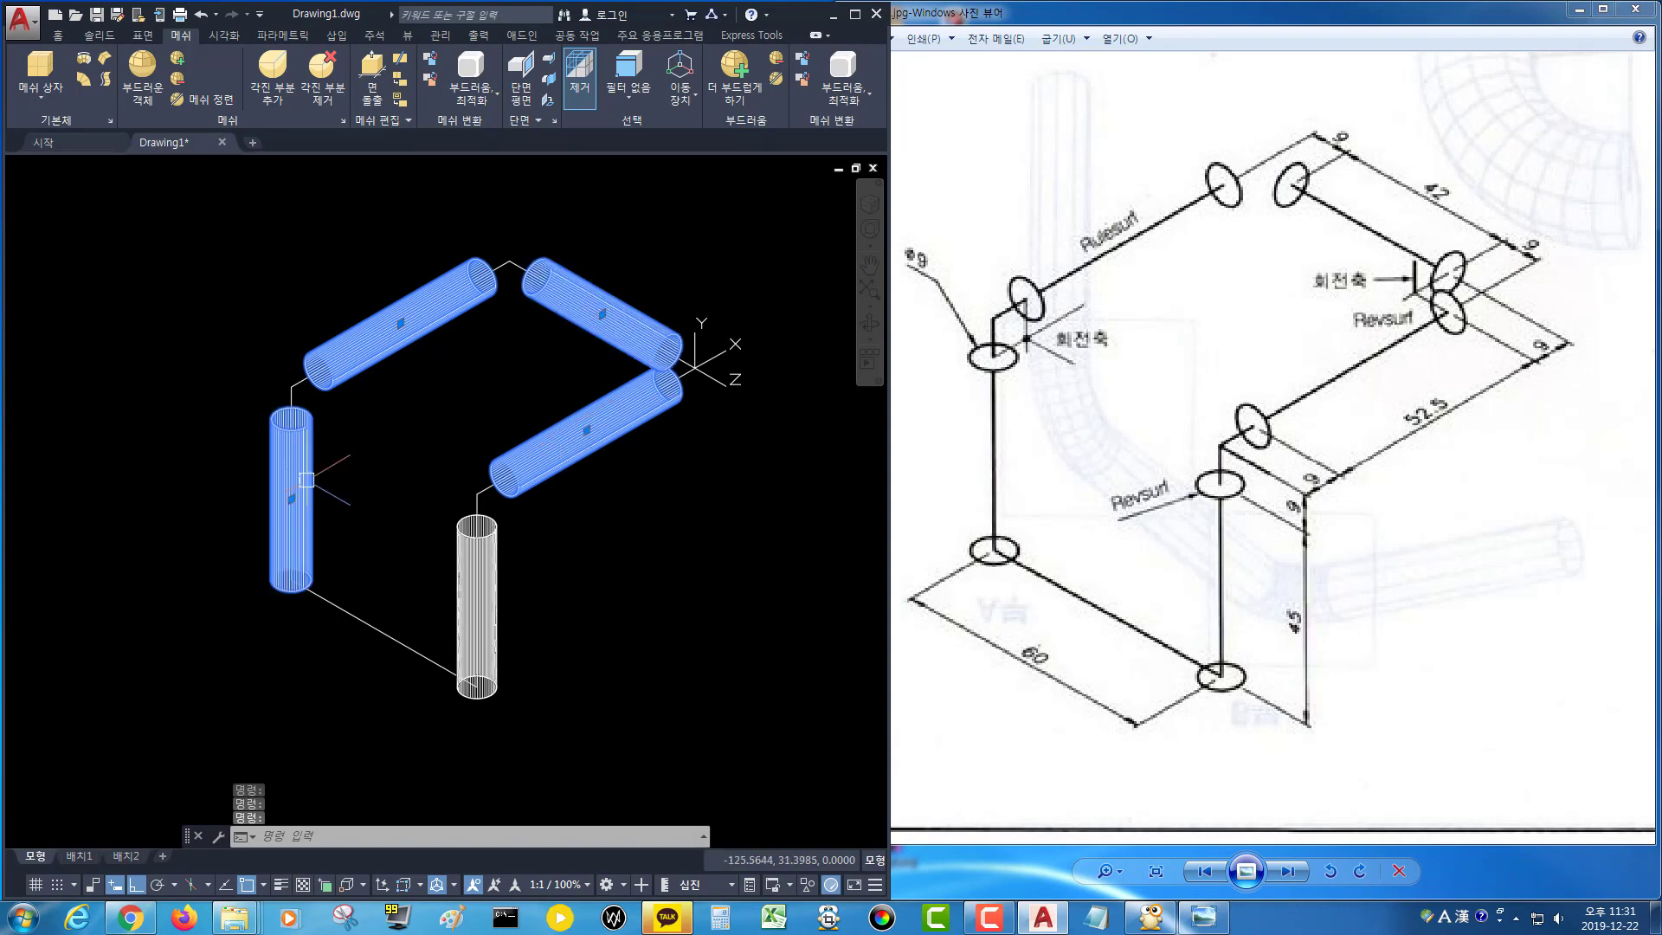
pyautogui.click(452, 603)
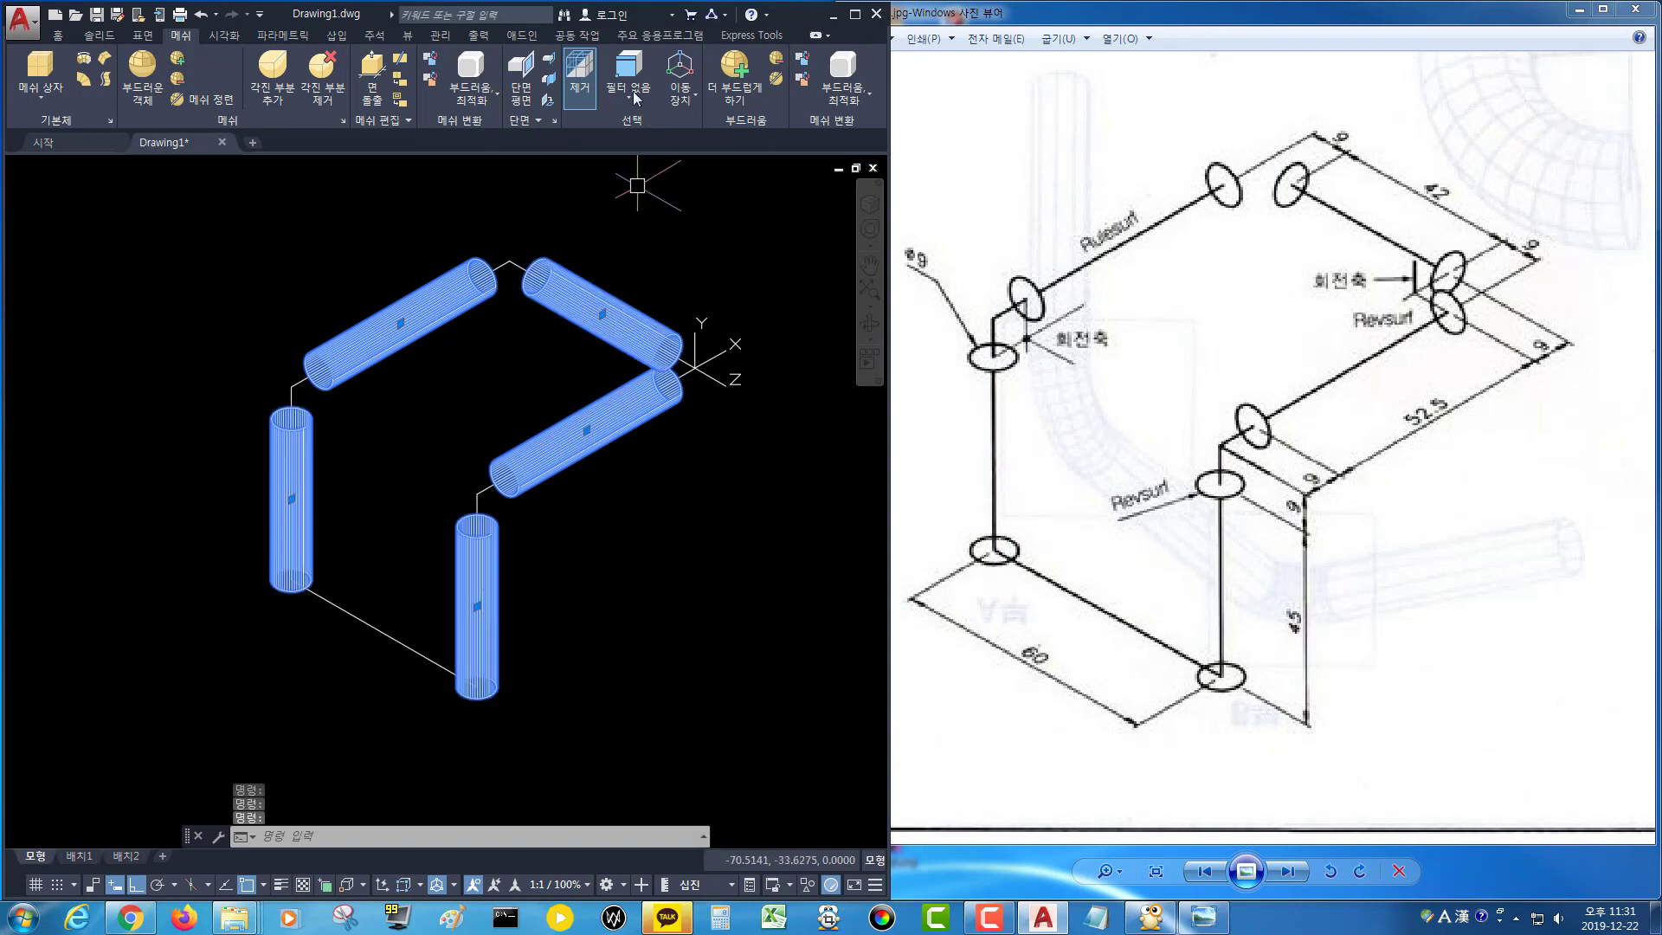
pyautogui.click(60, 34)
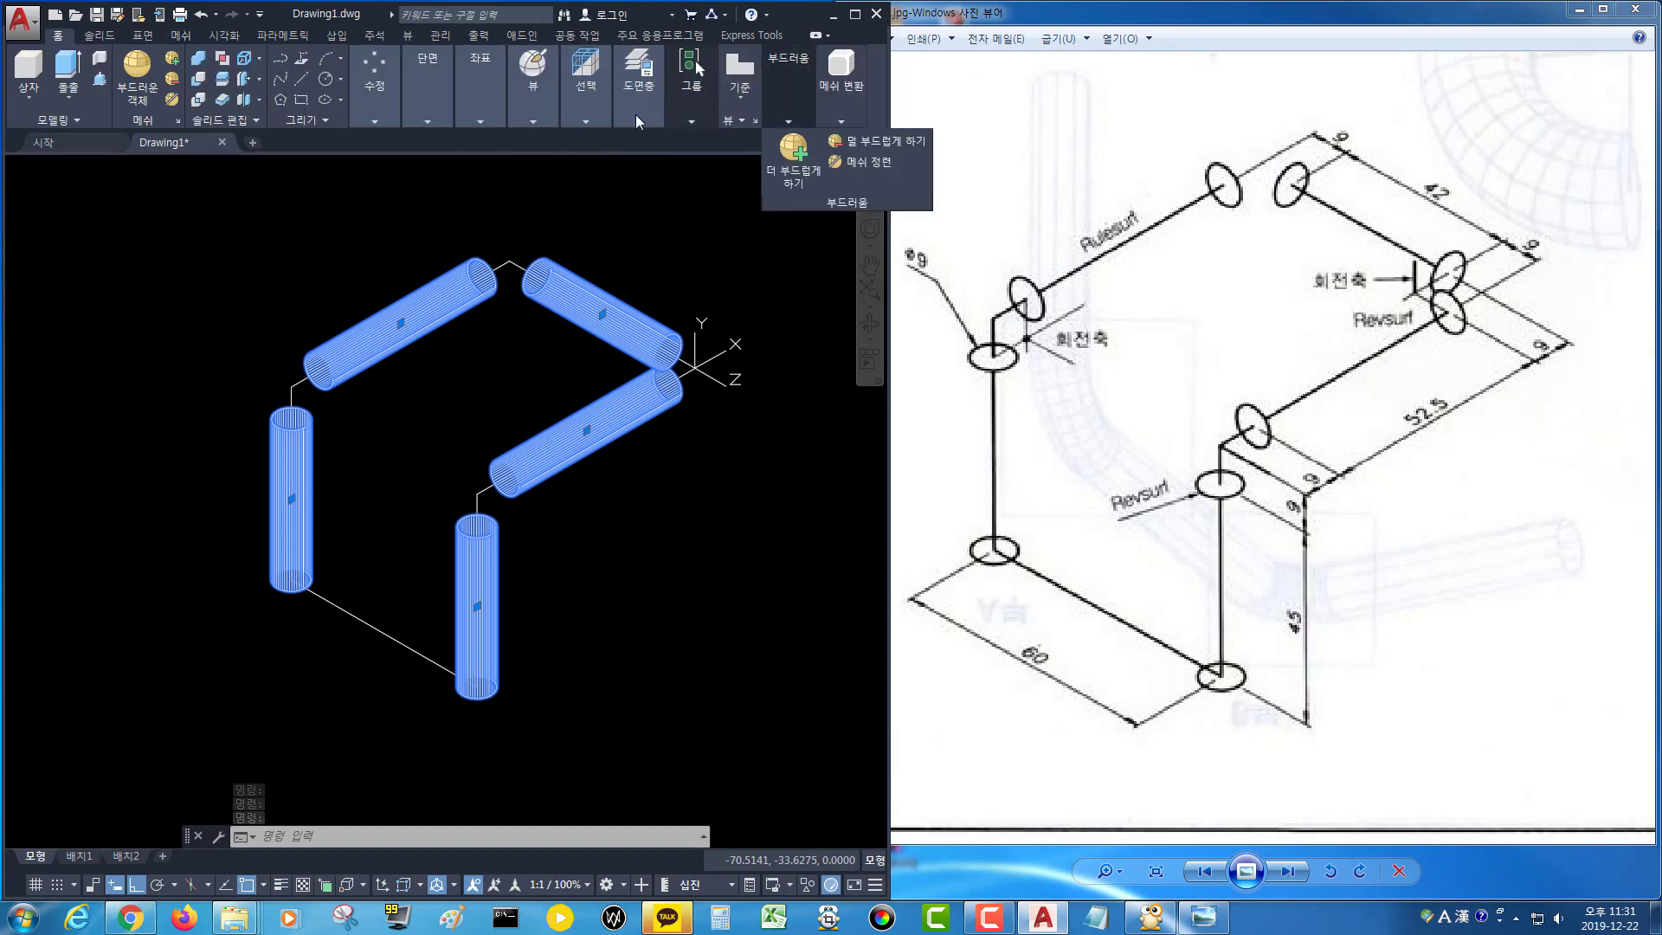
pyautogui.moveTo(636, 116)
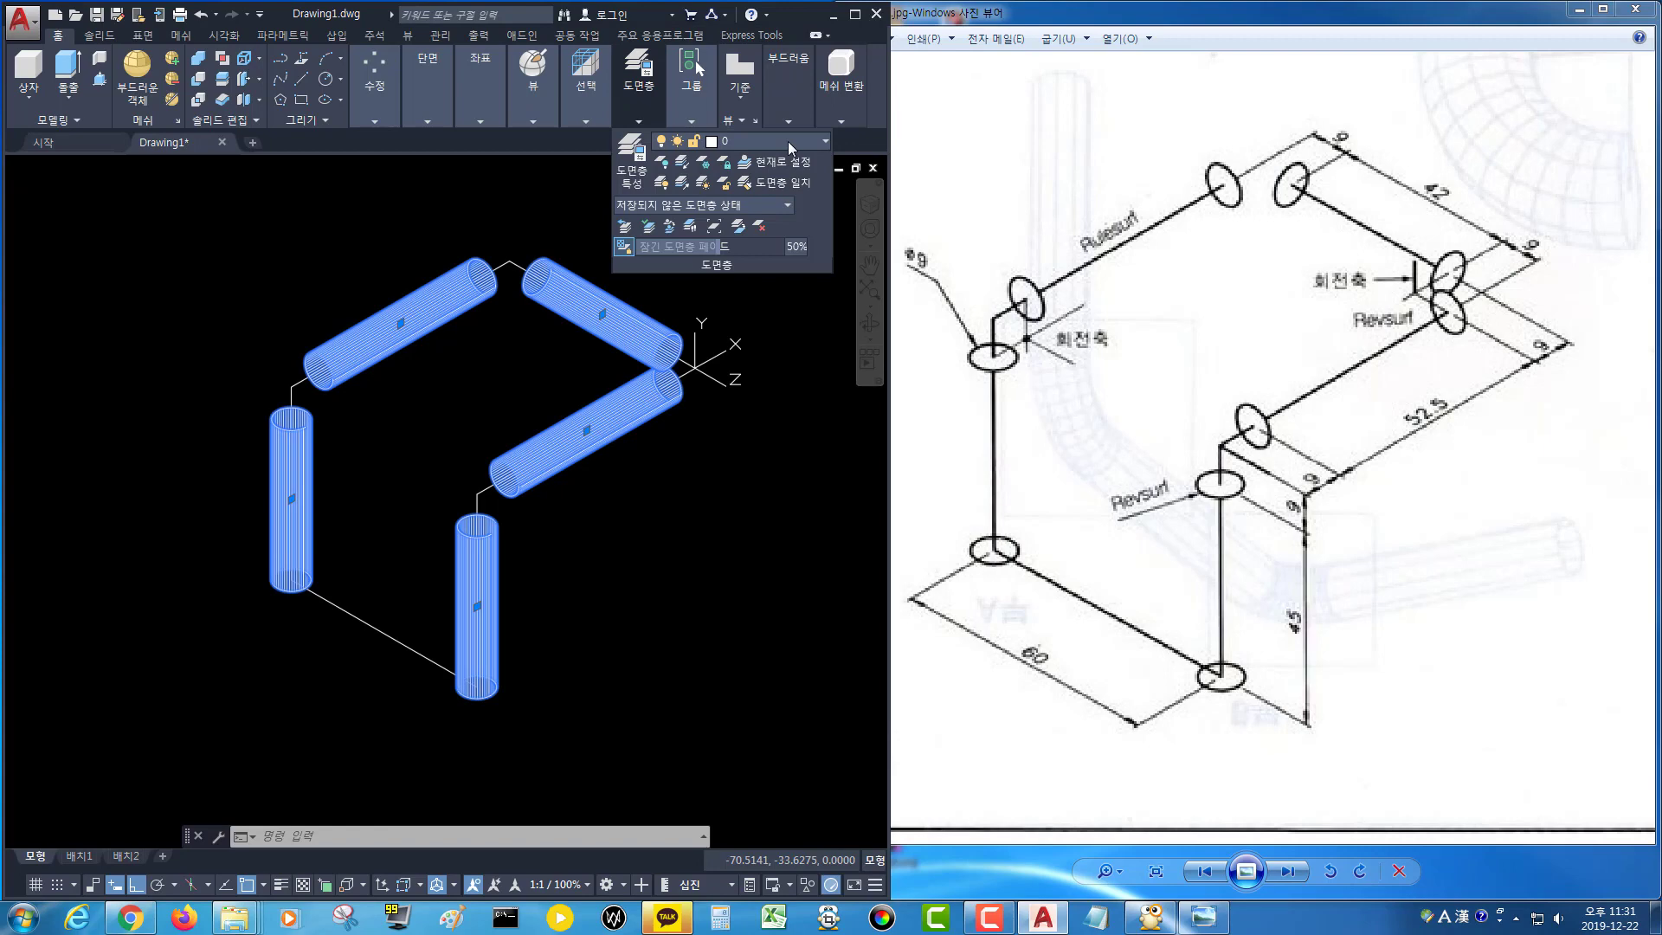
pyautogui.click(788, 142)
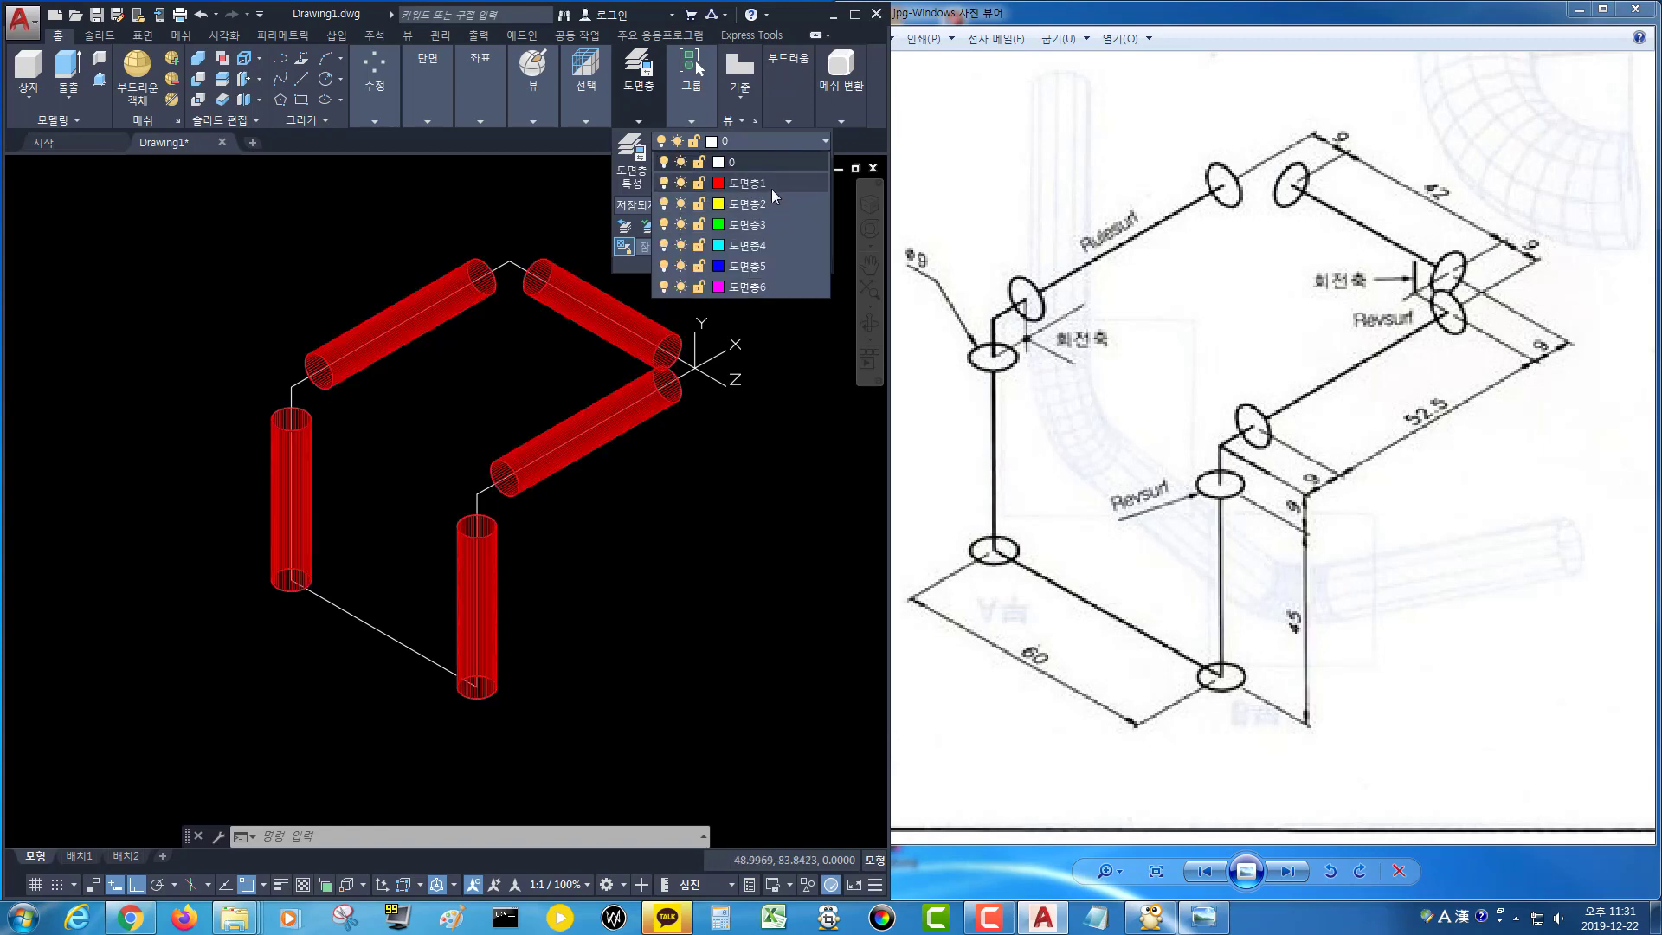
pyautogui.click(771, 188)
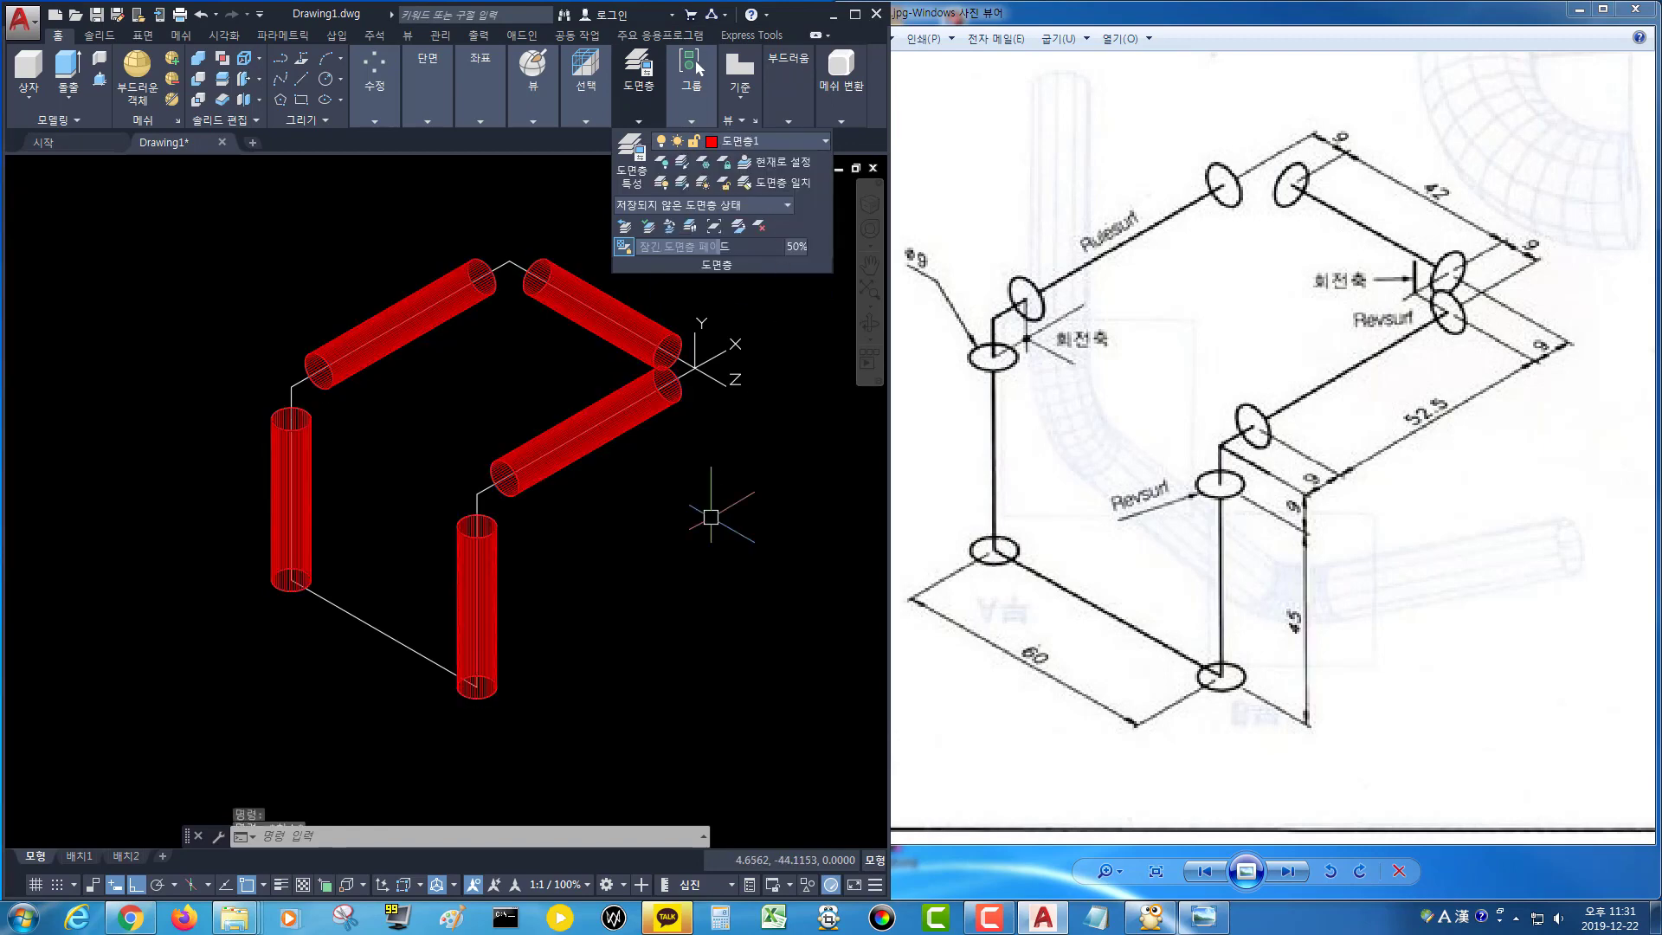
pyautogui.press('Escape')
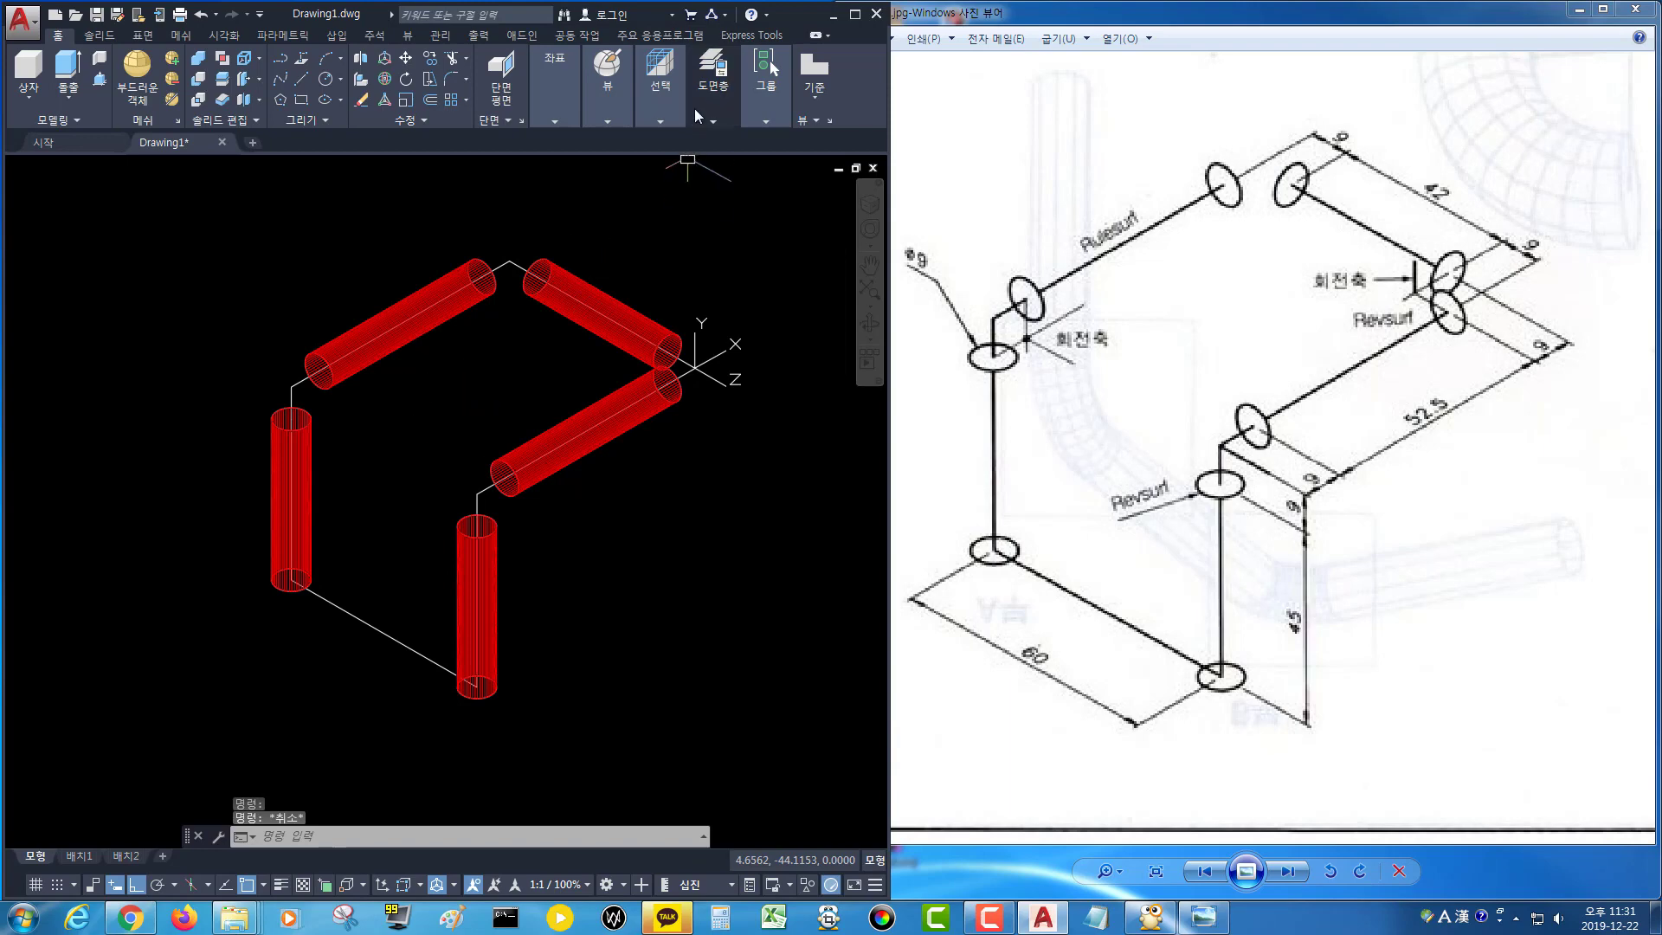
# Make 도면층5 the current layer and turn off 도면층1 to hide the pipe surfaces.
pyautogui.click(713, 96)
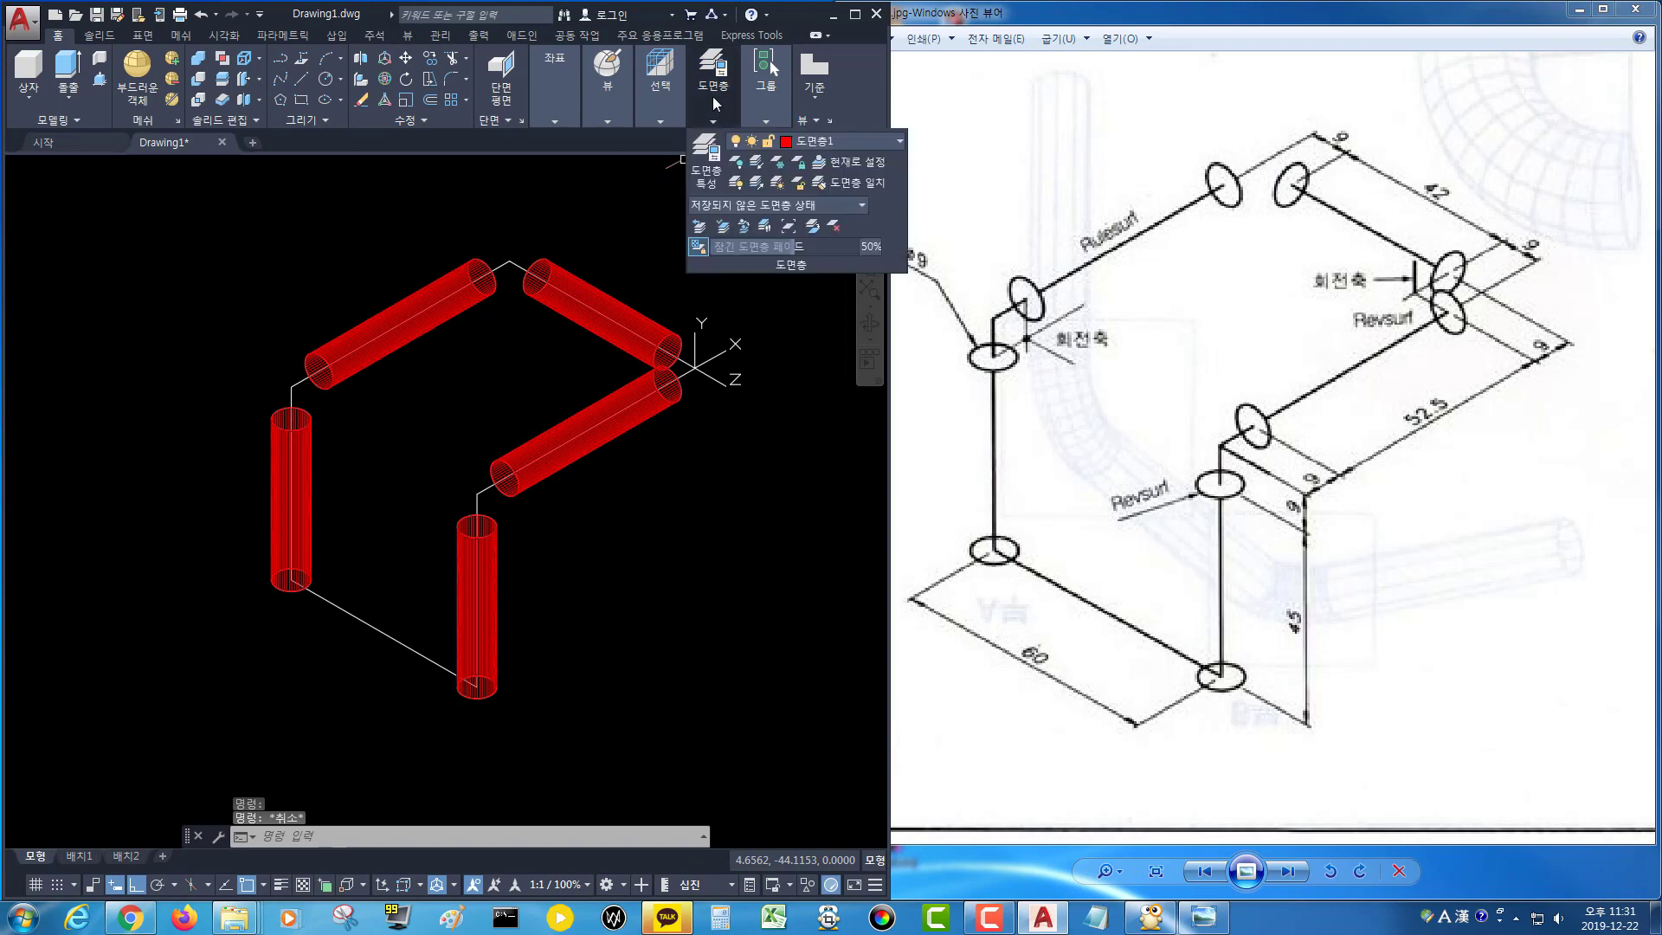
pyautogui.click(832, 139)
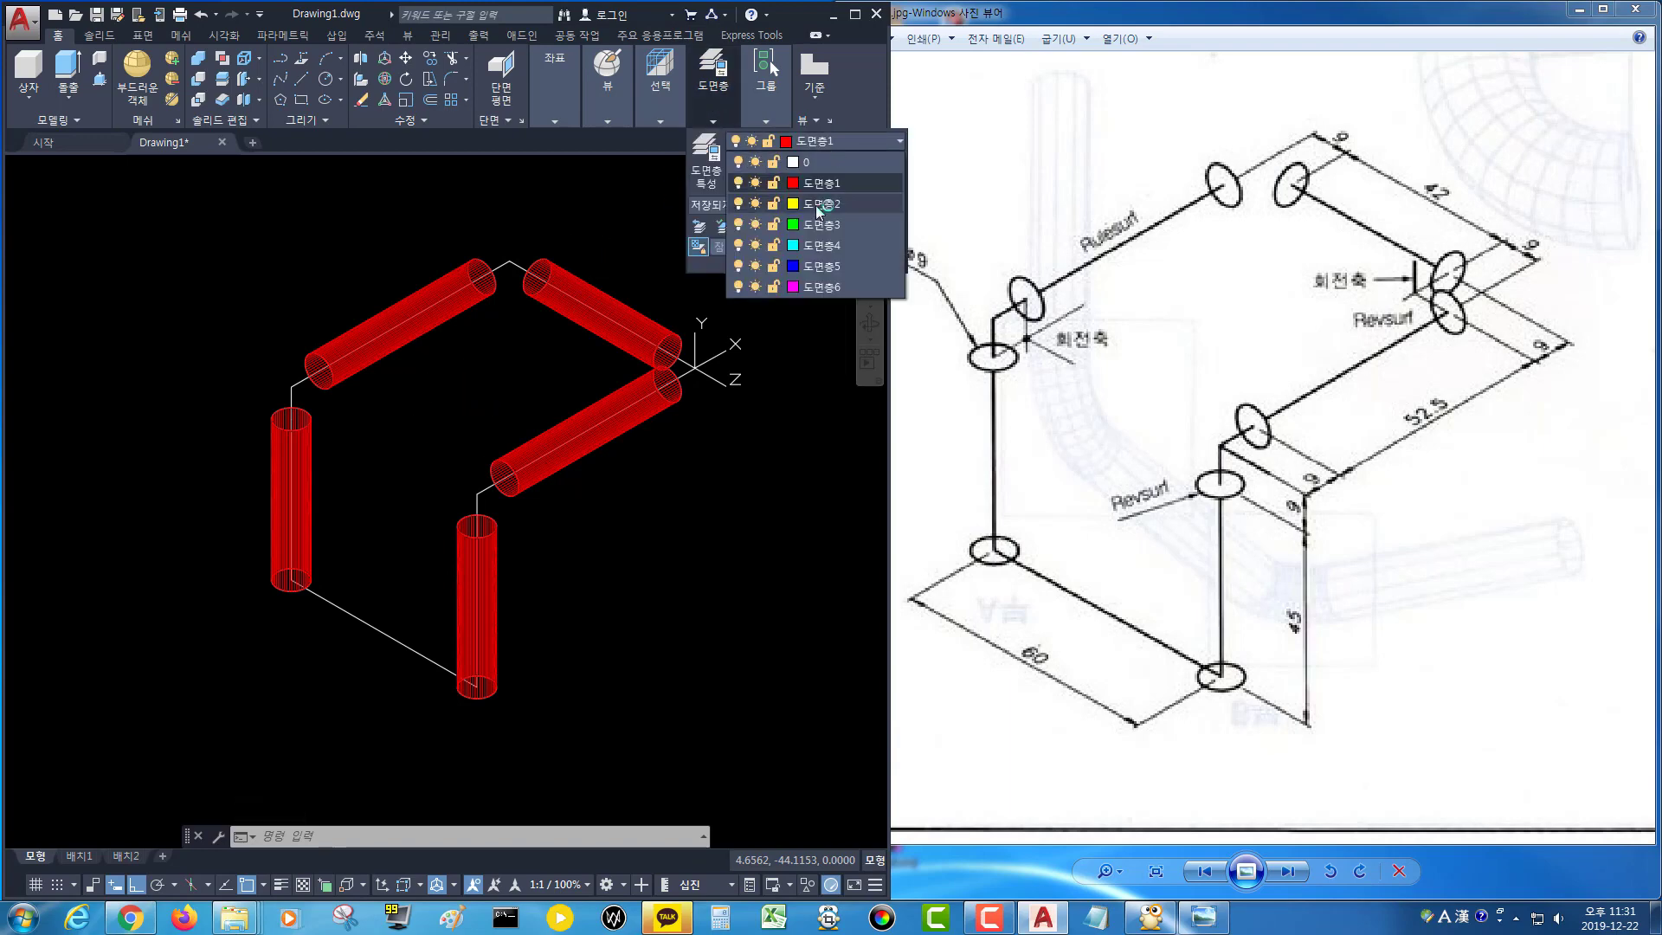
pyautogui.click(820, 265)
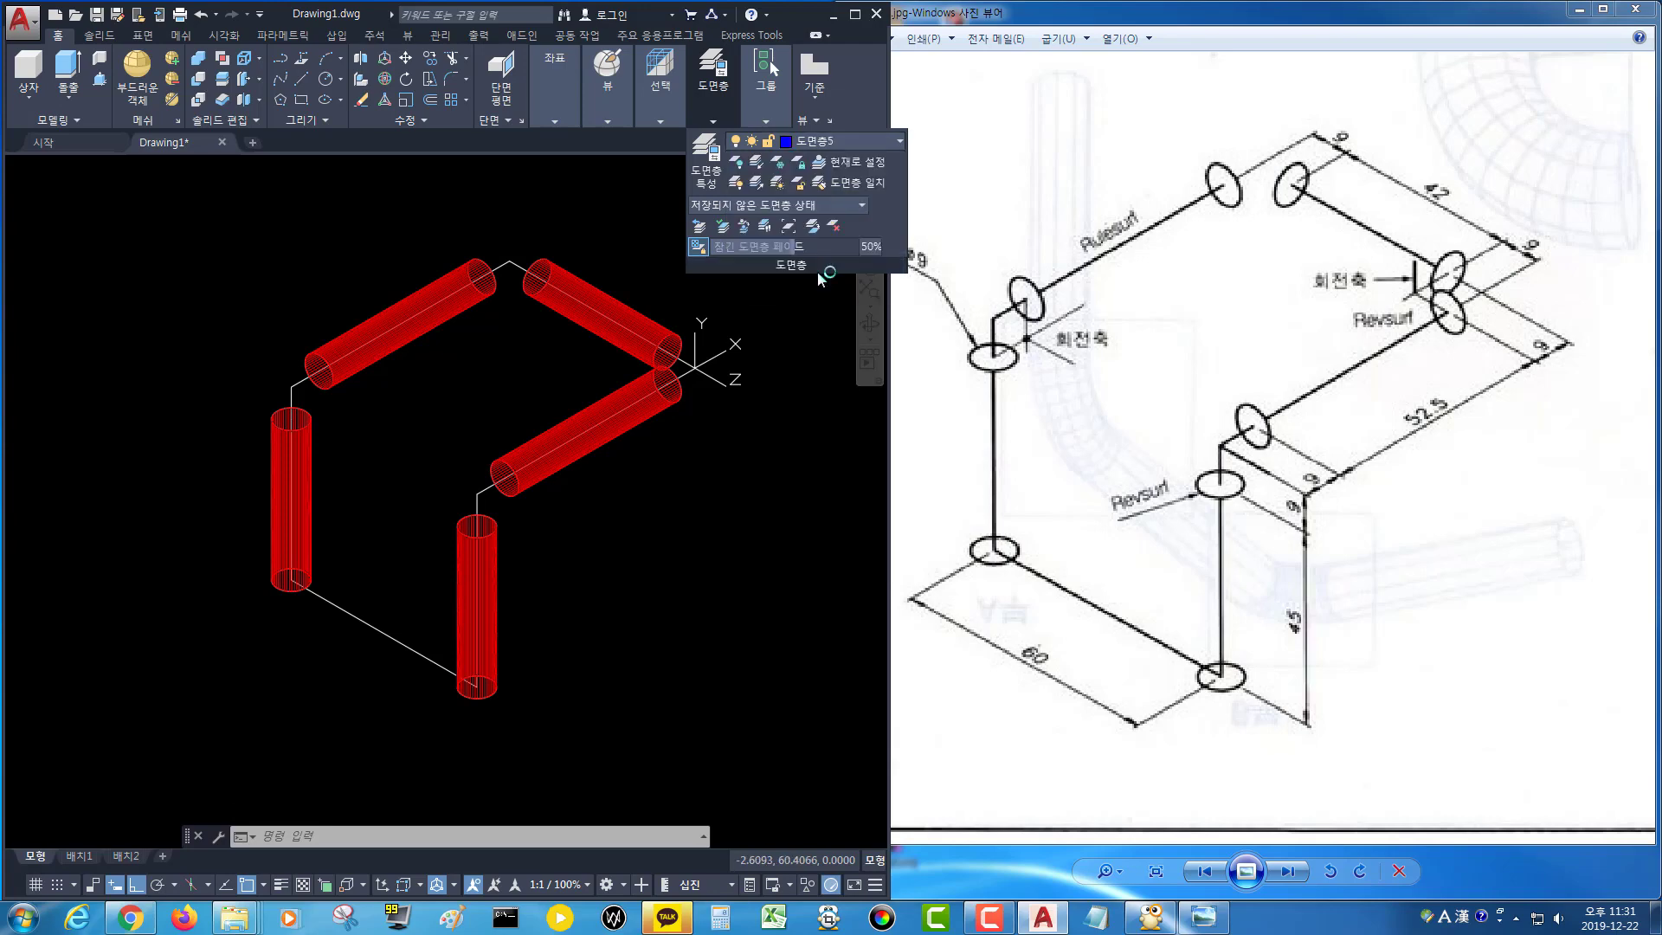
pyautogui.click(817, 144)
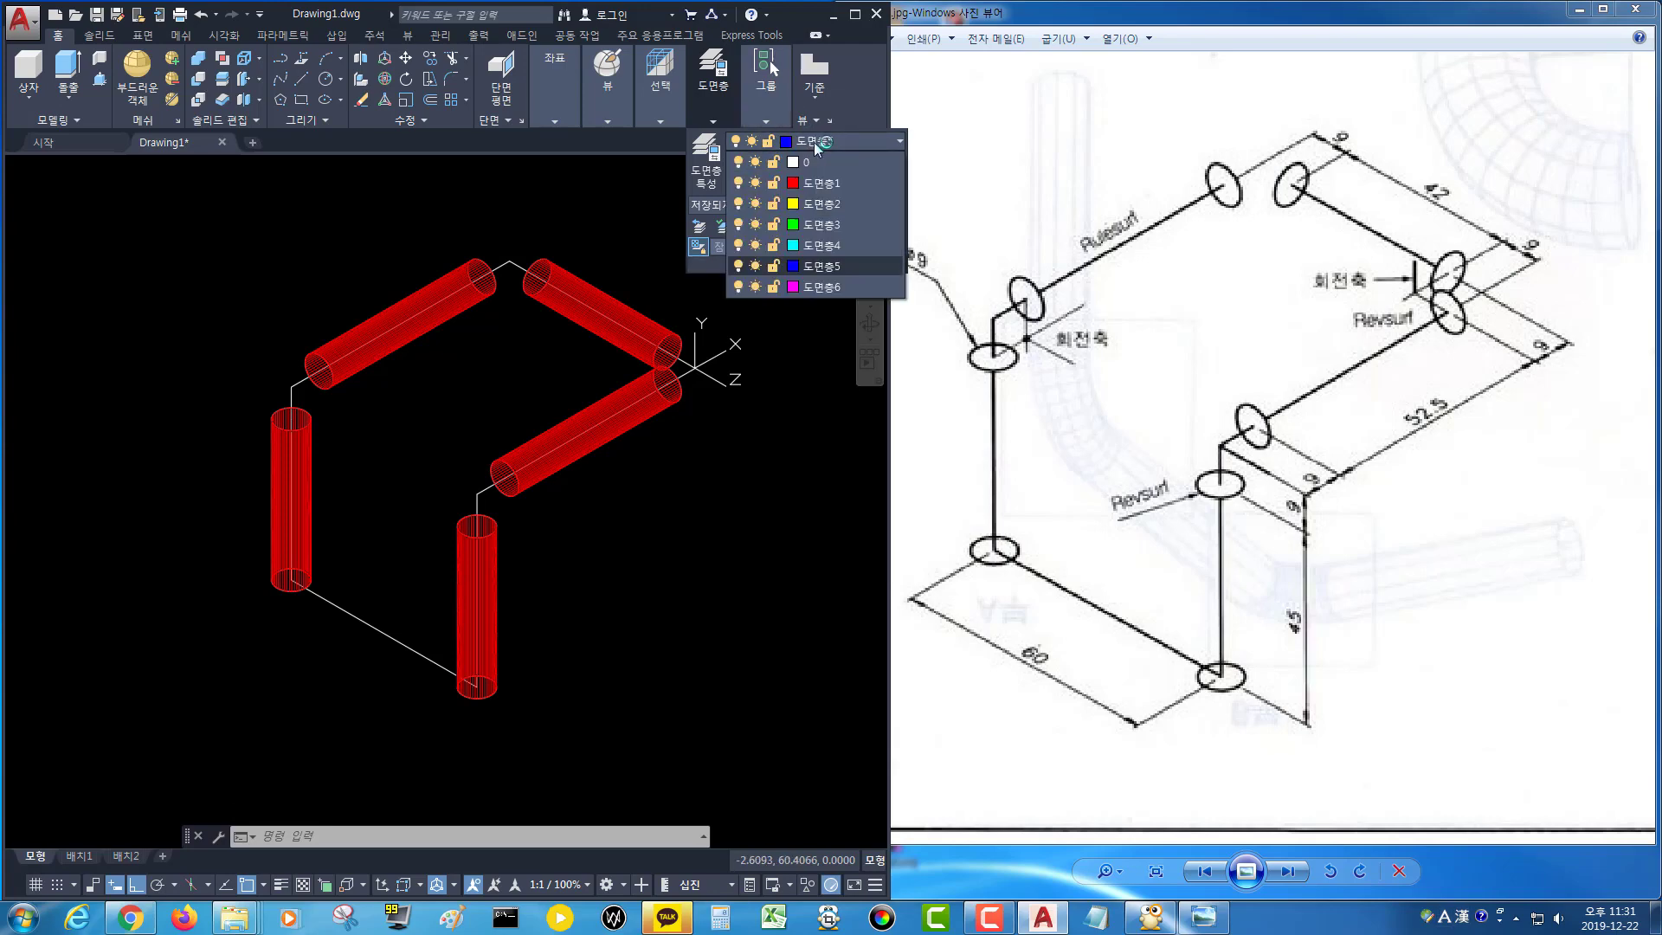
pyautogui.click(739, 182)
pyautogui.click(397, 390)
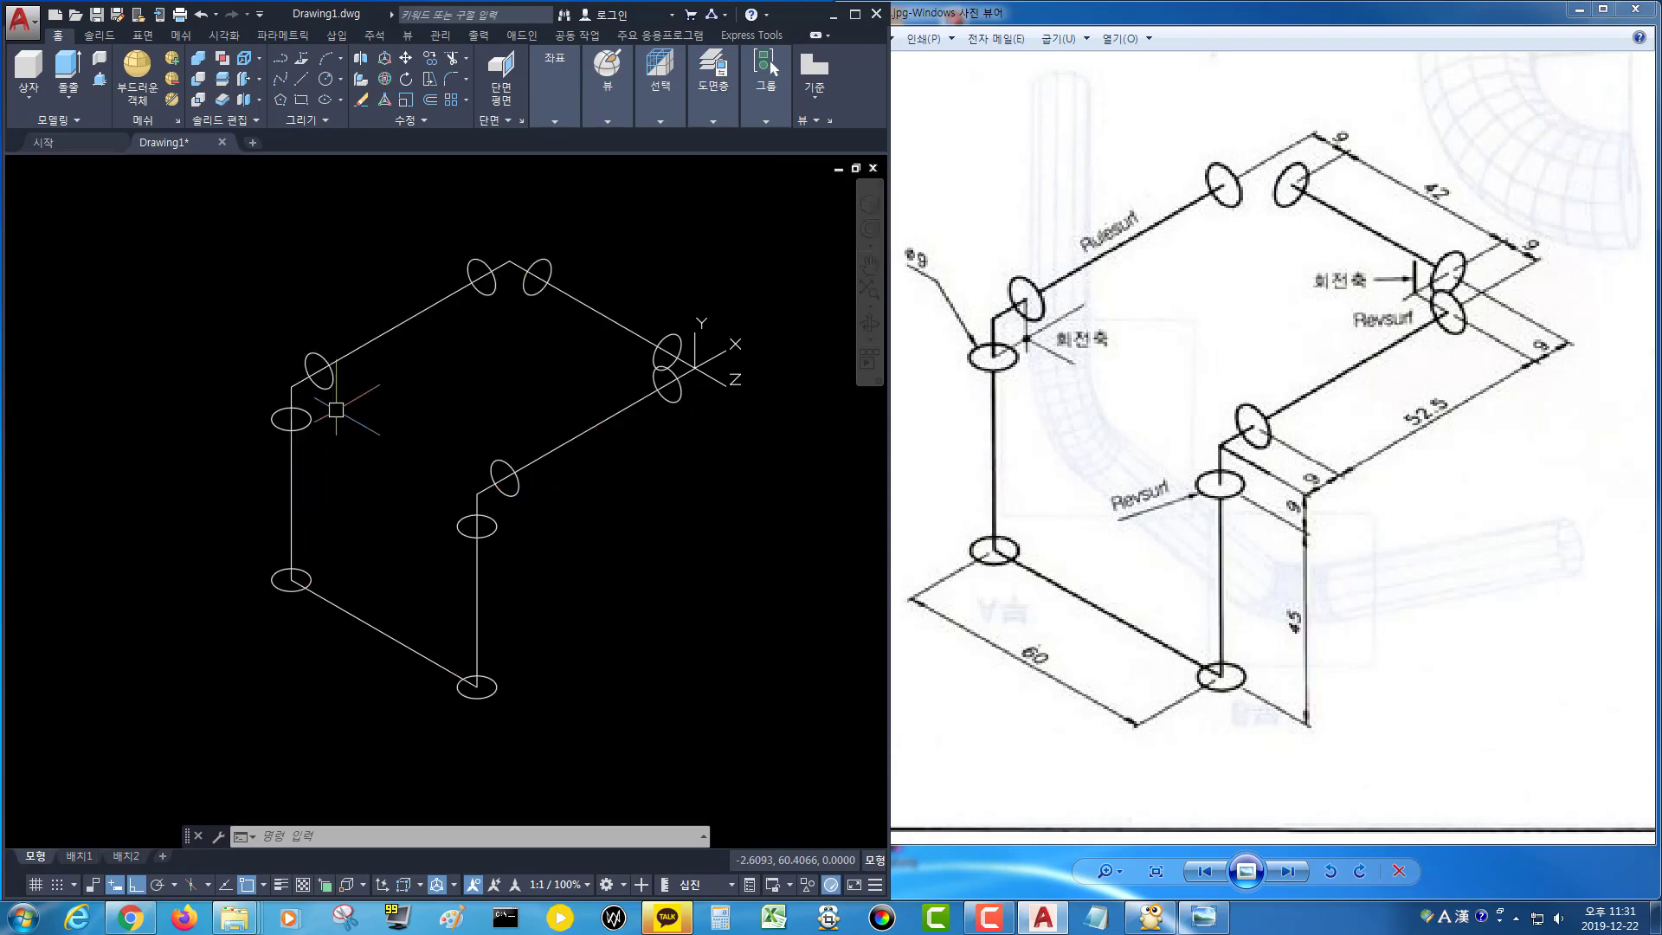
# Draw three axis lines through the circle centres at the left-hand pipe corner.
pyautogui.scroll(2, 336, 411)
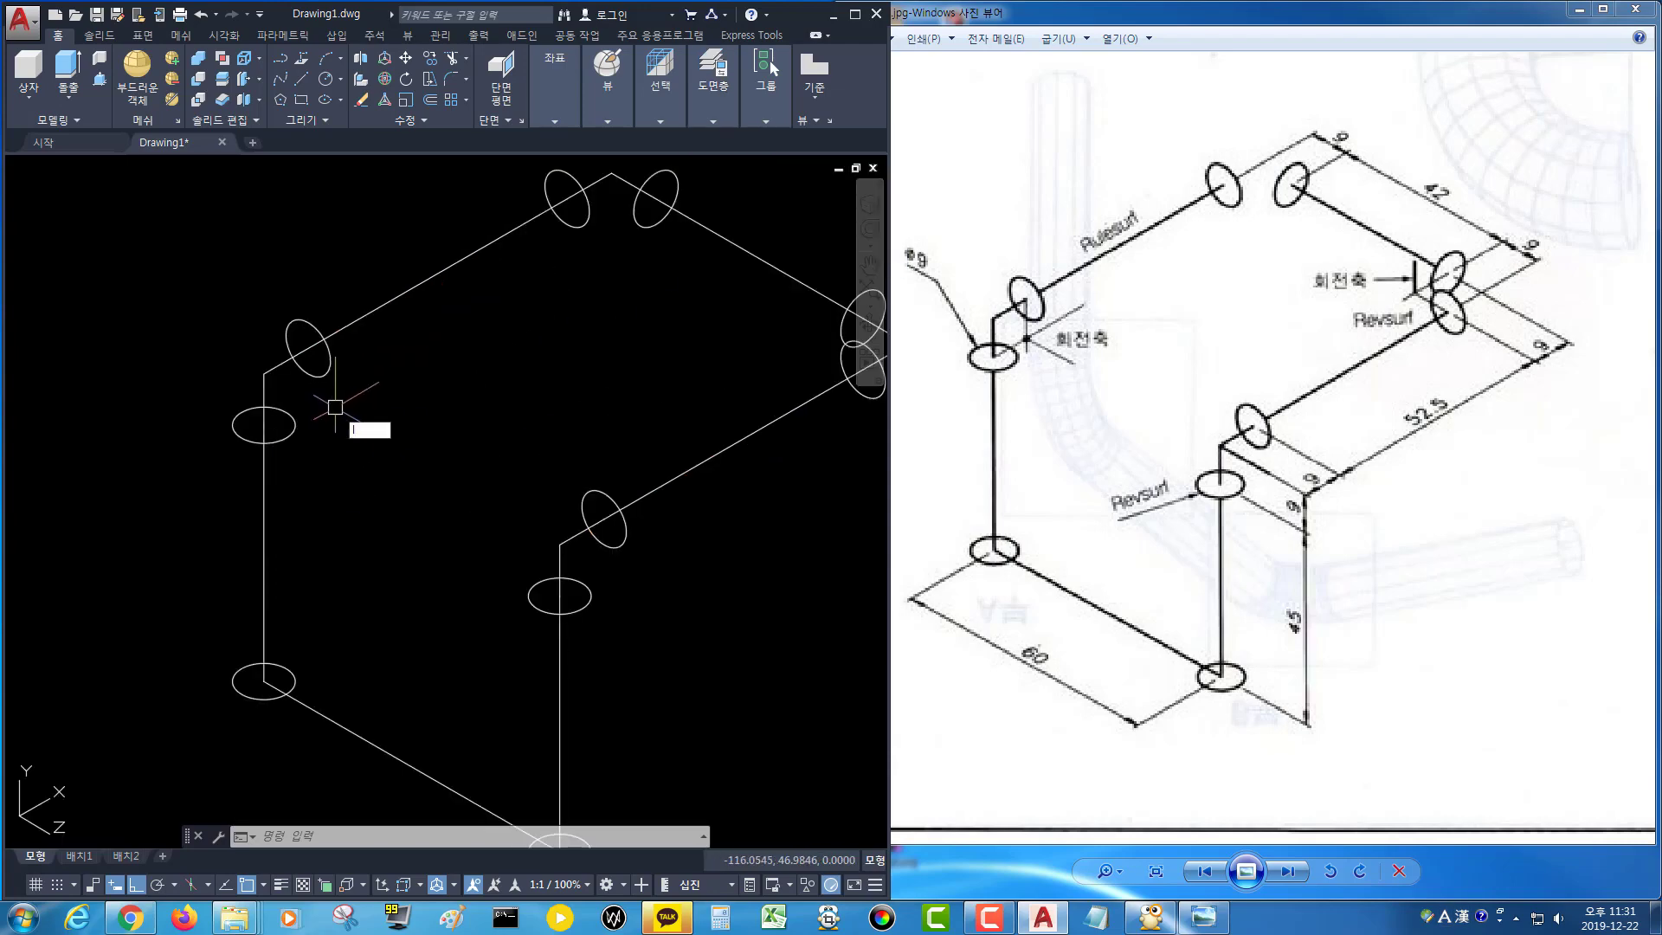
pyautogui.press('Return')
pyautogui.click(264, 424)
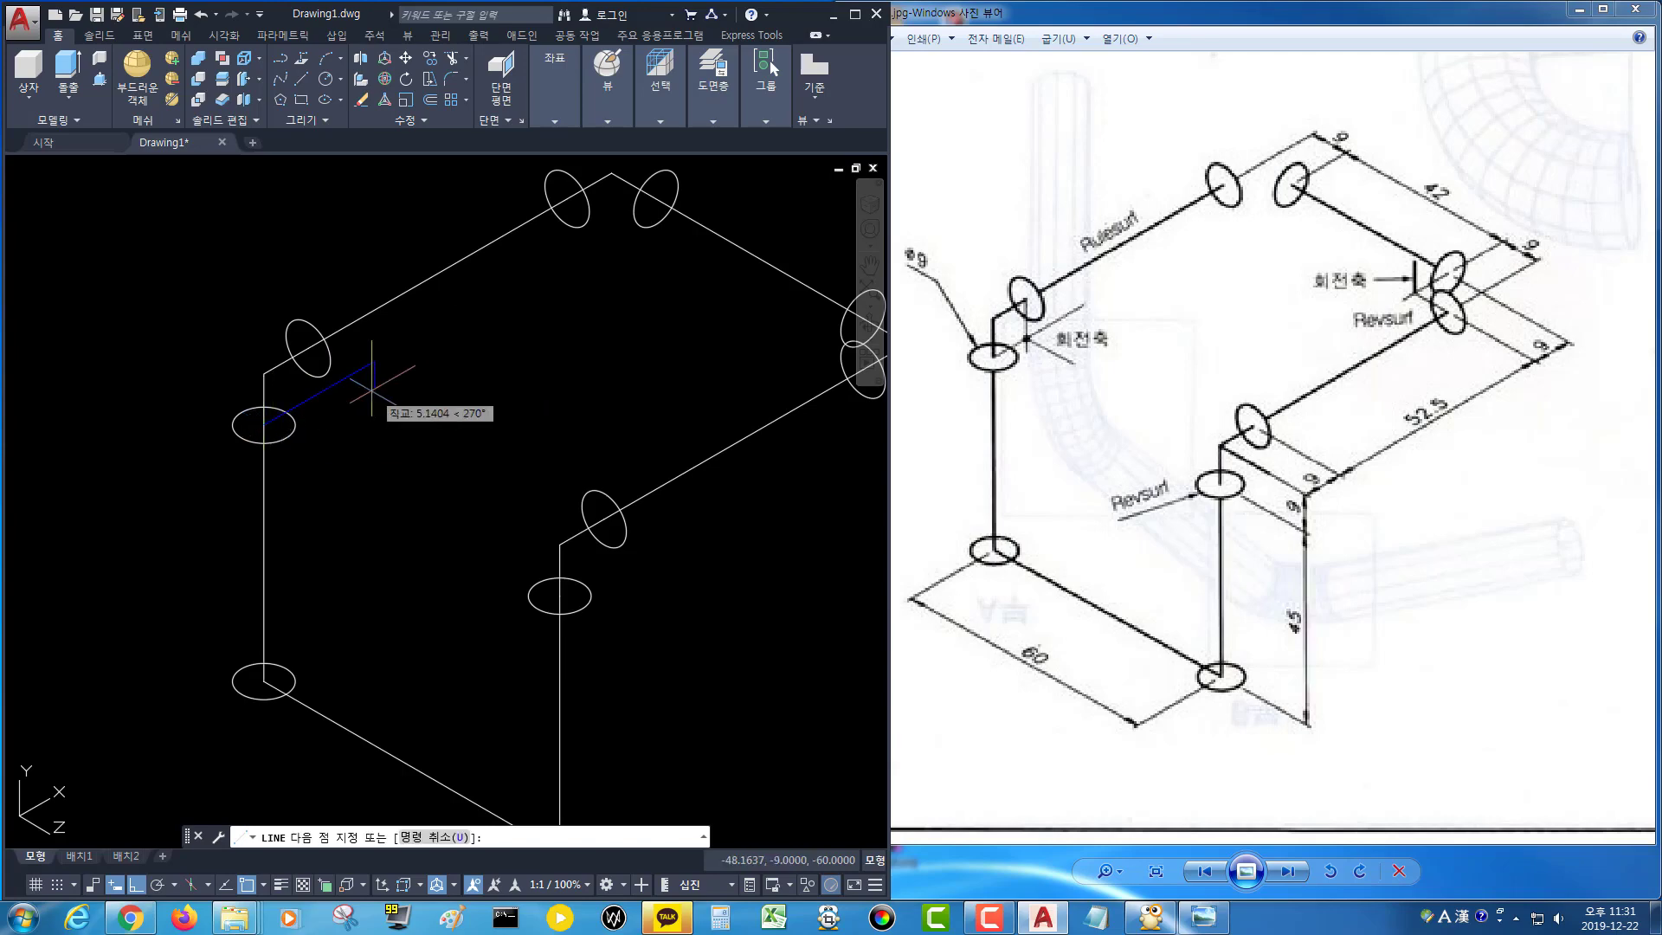
pyautogui.press('Return')
pyautogui.press('Return')
pyautogui.click(308, 348)
pyautogui.click(326, 461)
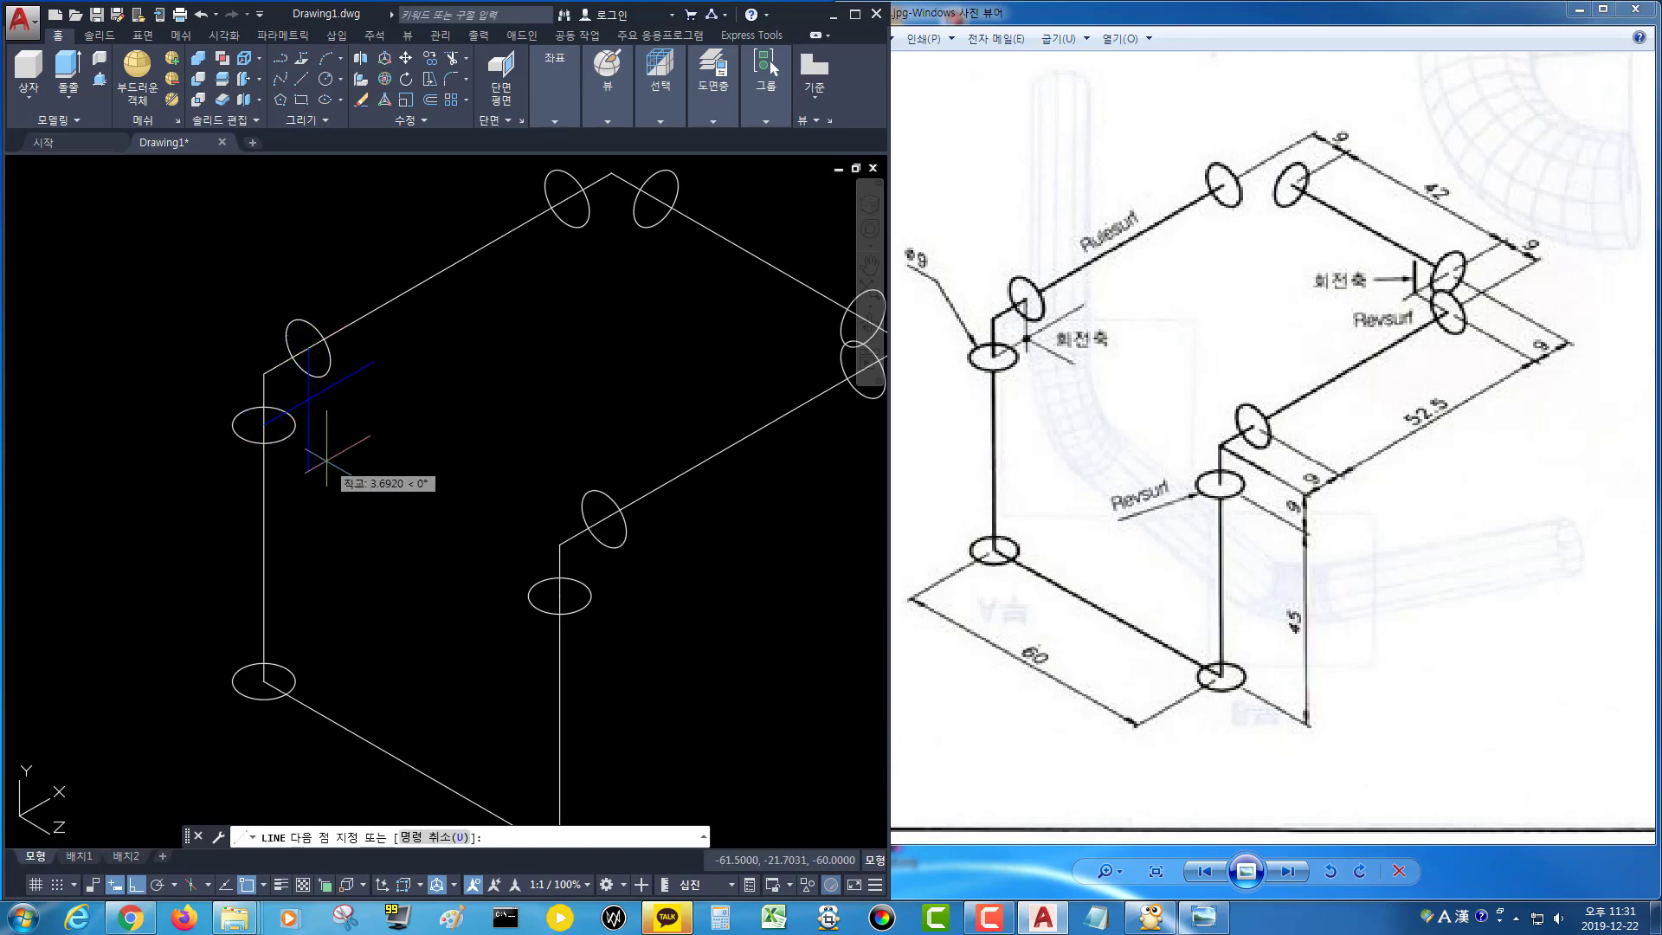
pyautogui.press('Return')
pyautogui.press('Return')
pyautogui.click(309, 400)
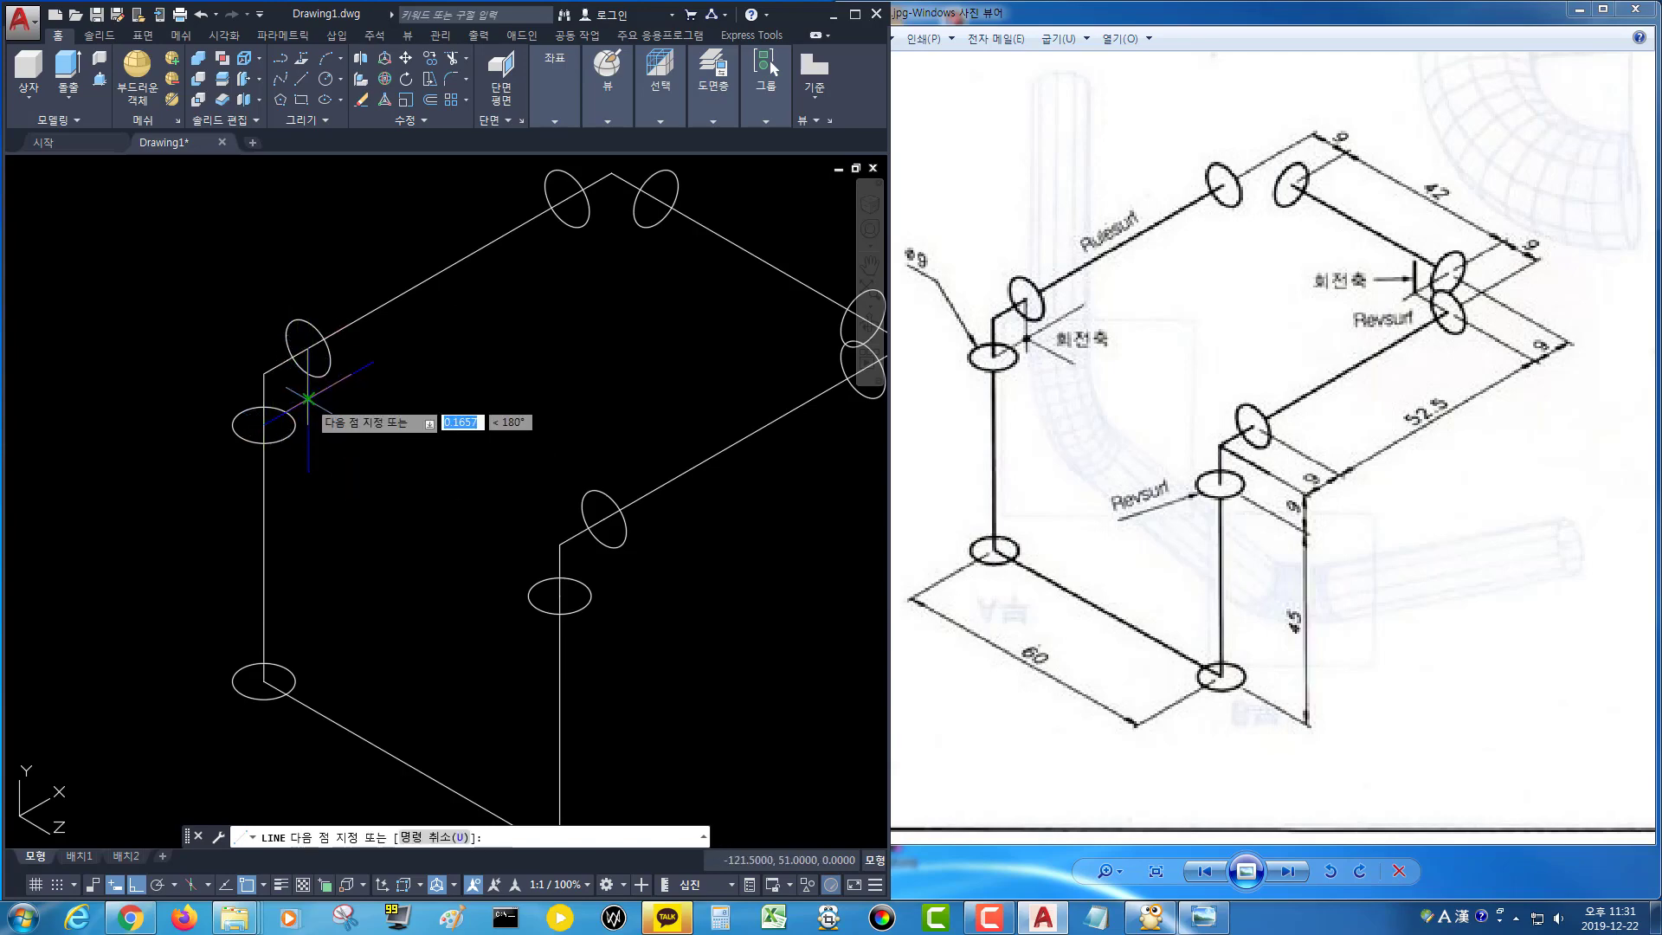
pyautogui.click(382, 427)
pyautogui.press('Return')
# Draw three axis lines through the circle centres at the inner pipe corner near the middle.
pyautogui.press('Return')
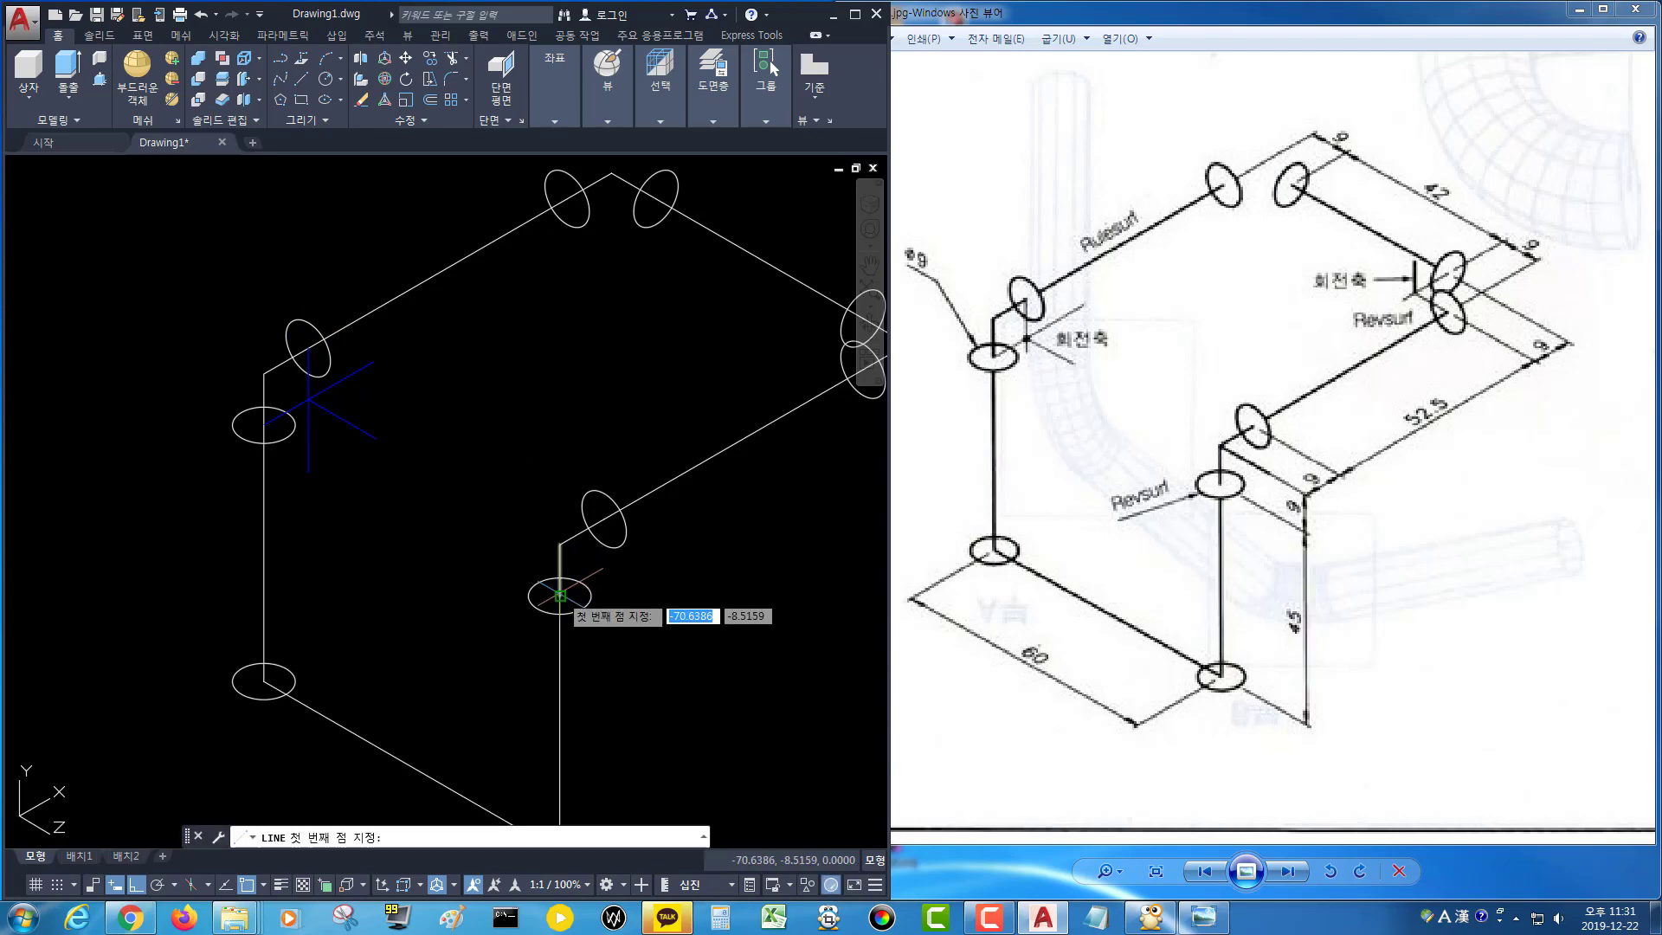
pyautogui.click(560, 595)
pyautogui.click(653, 561)
pyautogui.press('Return')
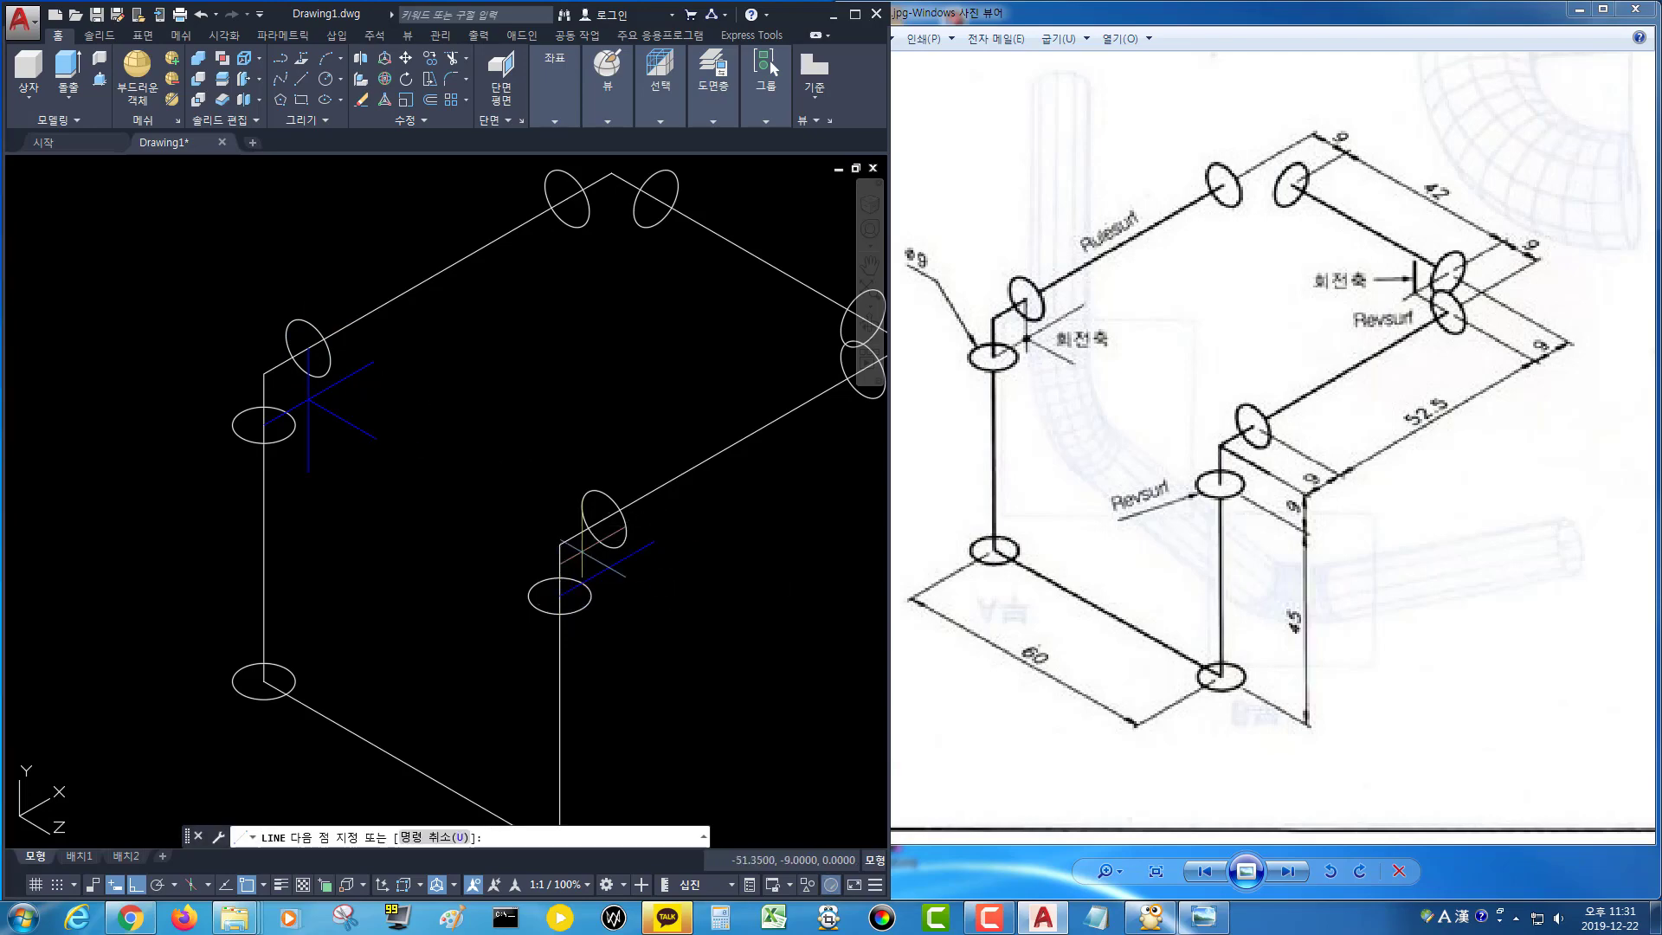
pyautogui.press('Return')
pyautogui.click(603, 521)
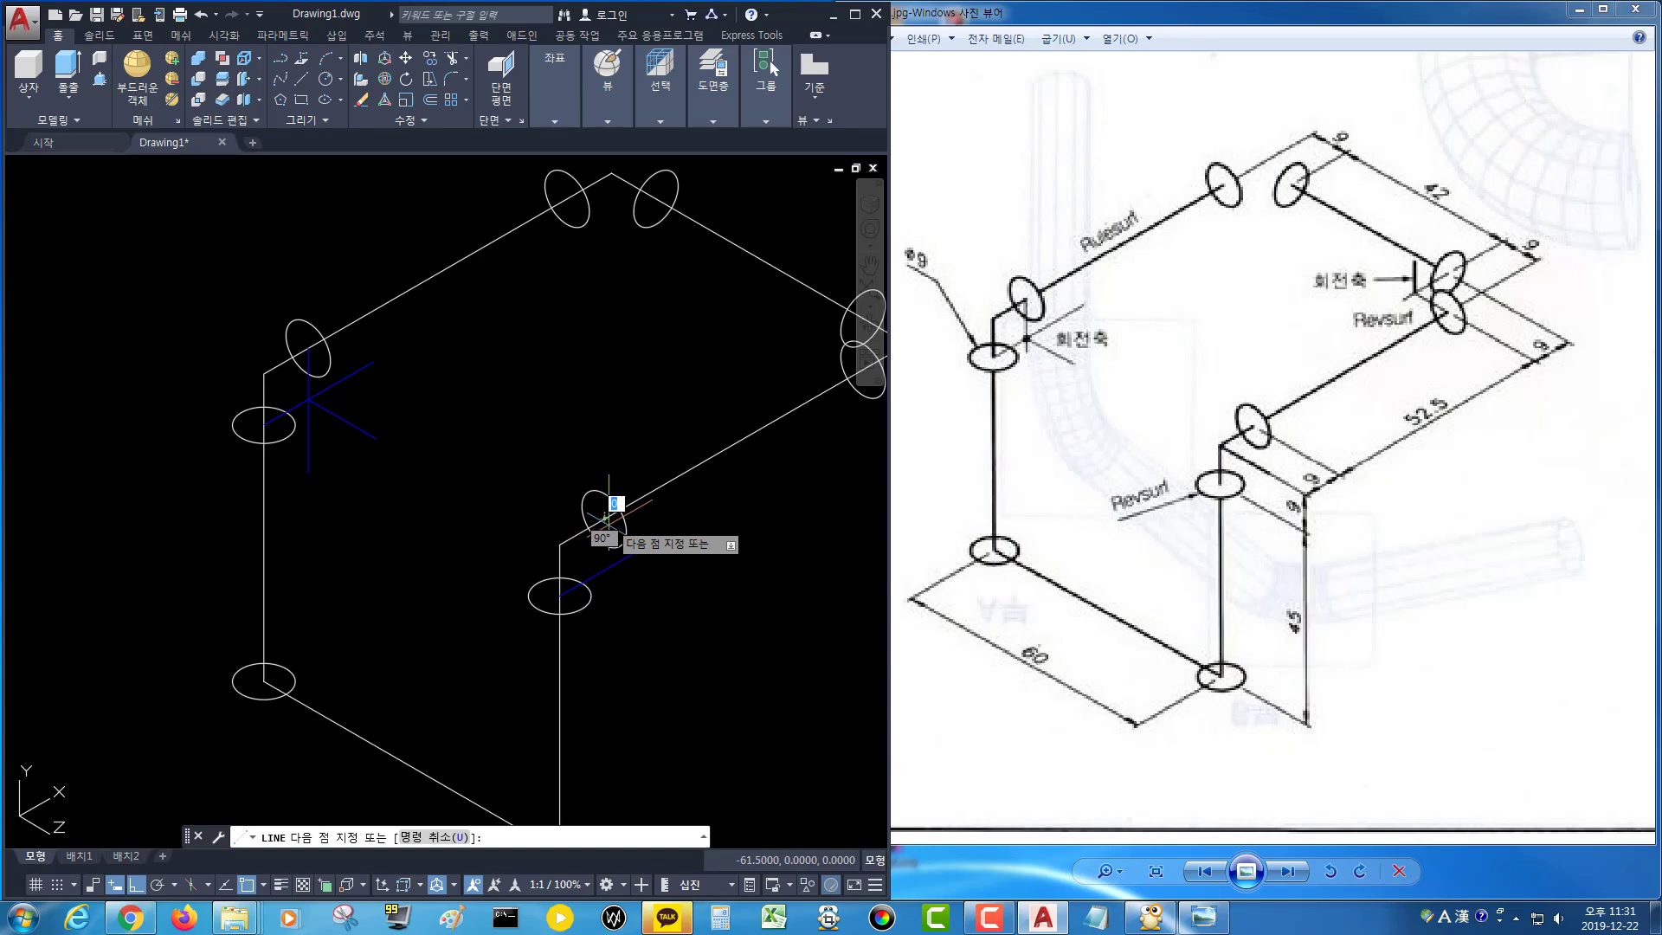
pyautogui.click(621, 593)
pyautogui.press('Return')
pyautogui.press('Return')
pyautogui.scroll(4, 629, 580)
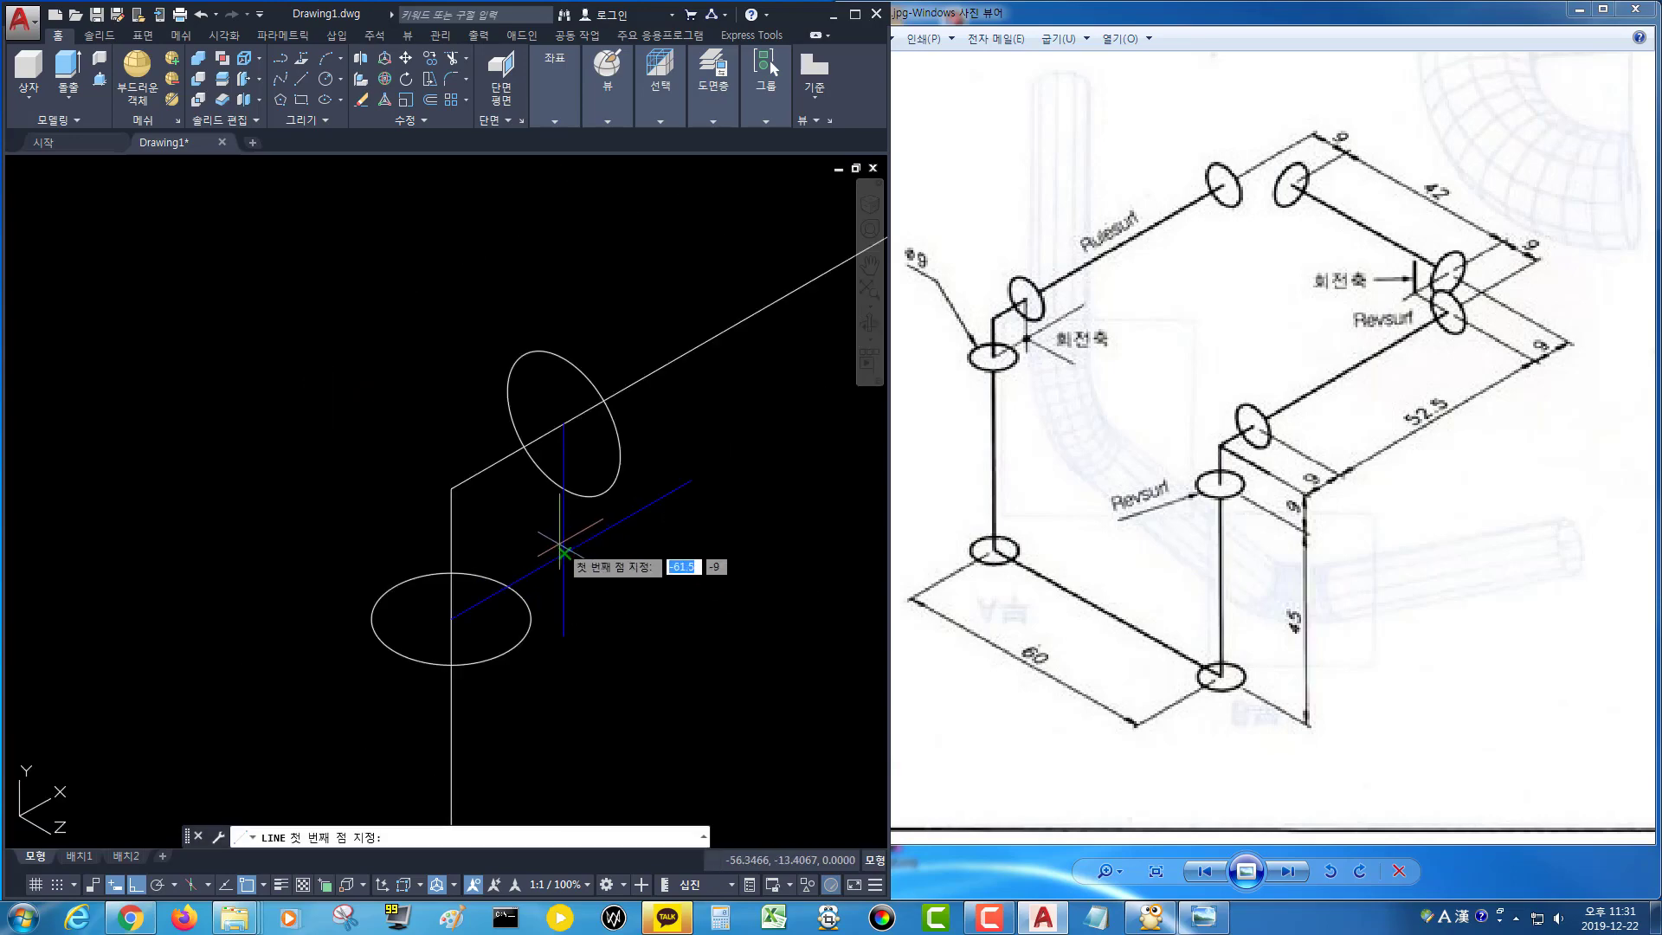
pyautogui.click(563, 554)
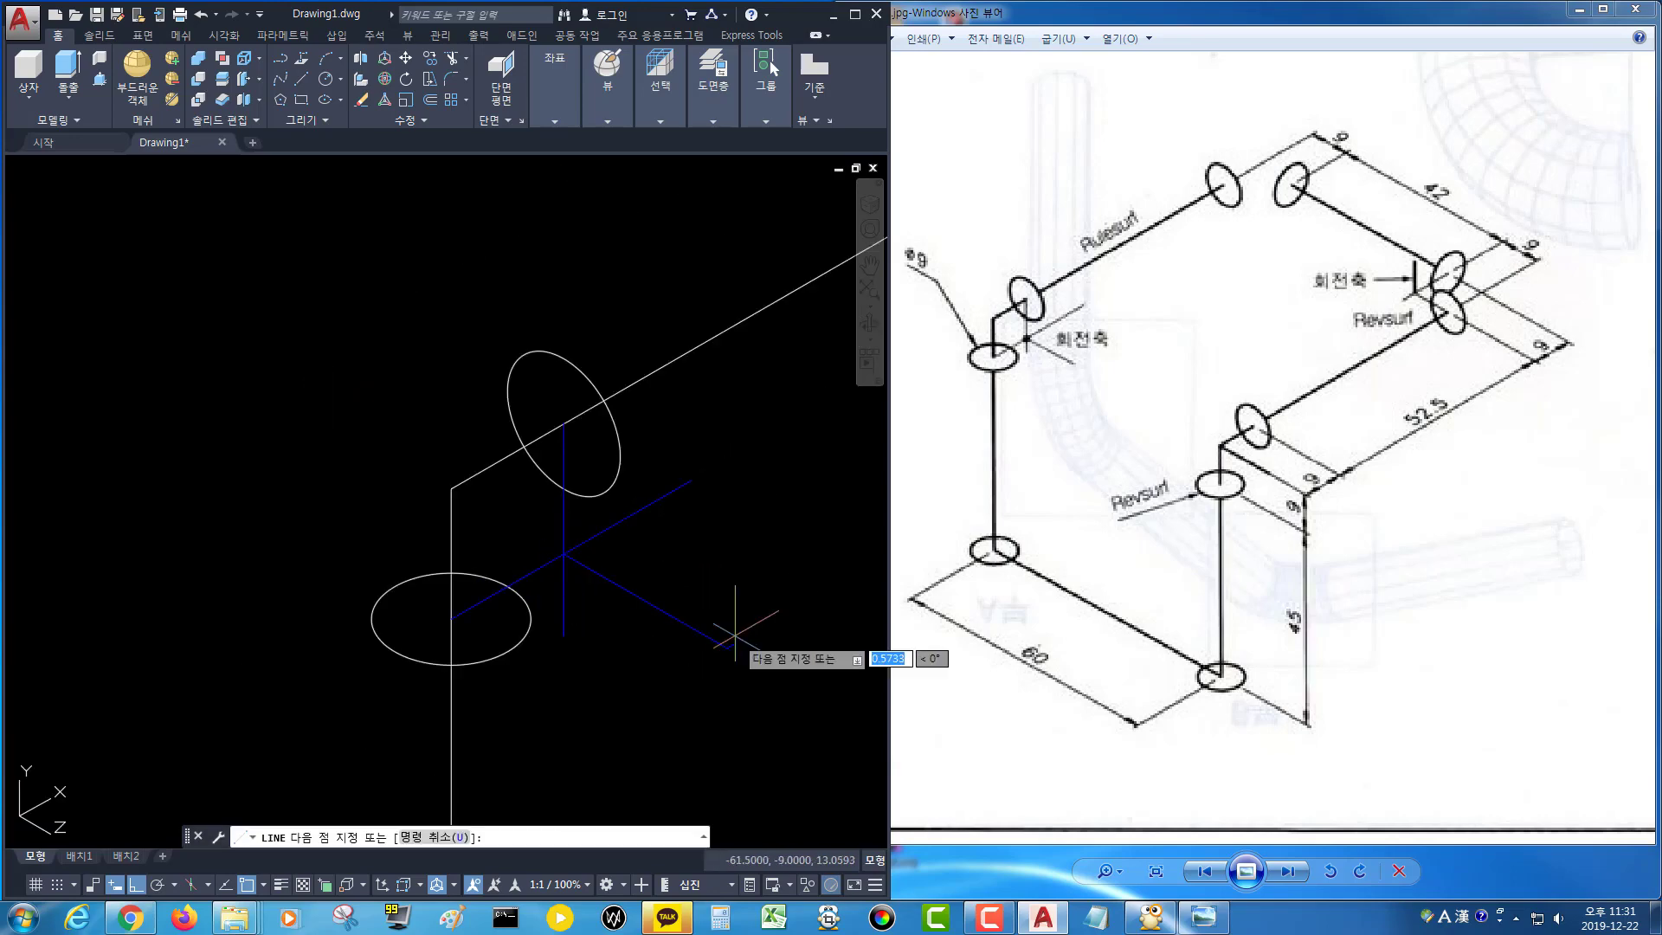
pyautogui.press('Return')
# Draw three axis lines through the two circle centres at the top corner of the pipe path.
pyautogui.scroll(-4, 744, 622)
pyautogui.moveTo(719, 597)
pyautogui.mouseDown(button='middle')
pyautogui.moveTo(582, 631)
pyautogui.moveTo(558, 593)
pyautogui.moveTo(525, 599)
pyautogui.mouseUp(button='middle')
pyautogui.moveTo(549, 443); pyautogui.dragTo(632, 482, button='middle')
pyautogui.scroll(3, 486, 330)
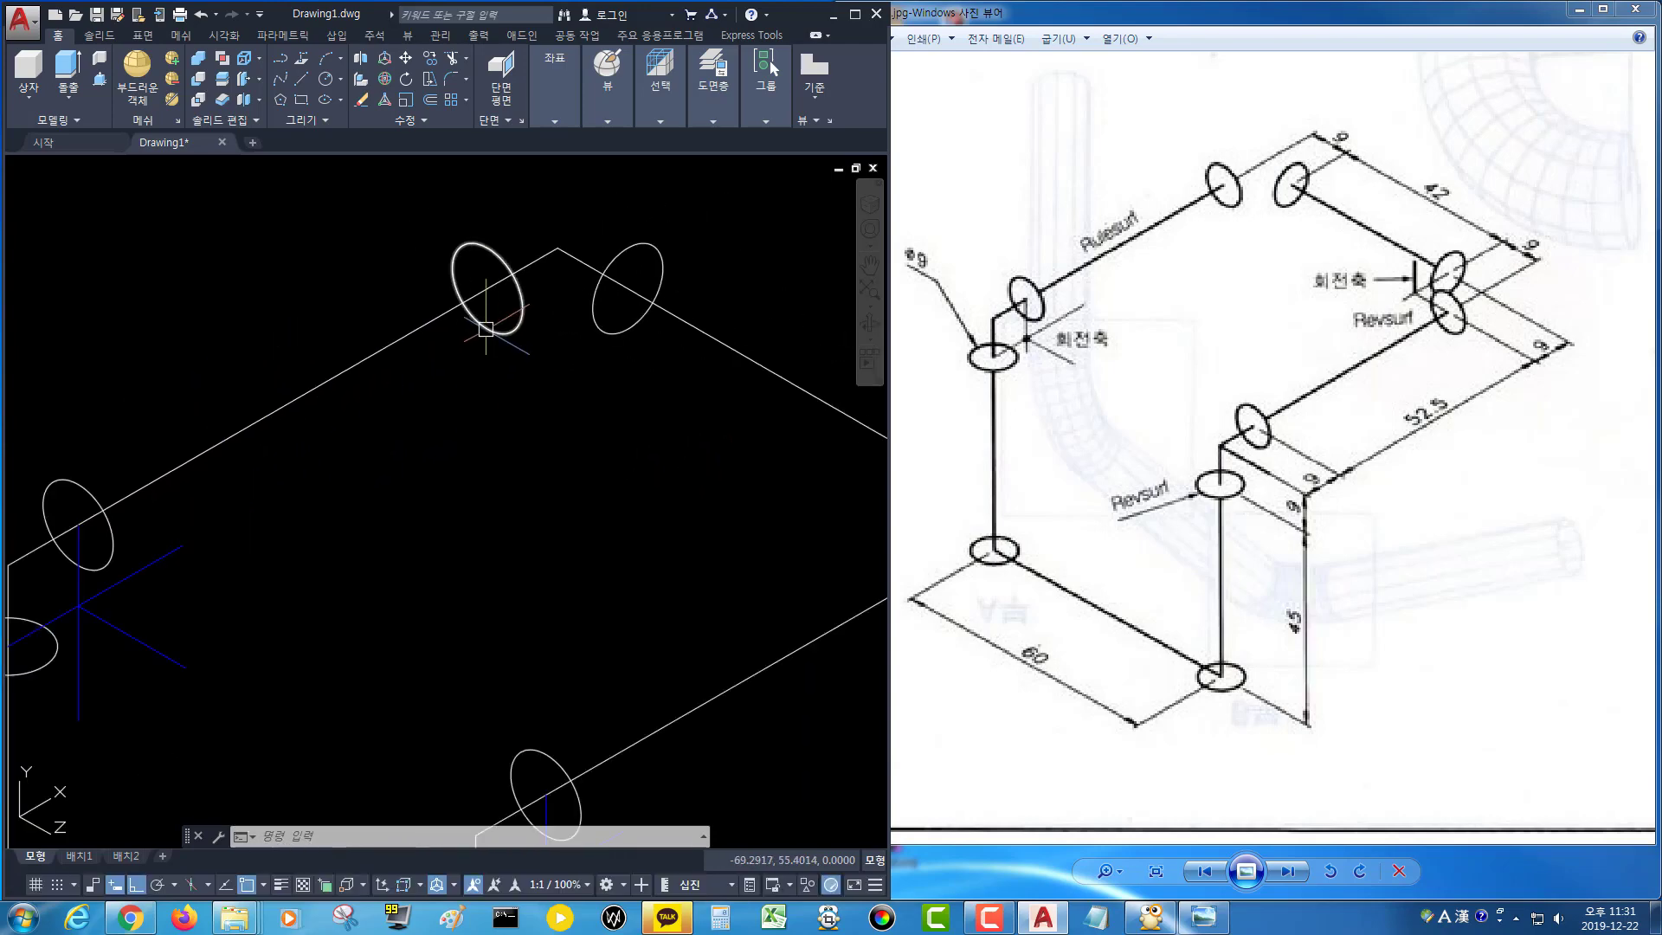
pyautogui.write('l')
pyautogui.press('Return')
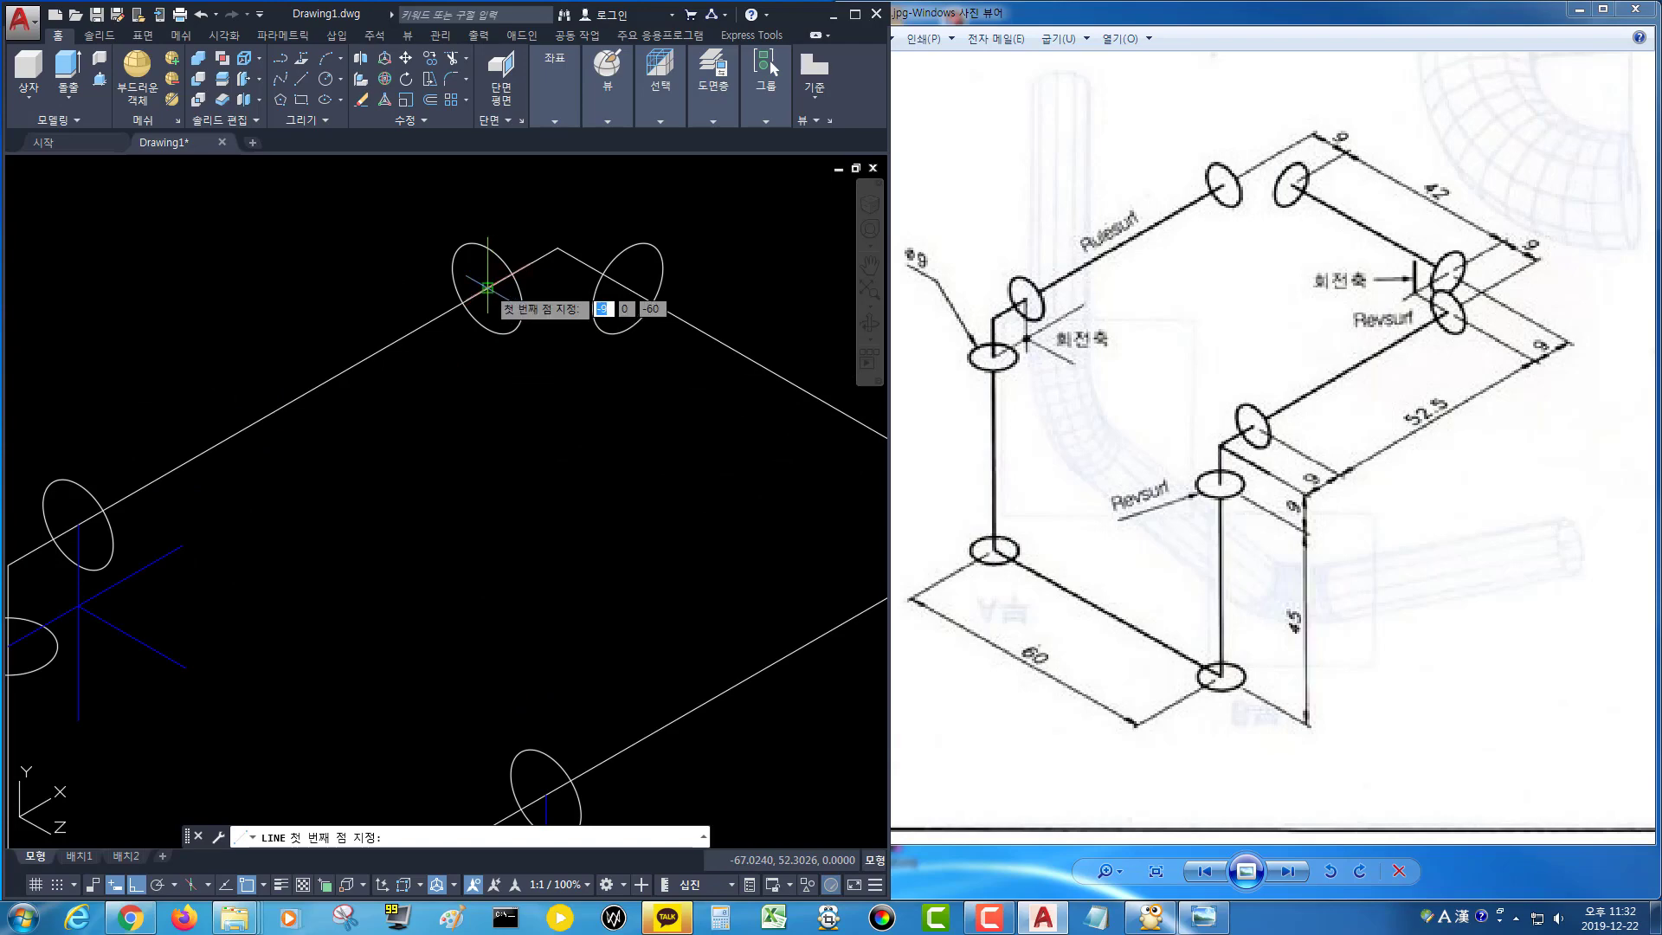
pyautogui.click(488, 286)
pyautogui.click(616, 372)
pyautogui.press('Return')
pyautogui.press('Return')
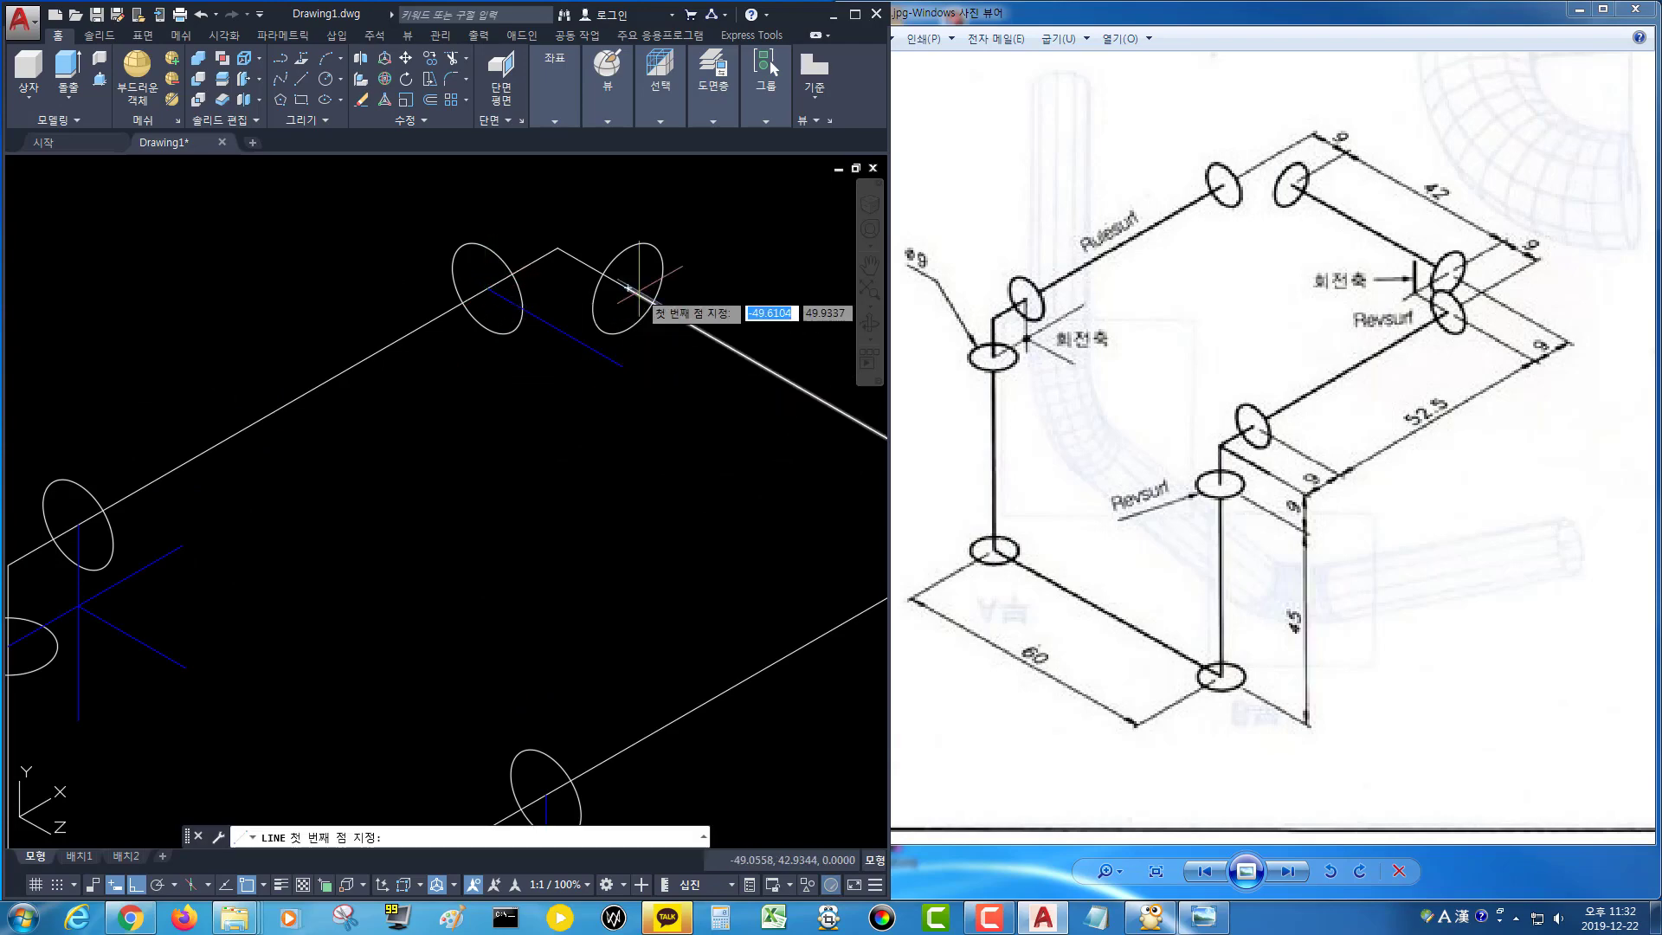
pyautogui.click(628, 288)
pyautogui.click(488, 367)
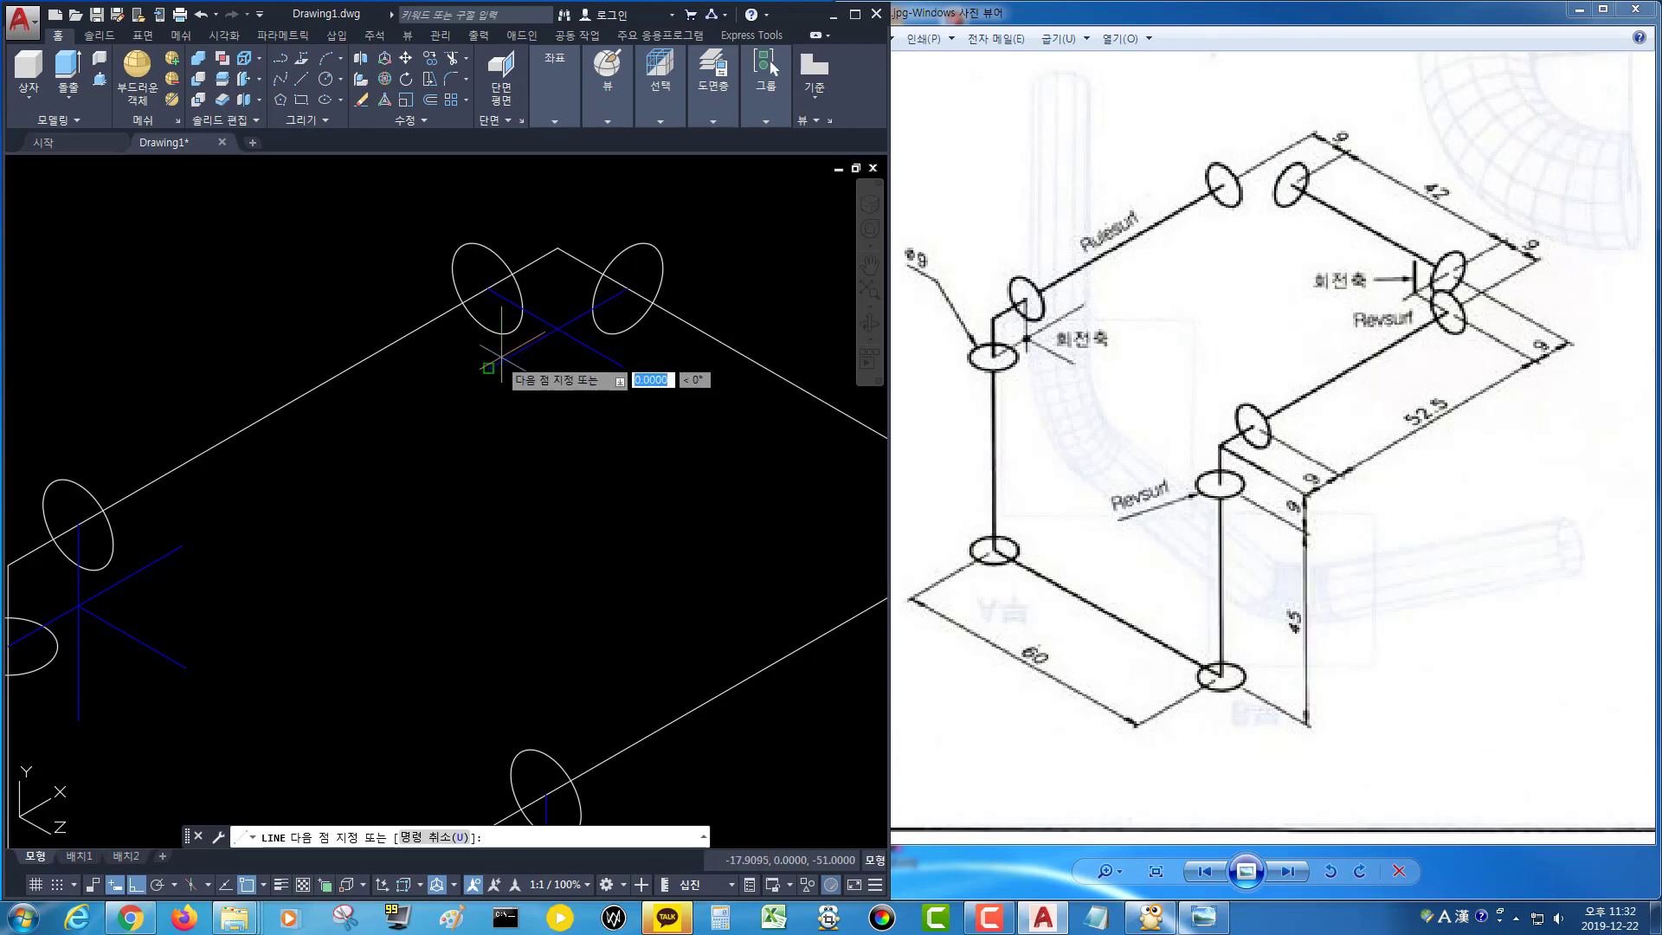
pyautogui.press('Return')
pyautogui.press('Return')
pyautogui.click(558, 329)
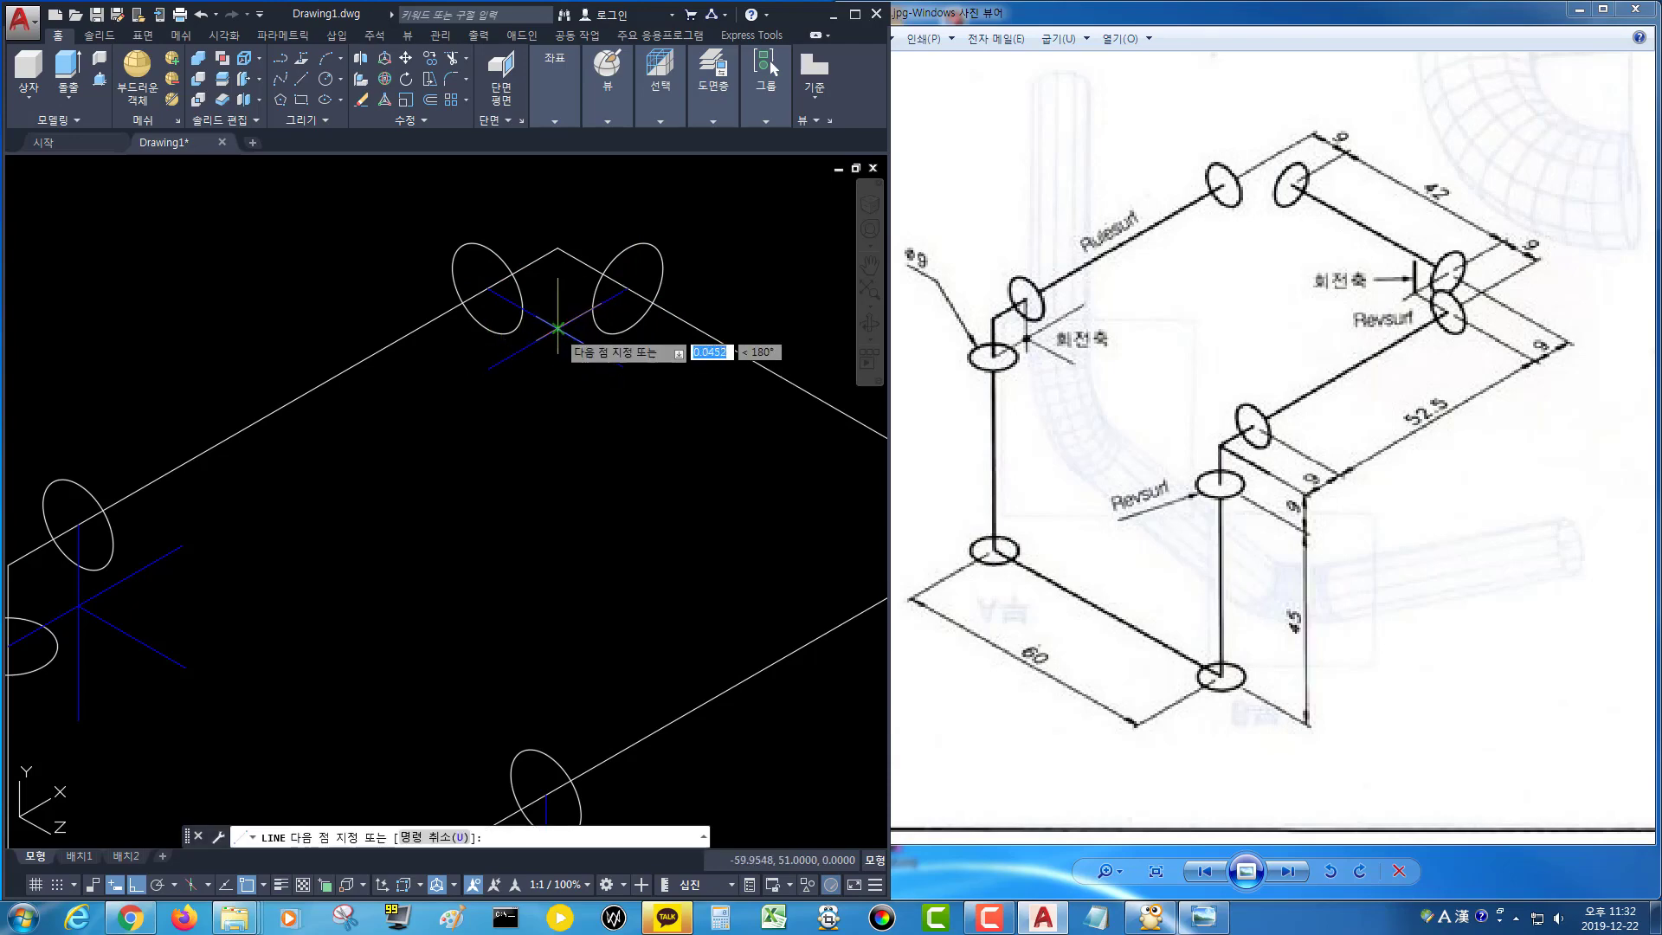
pyautogui.click(568, 192)
pyautogui.press('Return')
# Draw three axis lines through the two circle centres at the right-hand pipe corner.
pyautogui.scroll(-5, 680, 446)
pyautogui.moveTo(681, 443)
pyautogui.mouseDown(button='middle')
pyautogui.moveTo(673, 421)
pyautogui.moveTo(502, 368)
pyautogui.mouseUp(button='middle')
pyautogui.scroll(5, 609, 373)
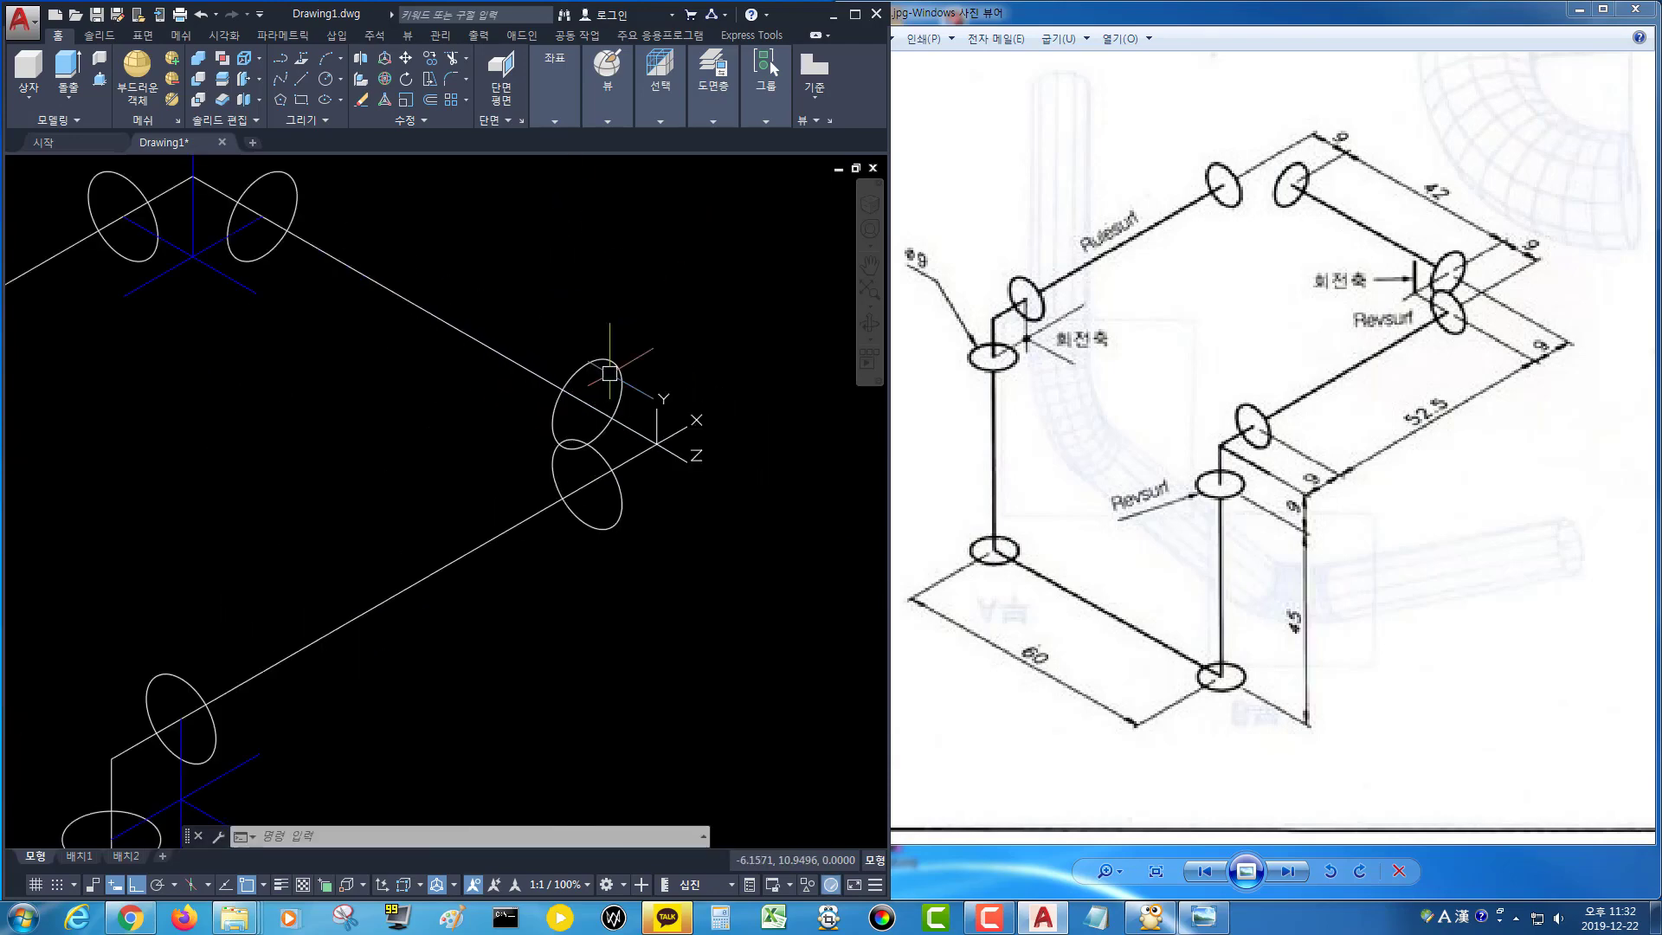
pyautogui.write('l')
pyautogui.press('Return')
pyautogui.click(585, 402)
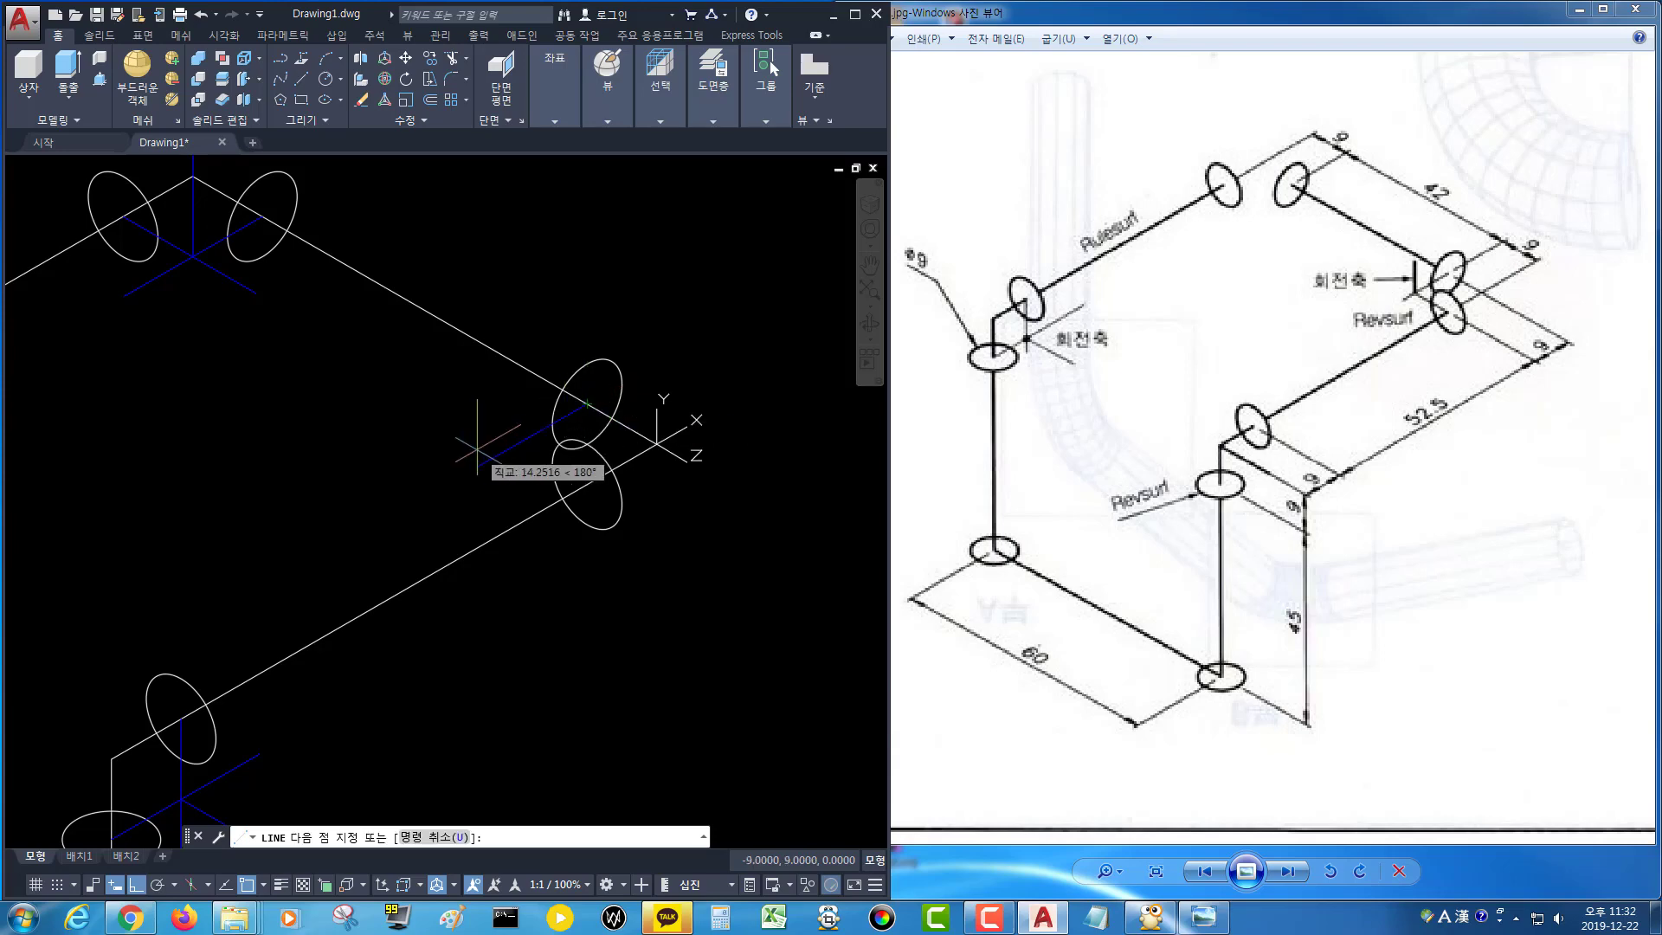
pyautogui.press('Return')
pyautogui.press('Return')
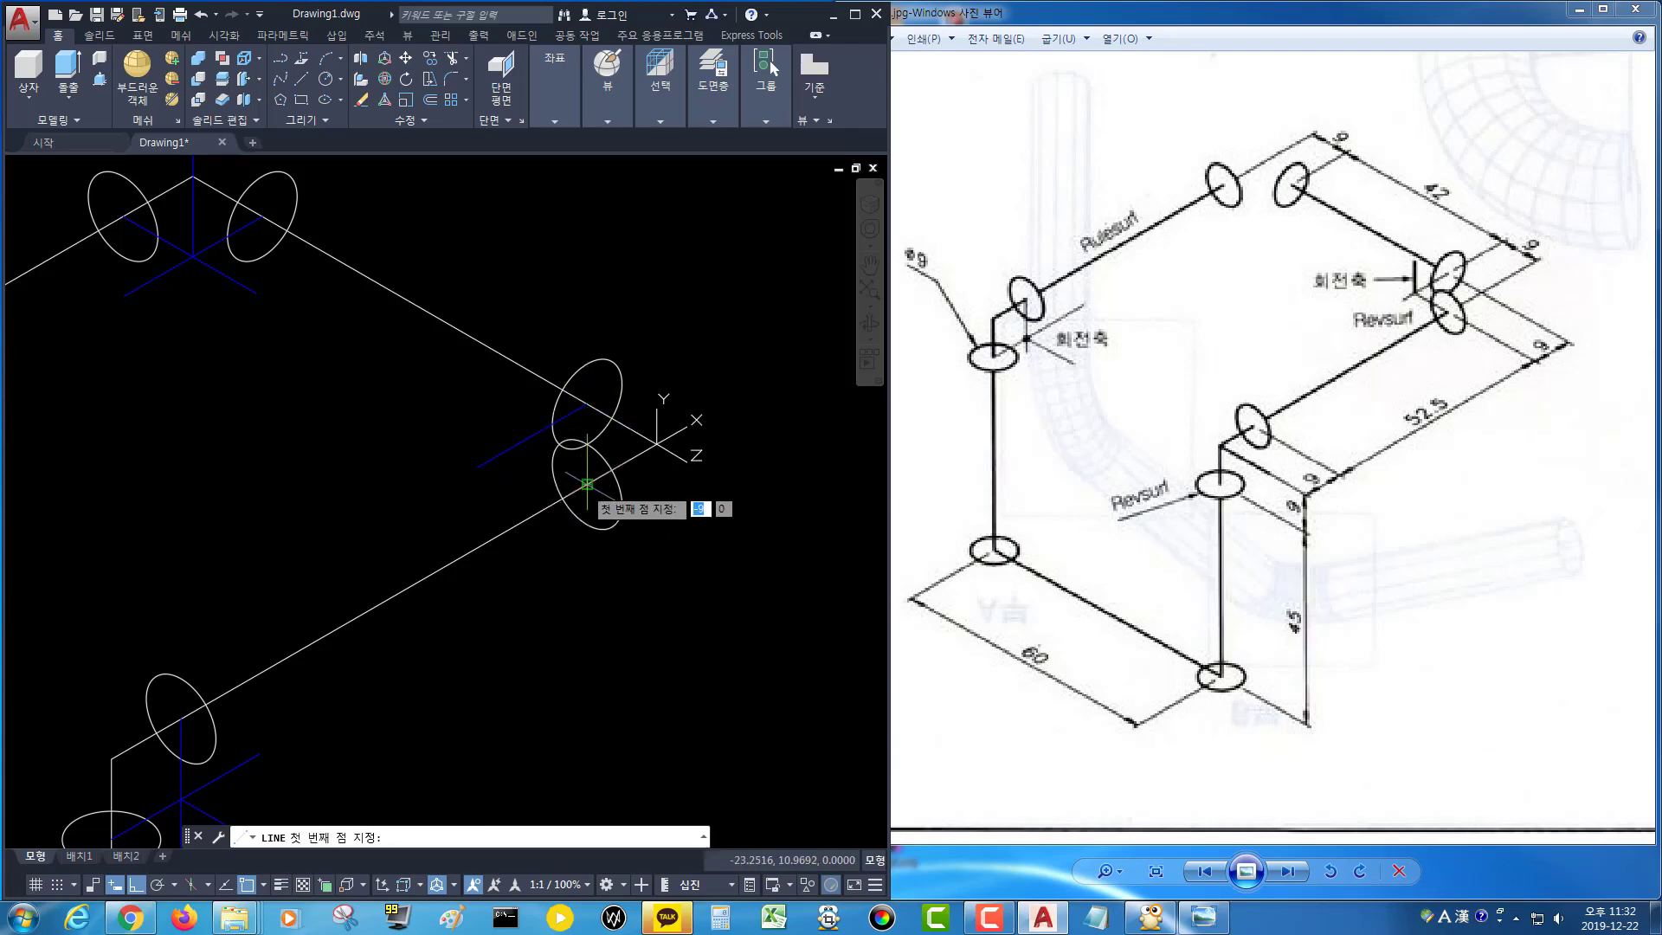
pyautogui.click(586, 484)
pyautogui.click(456, 410)
pyautogui.press('Return')
pyautogui.press('Return')
pyautogui.scroll(4, 530, 485)
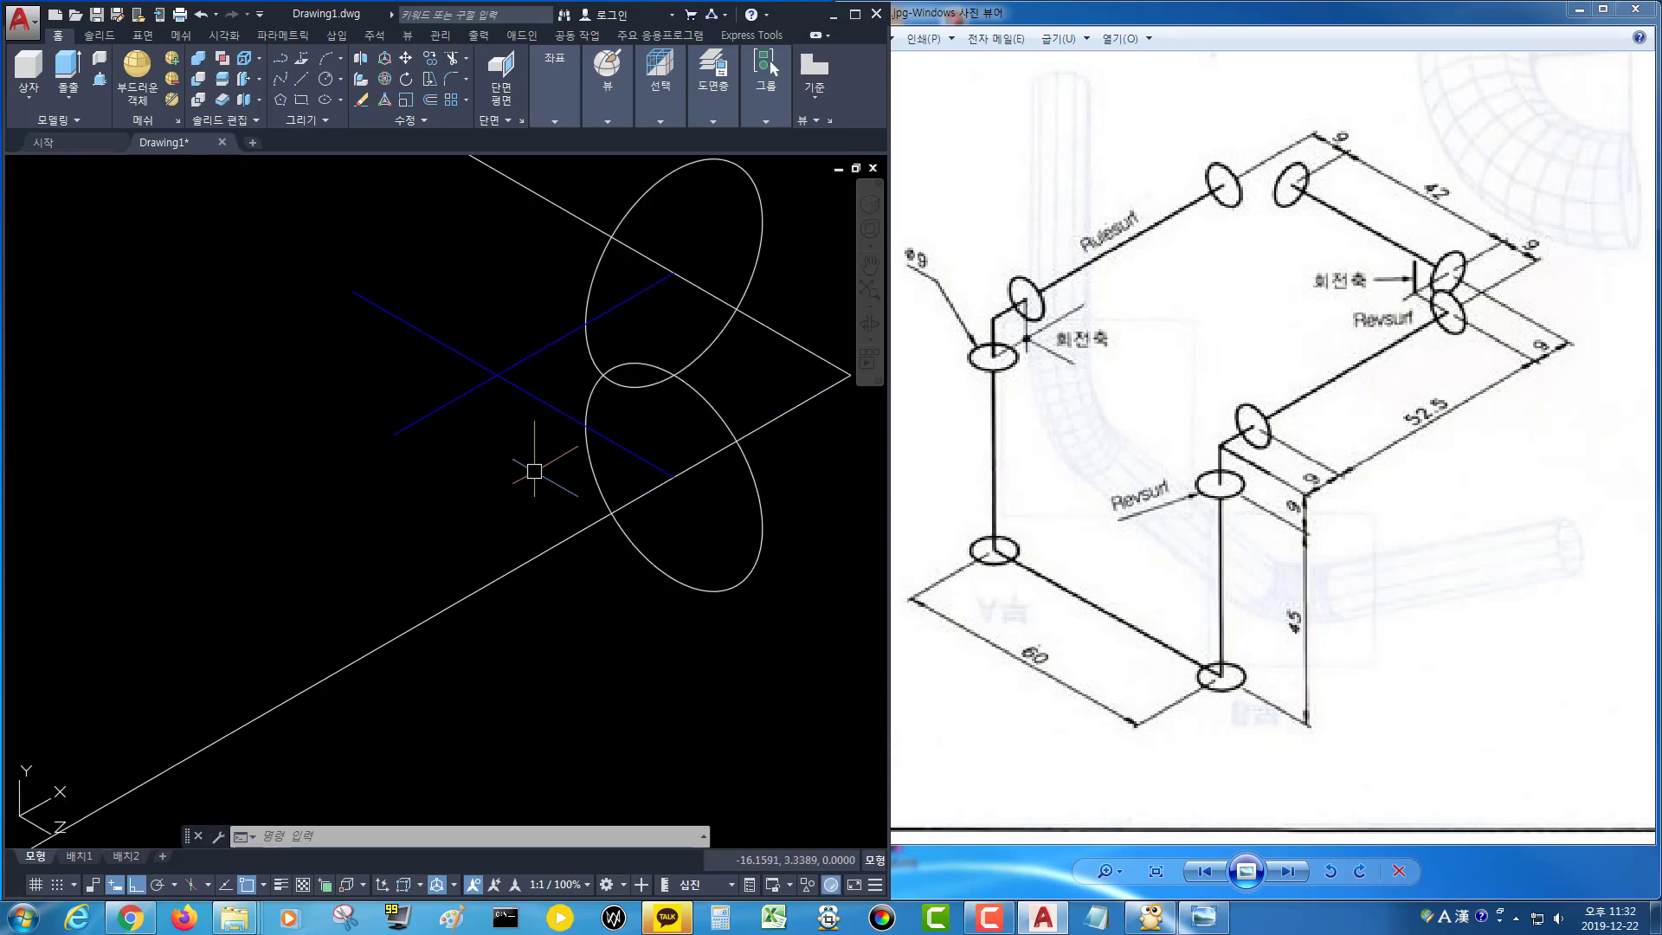
pyautogui.click(496, 375)
pyautogui.scroll(-3, 520, 220)
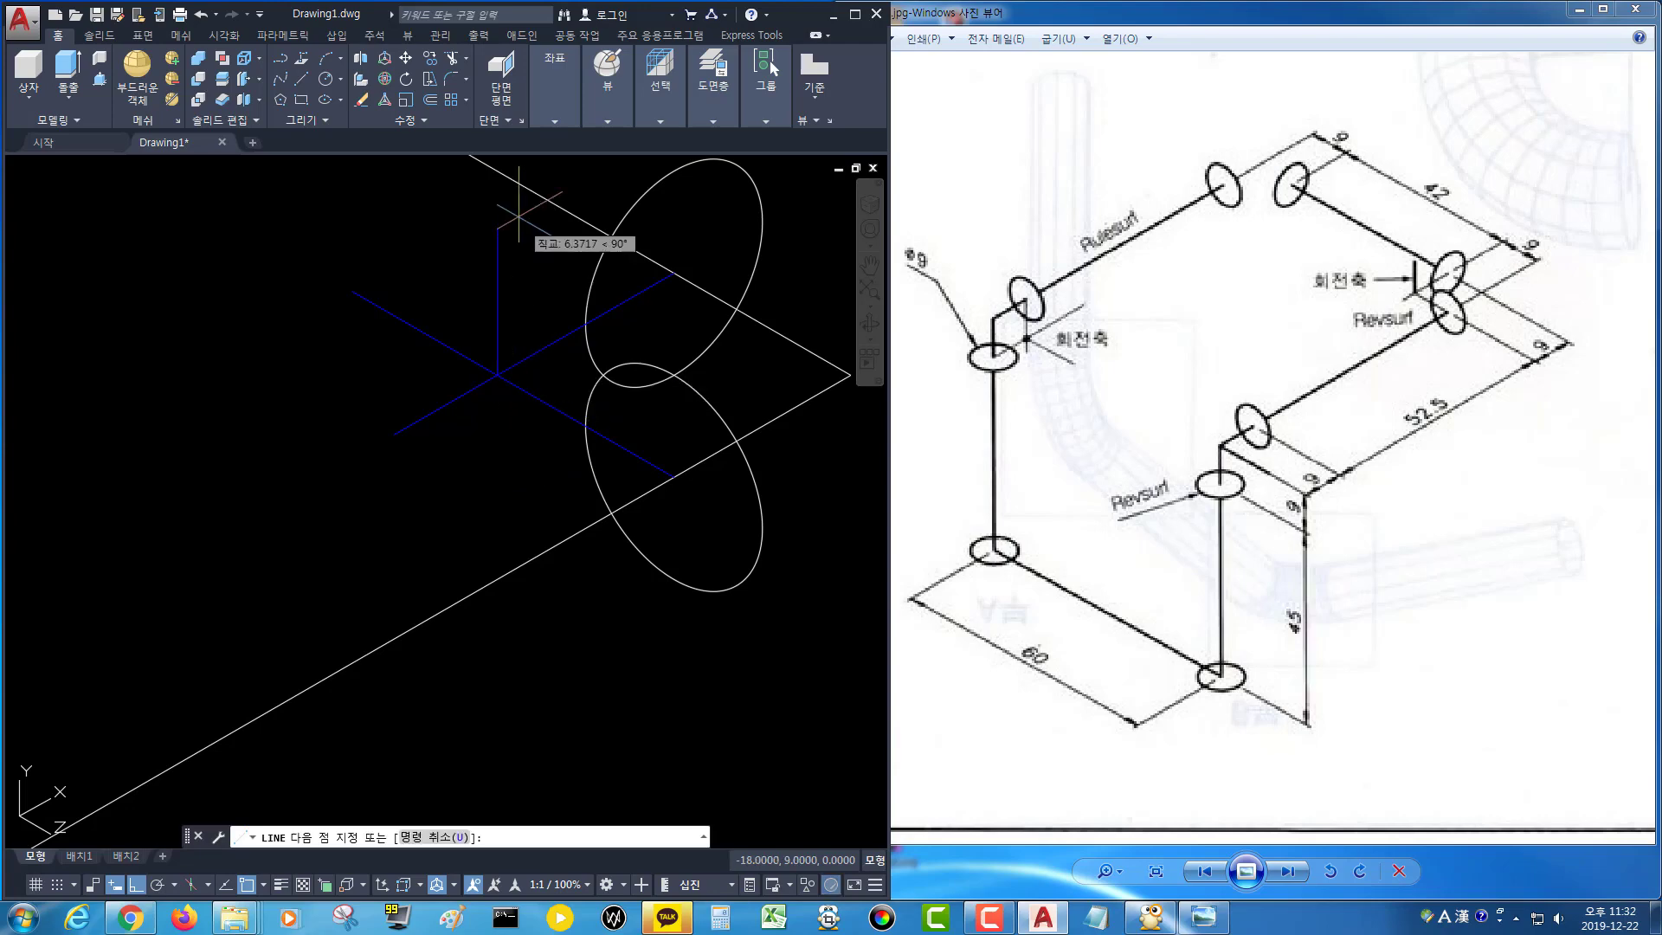
pyautogui.moveTo(517, 218); pyautogui.dragTo(557, 391, button='middle')
pyautogui.click(583, 296)
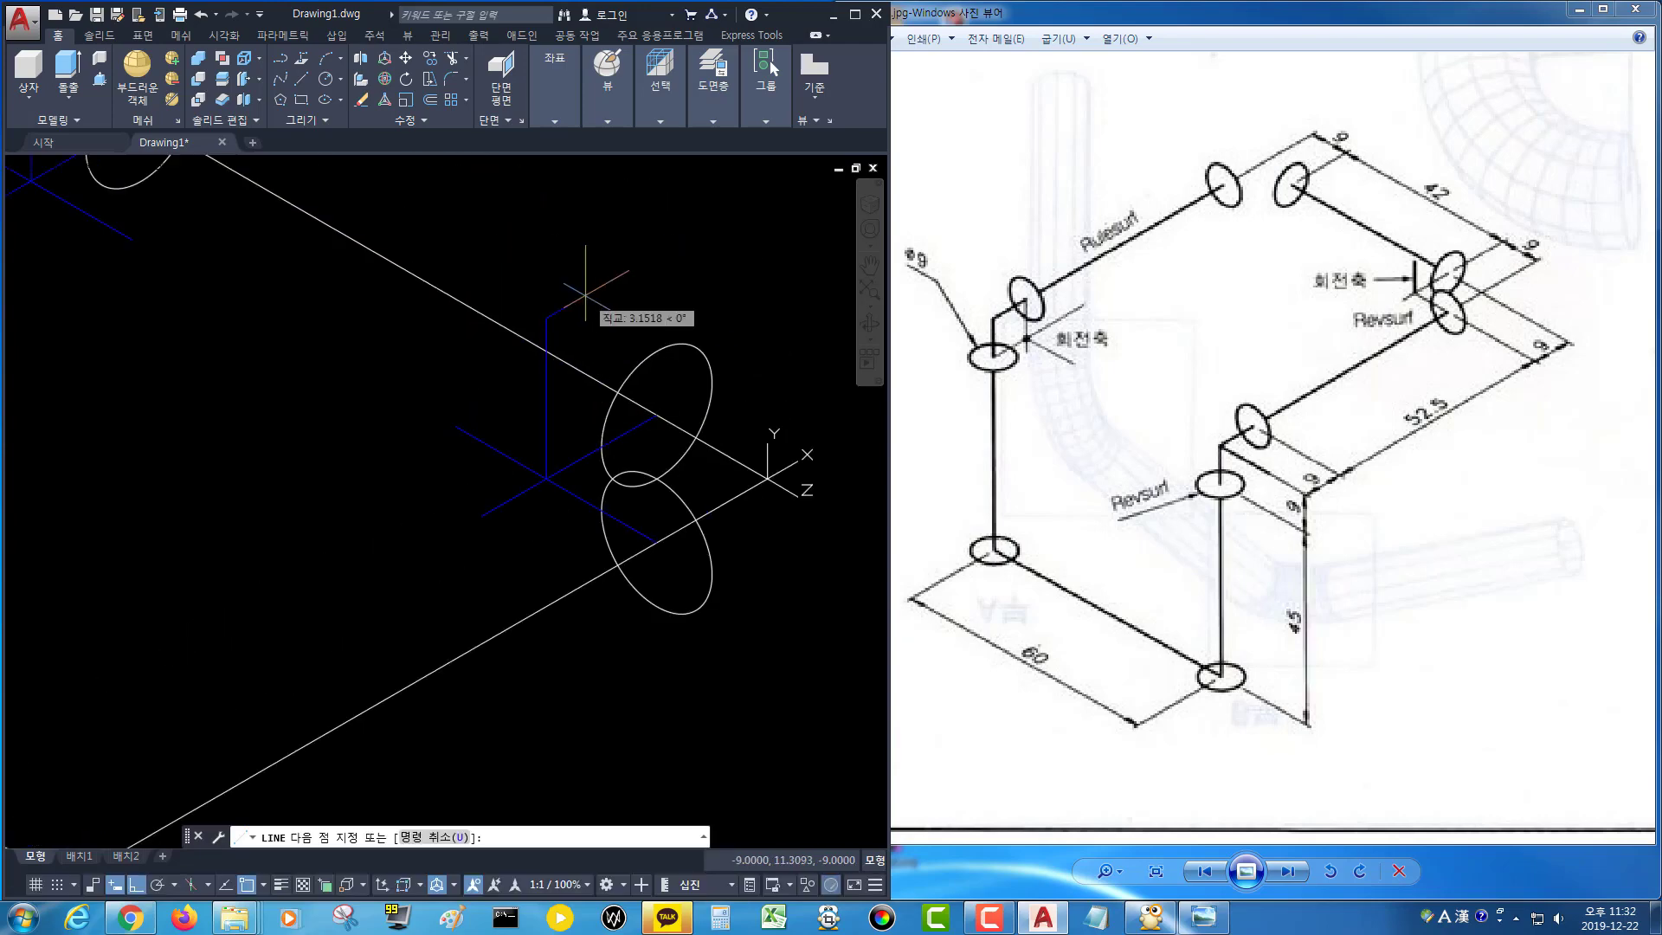
pyautogui.press('Return')
# Revolve the left-hand corner circle 90° about its axis line with Revsurf to form an elbow.
pyautogui.scroll(-4, 555, 321)
pyautogui.moveTo(413, 380); pyautogui.dragTo(541, 378, button='middle')
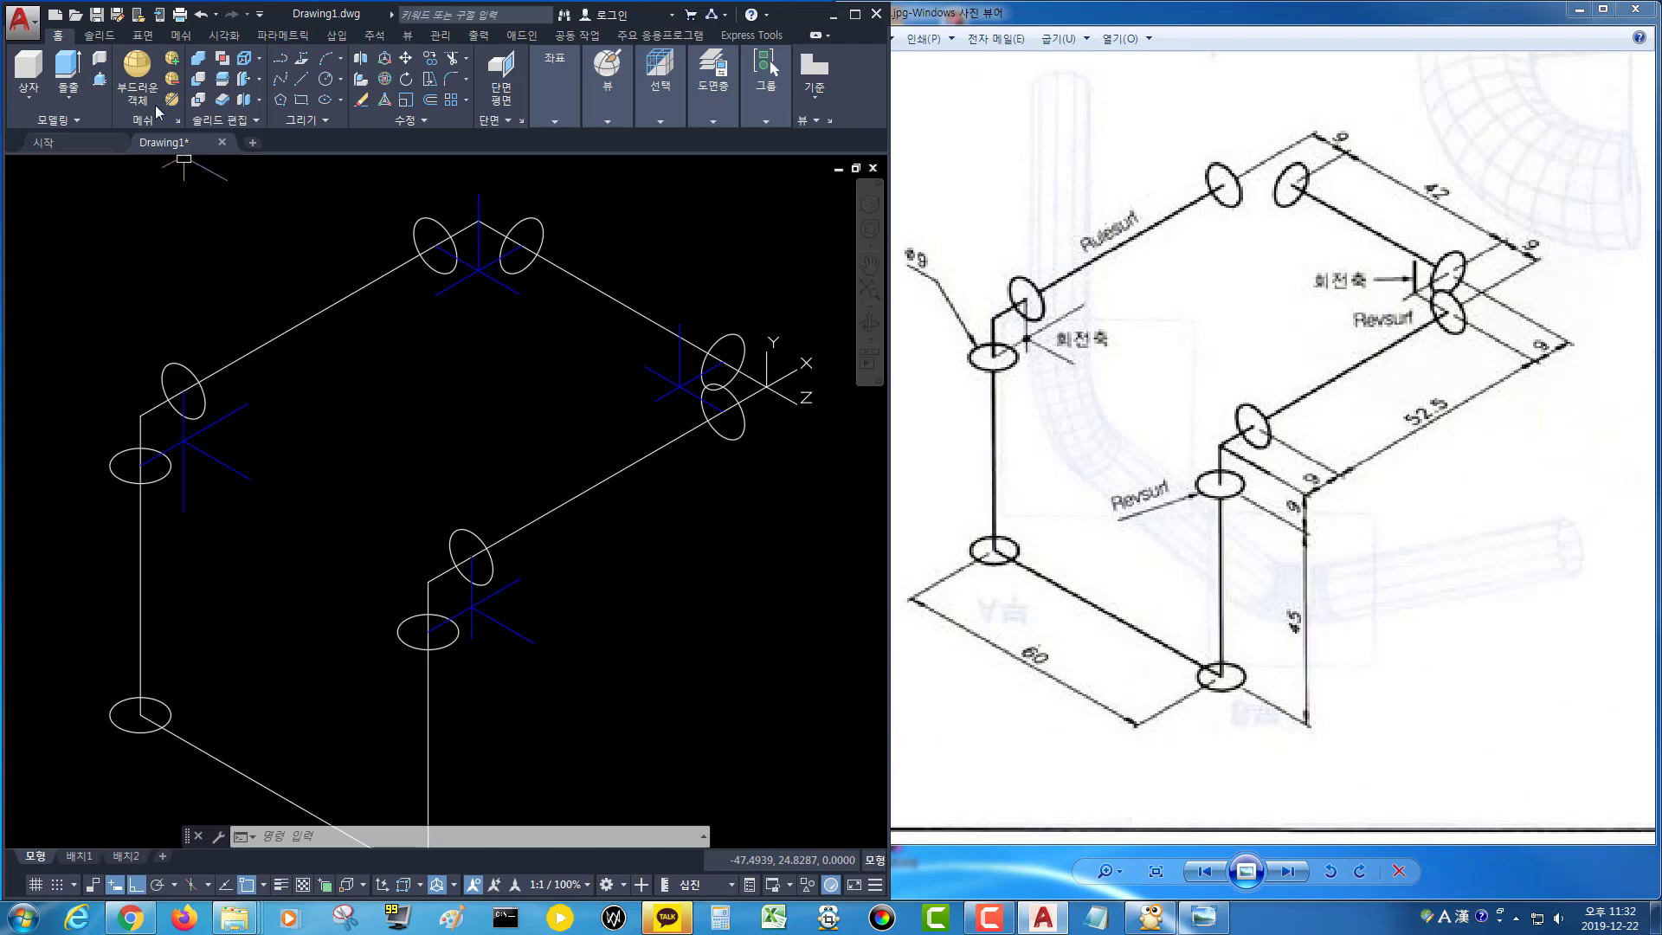
pyautogui.click(180, 35)
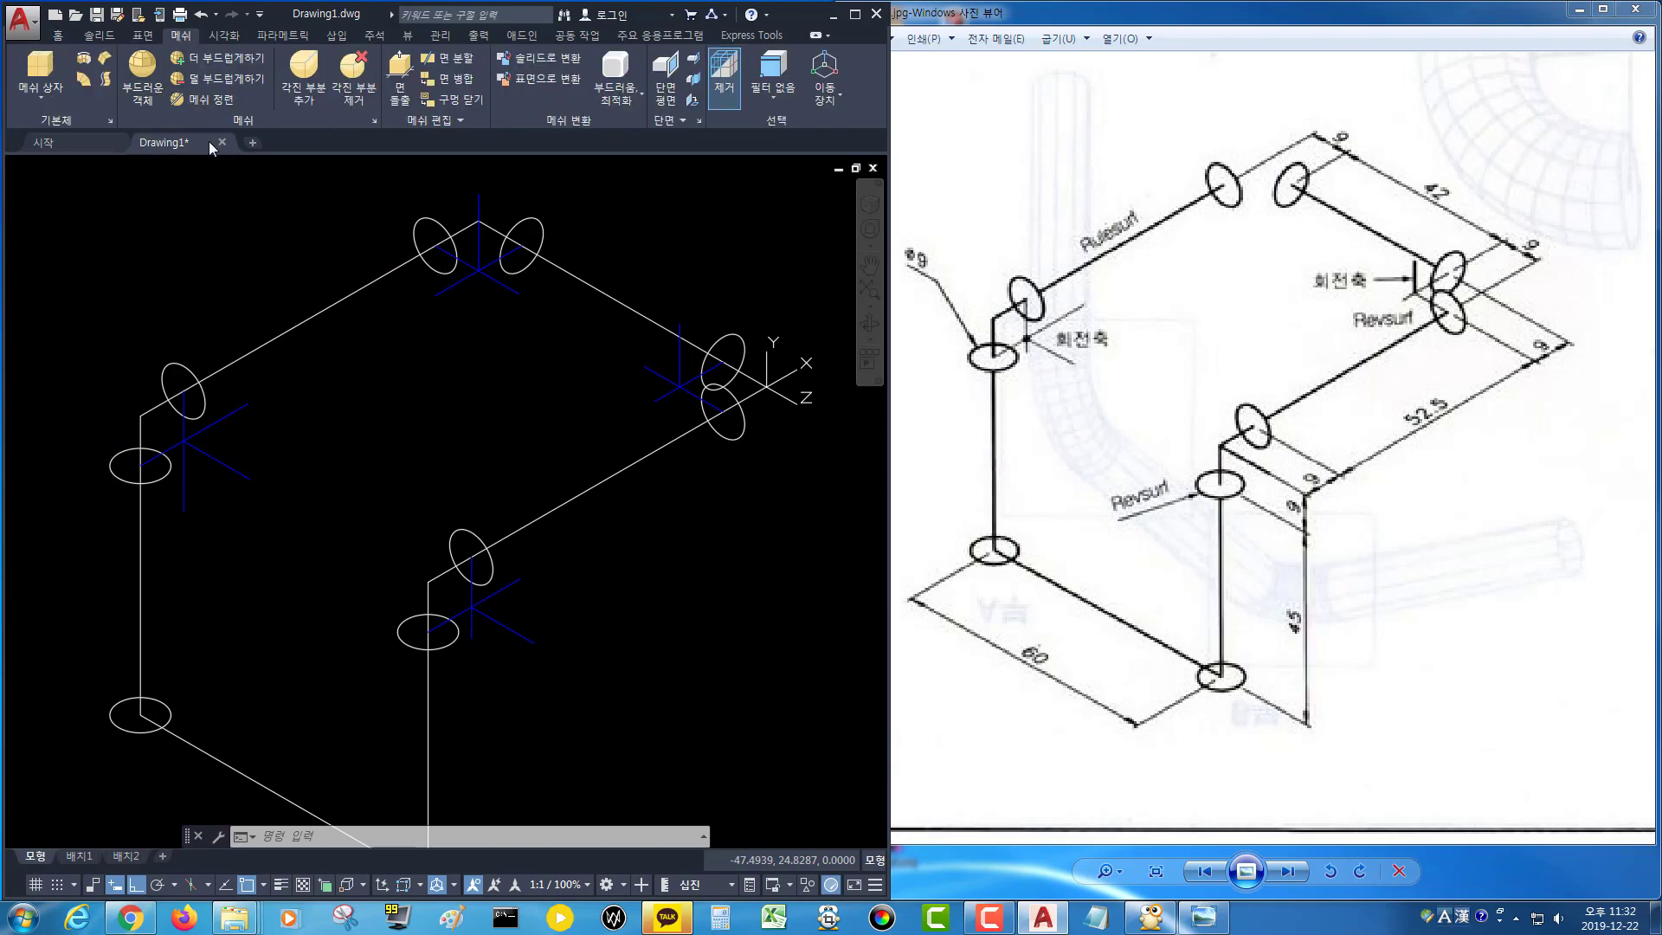
pyautogui.click(86, 62)
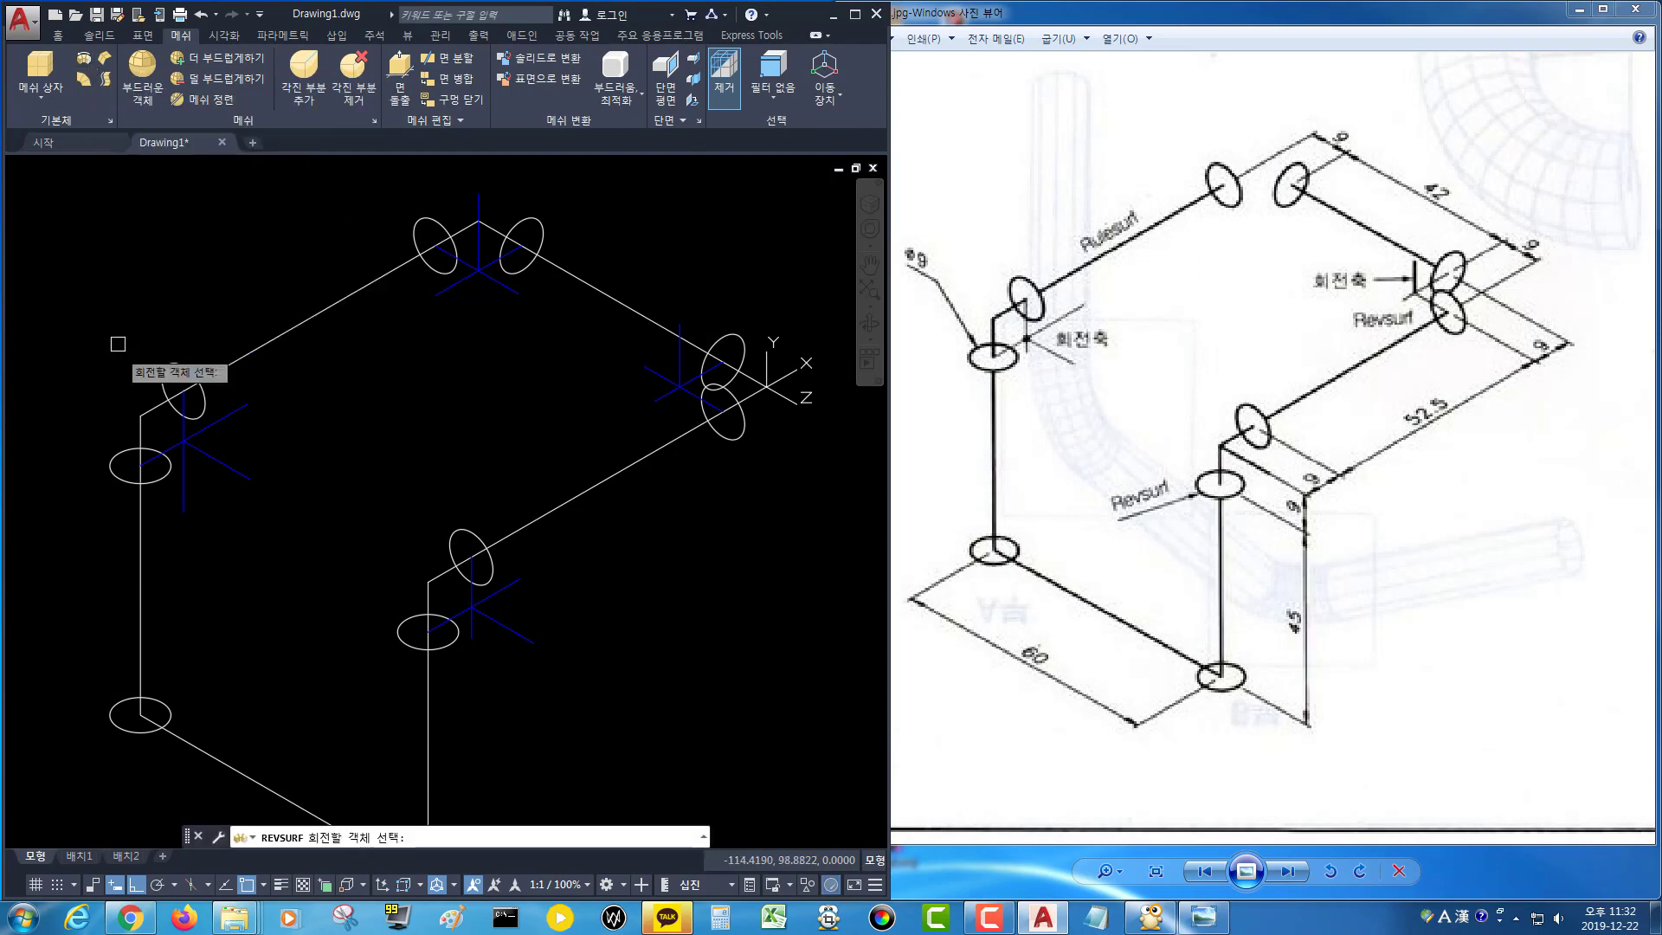
pyautogui.click(158, 476)
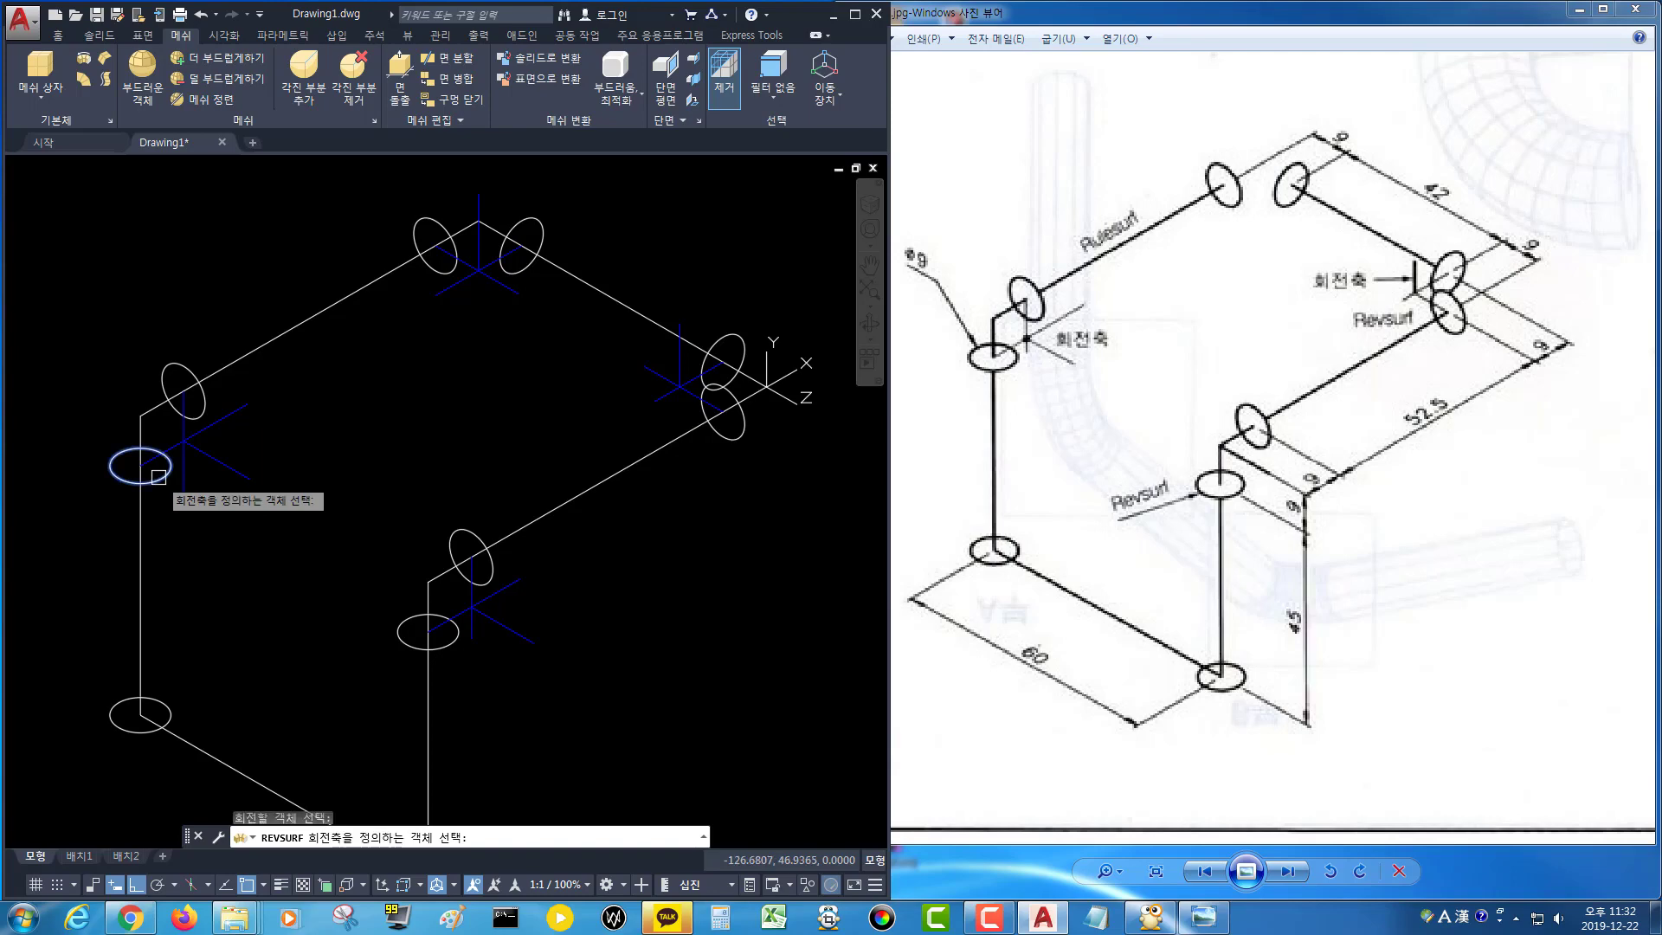
pyautogui.click(218, 465)
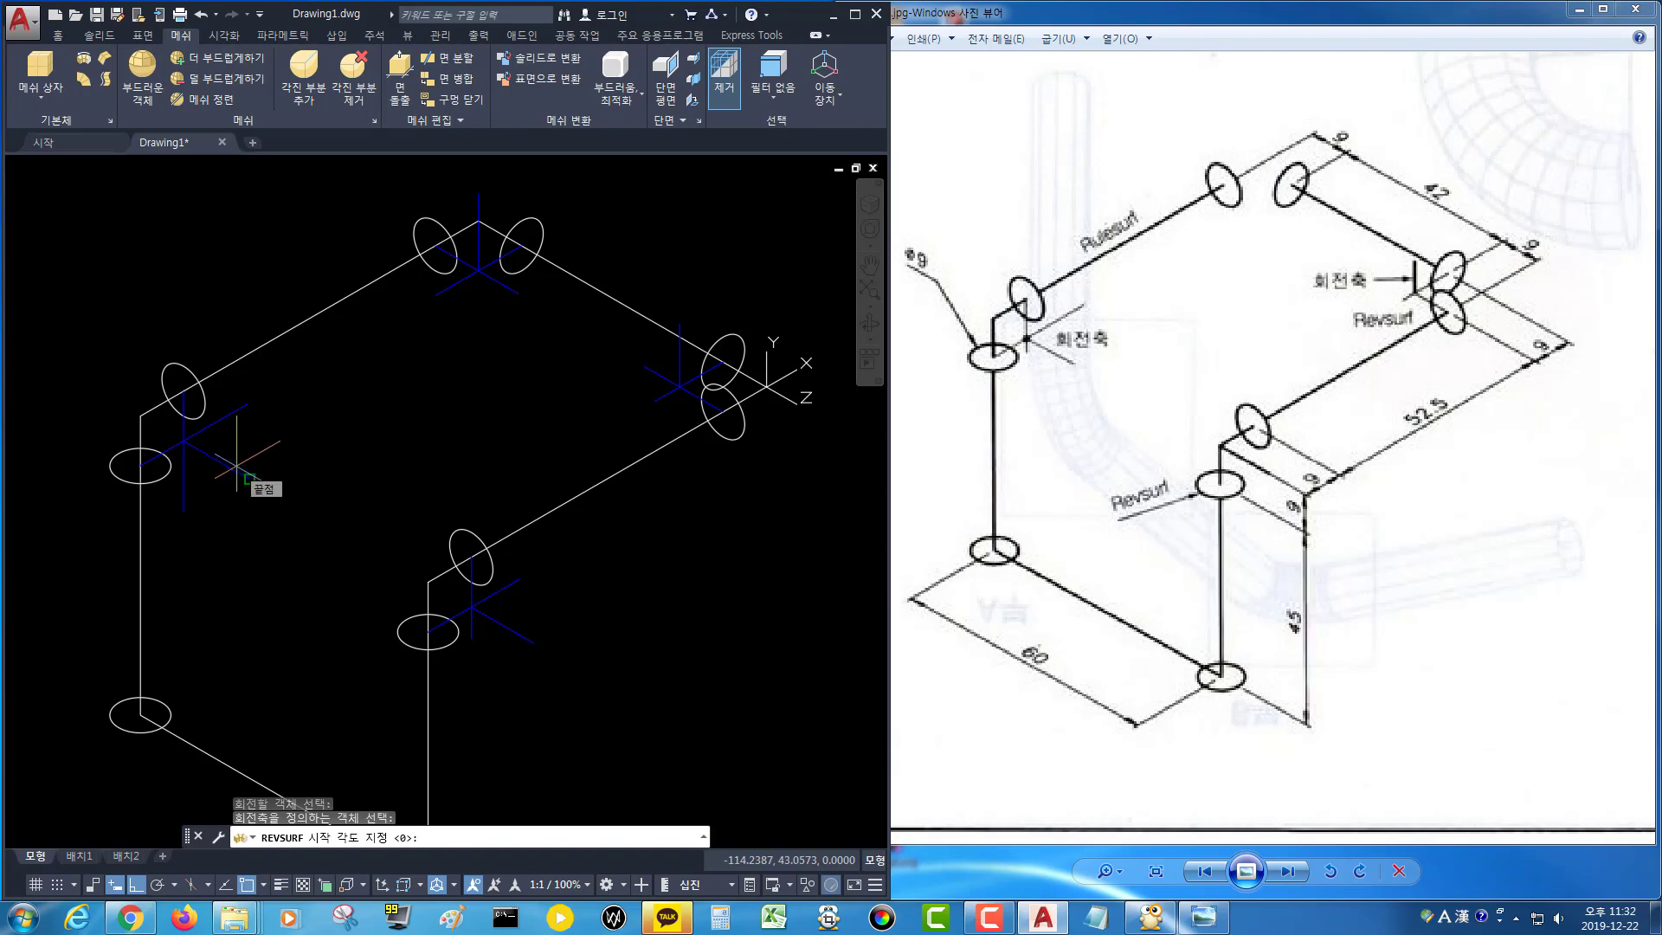
pyautogui.press('Return')
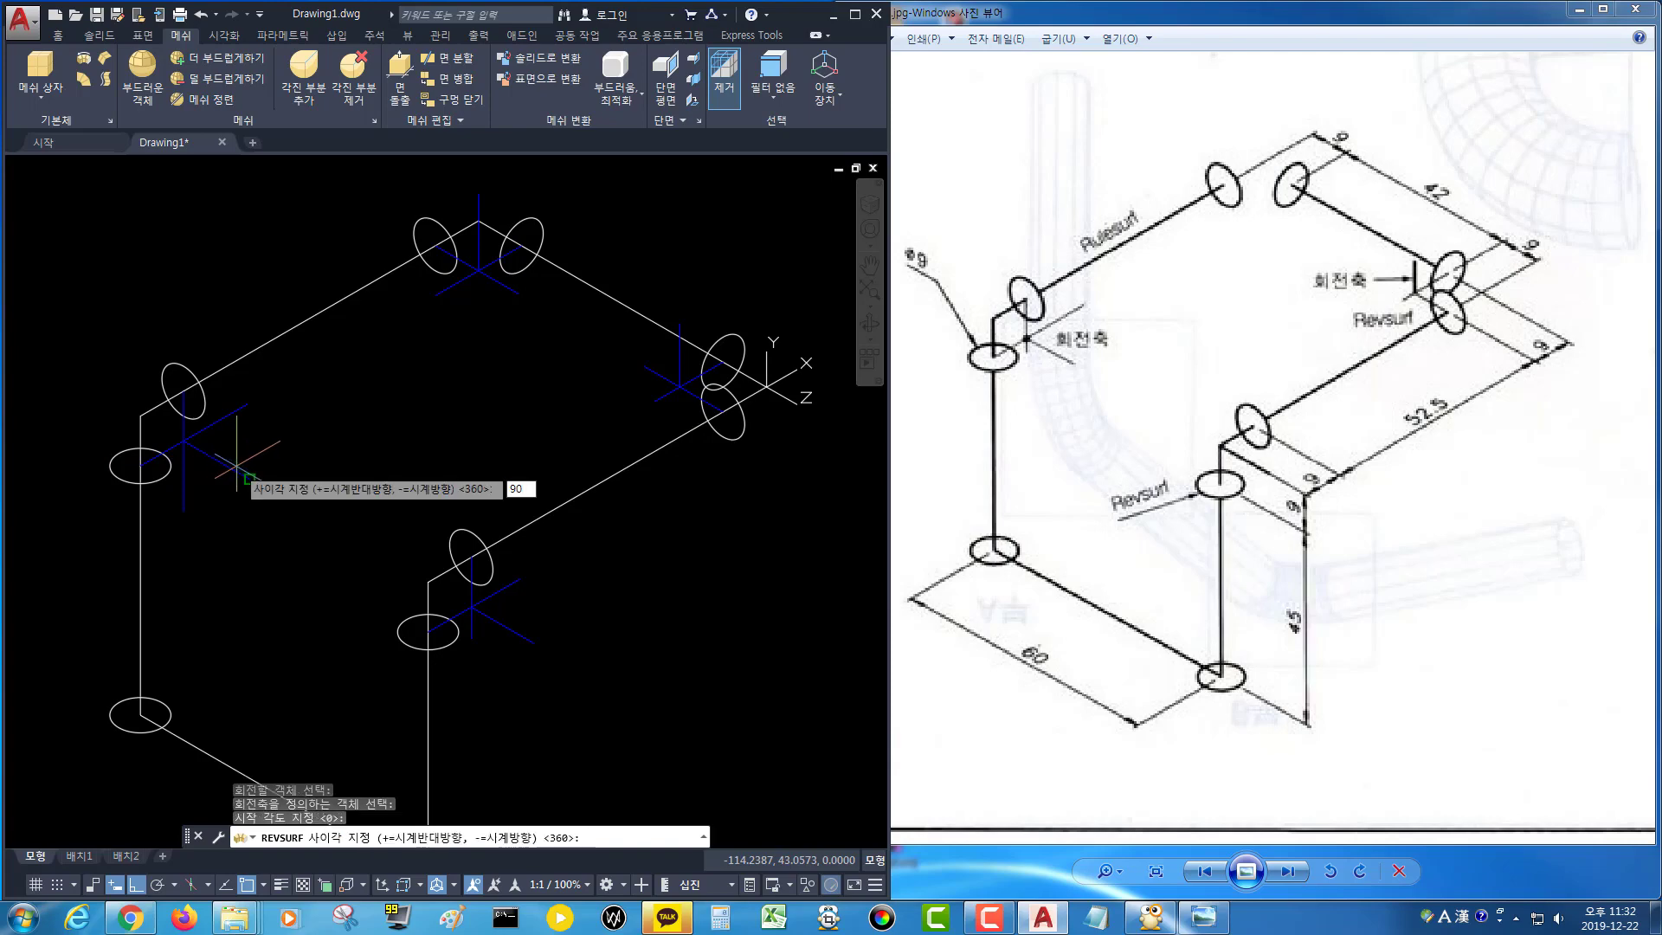
pyautogui.write('90')
pyautogui.press('Return')
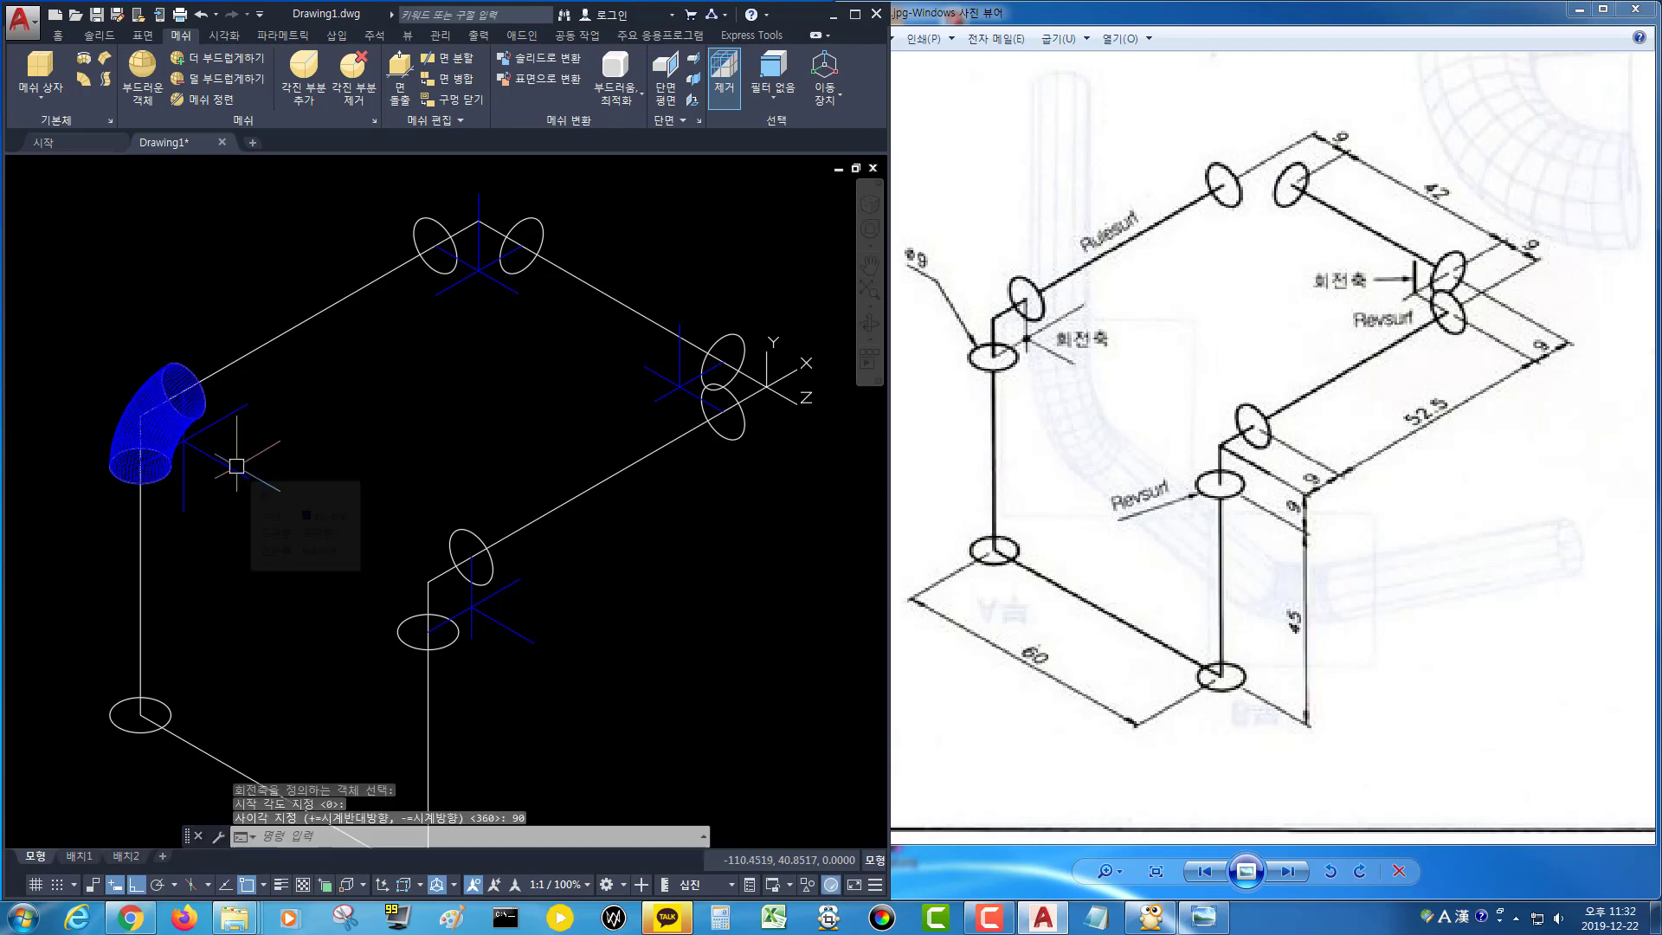
# Try revolving the inner corner circle a full 360° about its axis line, then undo it.
pyautogui.moveTo(379, 518); pyautogui.dragTo(374, 499, button='middle')
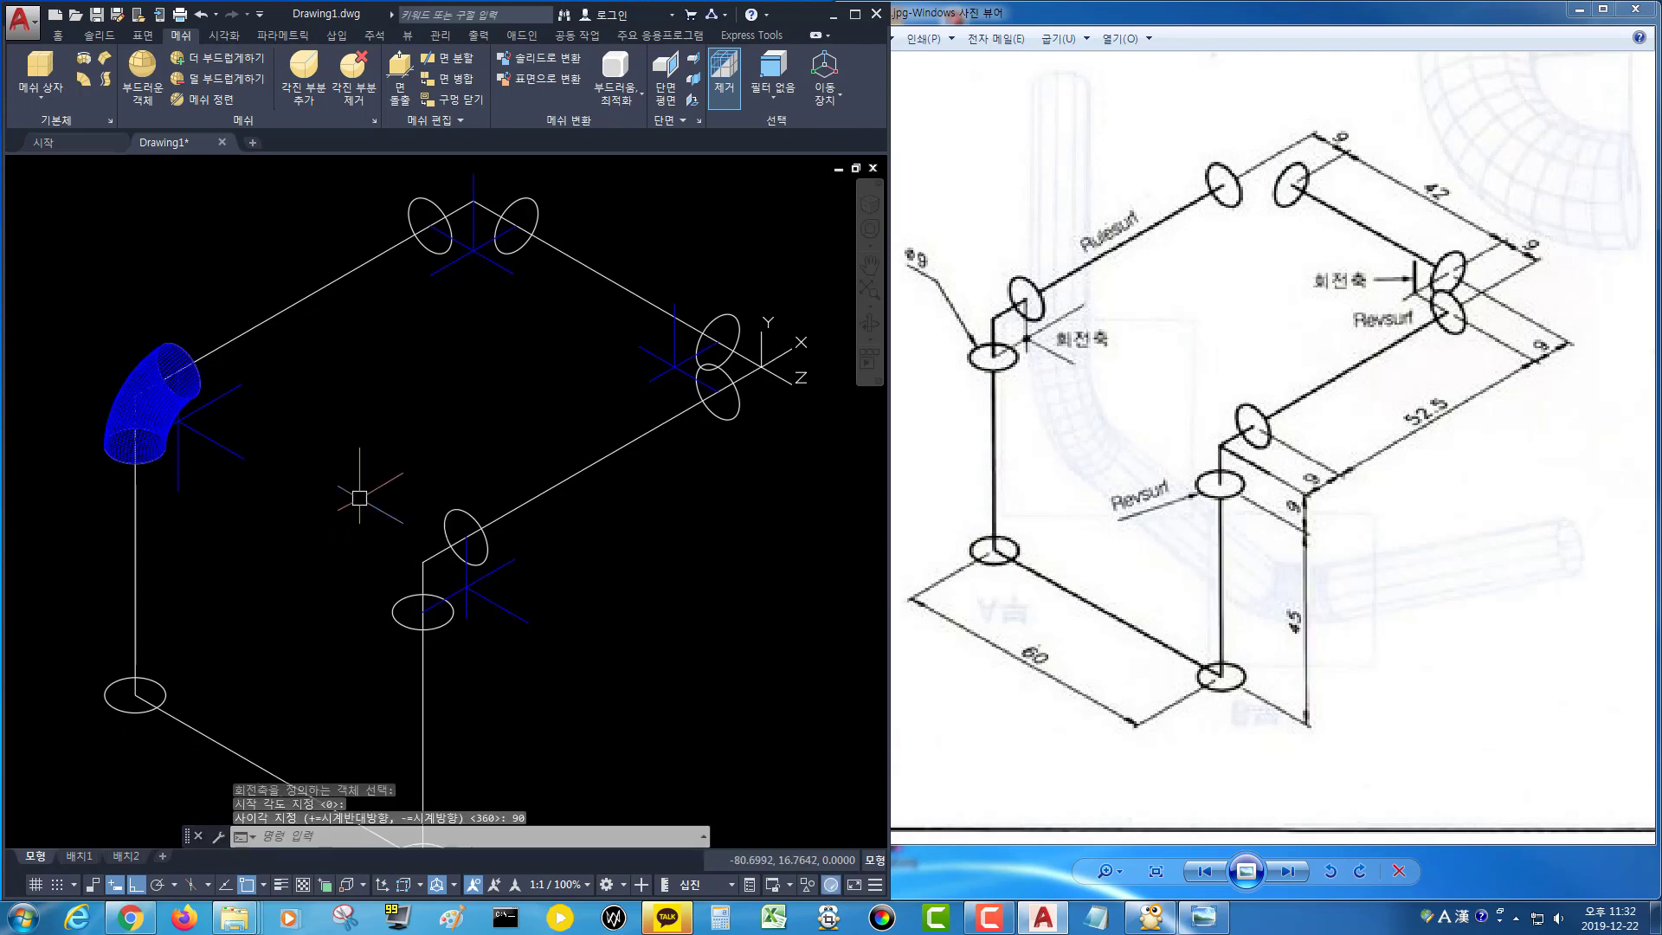
pyautogui.press('Return')
pyautogui.click(443, 630)
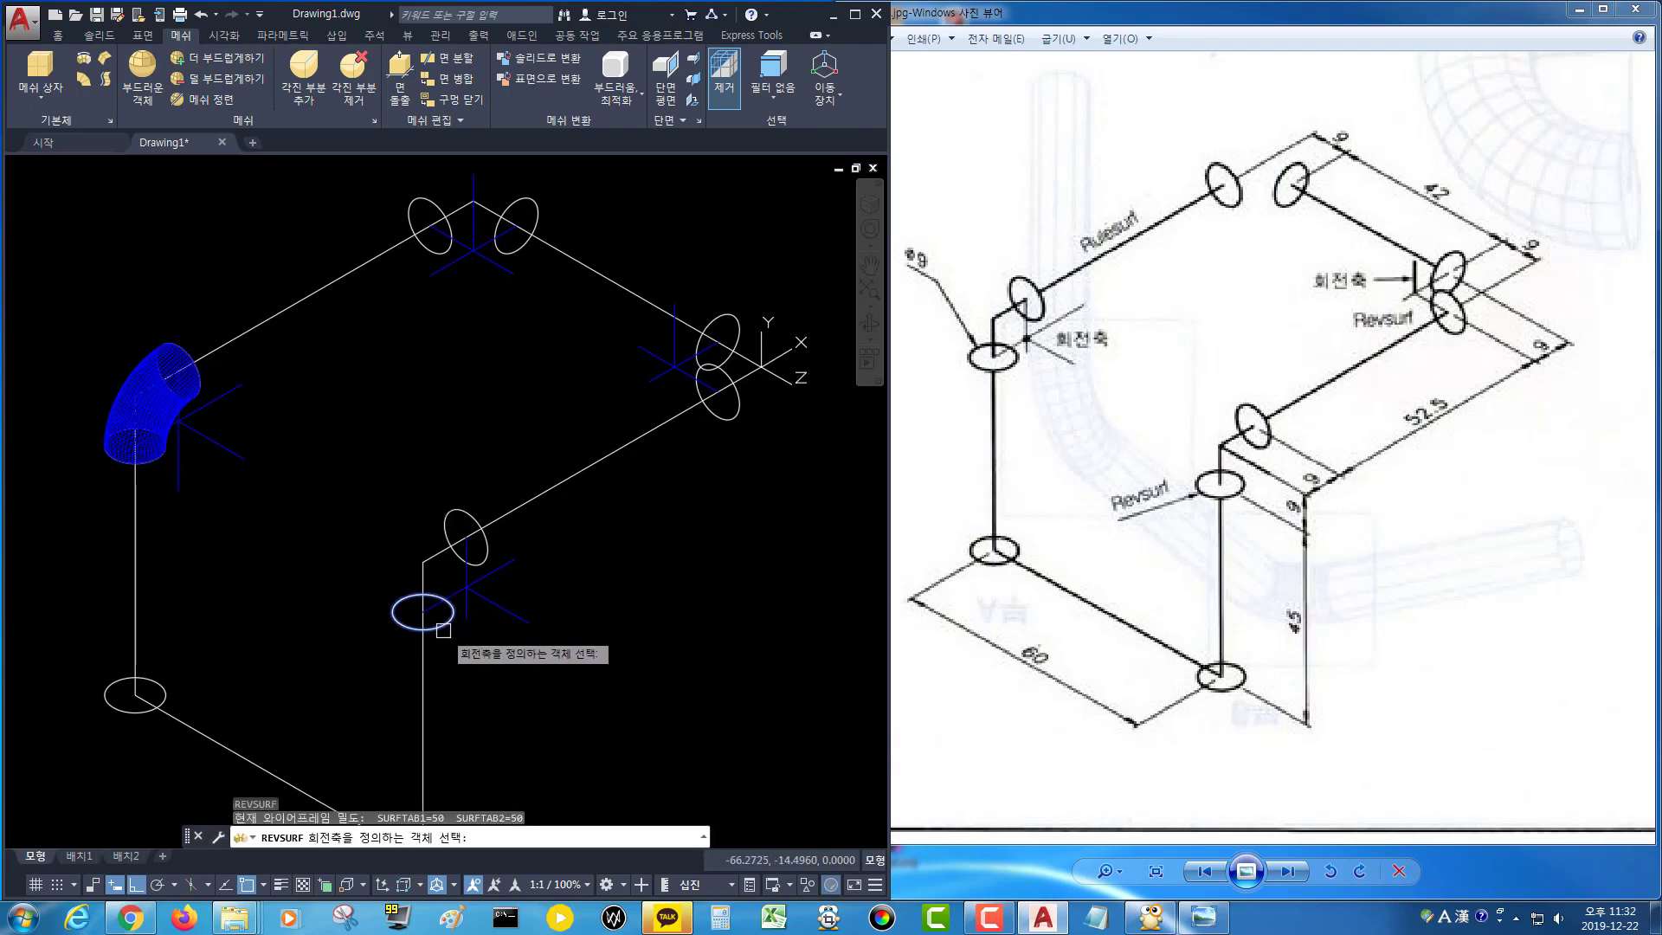
pyautogui.click(499, 601)
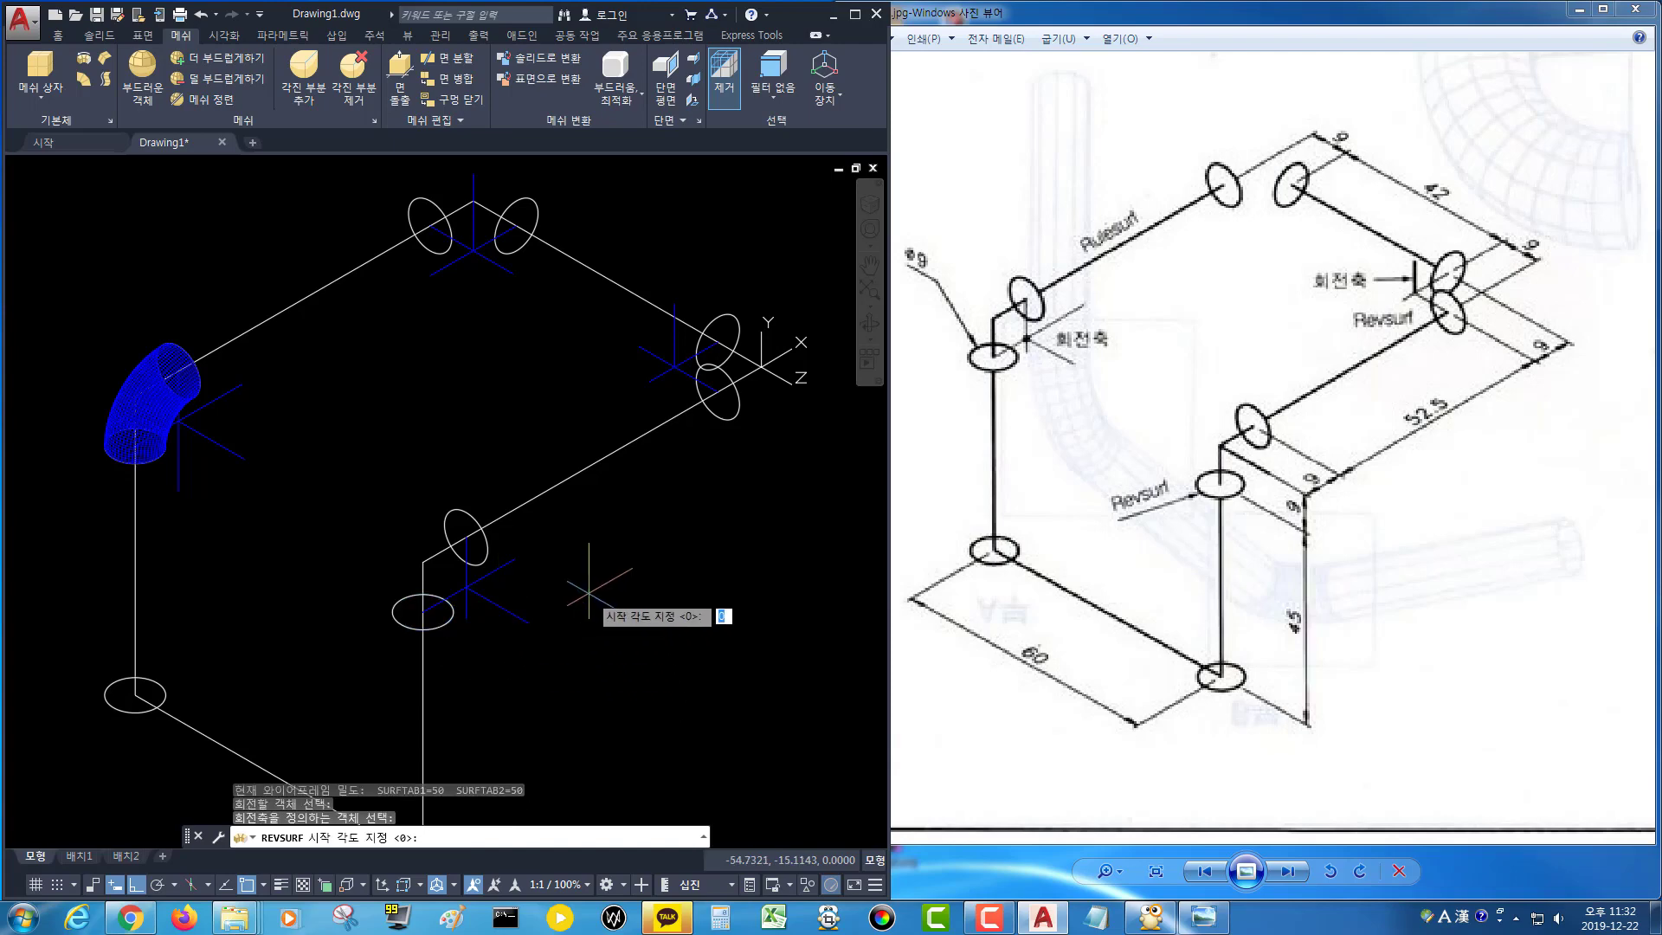
pyautogui.press('Return')
pyautogui.press('Return')
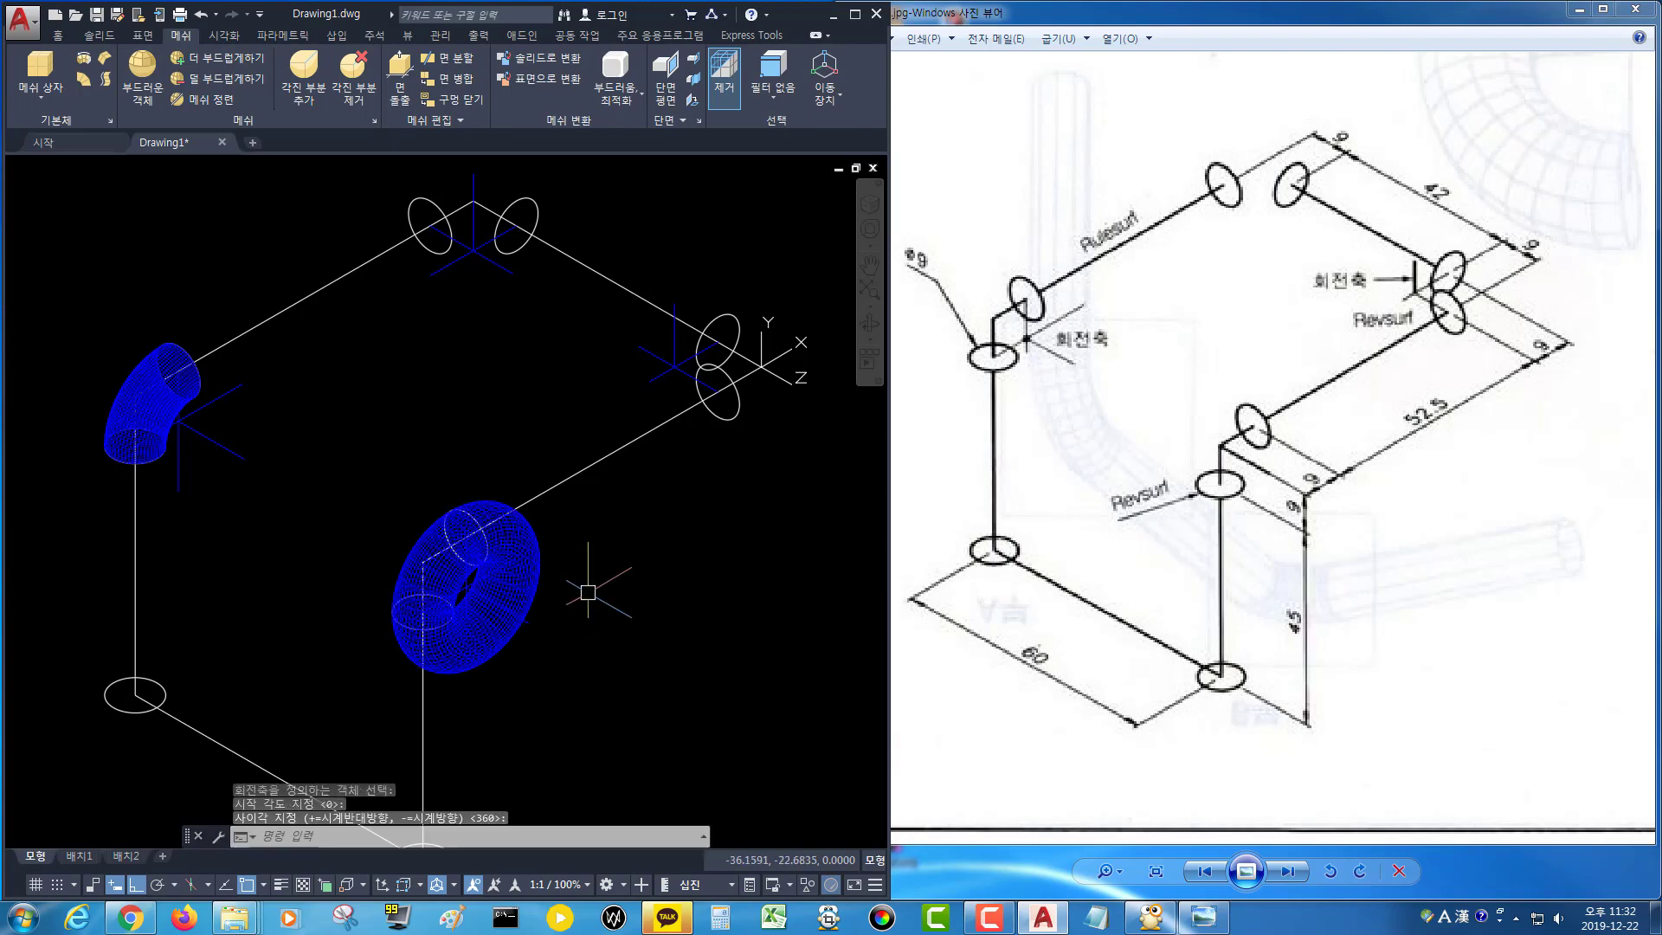
pyautogui.hotkey('ctrl', 'z')
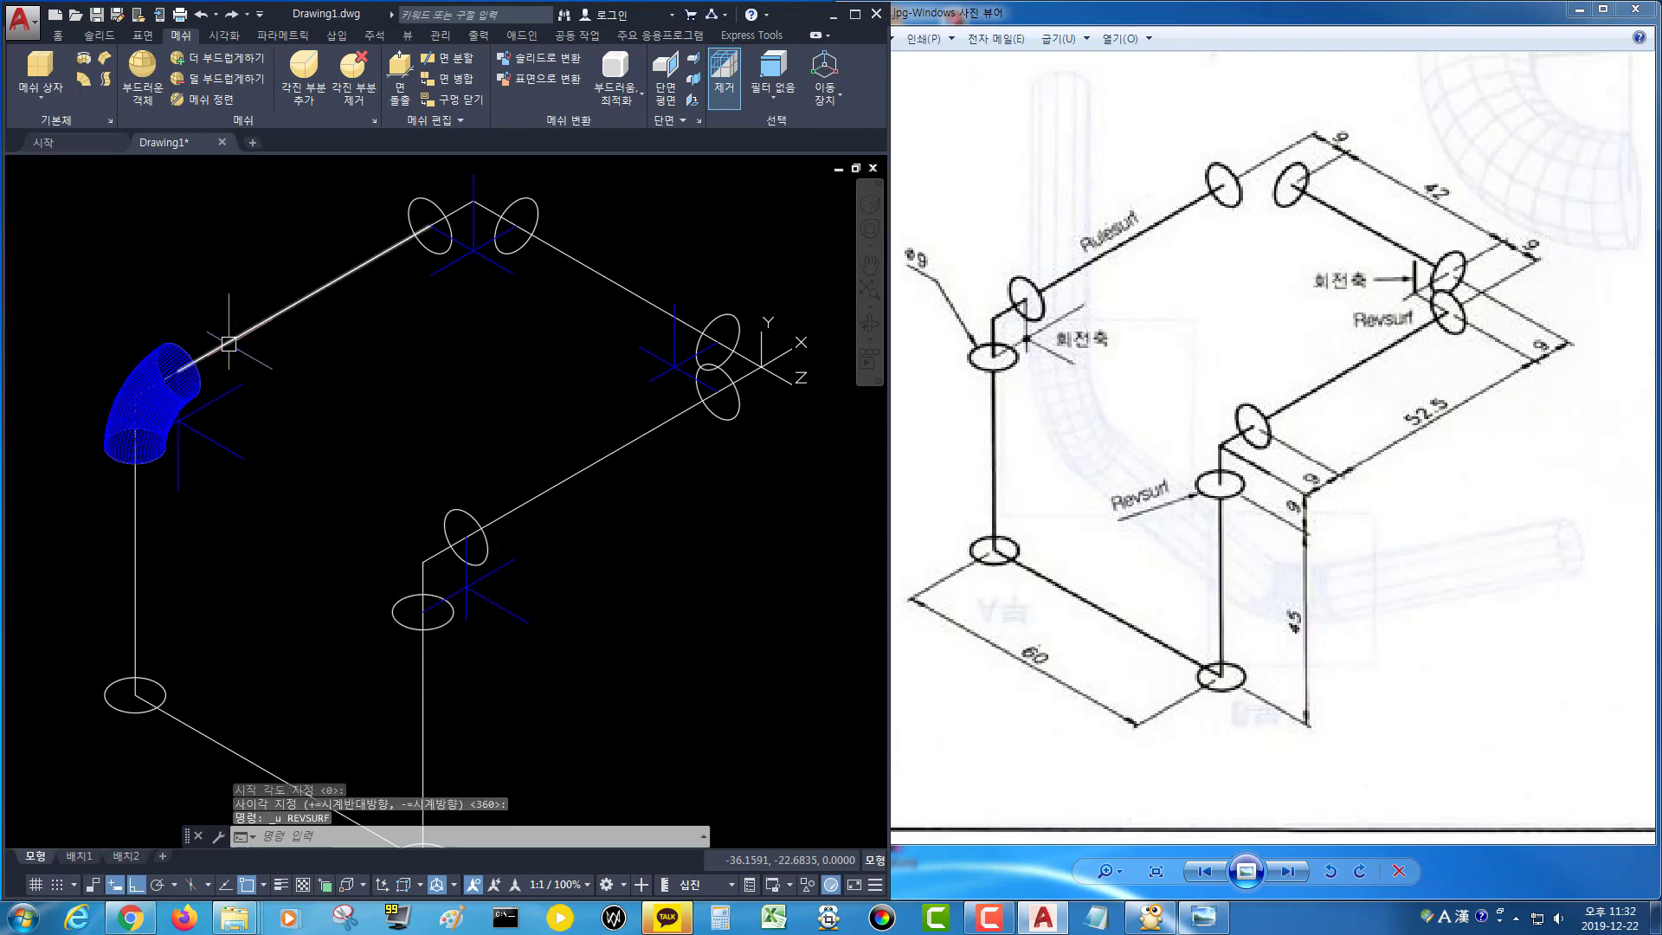
# Revolve the inner corner circle 90° about its axis line with Revsurf to form an elbow.
pyautogui.click(91, 64)
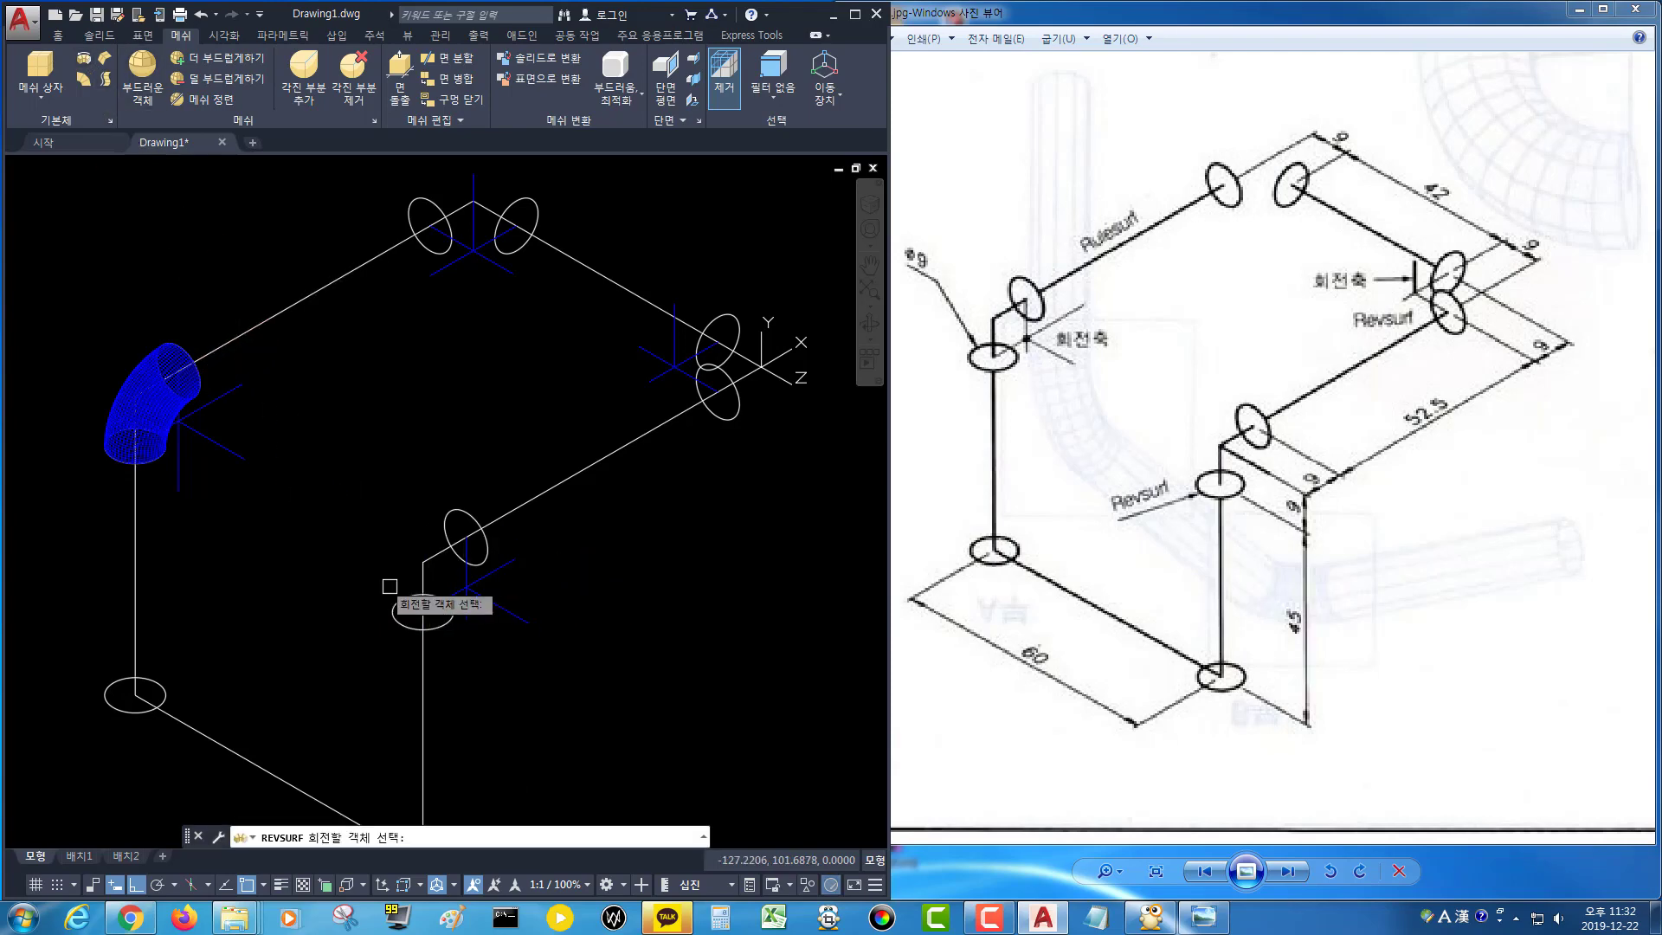
pyautogui.click(446, 618)
pyautogui.click(499, 606)
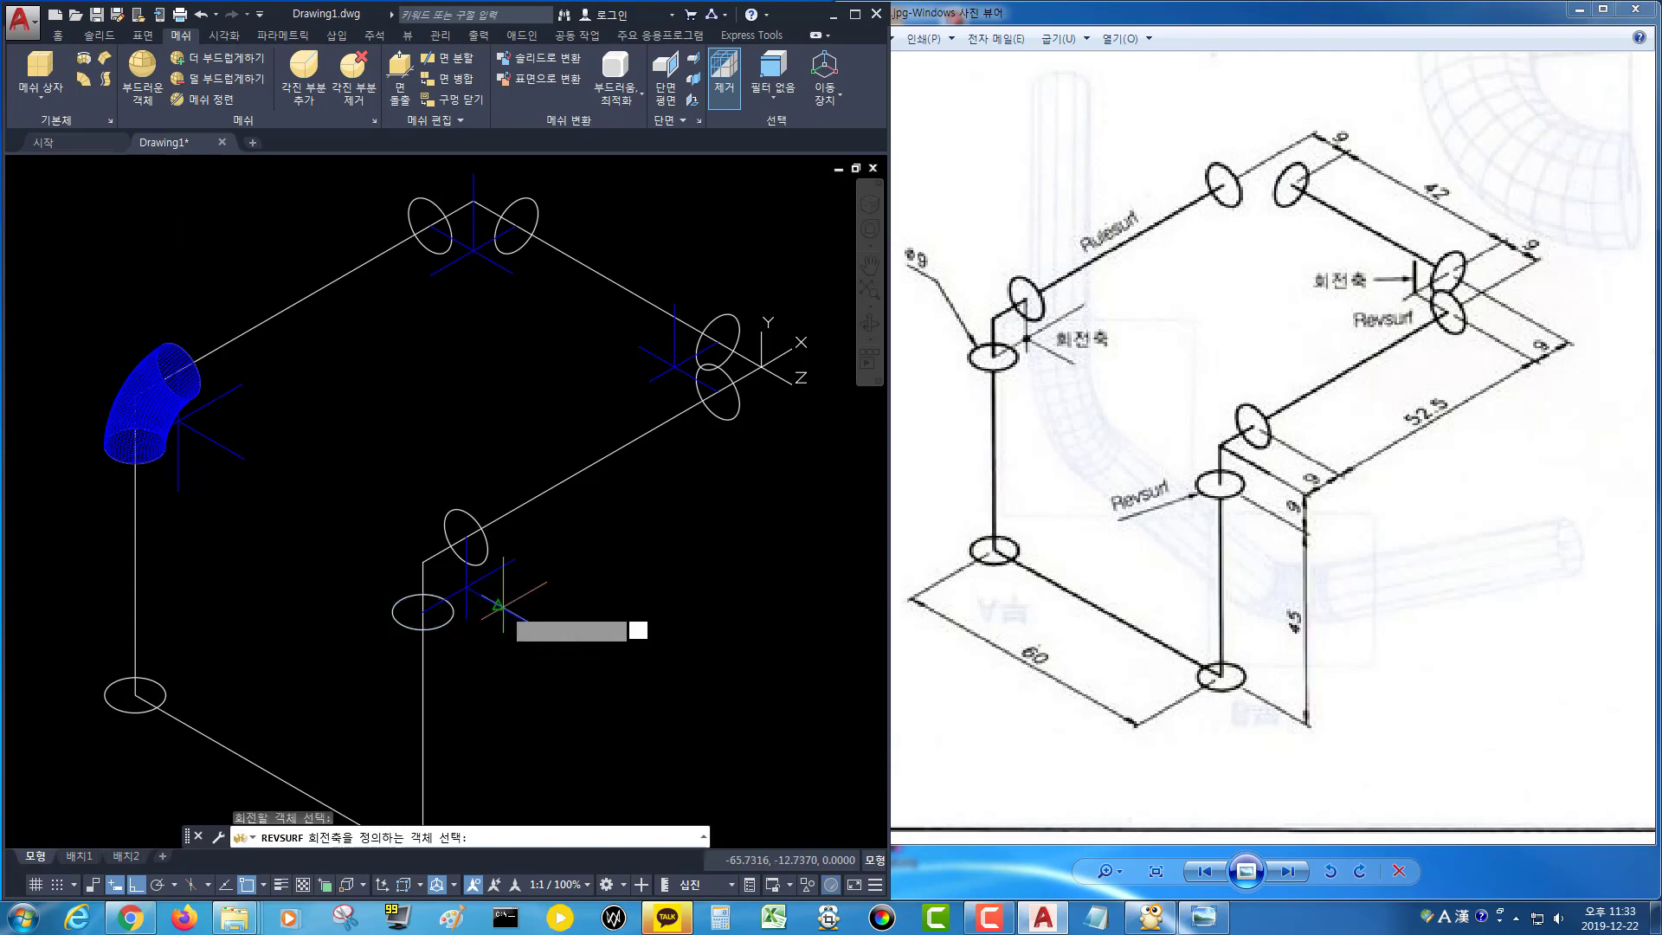
pyautogui.press('Return')
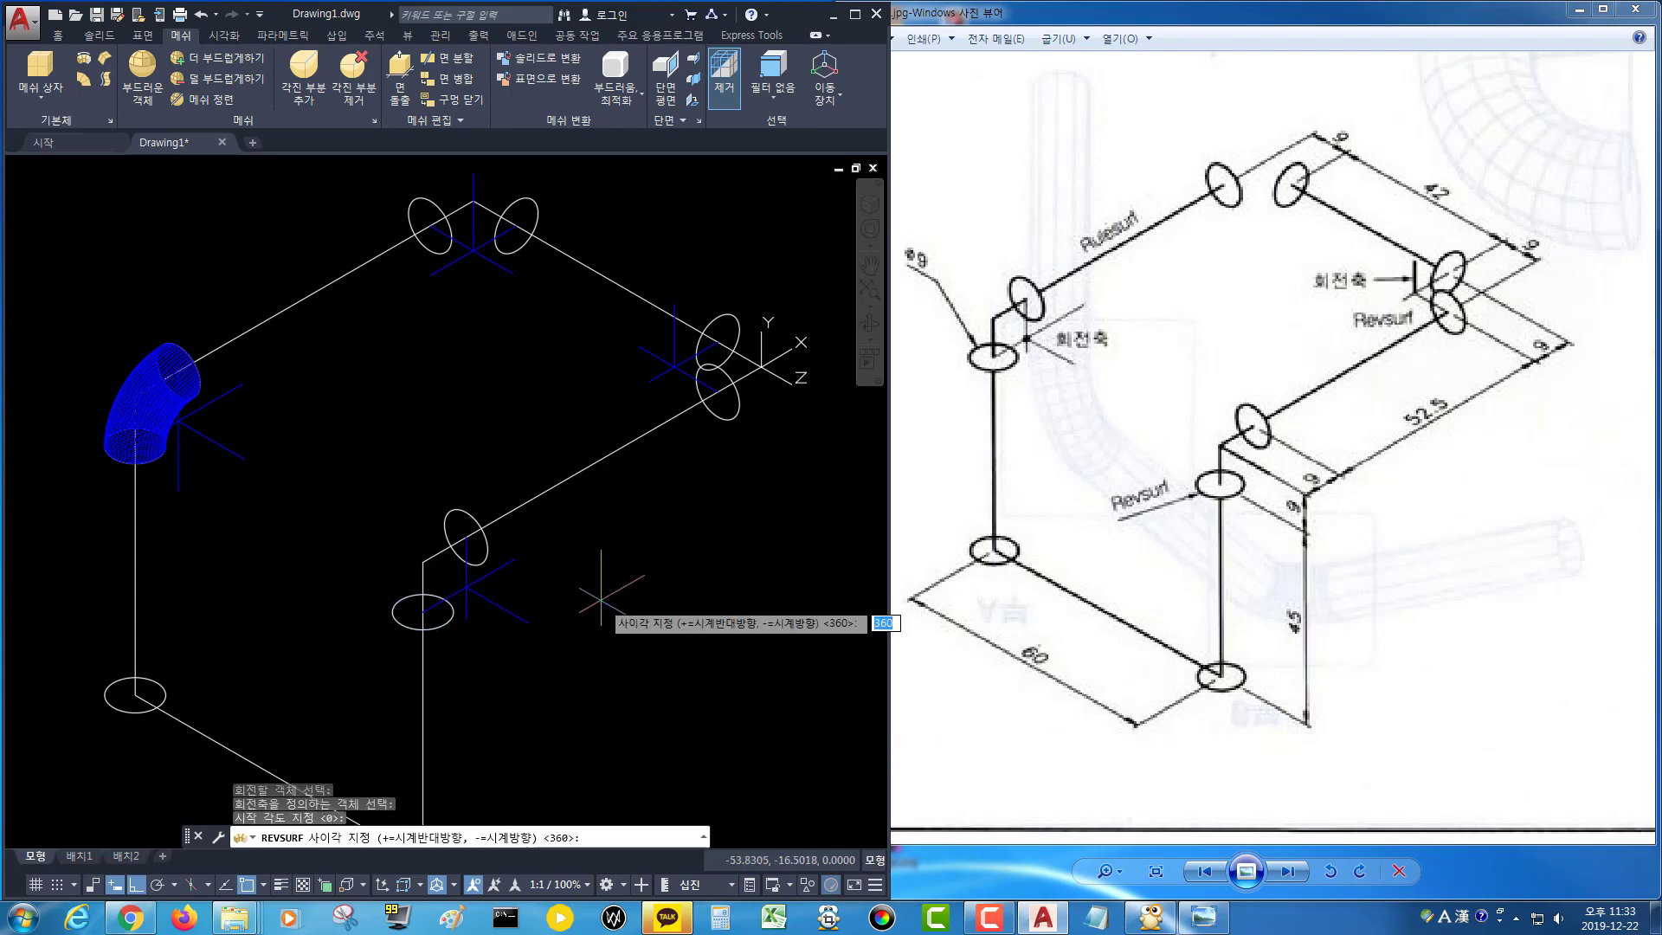
pyautogui.write('90')
pyautogui.press('Return')
# Run Revsurf to revolve the top corner circle 90° about its vertical axis line.
pyautogui.moveTo(623, 516); pyautogui.dragTo(517, 554, button='middle')
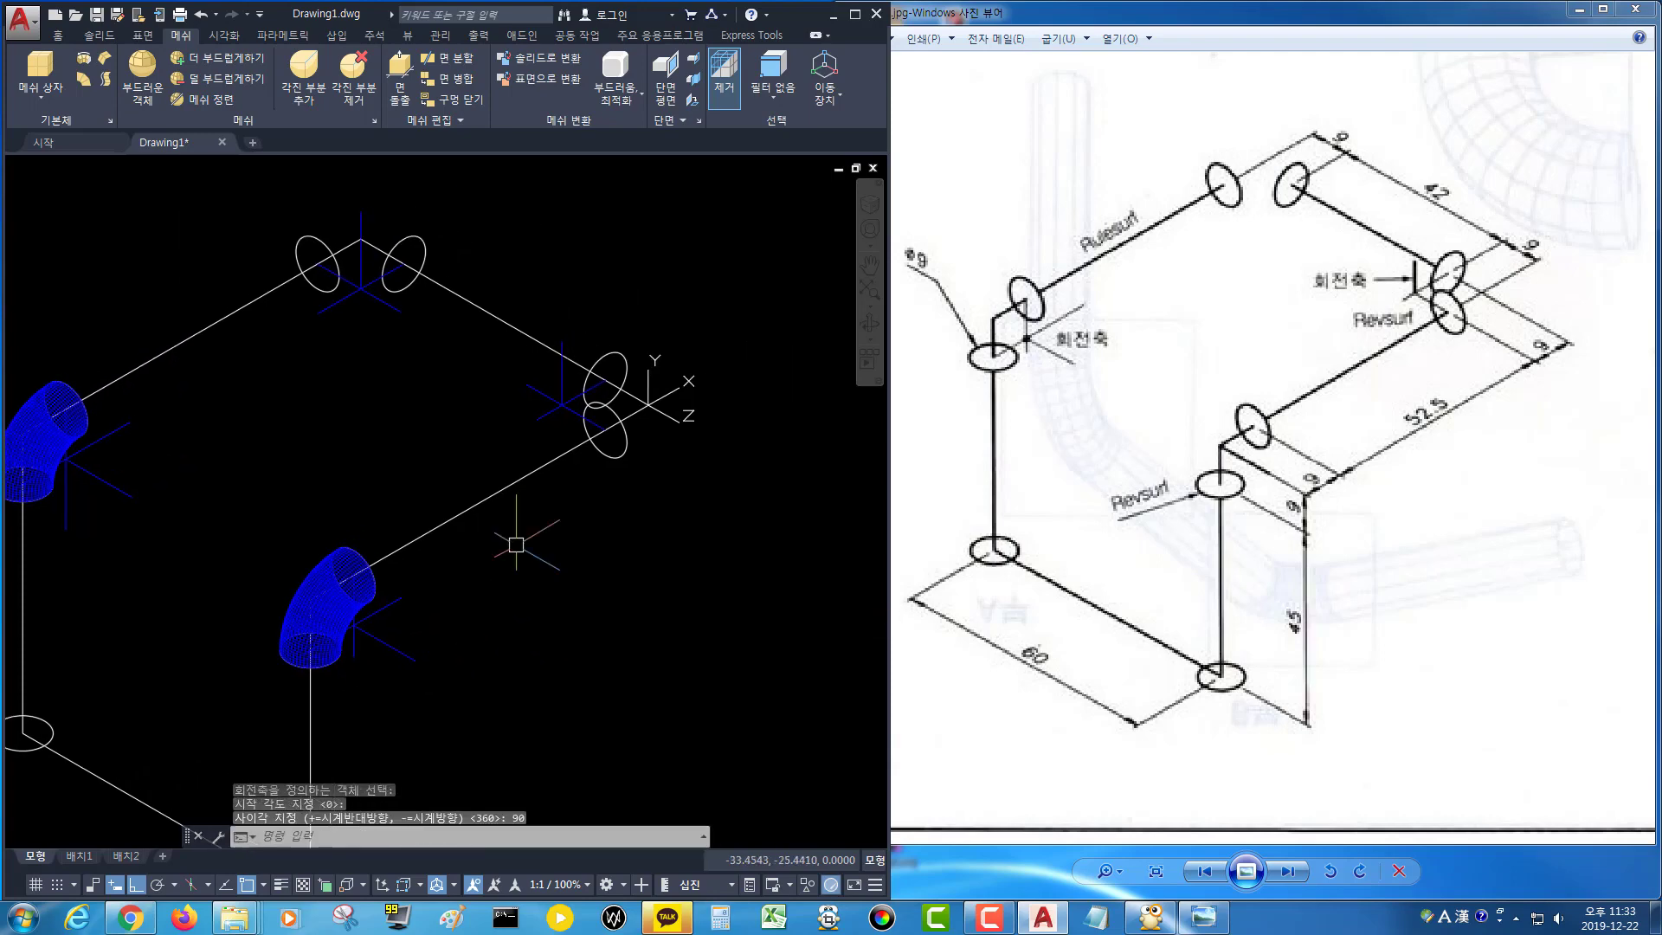
pyautogui.moveTo(471, 271); pyautogui.dragTo(531, 307, button='middle')
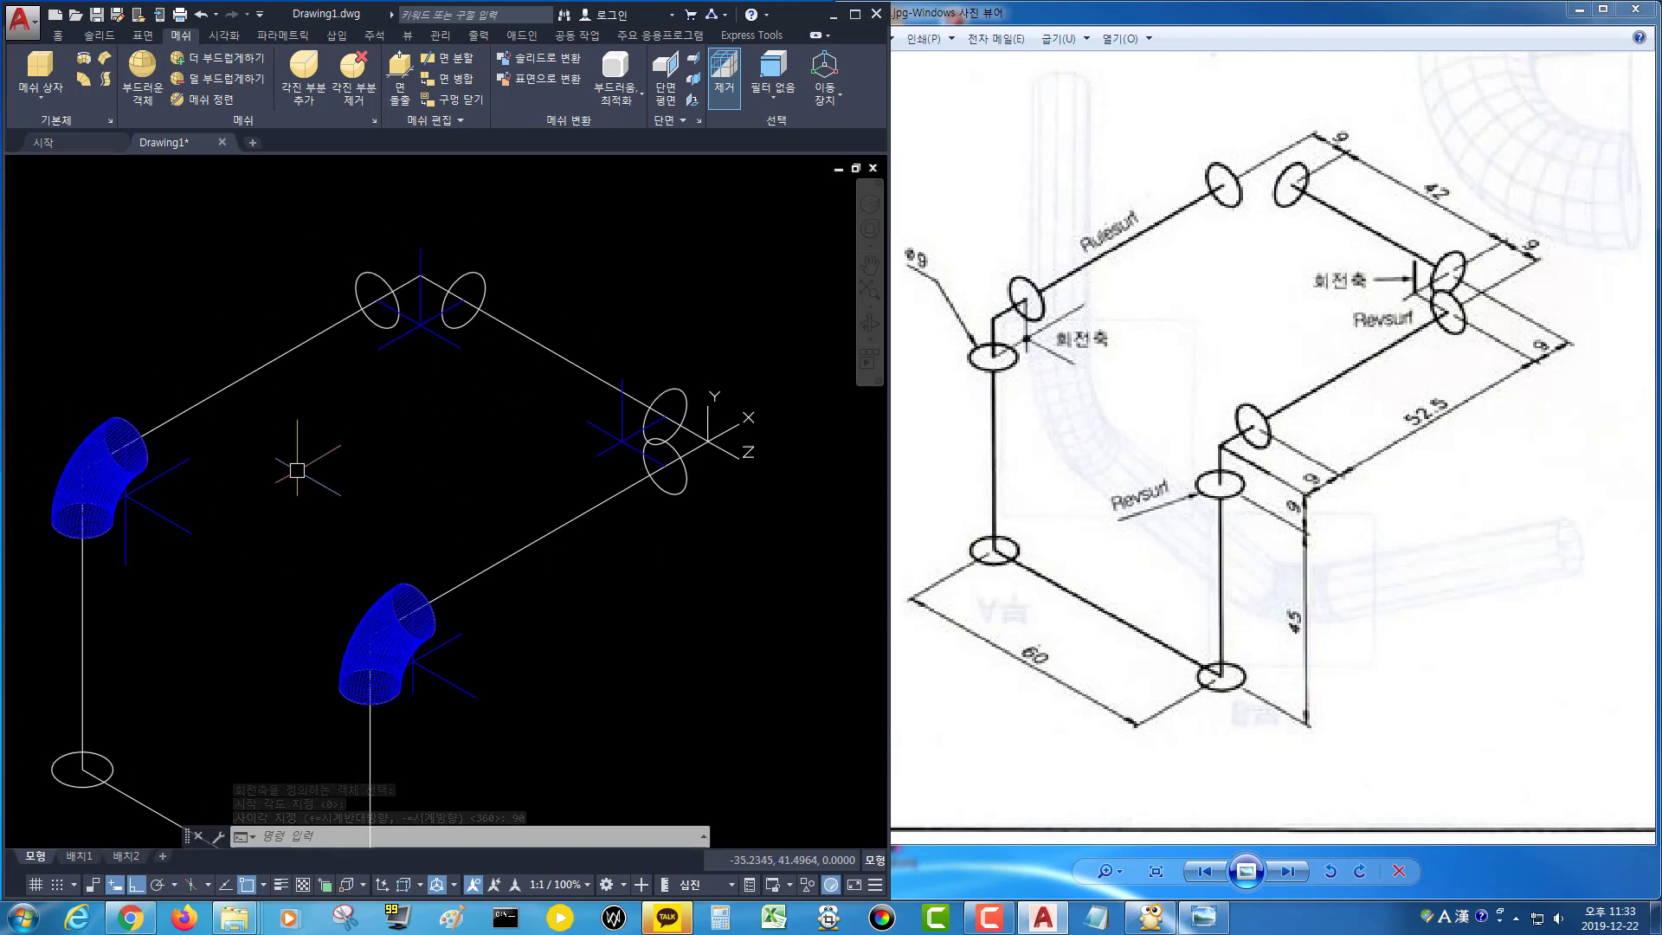
pyautogui.write('revsurf')
pyautogui.press('Return')
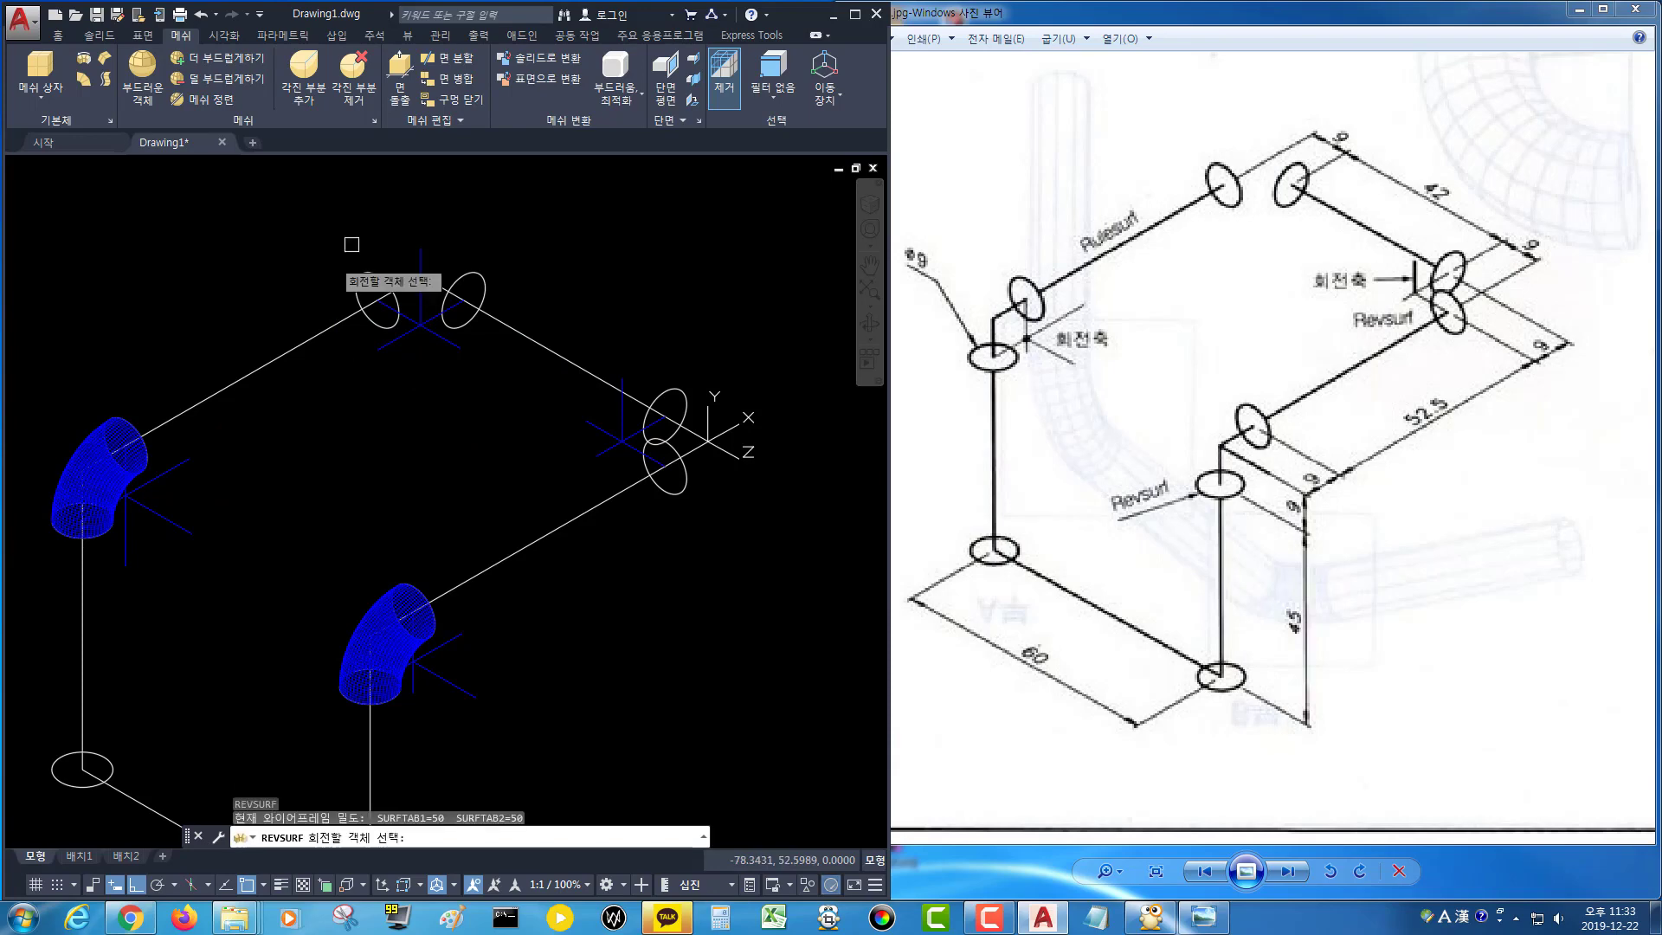
pyautogui.click(372, 267)
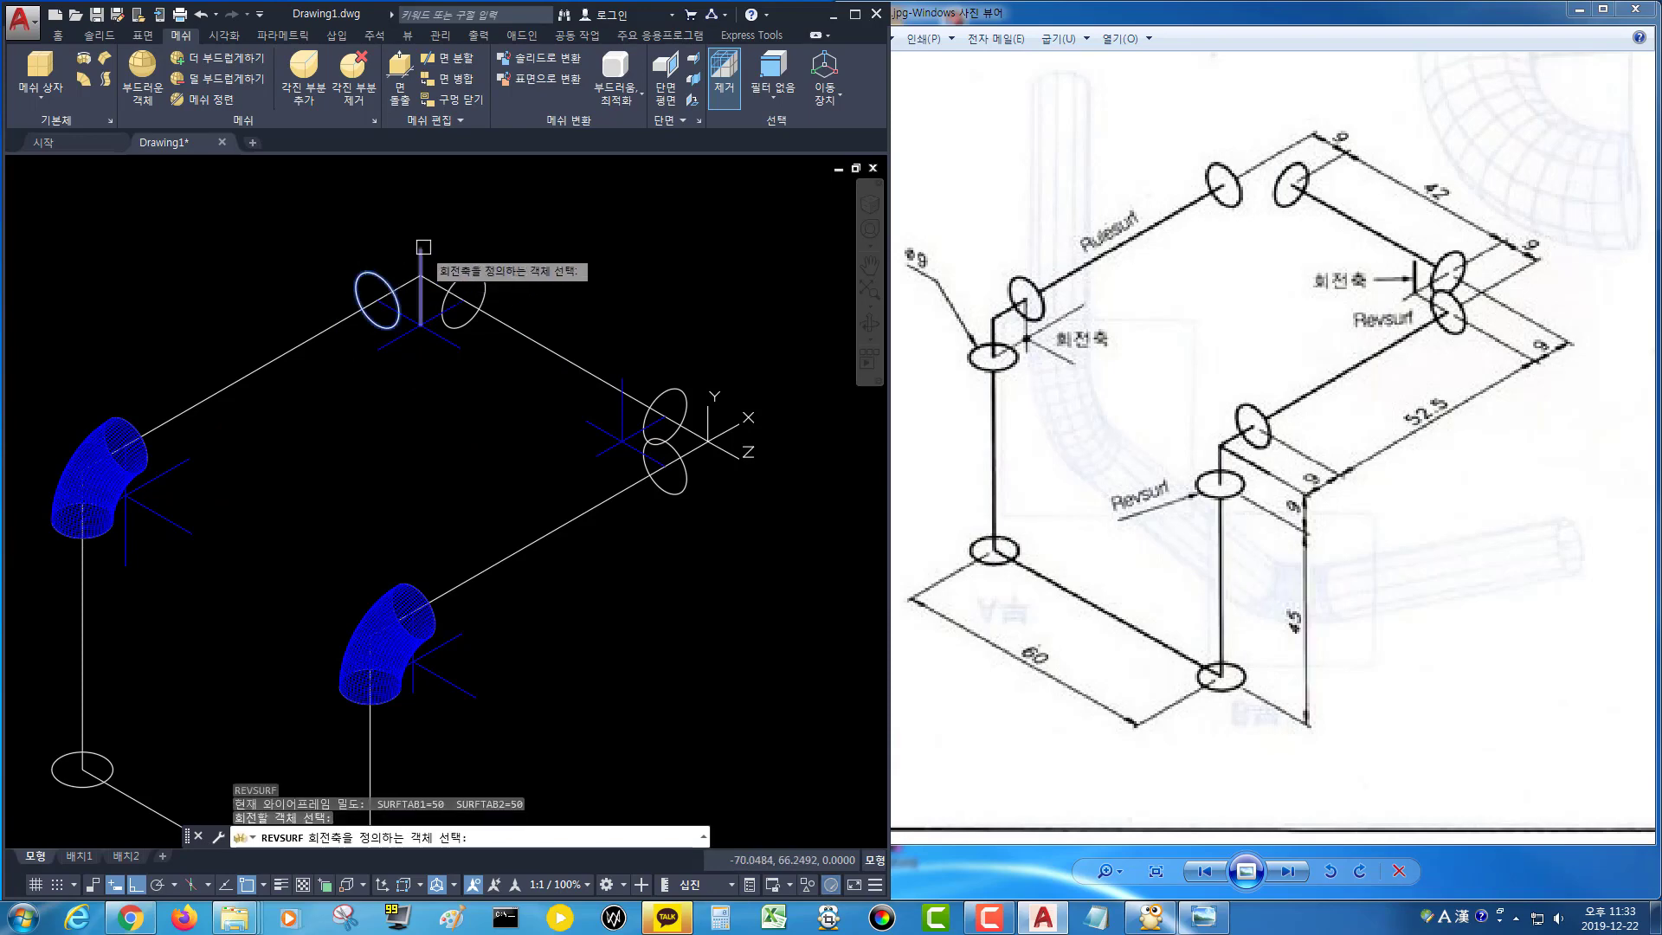
pyautogui.click(421, 250)
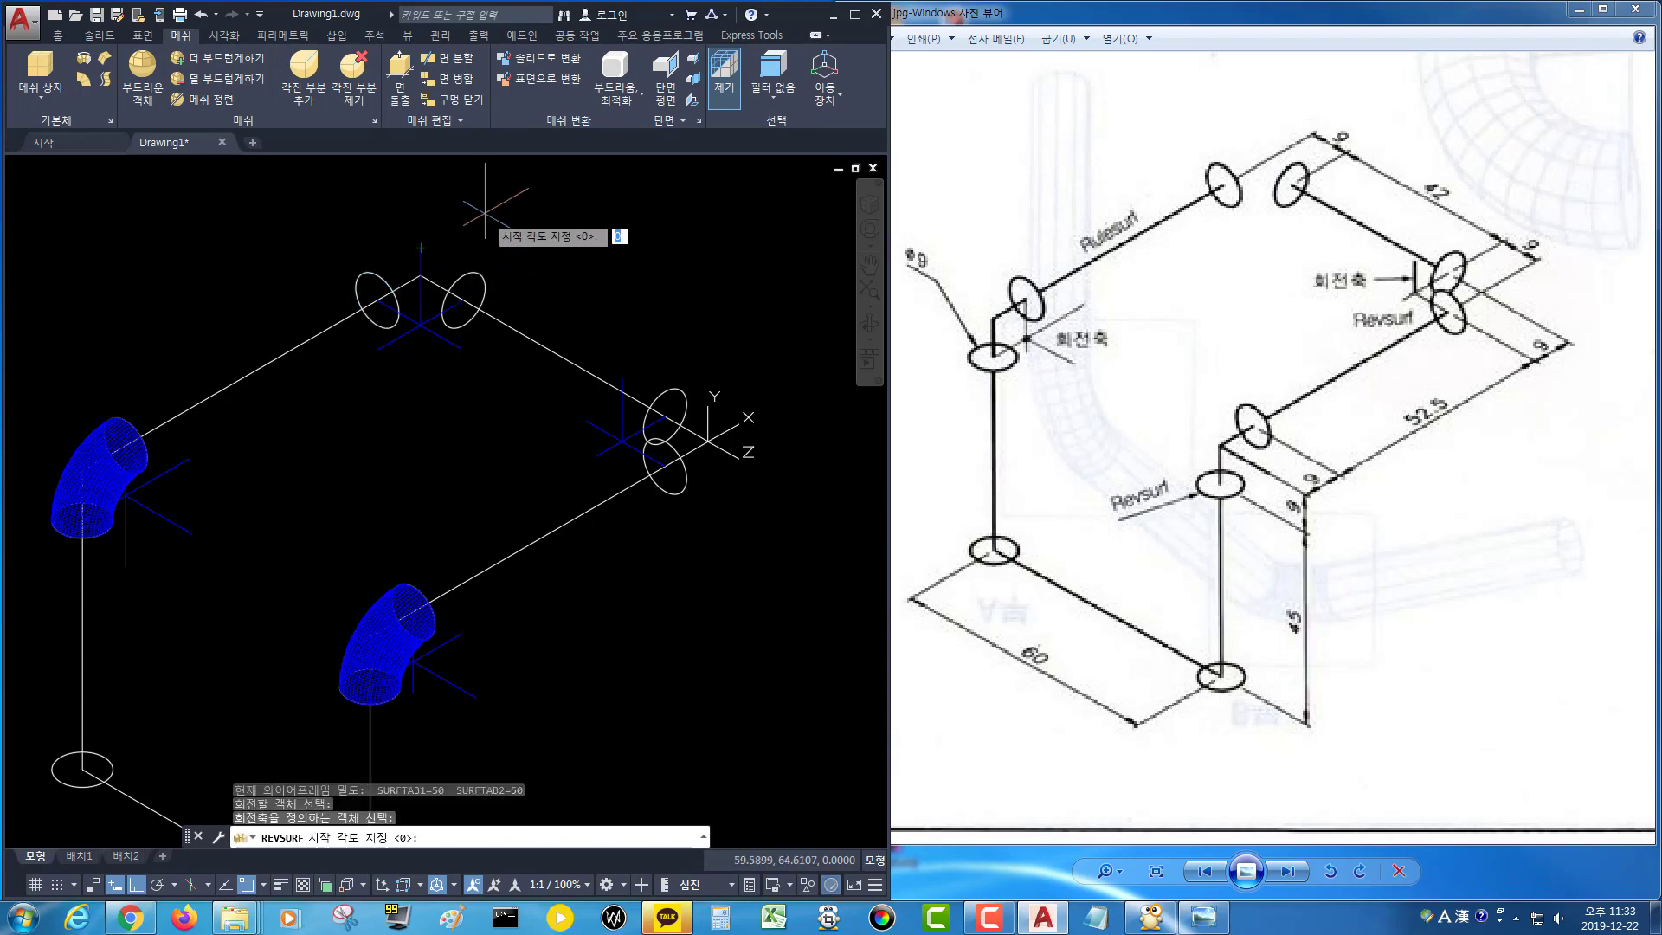
pyautogui.press('Return')
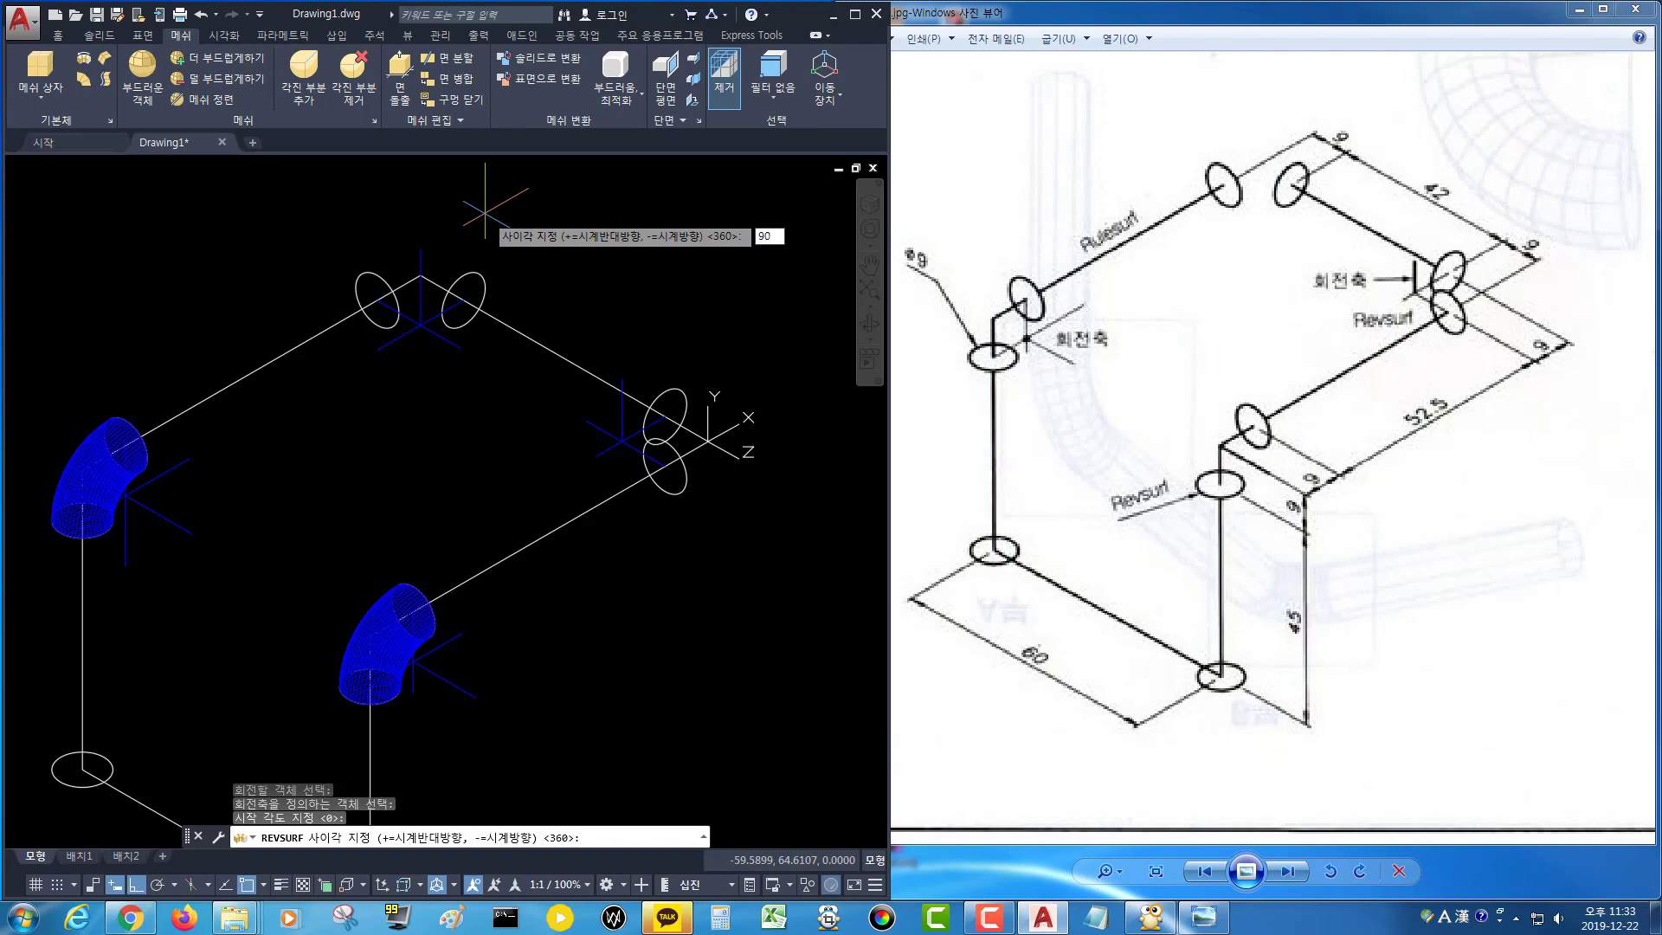
pyautogui.write('90')
pyautogui.press('Return')
# Revolve the right-hand corner circle 90° about its axis line with Revsurf.
pyautogui.moveTo(537, 283); pyautogui.dragTo(468, 267, button='middle')
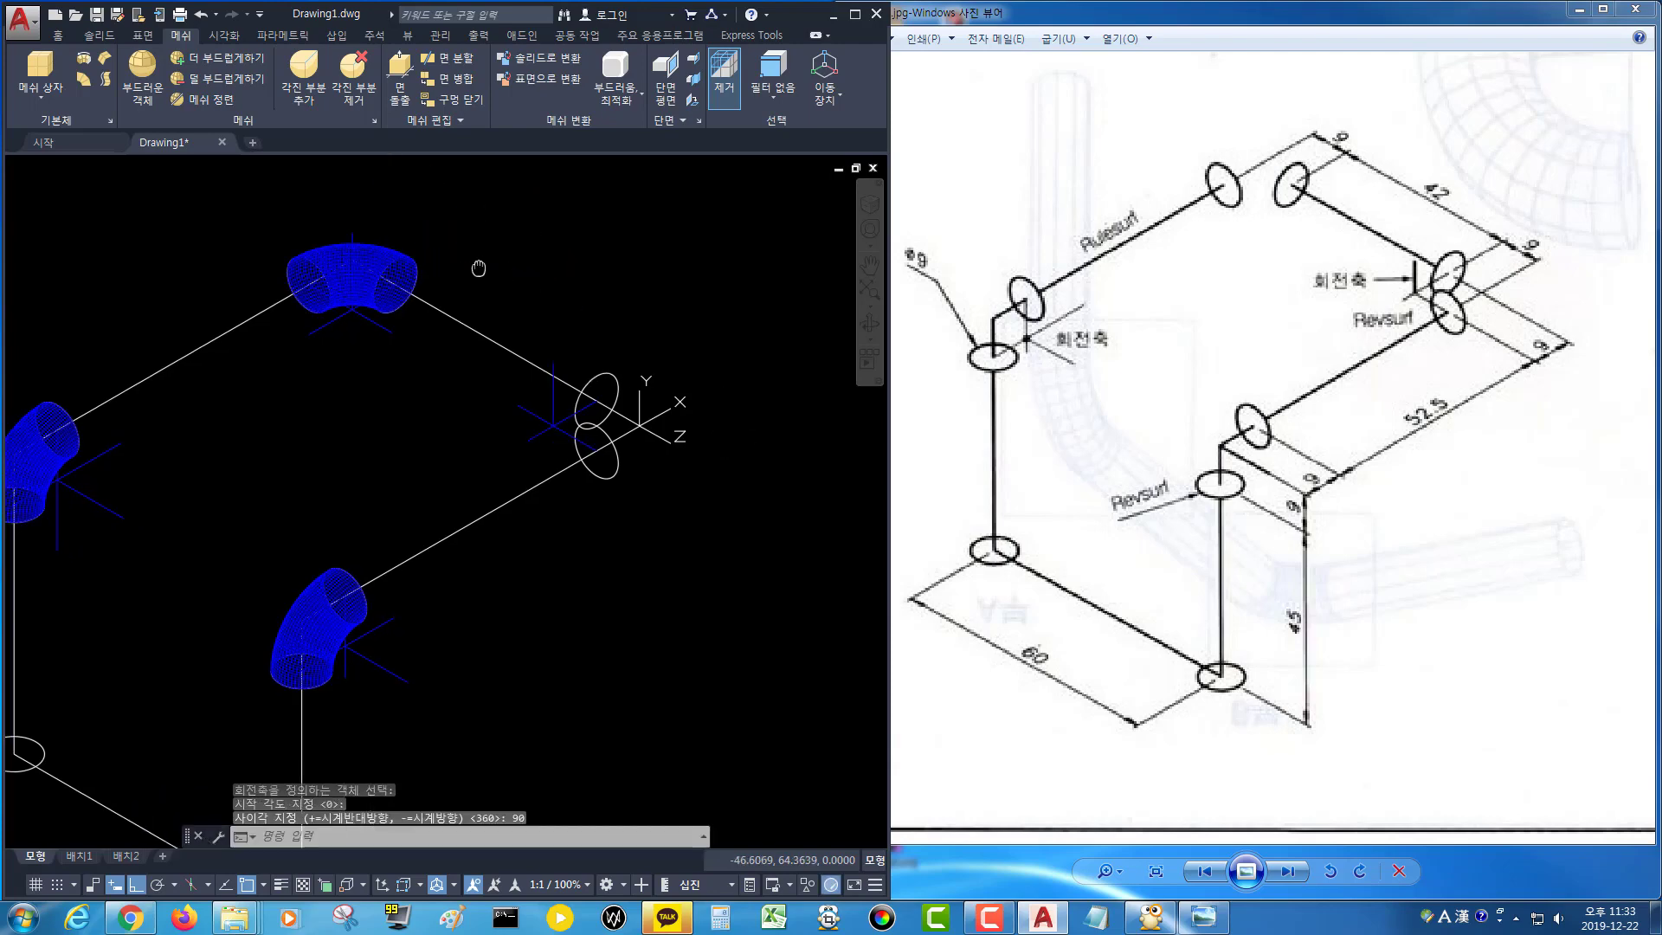
pyautogui.press('Return')
pyautogui.click(612, 377)
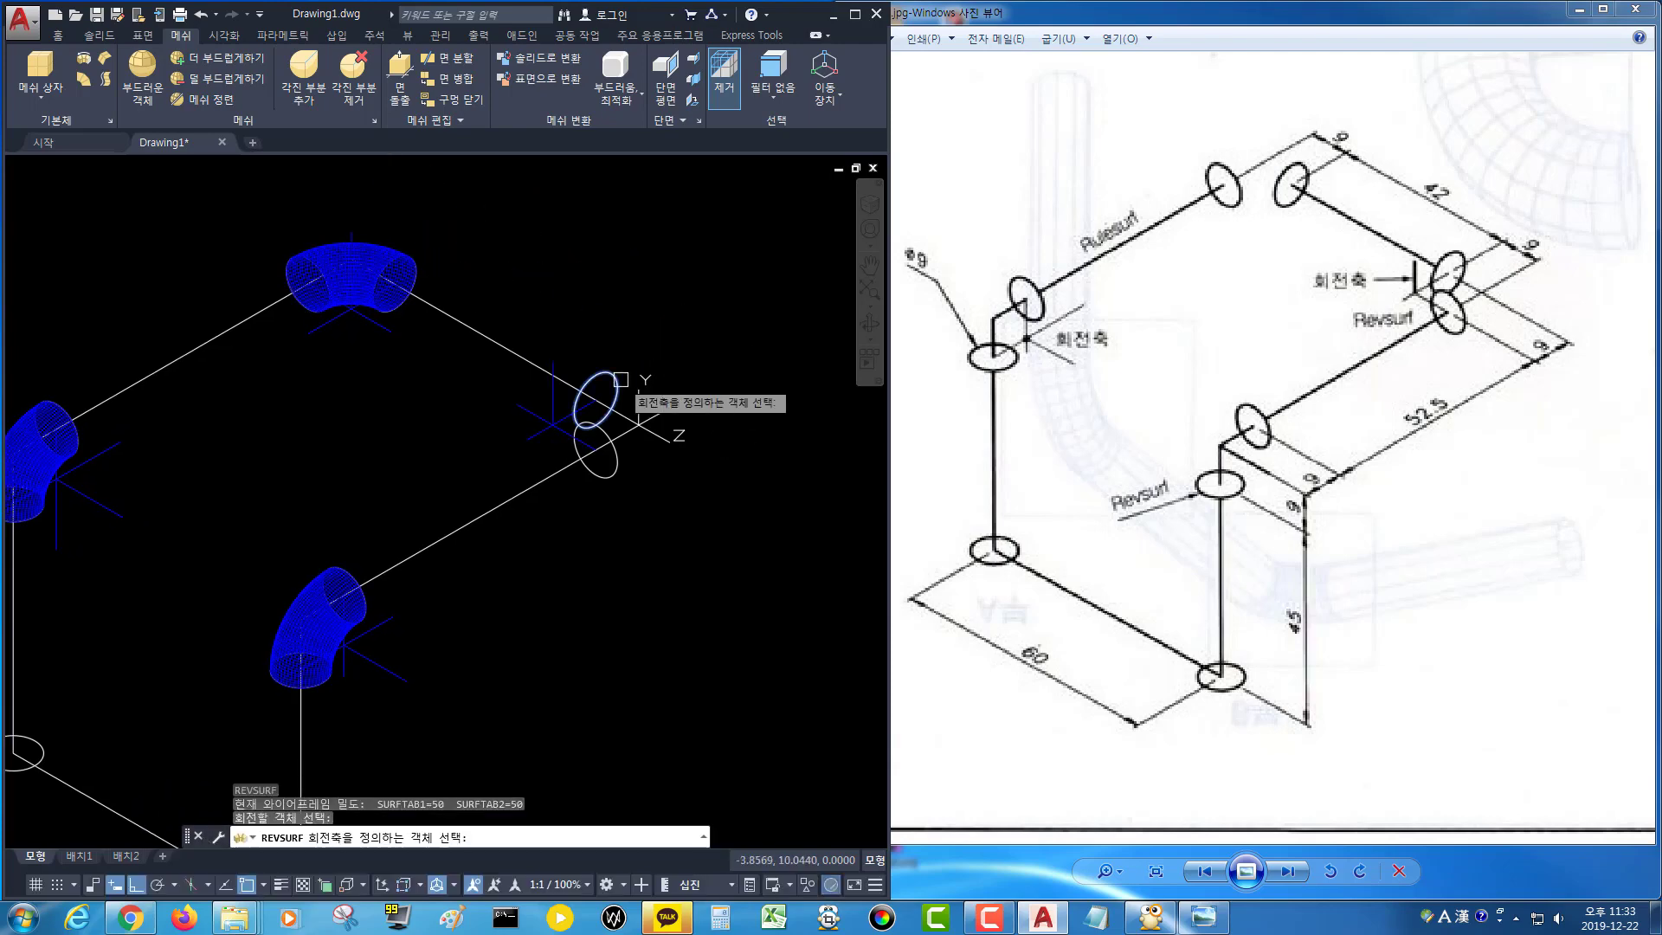
pyautogui.click(554, 377)
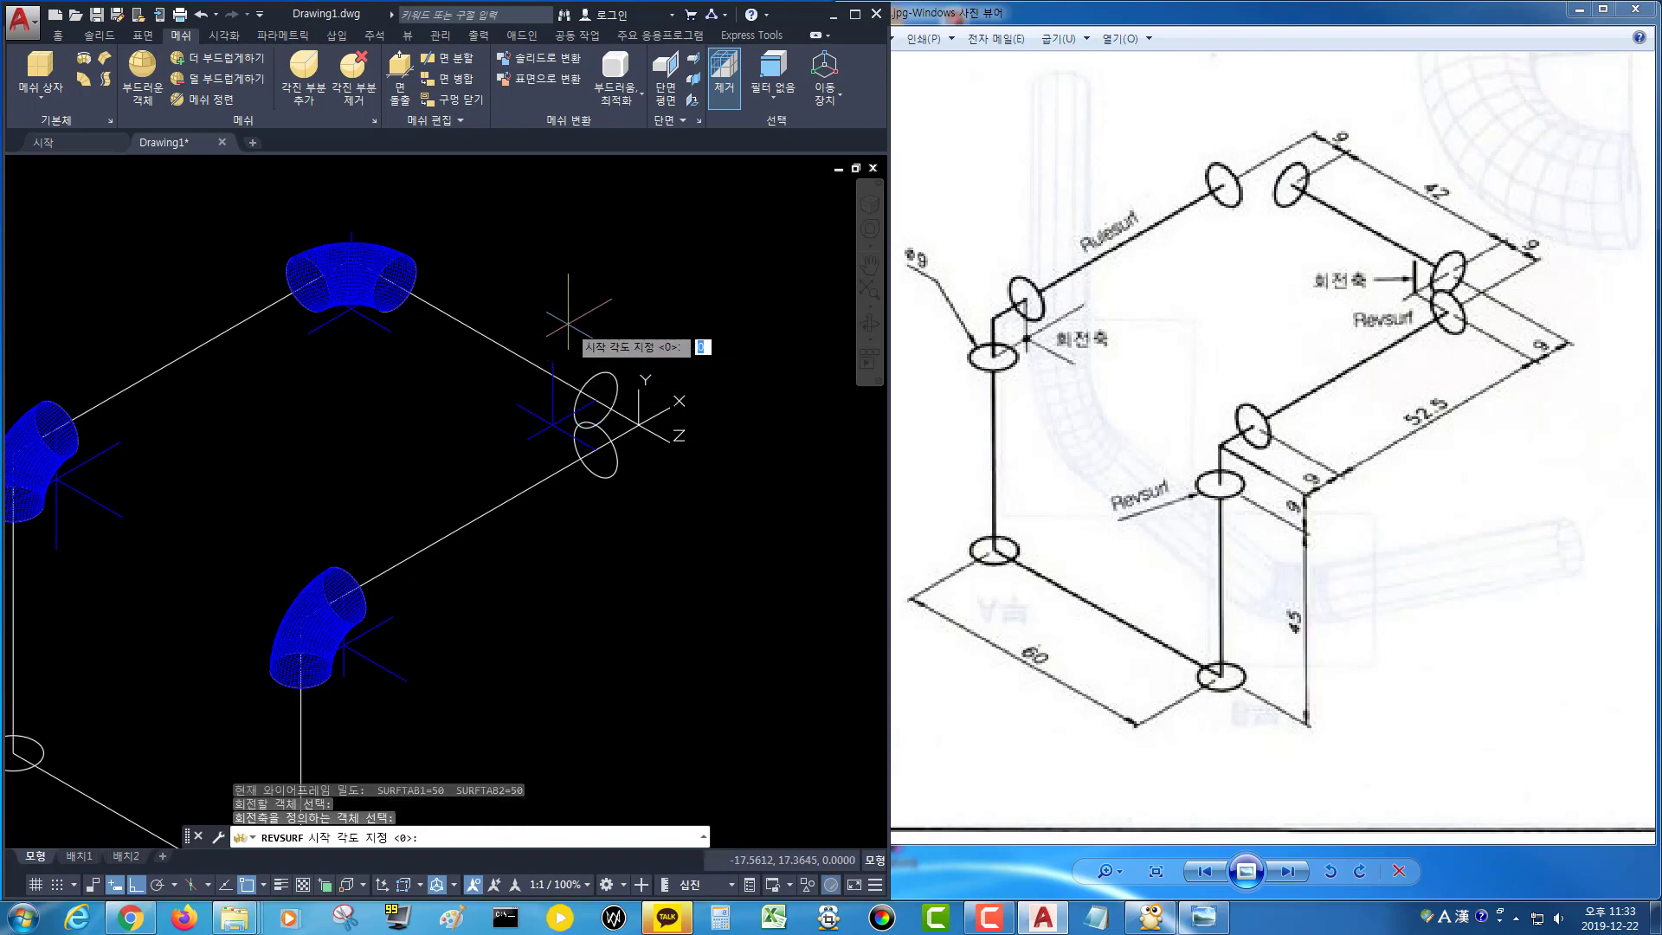
pyautogui.press('Return')
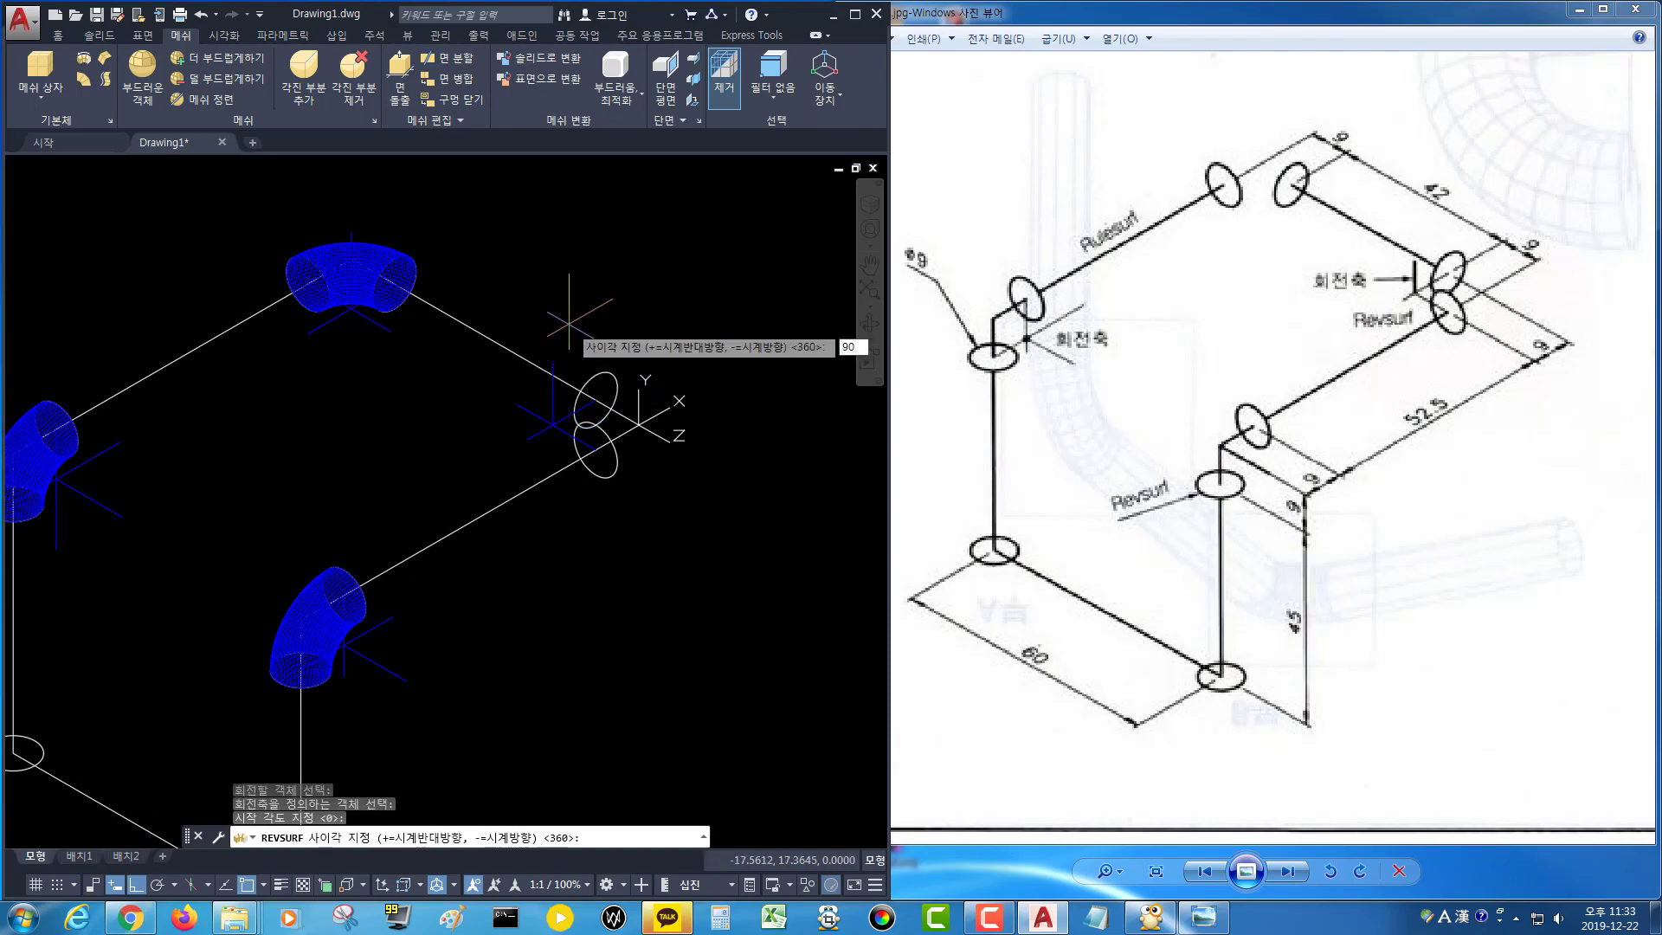
pyautogui.press('Return')
# Delete the three axis lines at the right-hand pipe corner.
pyautogui.scroll(2, 521, 444)
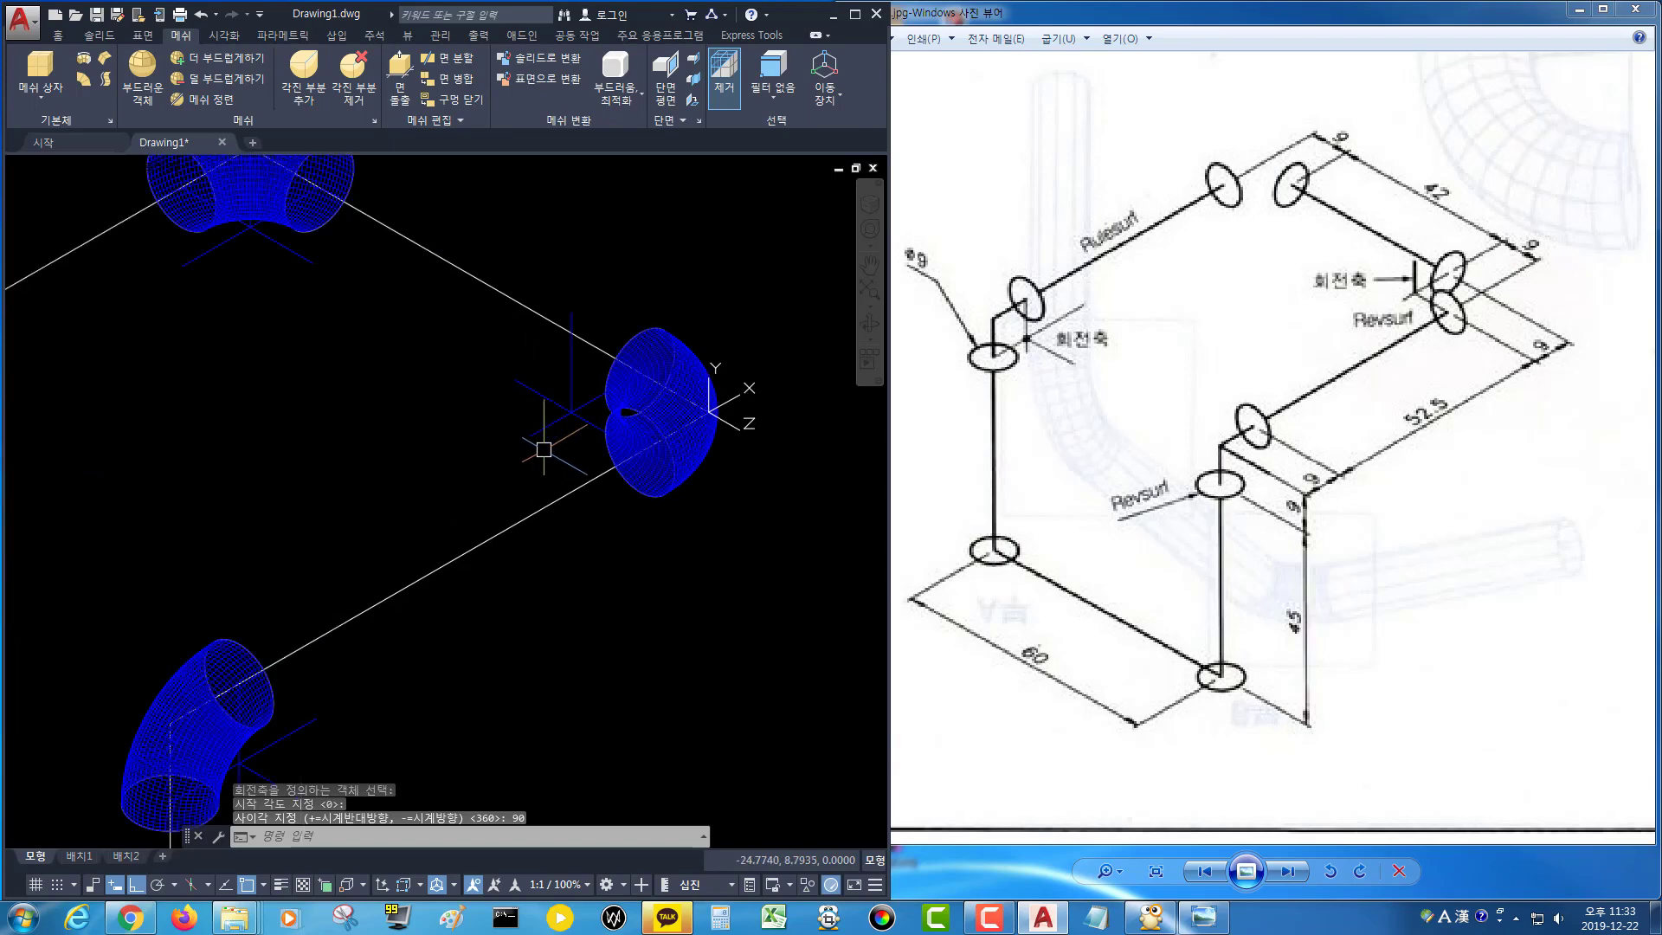
pyautogui.click(554, 453)
pyautogui.click(474, 359)
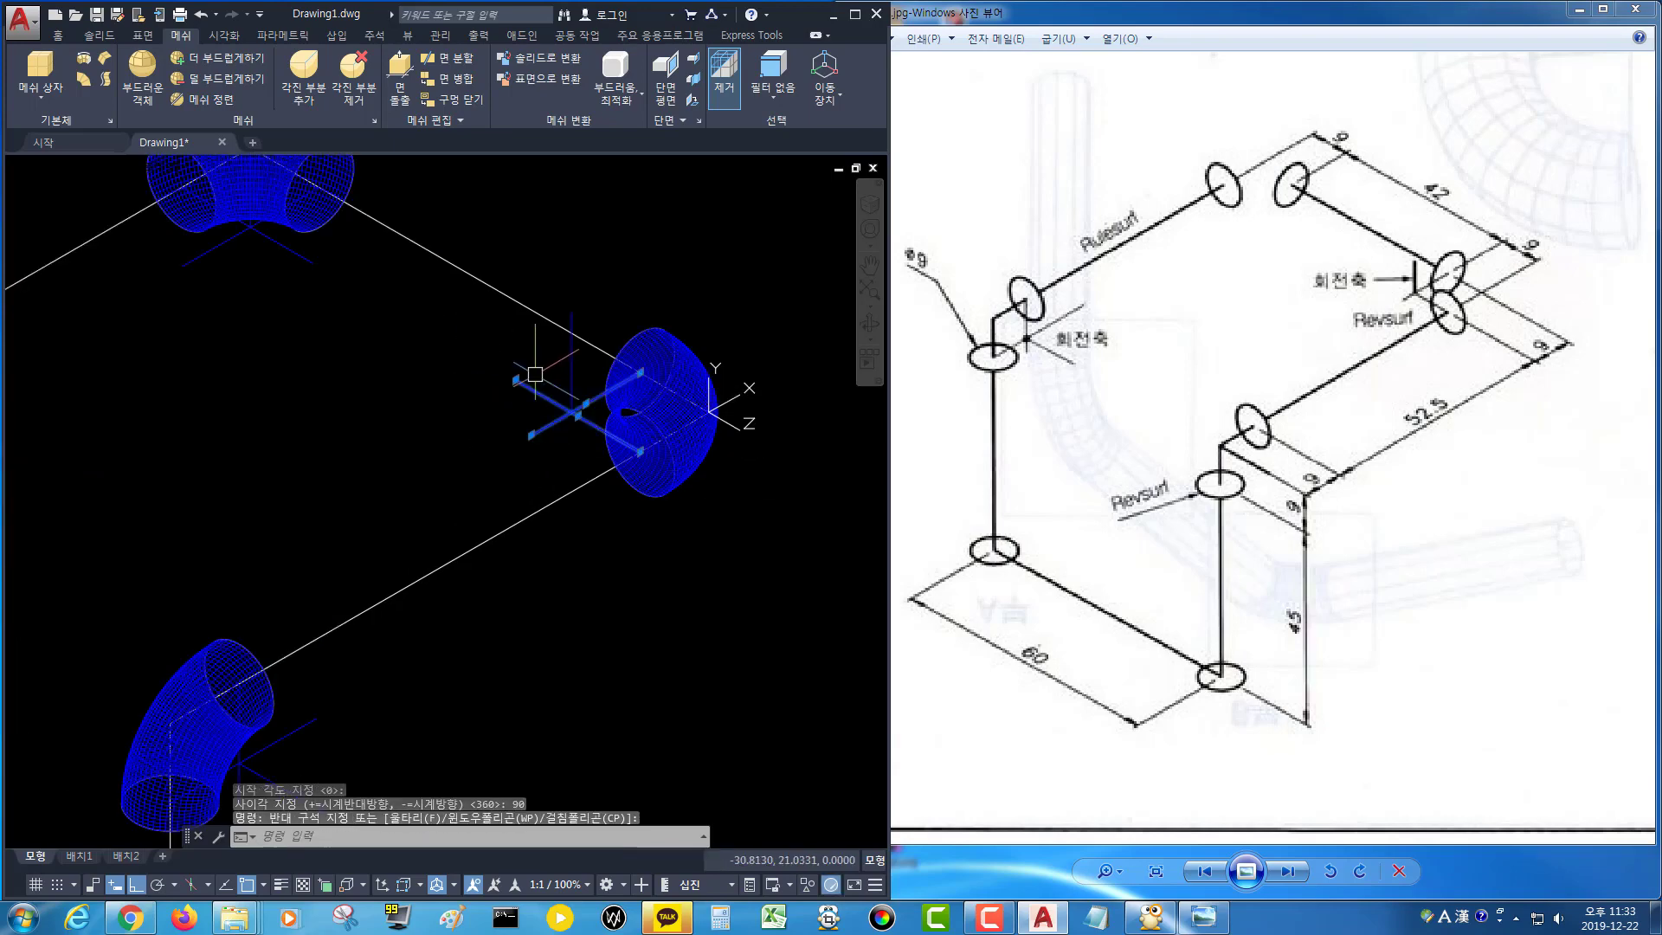
pyautogui.click(567, 368)
pyautogui.press('Delete')
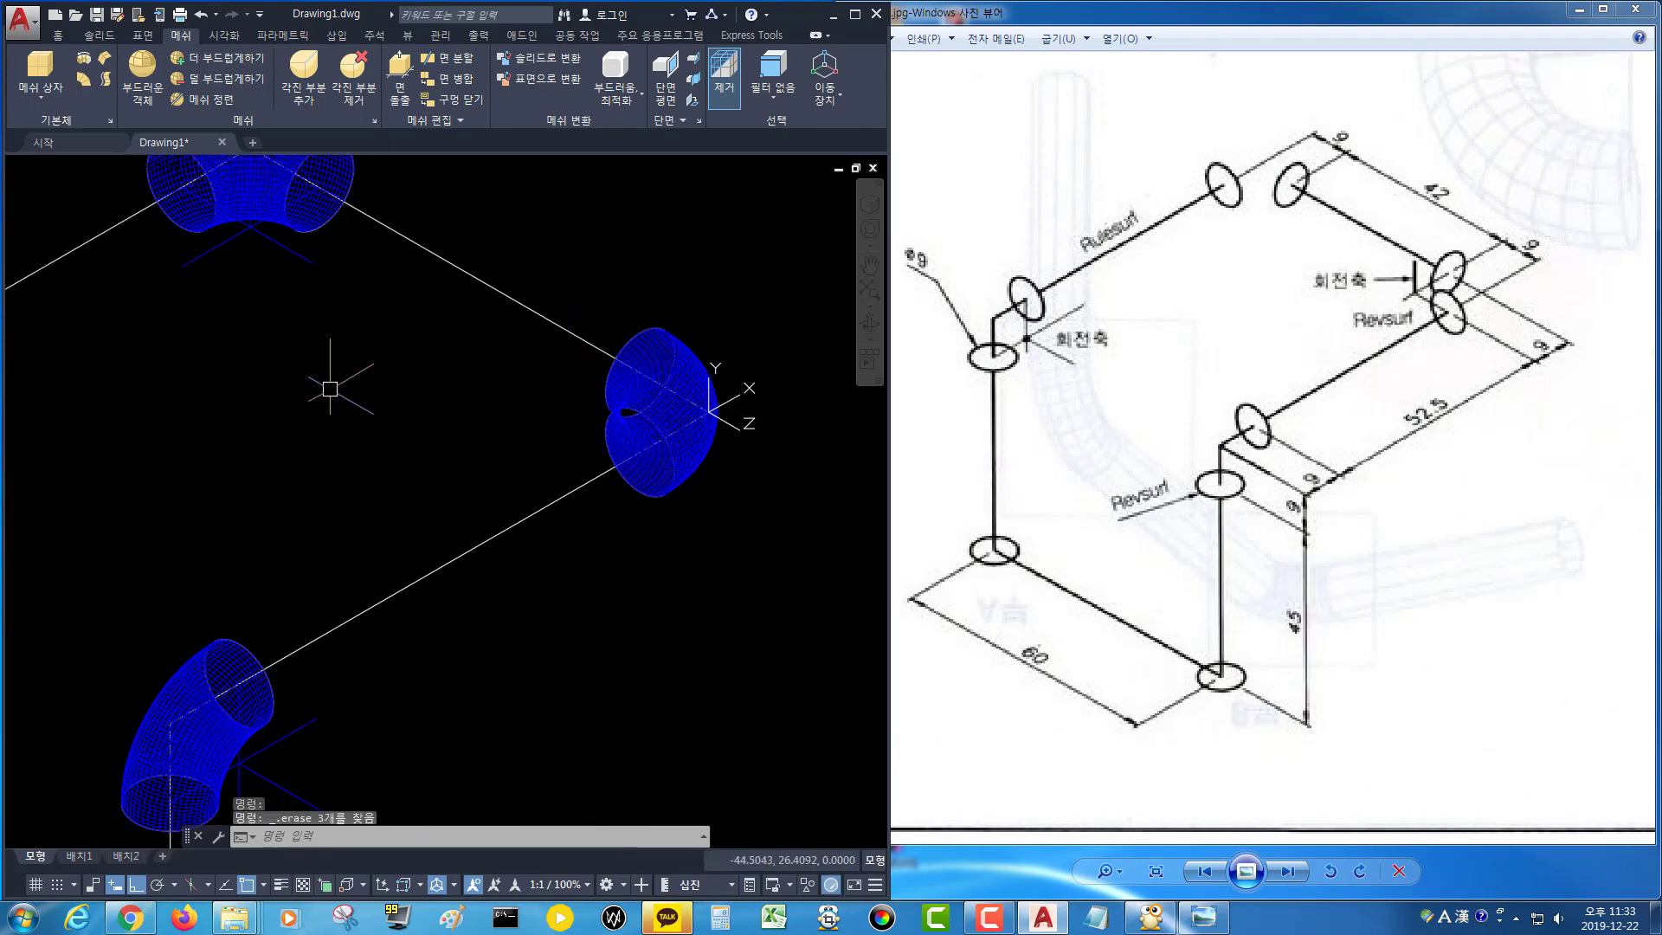
# Delete the three axis lines at the top corner of the pipe.
pyautogui.scroll(-2, 345, 375)
pyautogui.scroll(4, 286, 337)
pyautogui.moveTo(346, 309); pyautogui.dragTo(481, 554, button='middle')
pyautogui.click(515, 399)
pyautogui.click(260, 425)
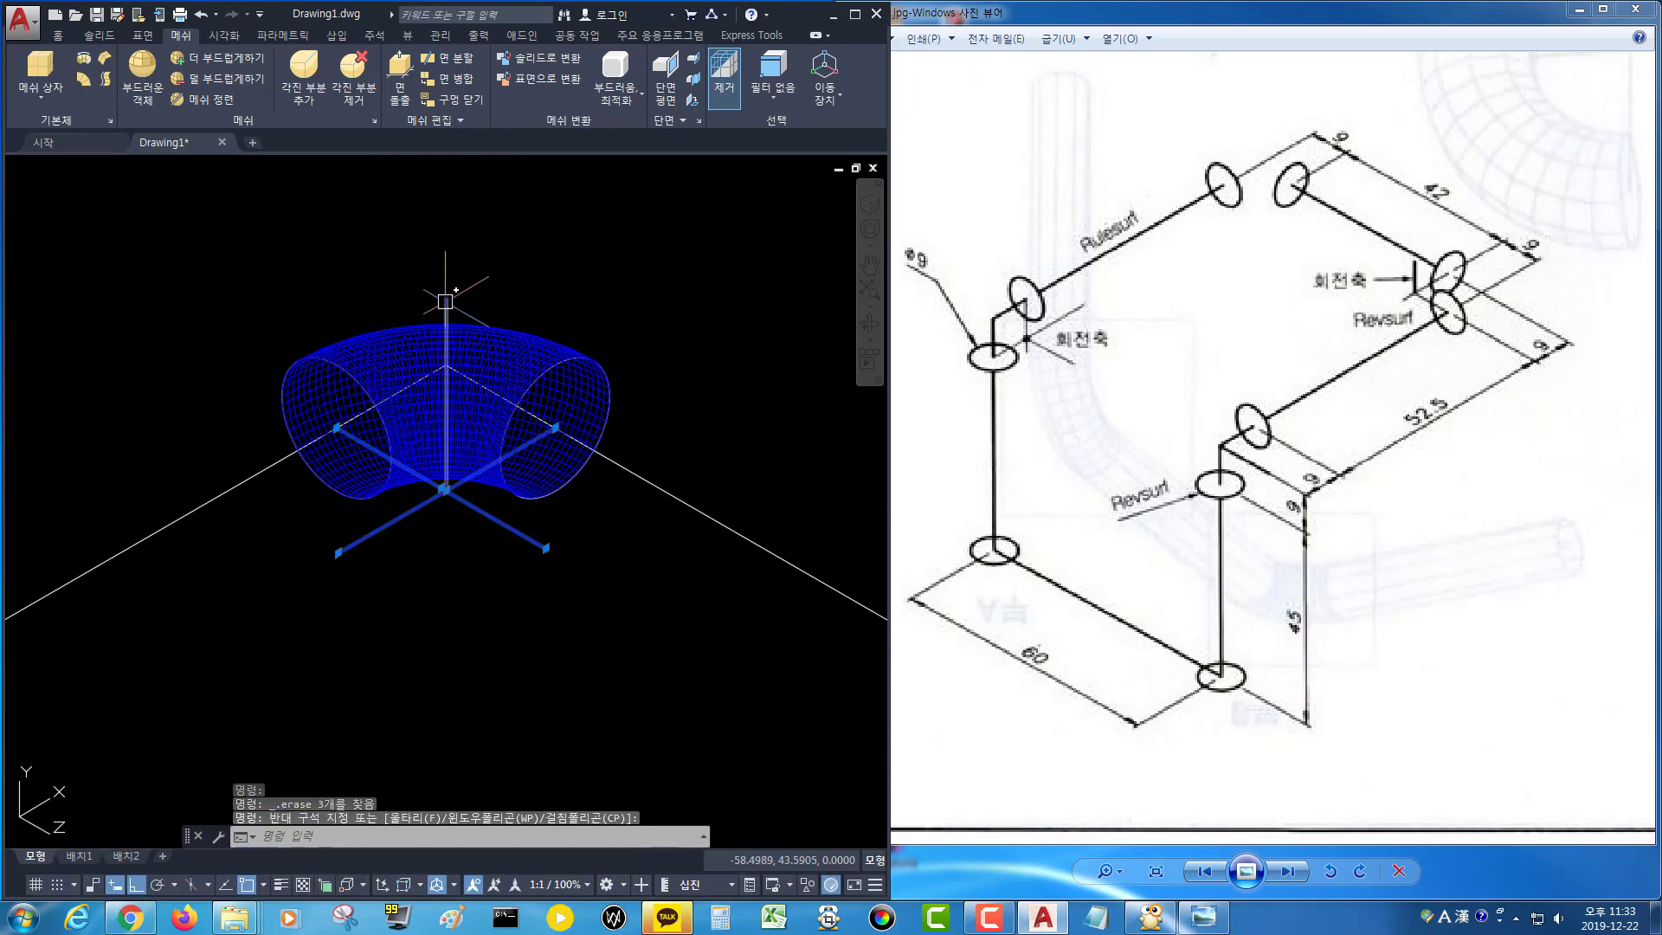
pyautogui.press('Delete')
# Delete the three axis lines at the left-hand pipe corner.
pyautogui.scroll(-5, 364, 381)
pyautogui.moveTo(168, 541); pyautogui.dragTo(414, 319, button='middle')
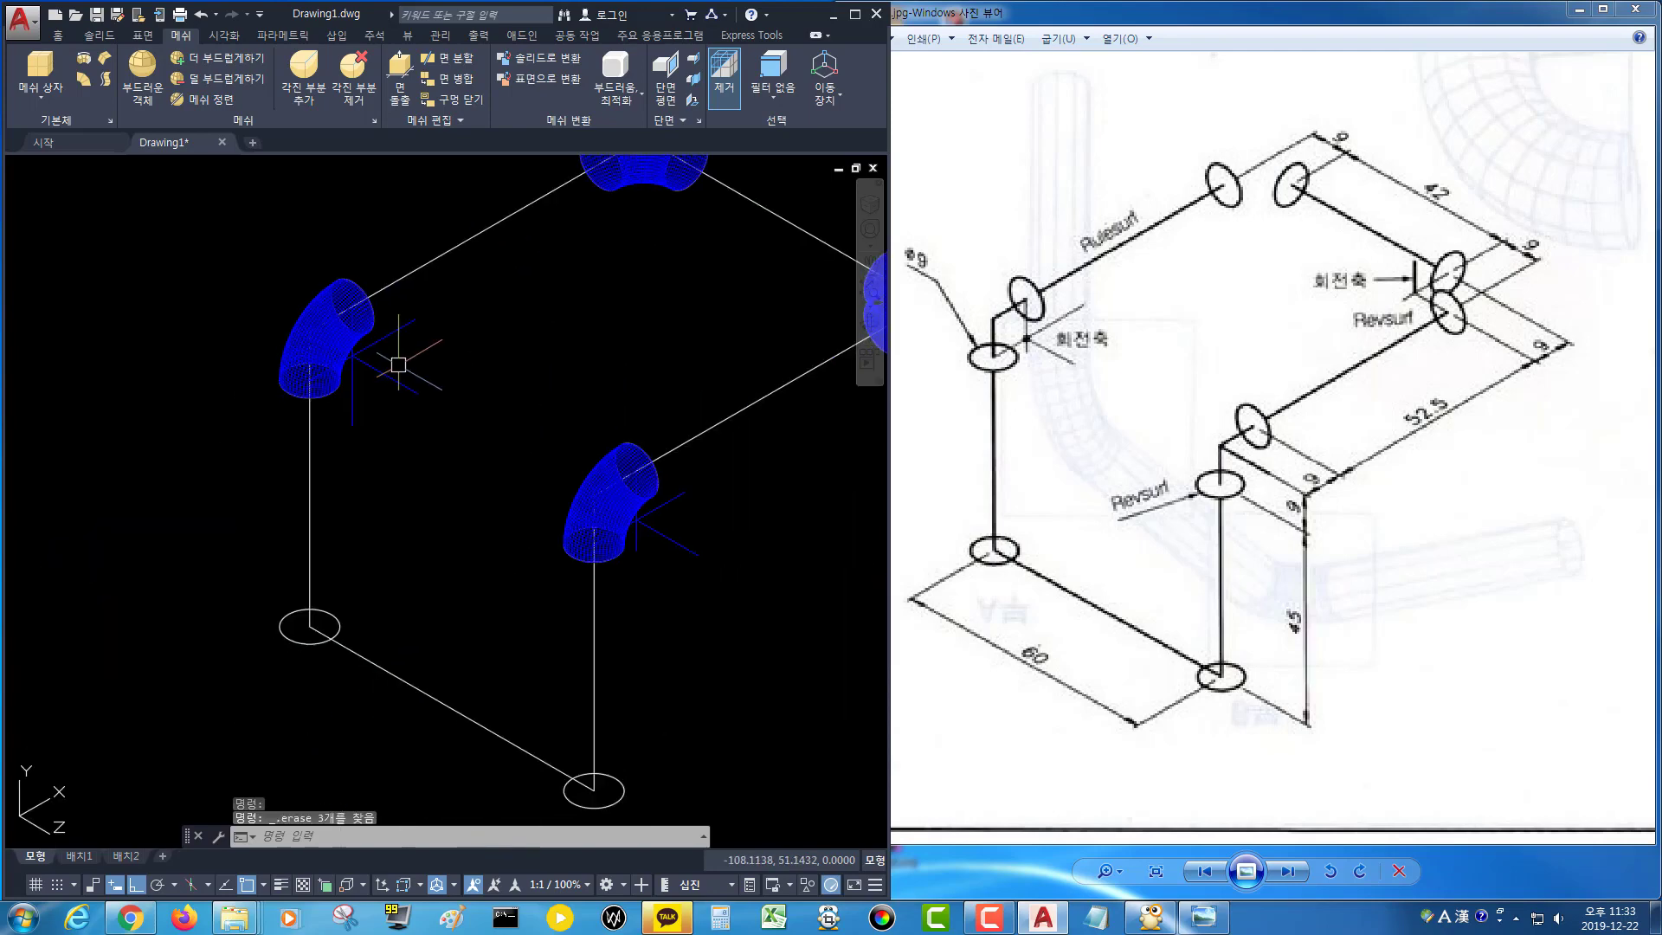
pyautogui.scroll(2, 390, 360)
pyautogui.click(364, 335)
pyautogui.click(353, 343)
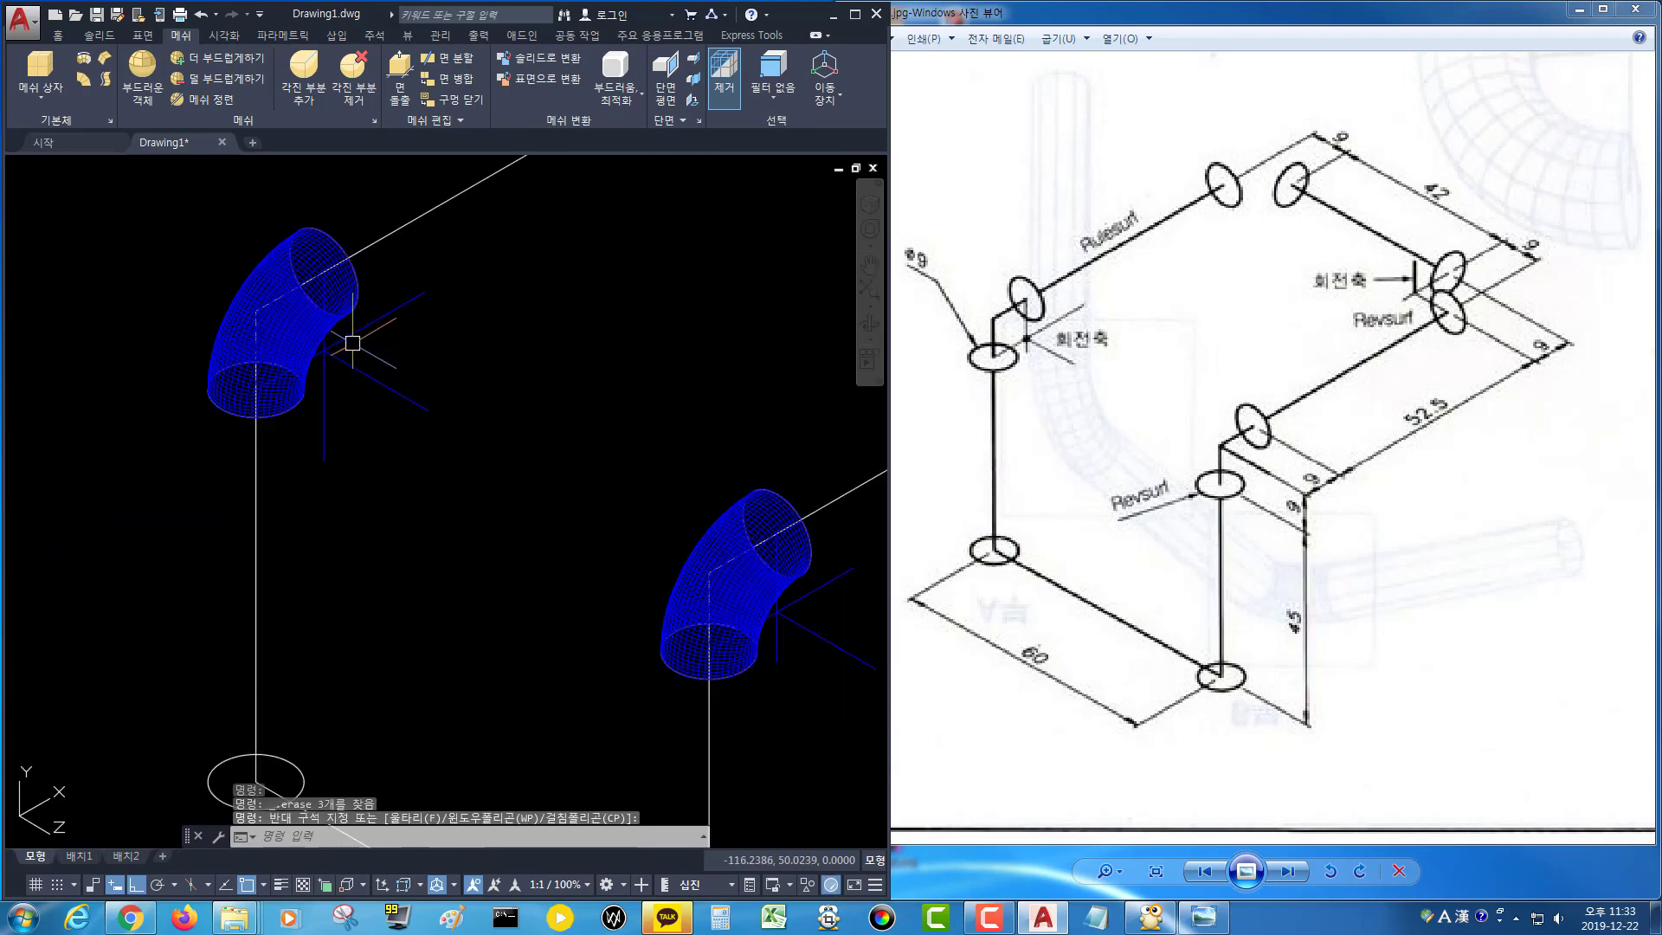
pyautogui.click(323, 403)
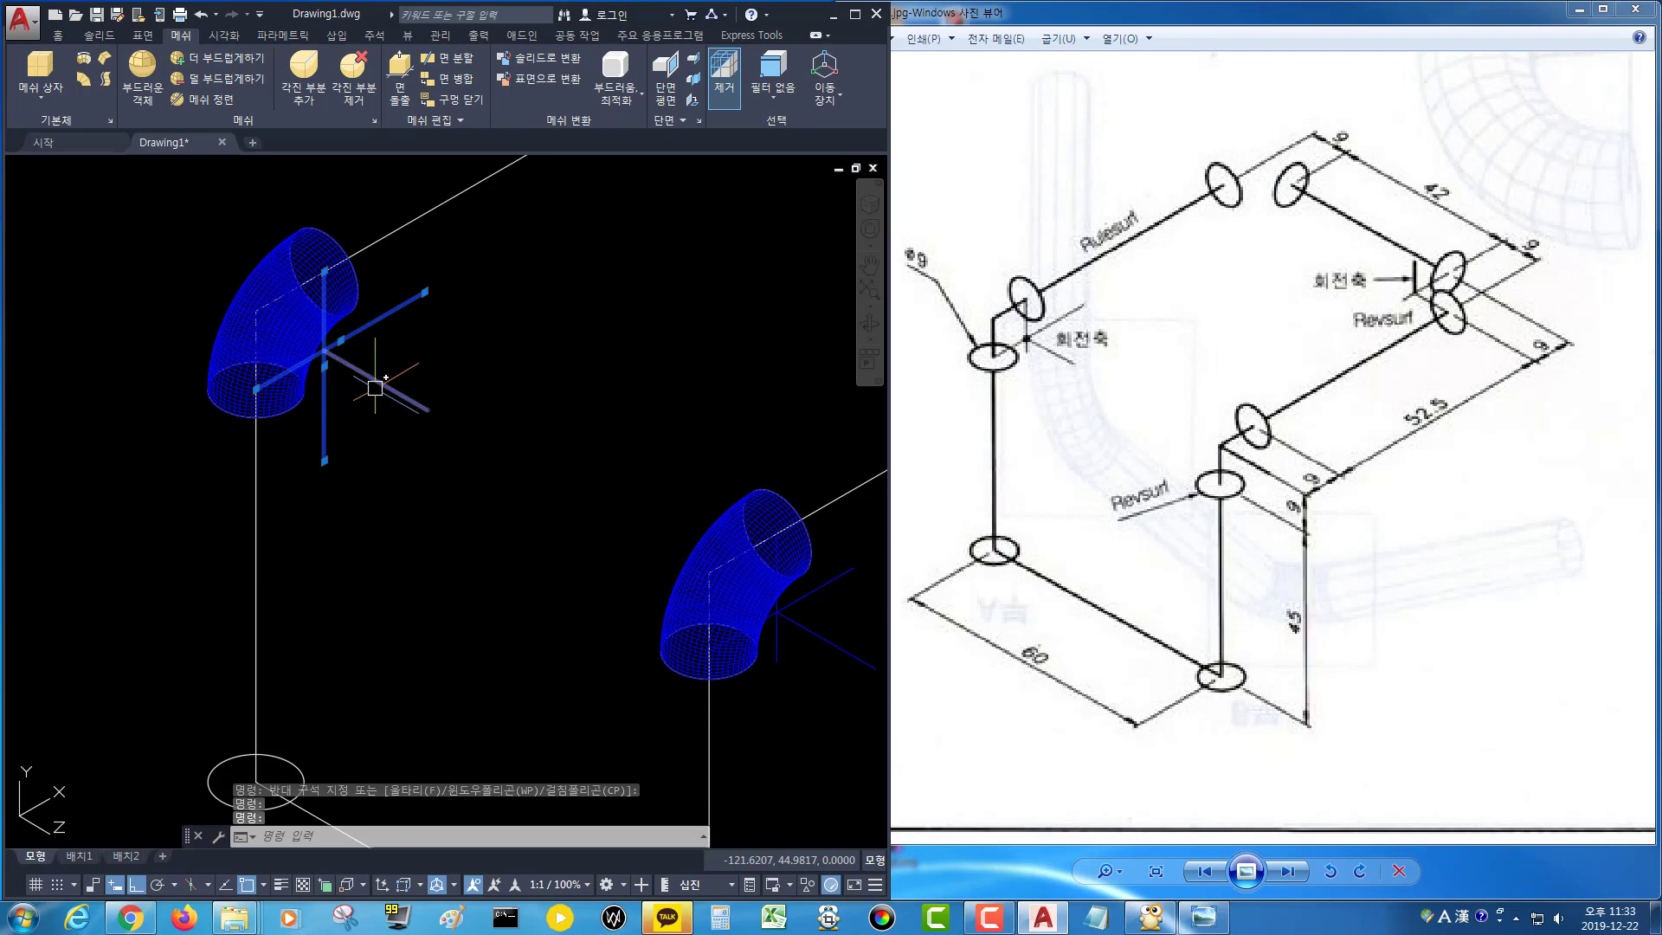
pyautogui.press('Delete')
# Delete the three axis lines at the lower front corner of the pipe.
pyautogui.moveTo(467, 508); pyautogui.dragTo(305, 404, button='middle')
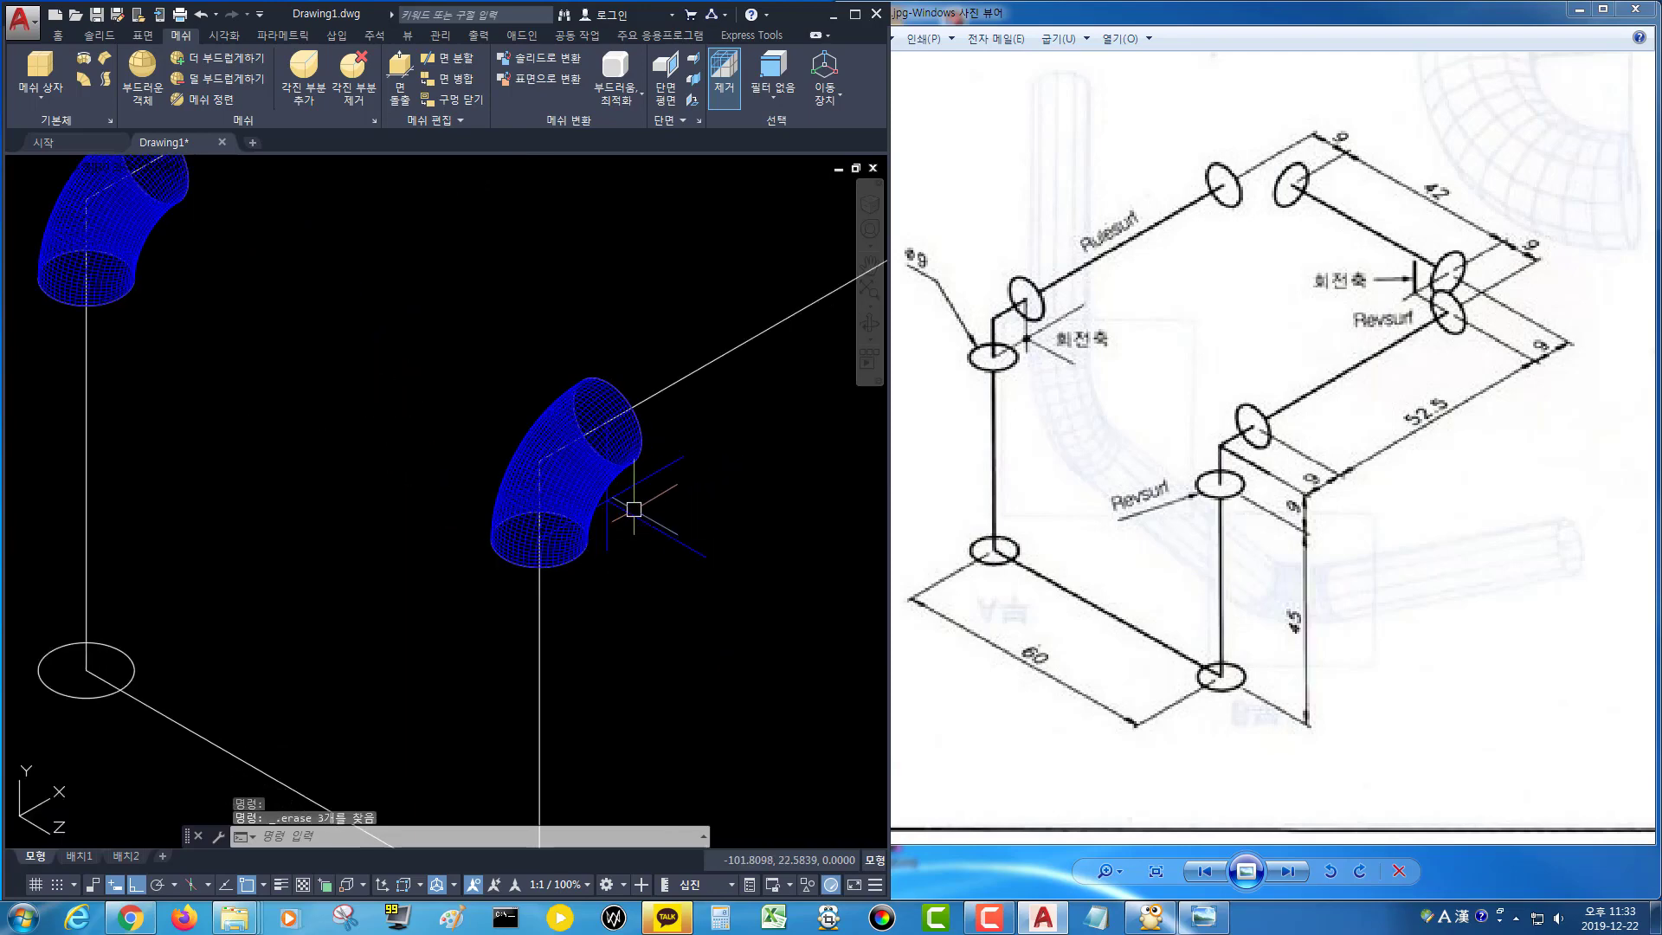
pyautogui.click(637, 481)
pyautogui.click(649, 524)
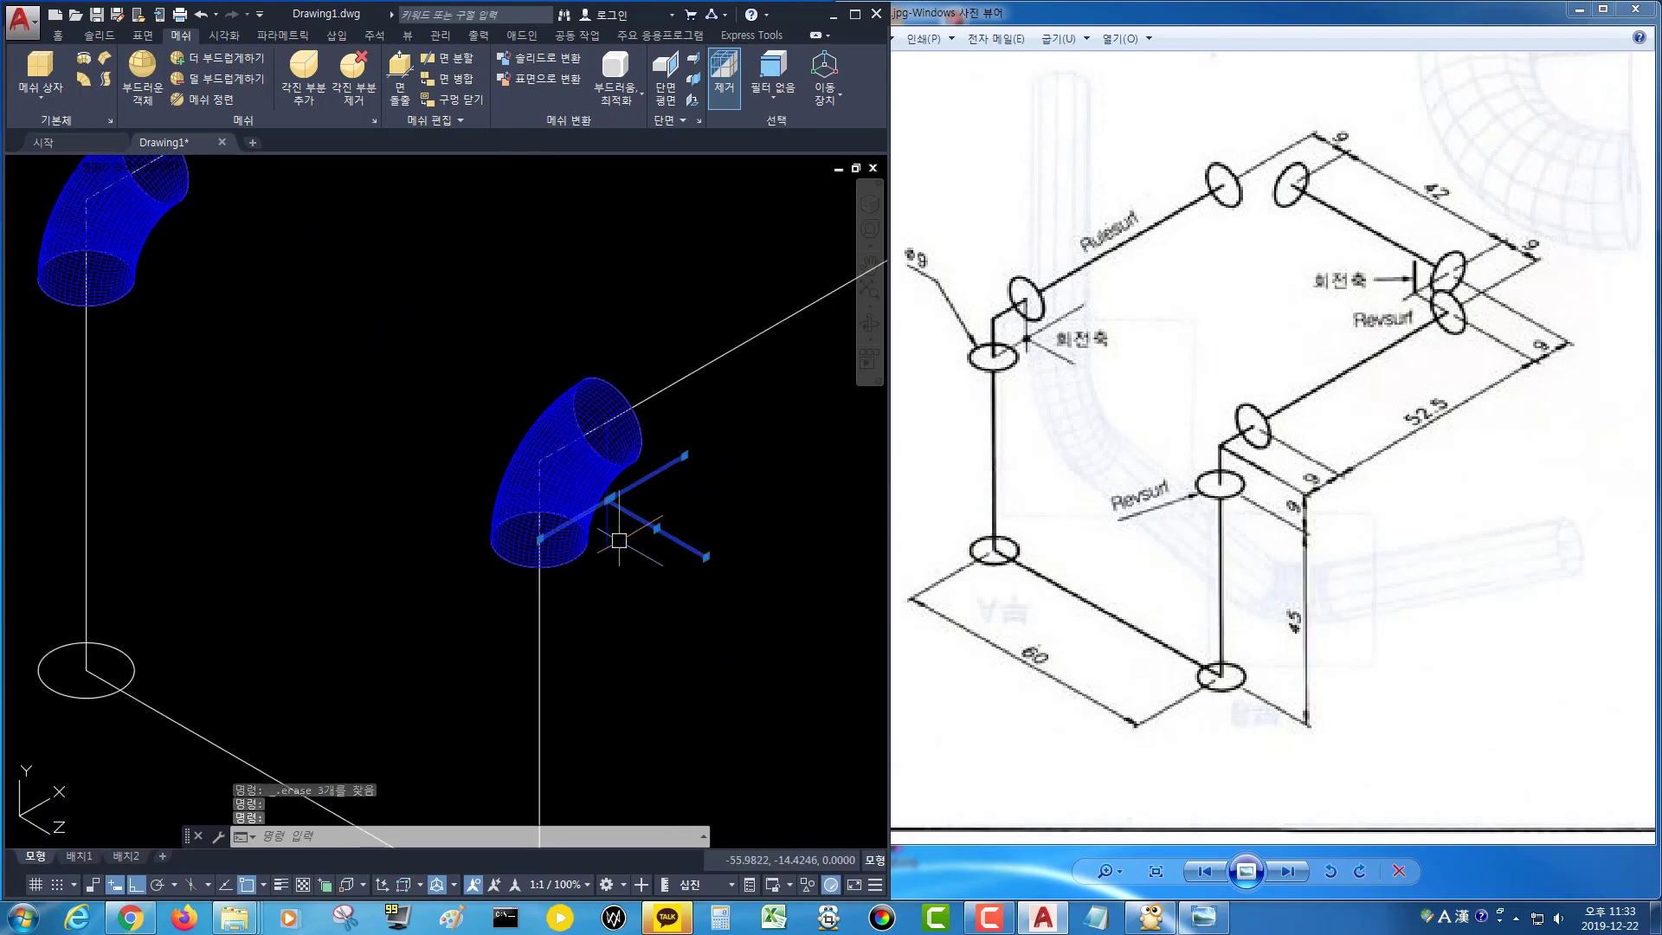
pyautogui.click(615, 542)
pyautogui.click(601, 553)
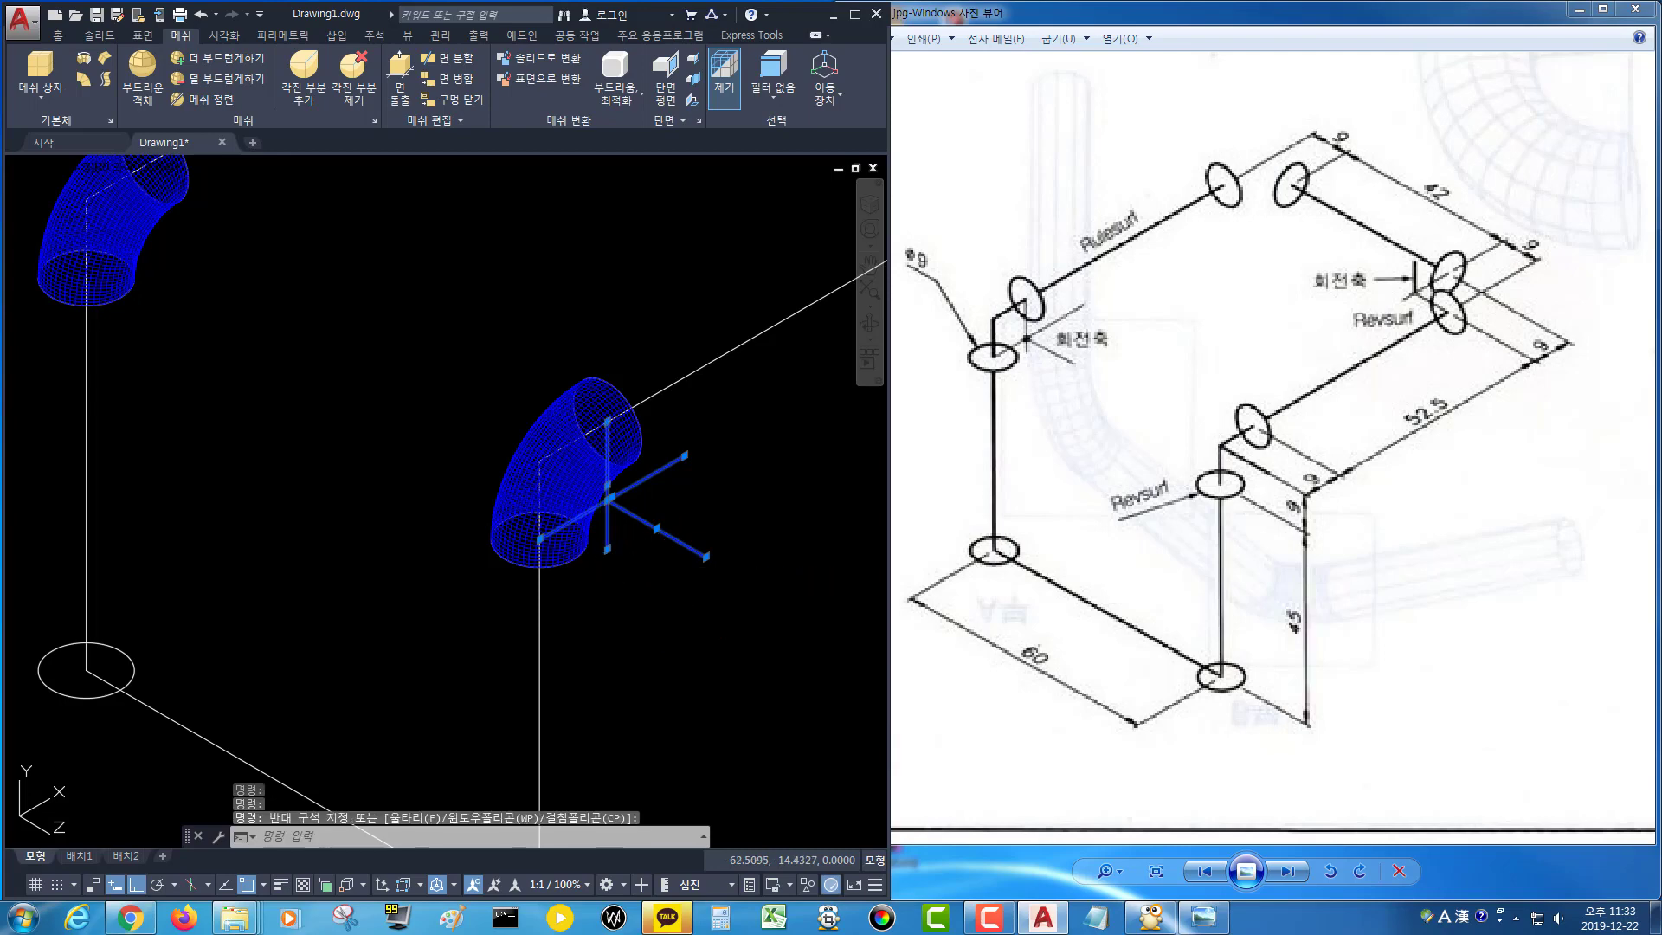
pyautogui.press('Delete')
# Zoom out to the whole pipe and turn off layer 도면층5 to hide the blue corner surfaces.
pyautogui.scroll(-3, 675, 658)
pyautogui.moveTo(675, 660); pyautogui.dragTo(555, 583, button='middle')
pyautogui.press('Escape')
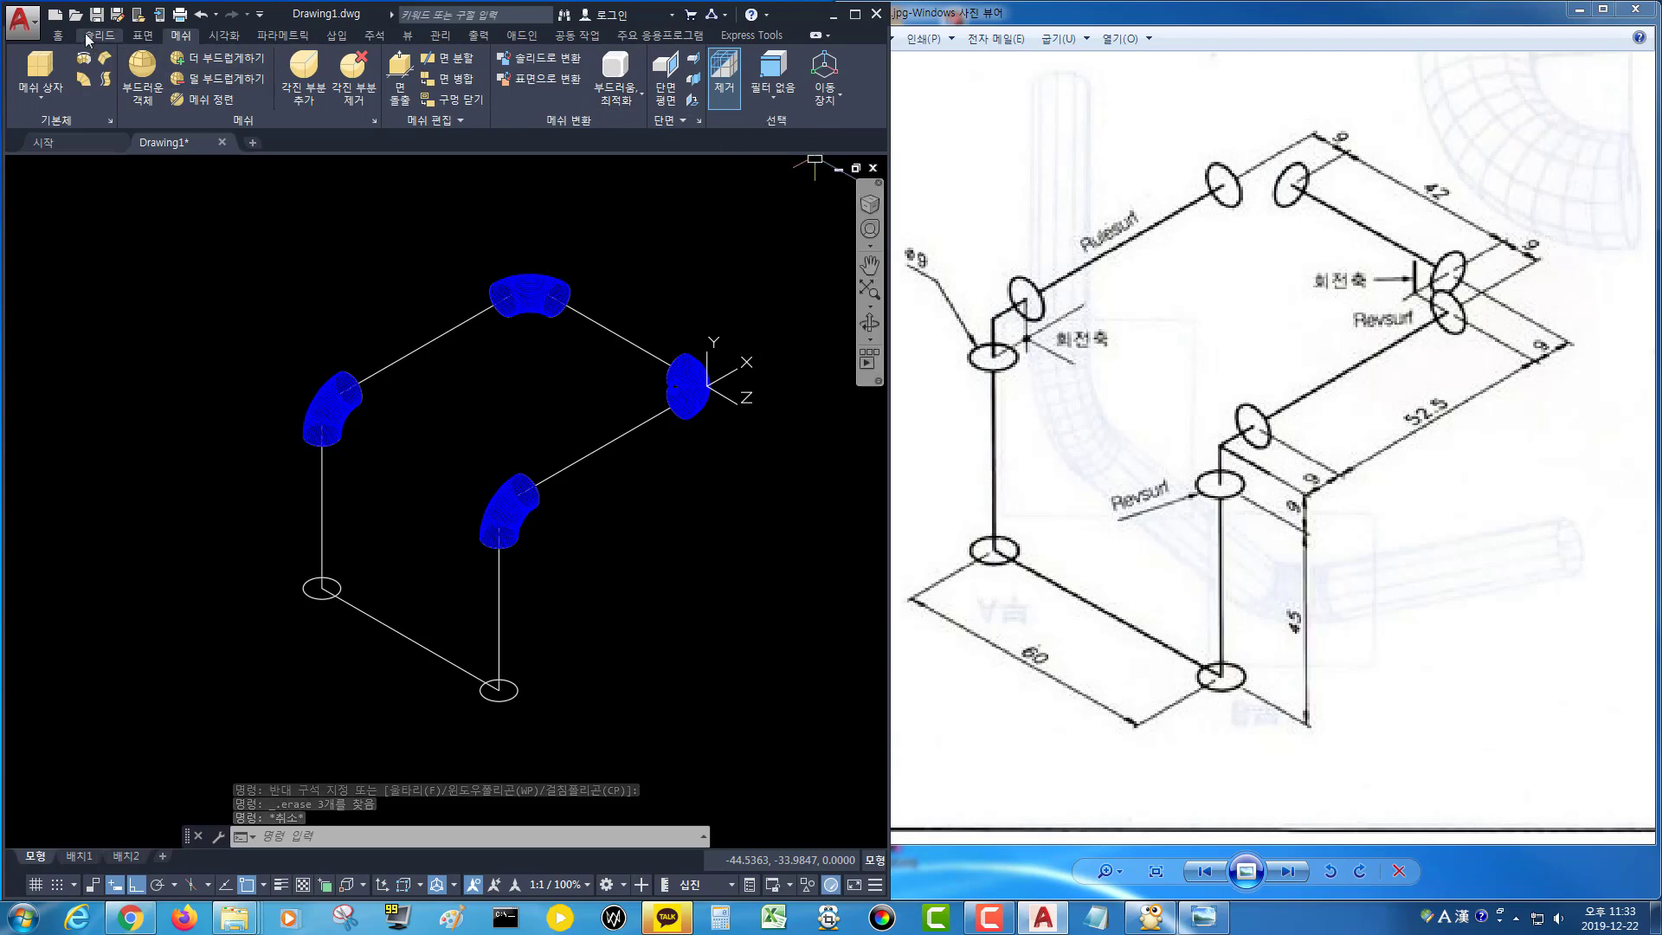
pyautogui.click(59, 34)
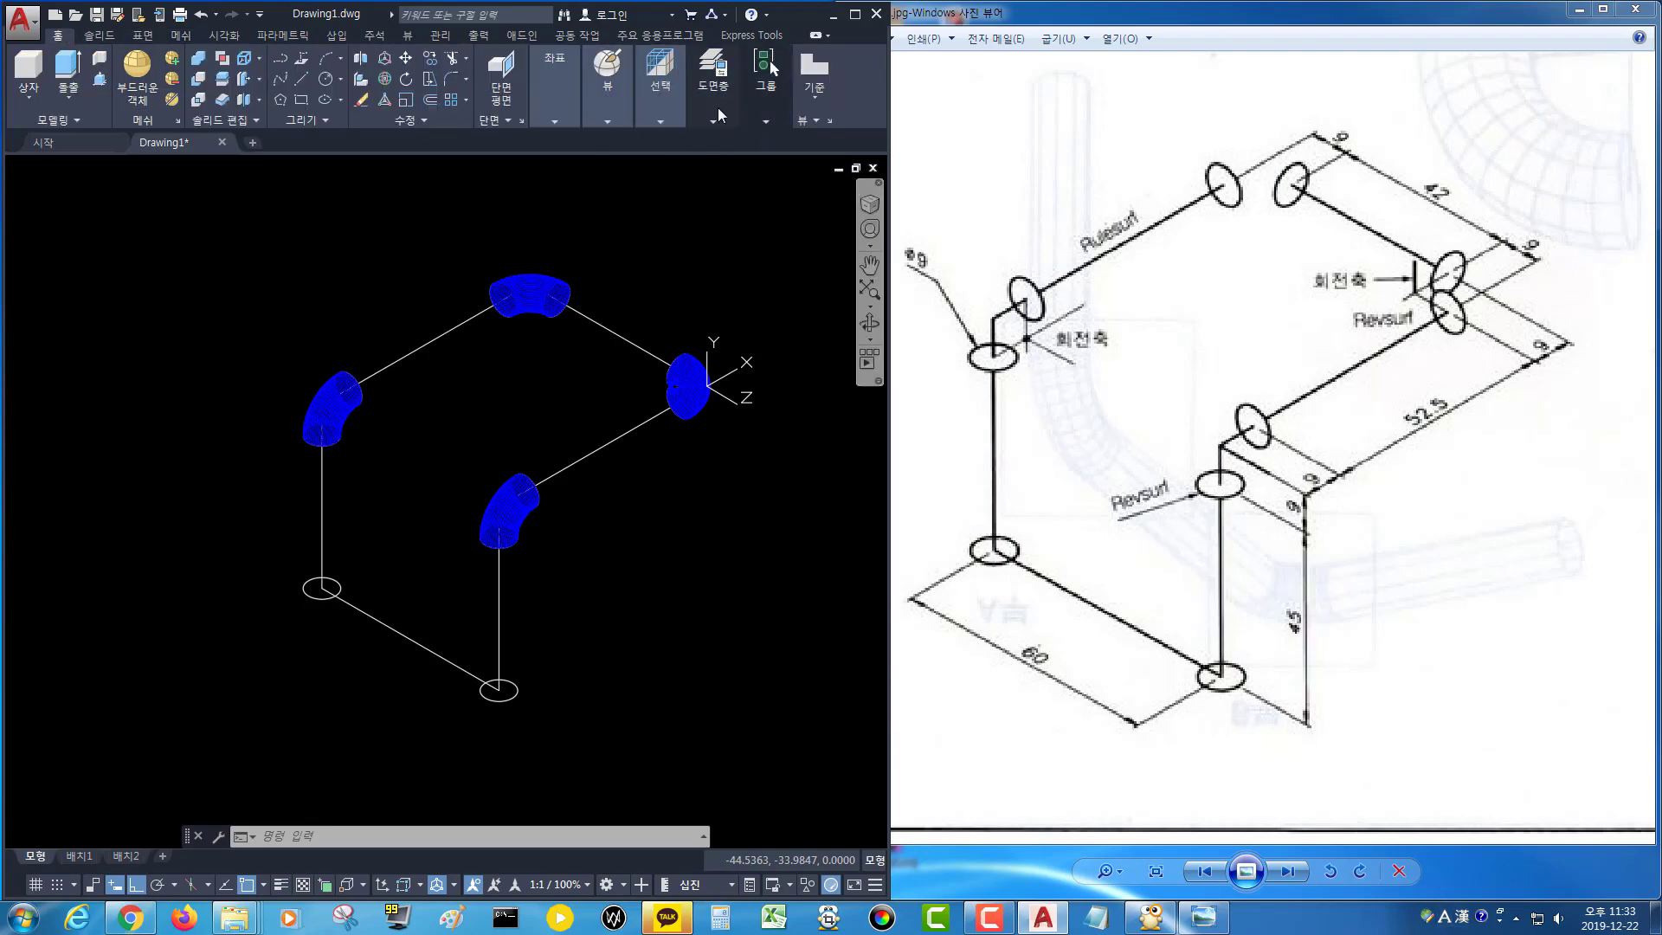
pyautogui.click(716, 116)
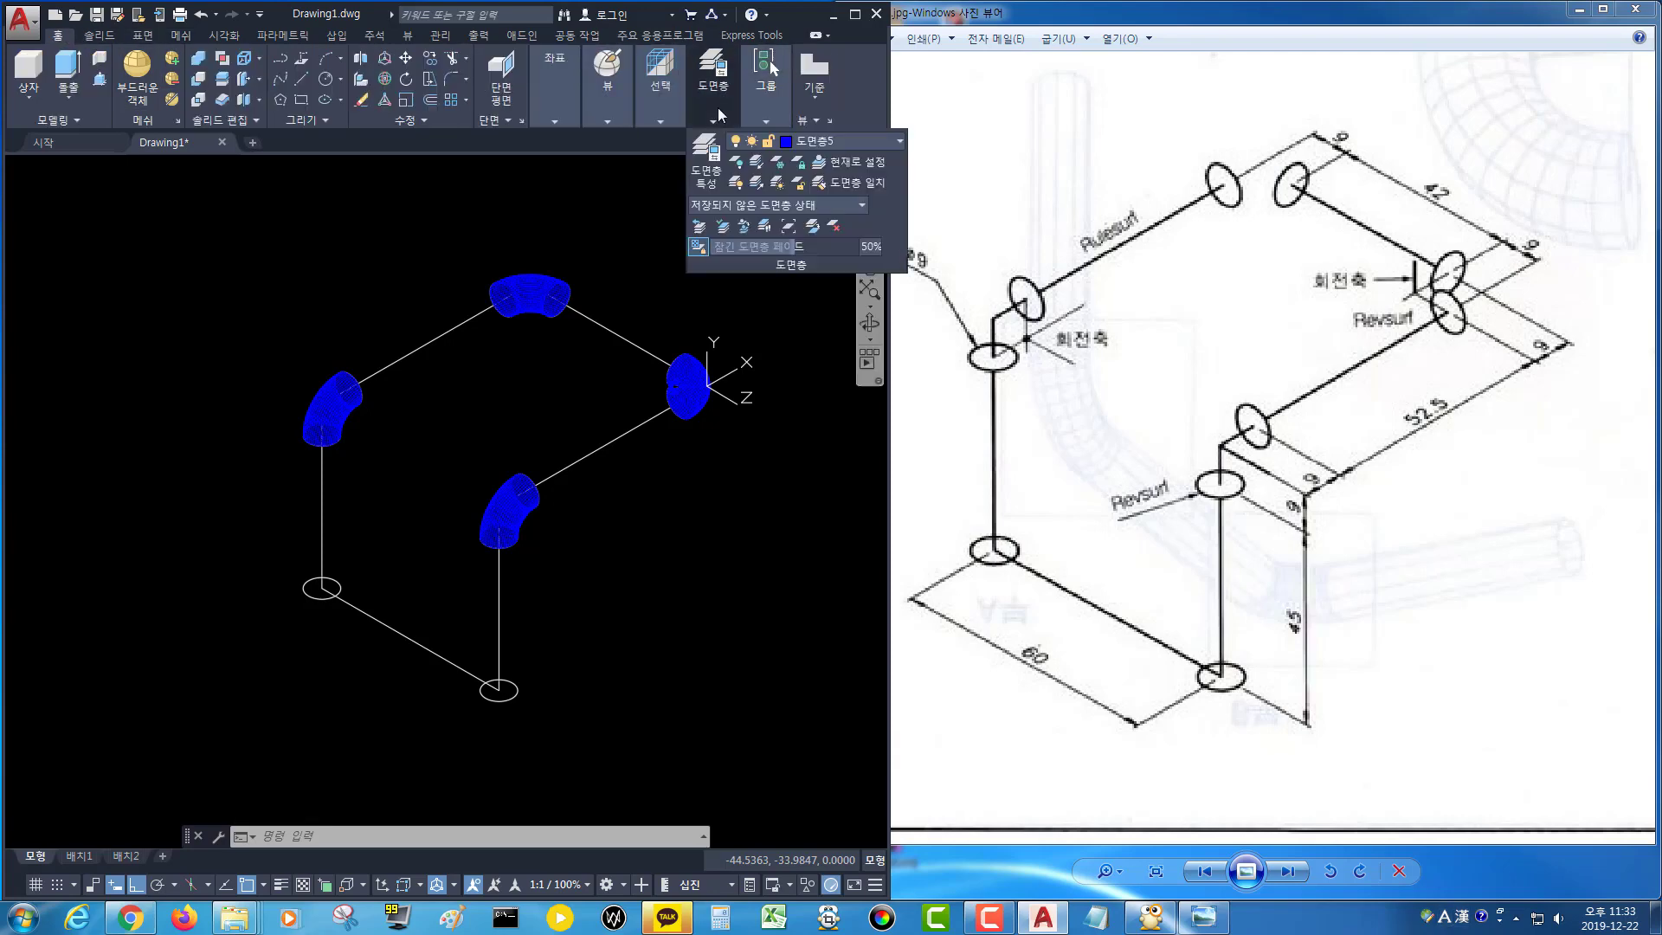
pyautogui.click(855, 141)
pyautogui.click(824, 161)
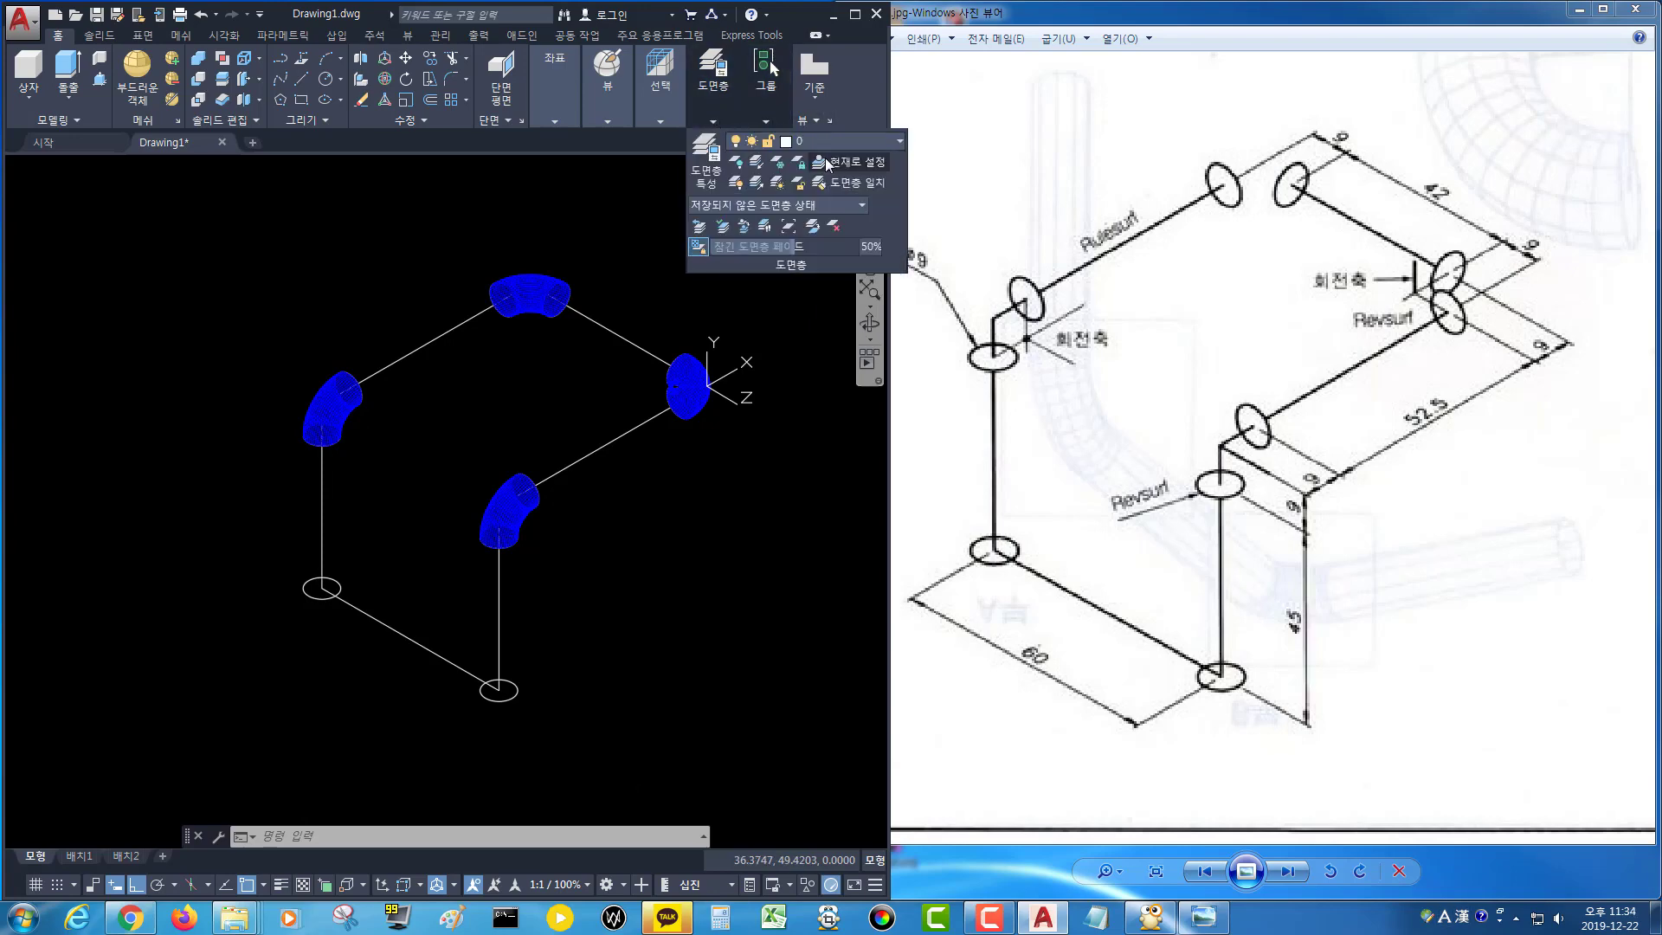
pyautogui.click(838, 136)
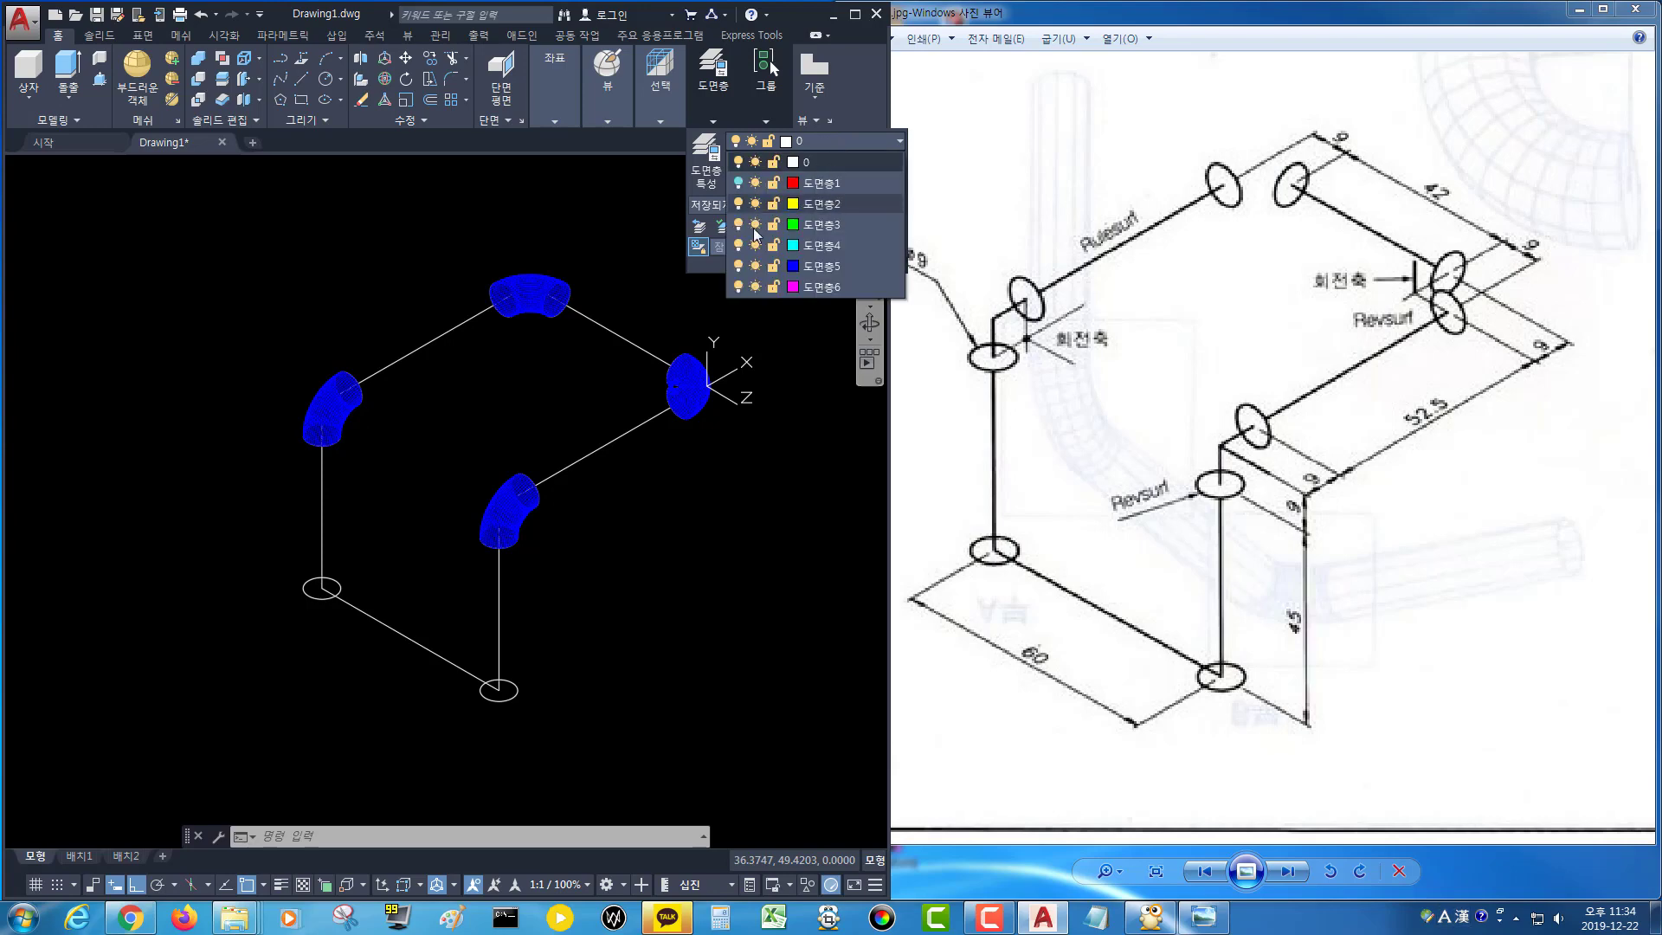
pyautogui.click(739, 265)
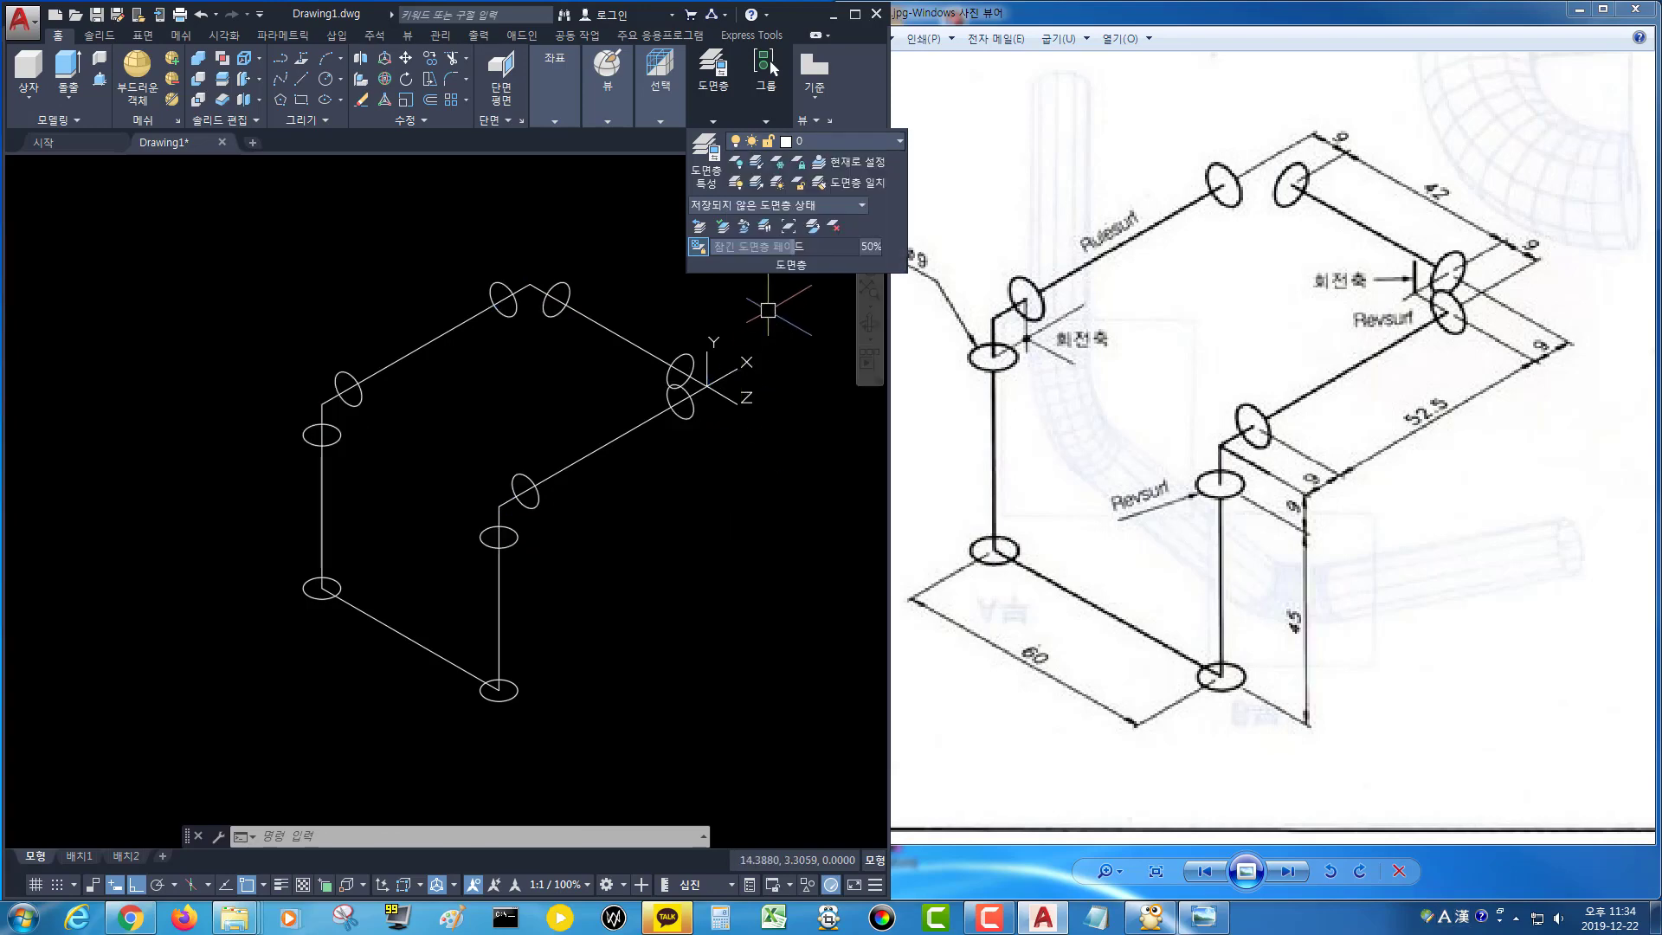
pyautogui.click(779, 298)
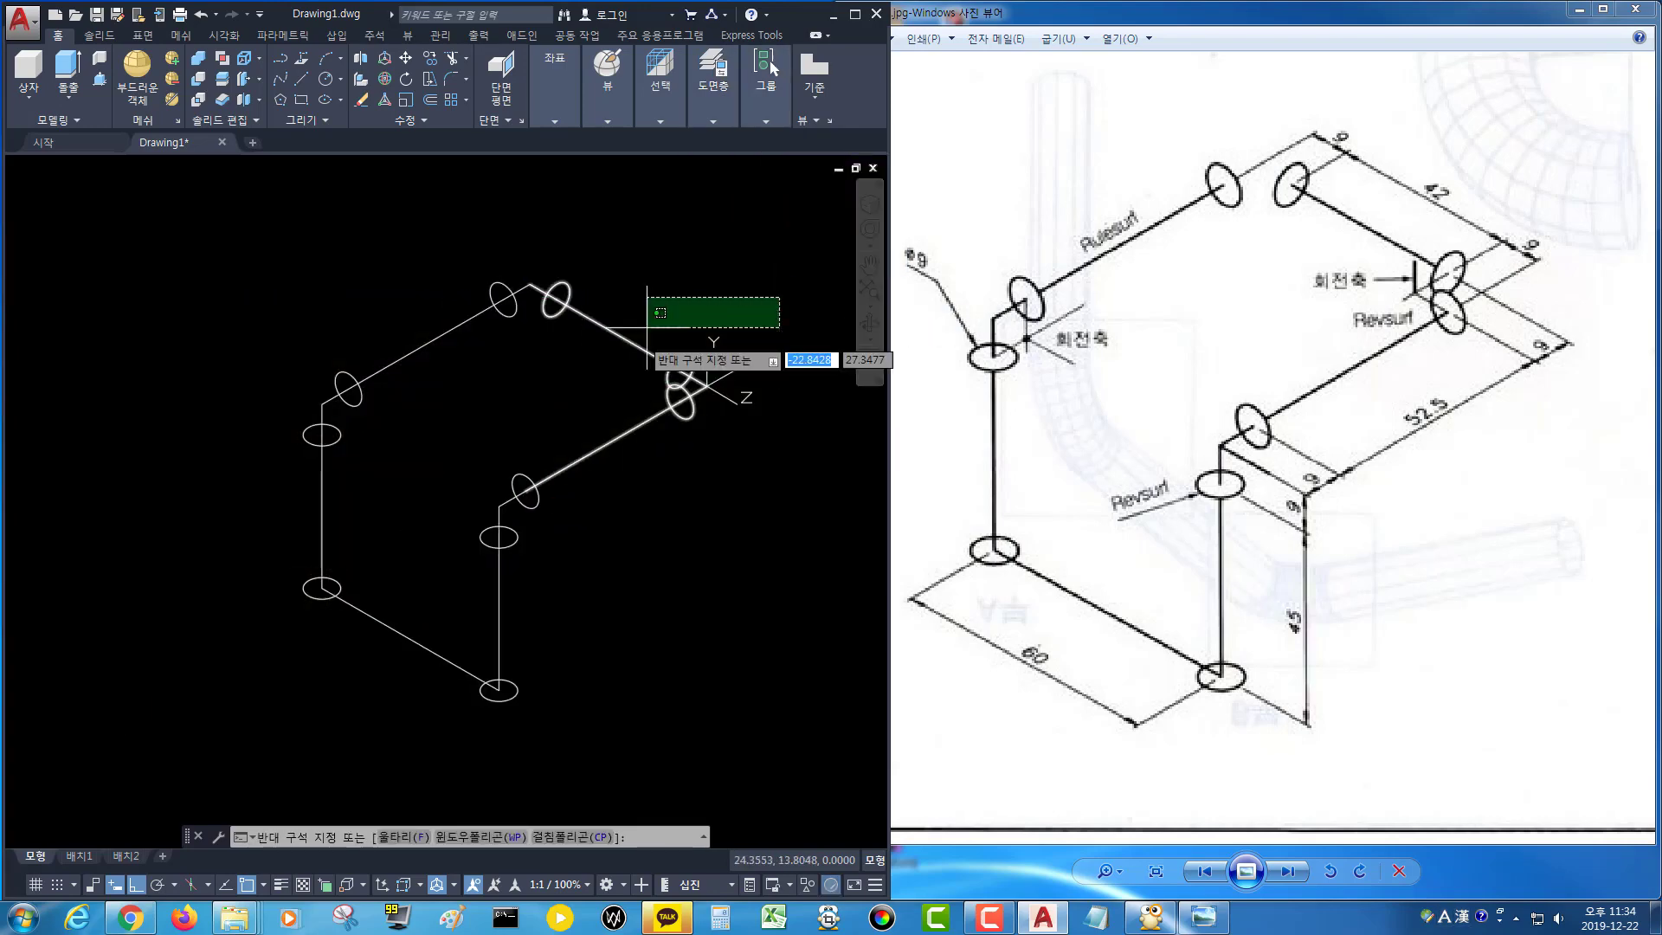
pyautogui.scroll(-2, 702, 251)
pyautogui.moveTo(702, 251); pyautogui.dragTo(648, 295, button='middle')
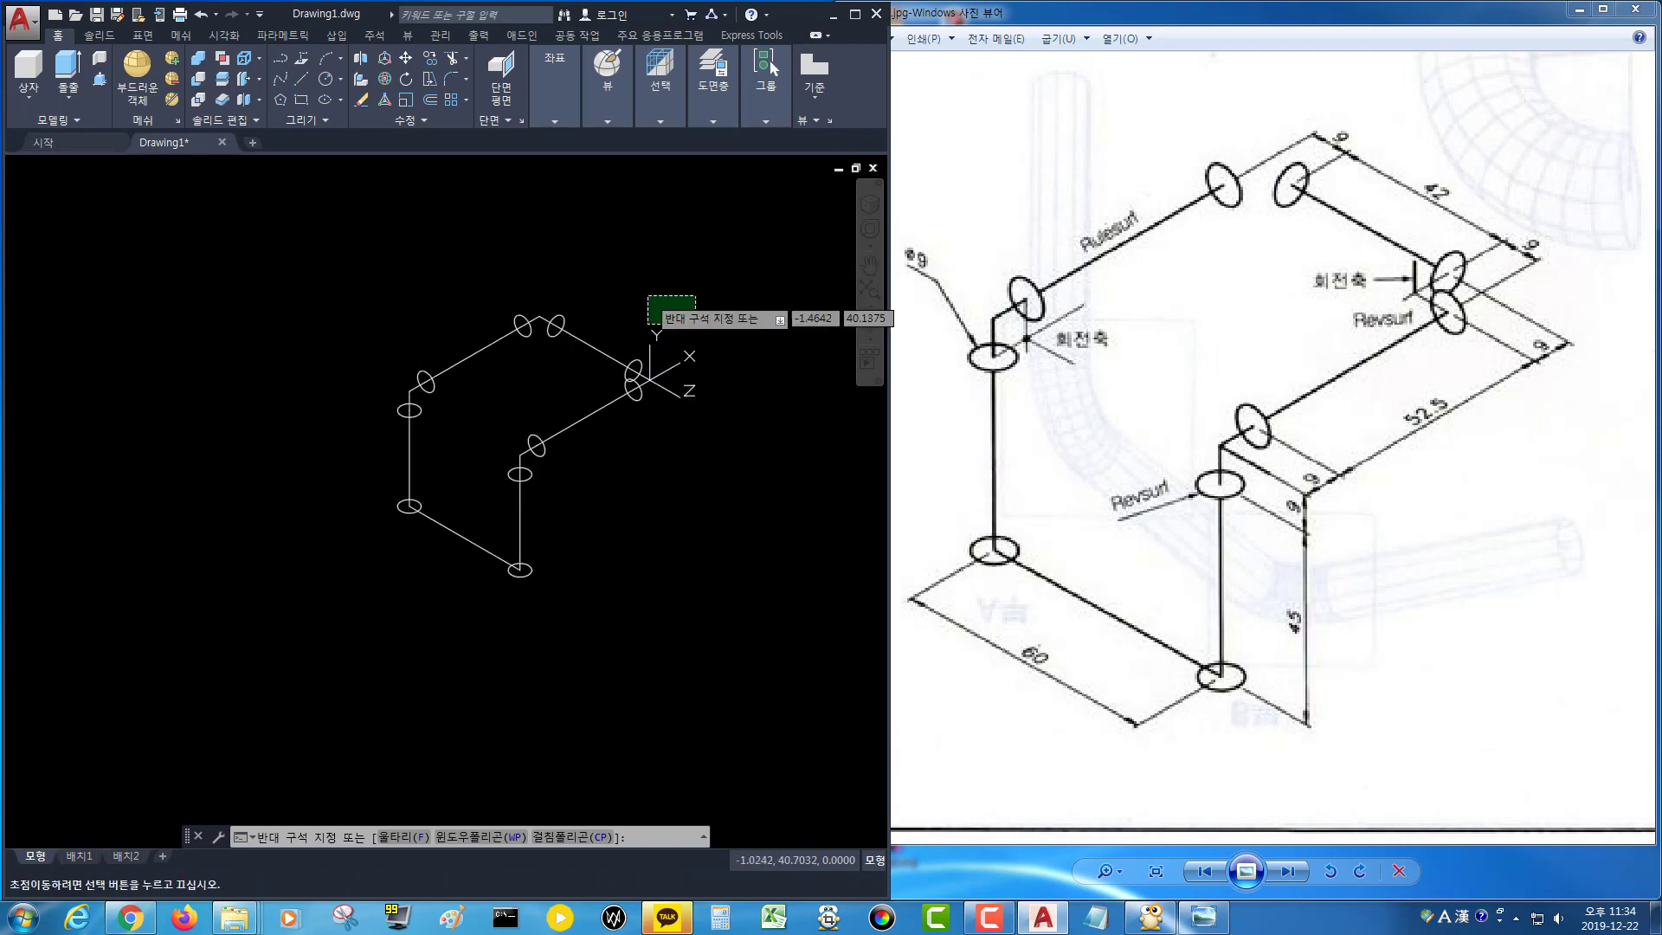
pyautogui.press('Escape')
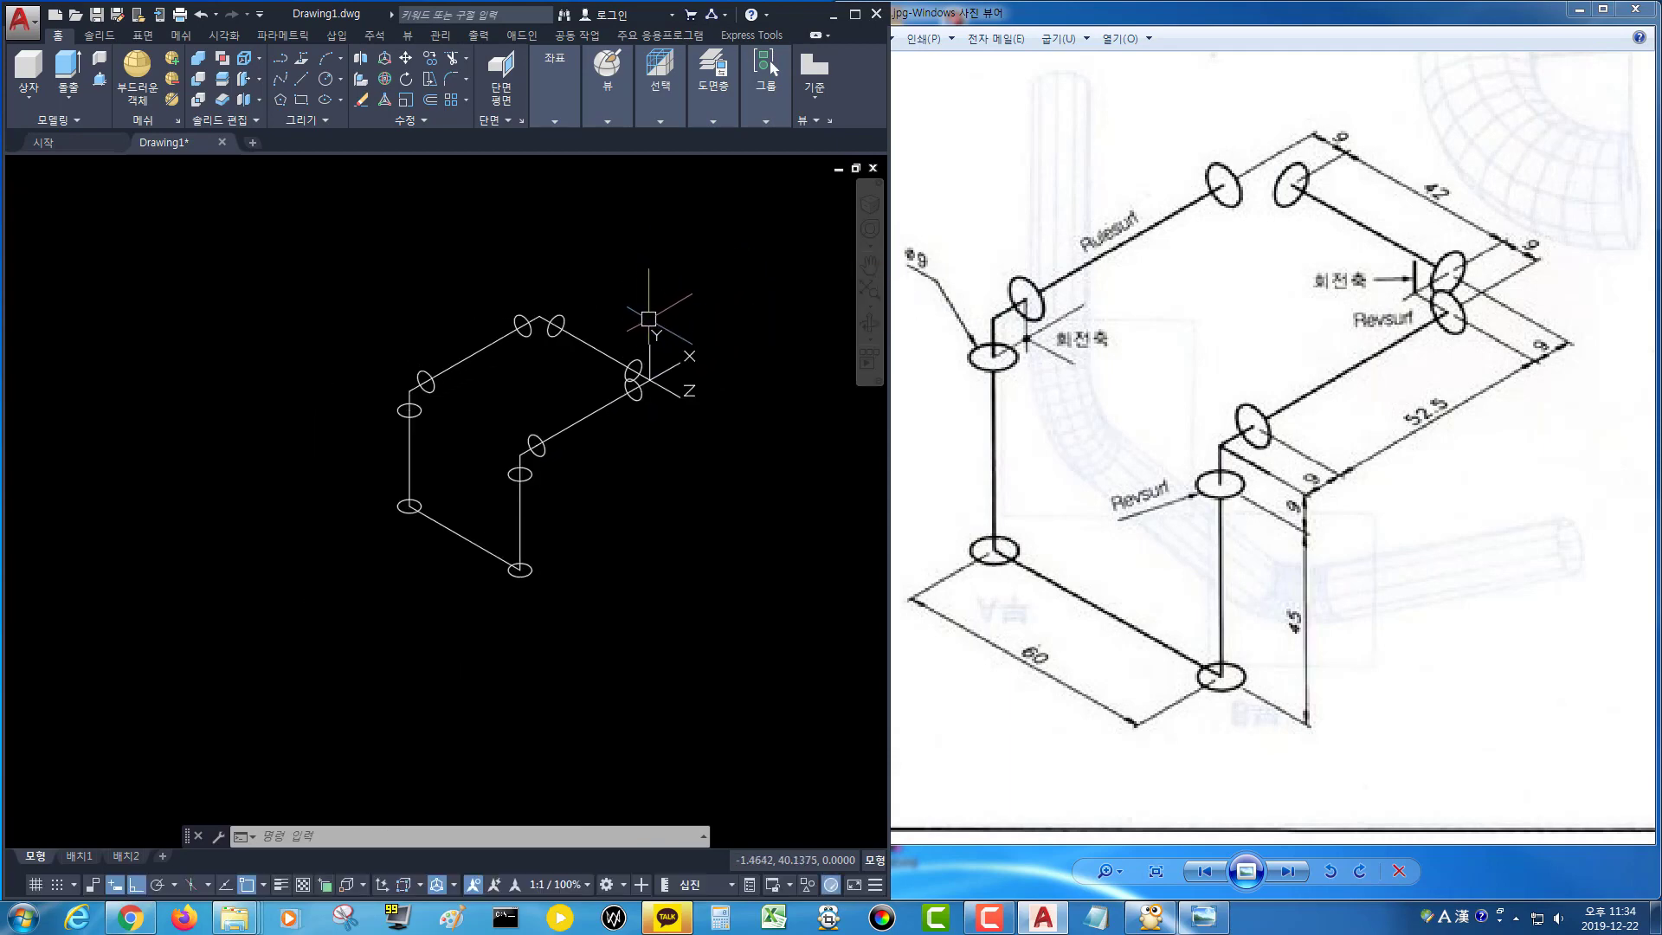
# Turn on layers 도면층1 and 도면층5 to show the red straight pipe and blue elbow surfaces.
pyautogui.click(765, 121)
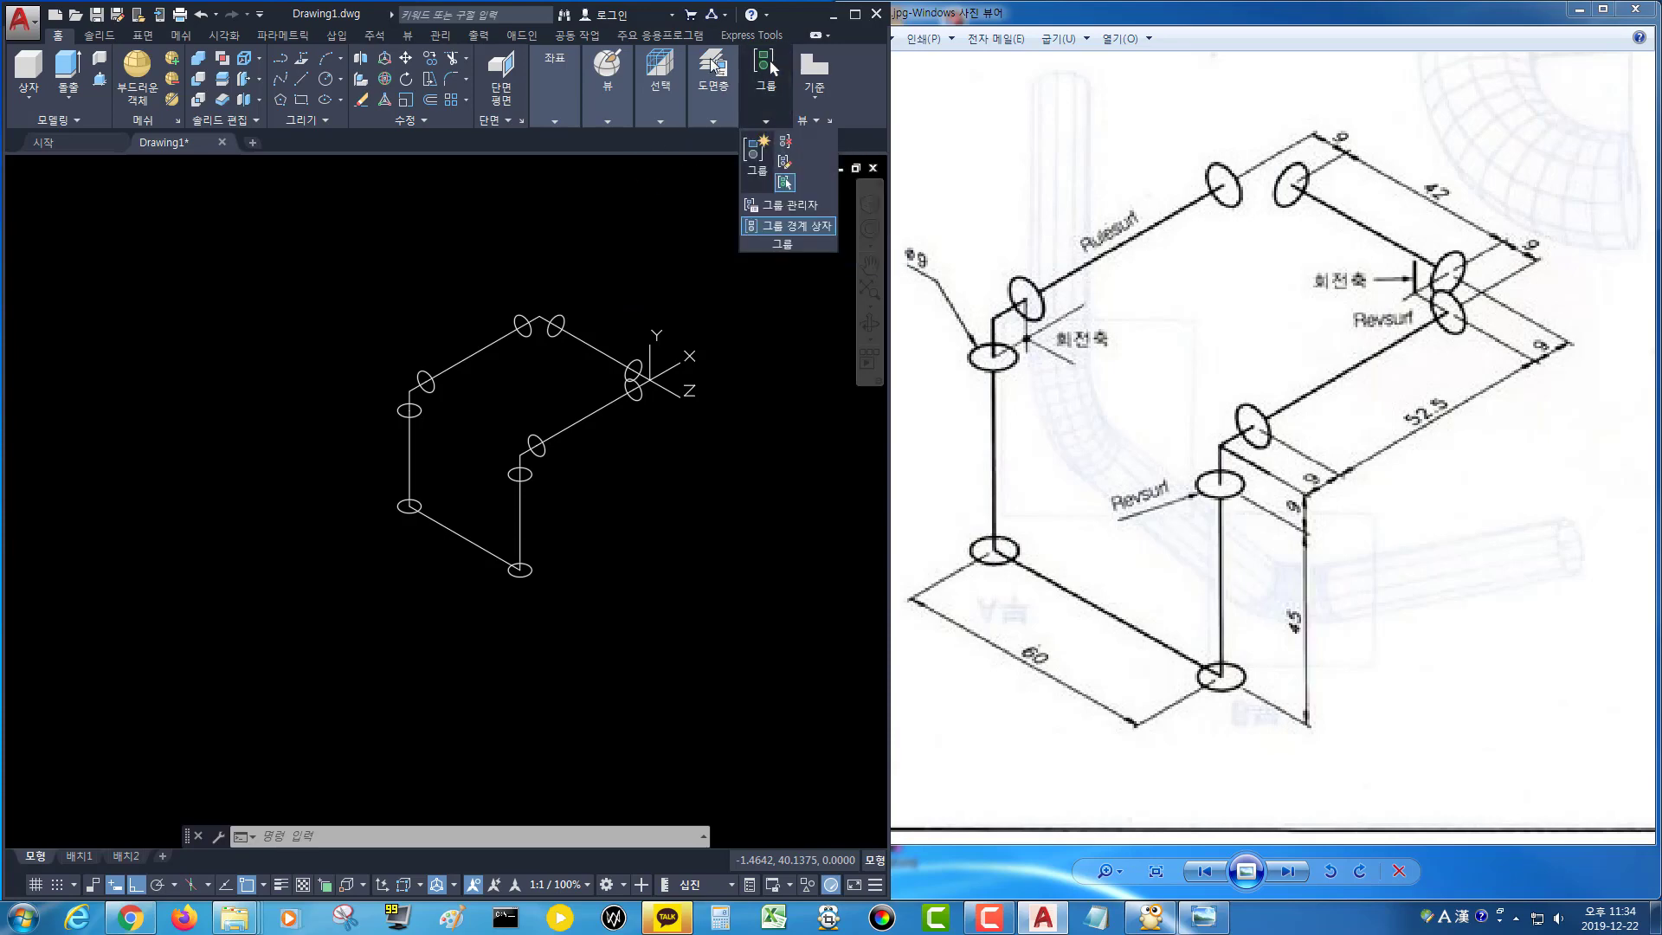
pyautogui.click(711, 120)
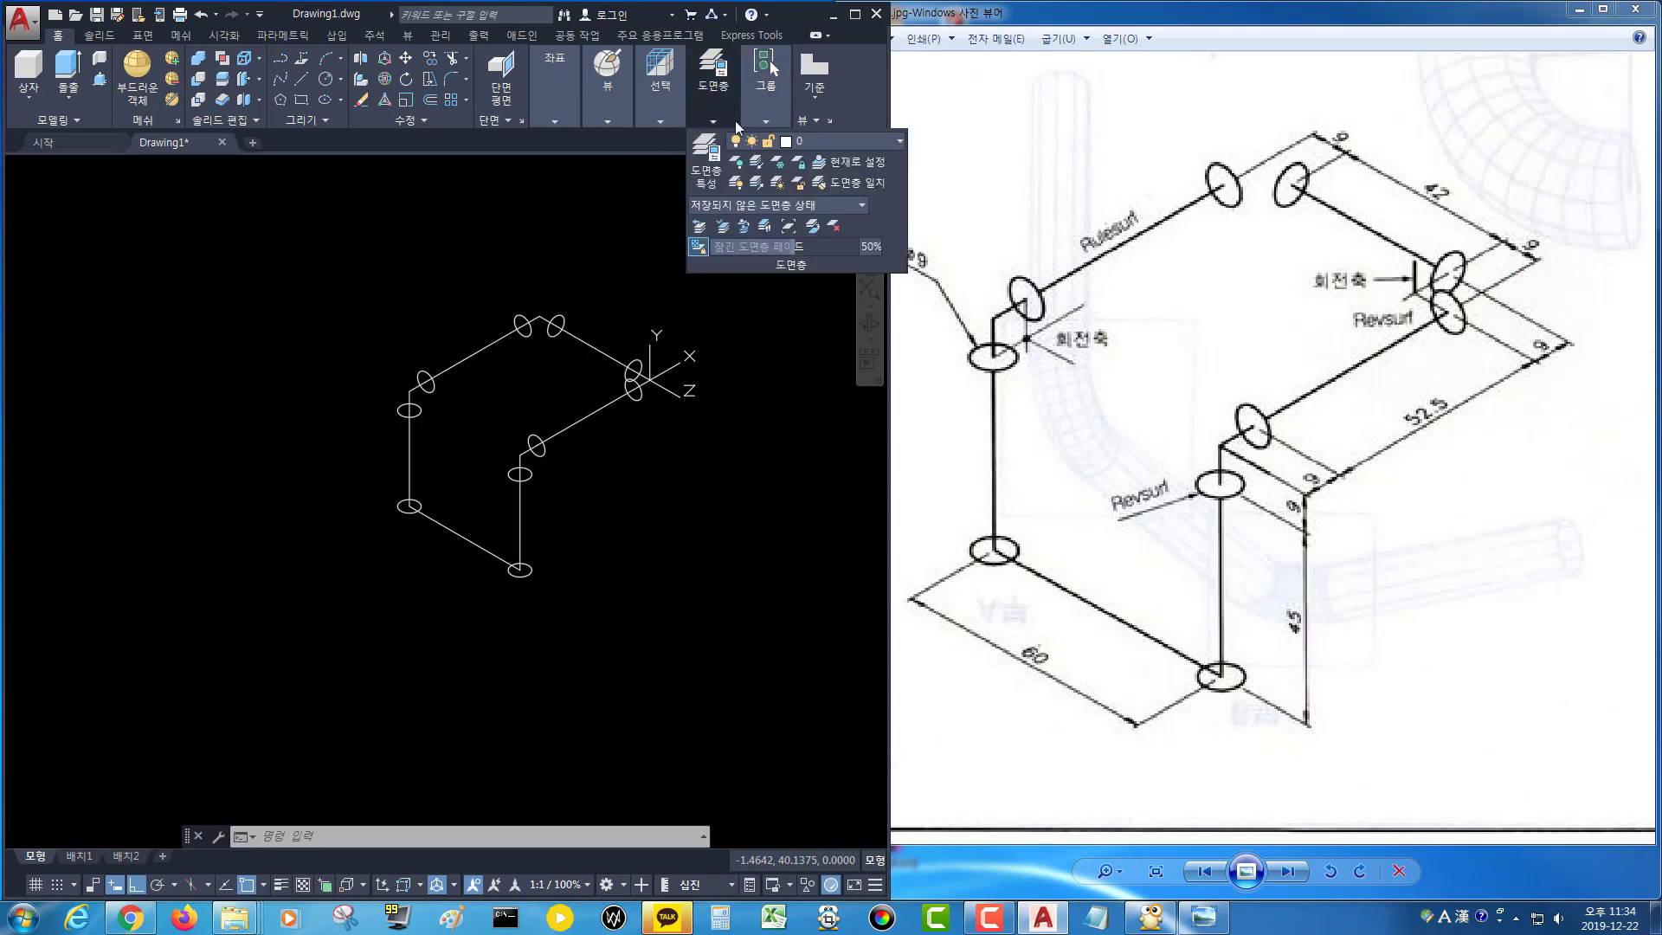
pyautogui.click(870, 142)
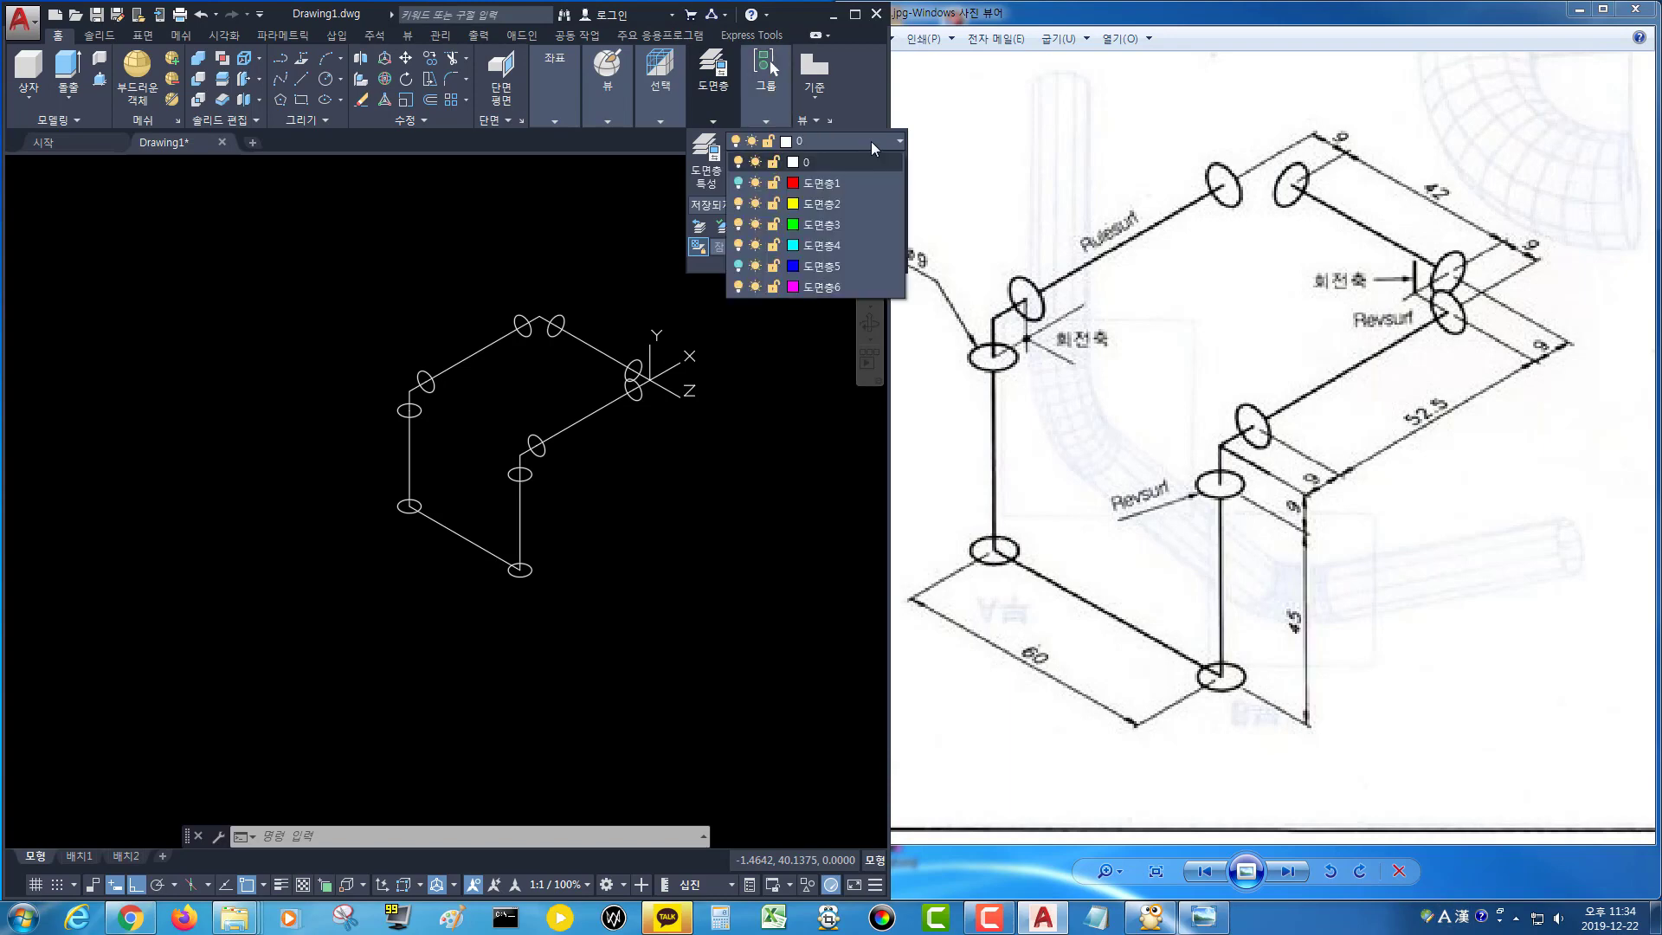
pyautogui.click(739, 184)
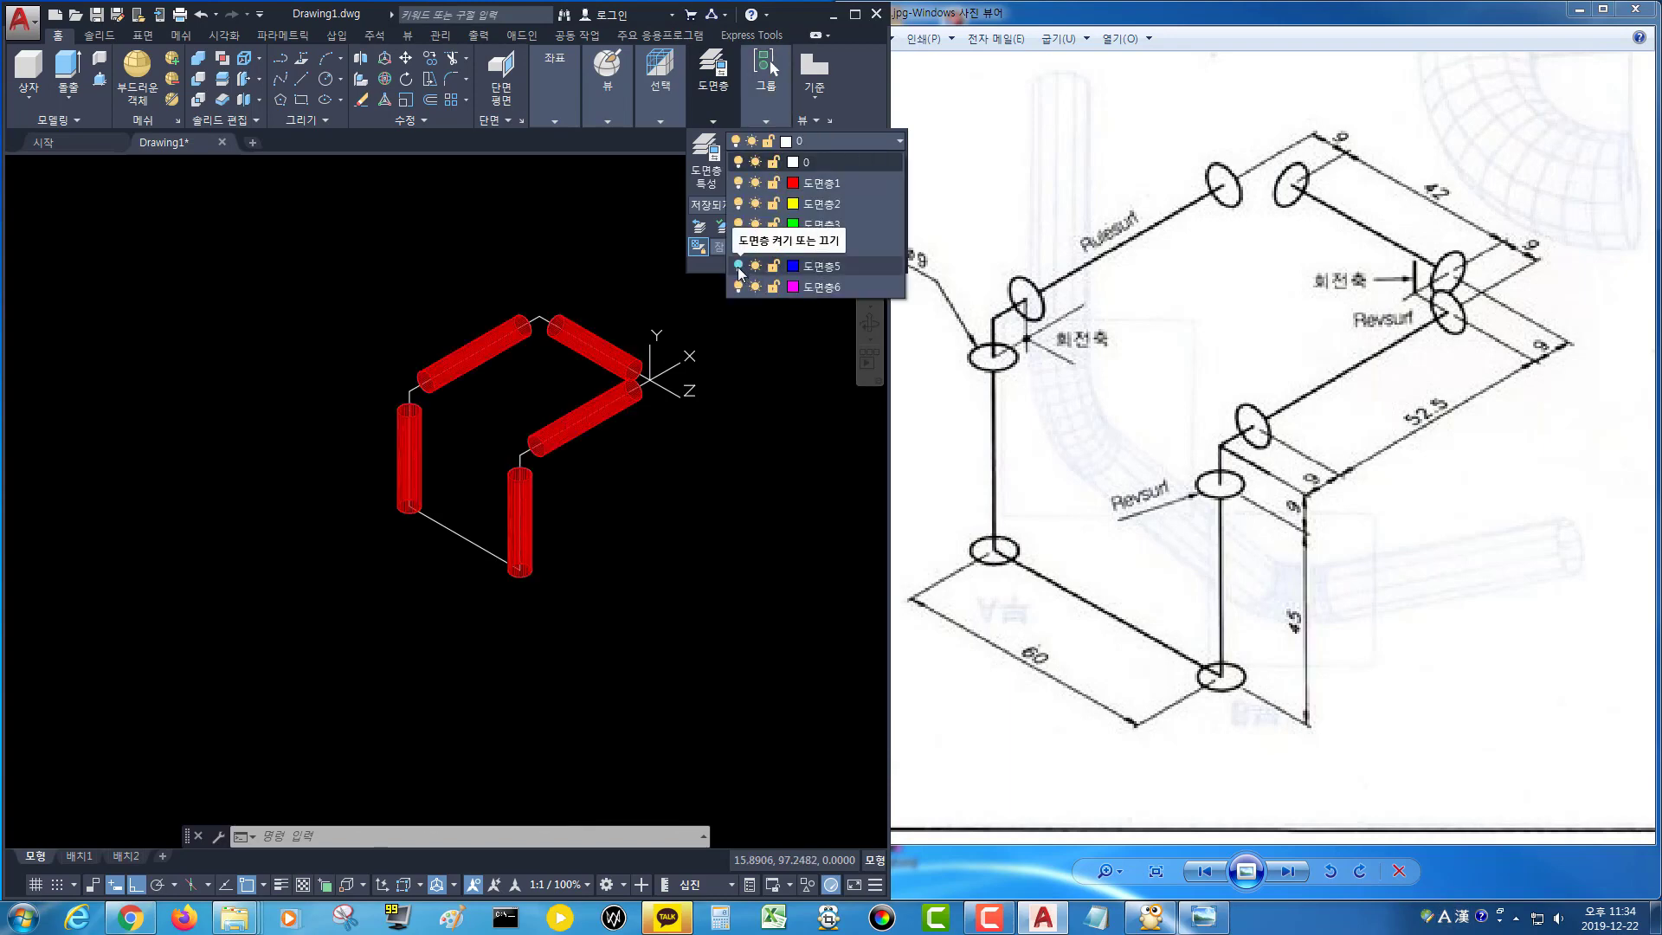
pyautogui.click(738, 266)
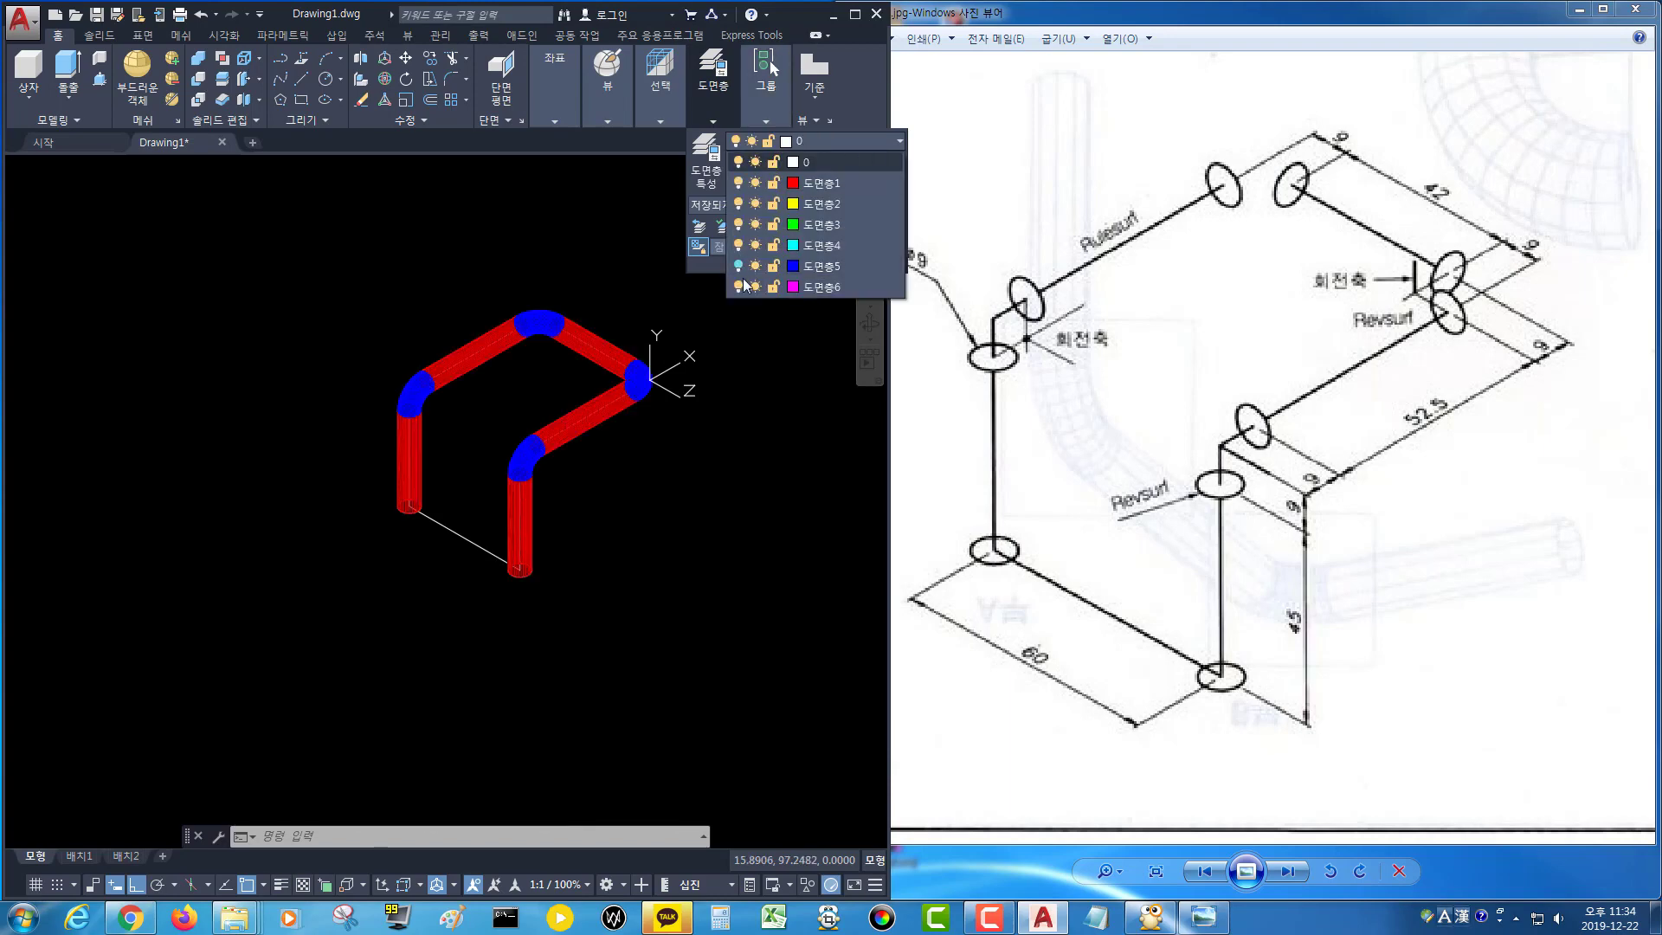
# Mirror the upper elbows and straight pipes about a horizontal line through the front vertical pipe's midpoint, keeping the originals.
pyautogui.click(651, 477)
pyautogui.write('m')
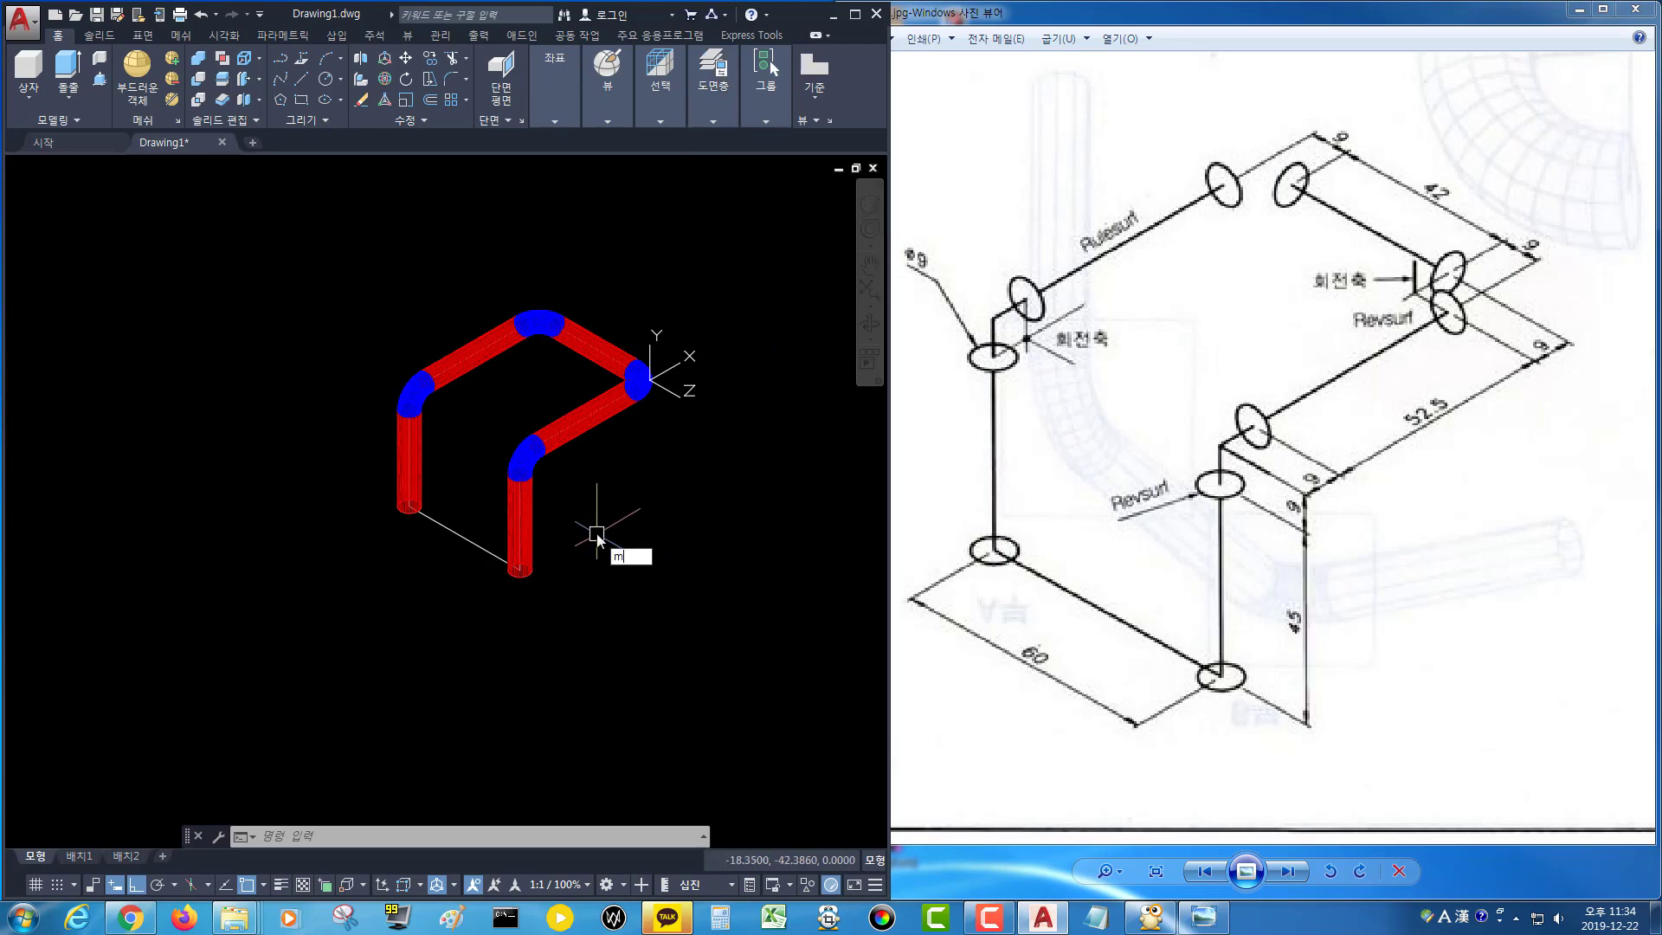
pyautogui.write('i')
pyautogui.press('Return')
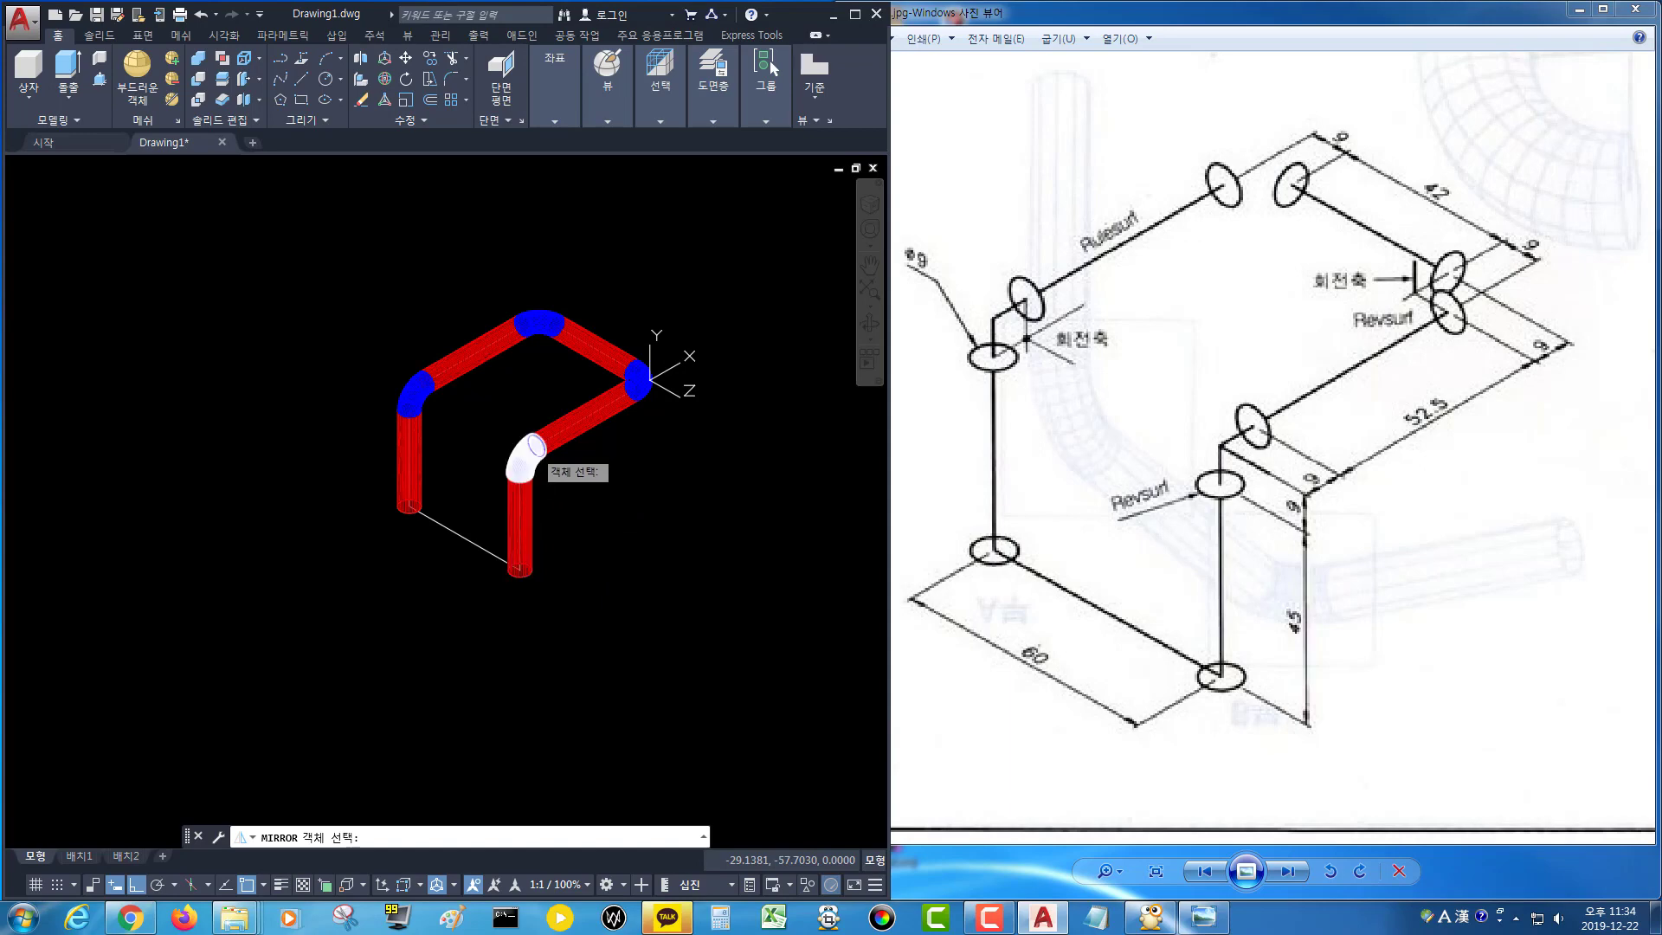
pyautogui.click(531, 449)
pyautogui.click(645, 381)
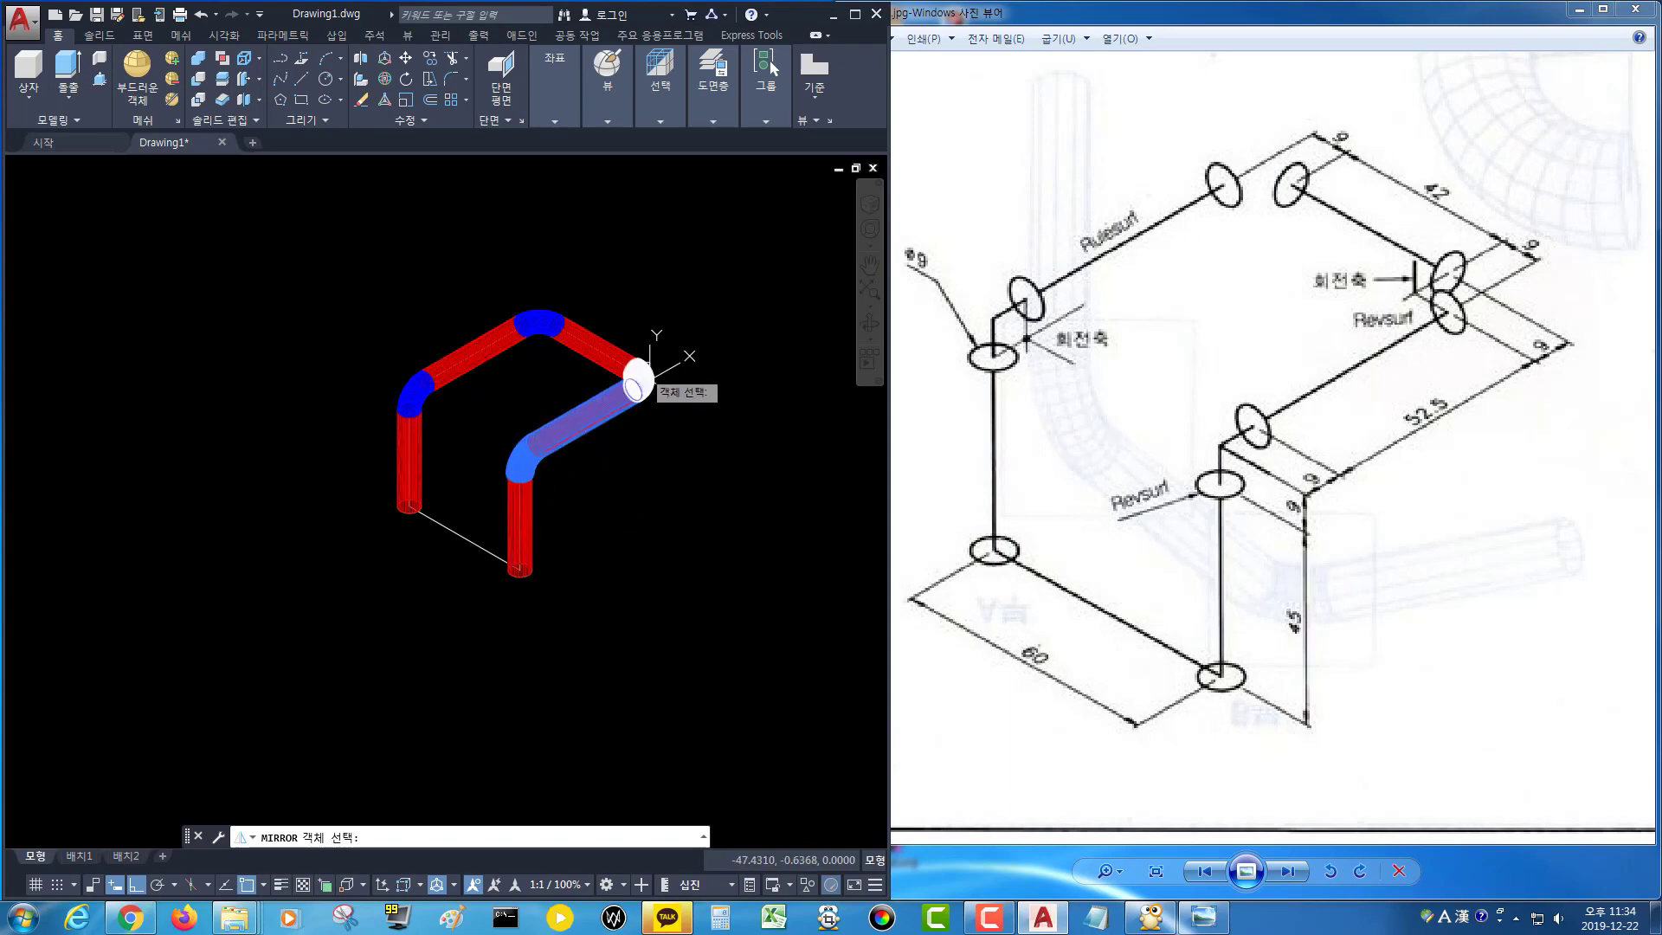
pyautogui.click(606, 348)
pyautogui.click(543, 317)
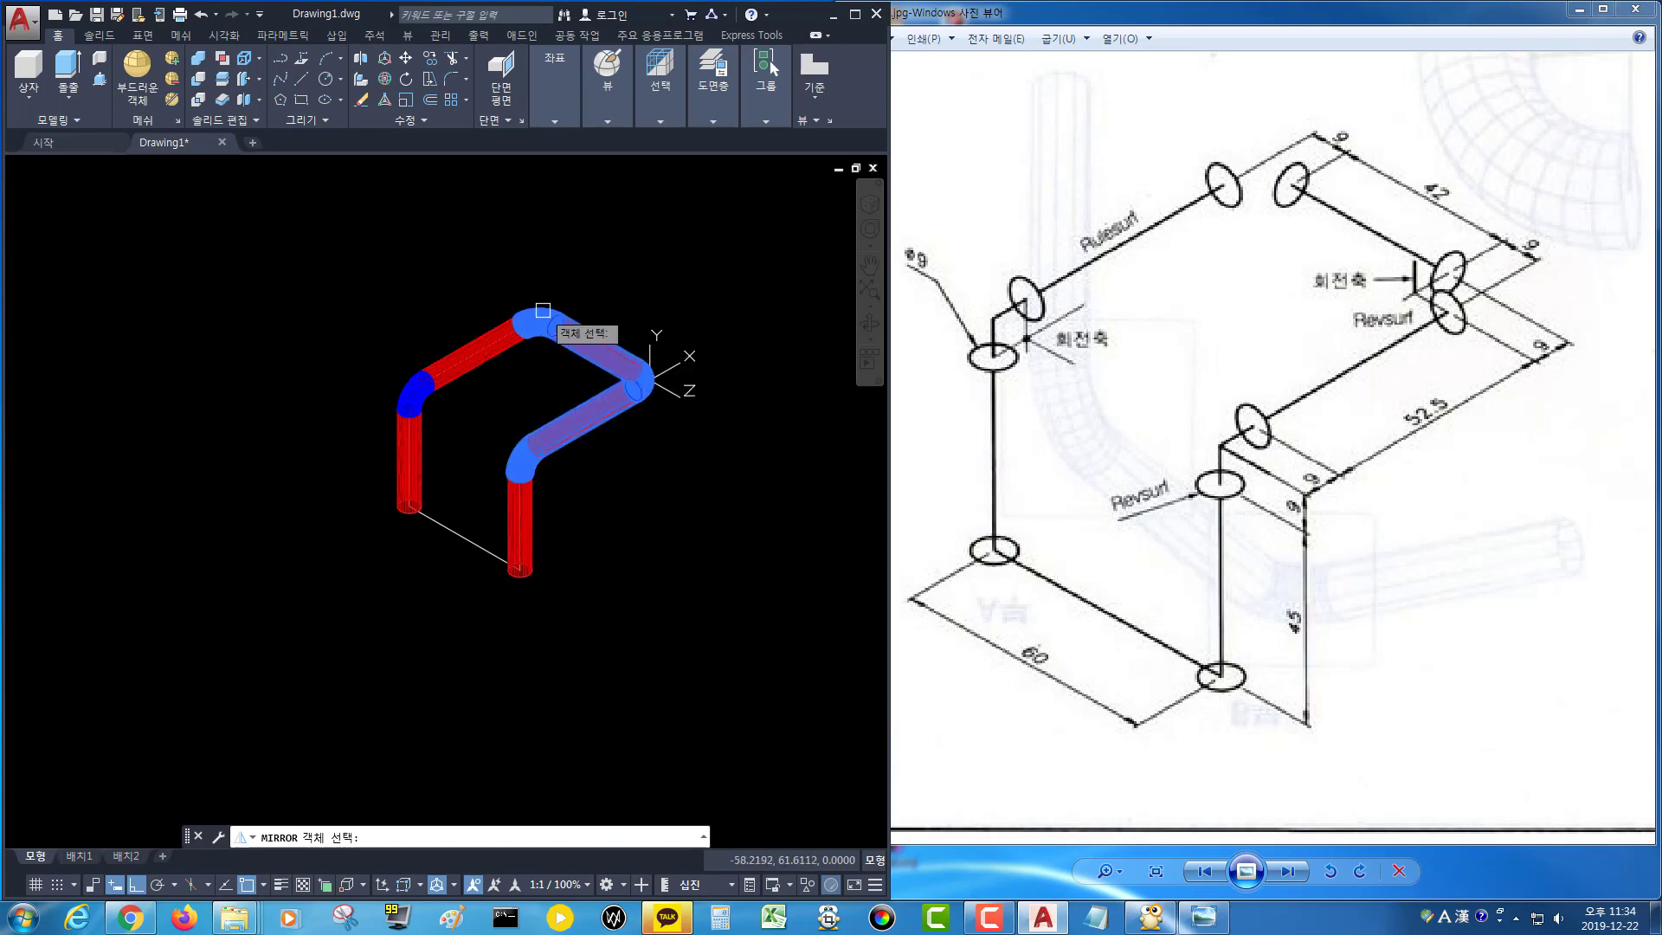
pyautogui.click(453, 354)
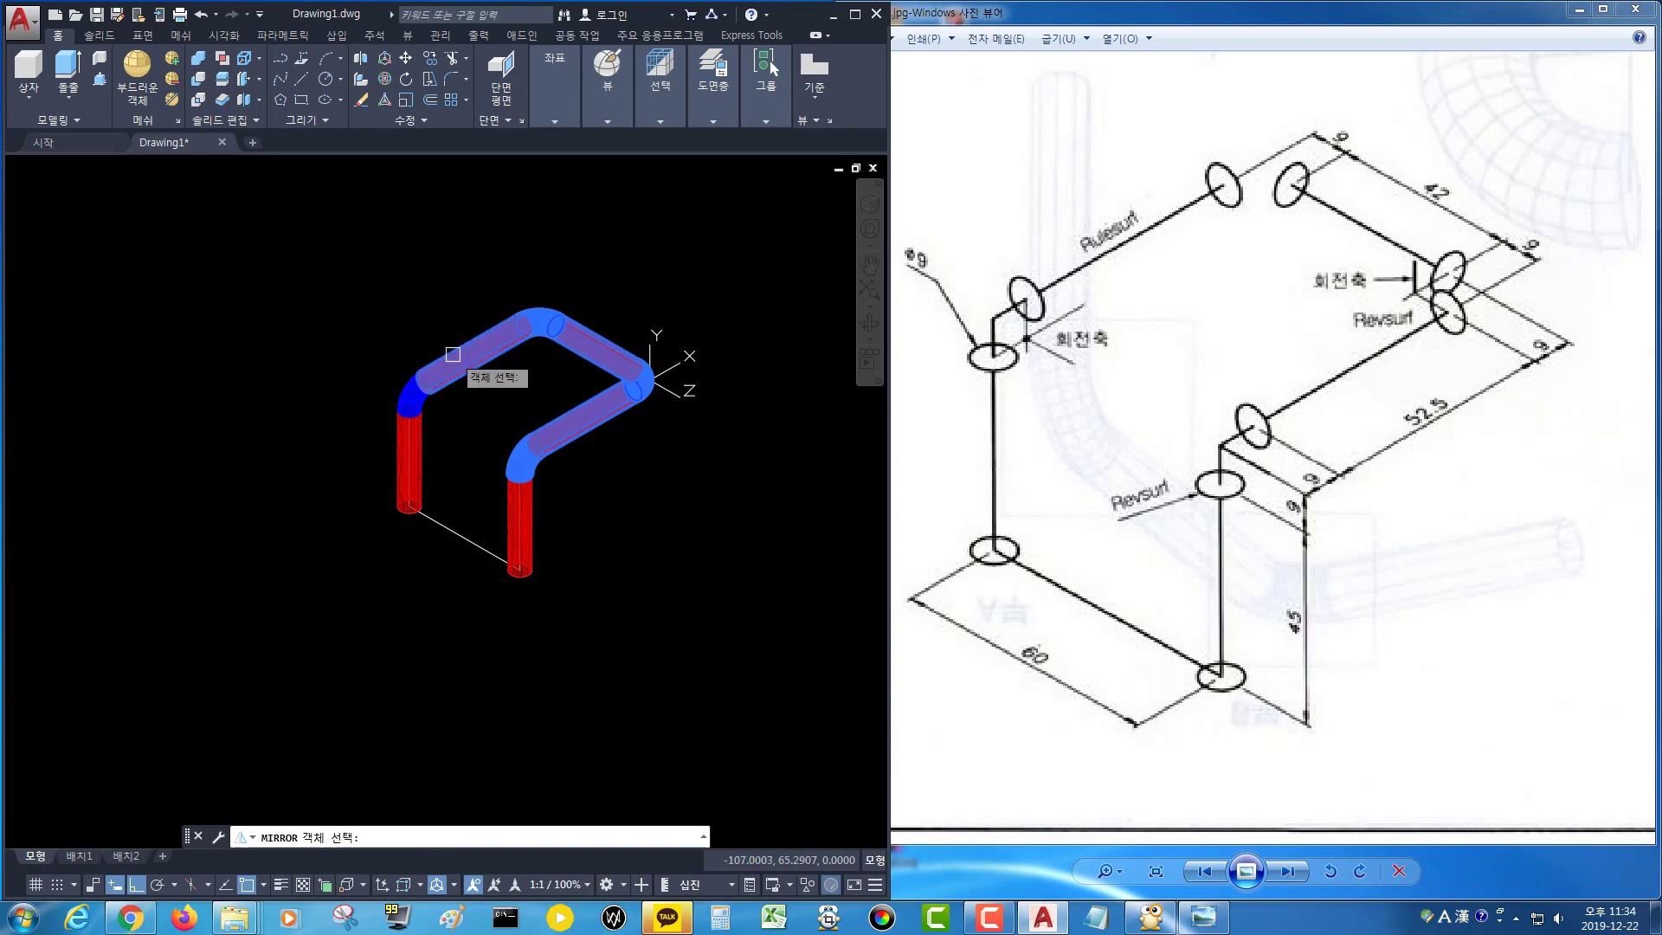
pyautogui.click(402, 387)
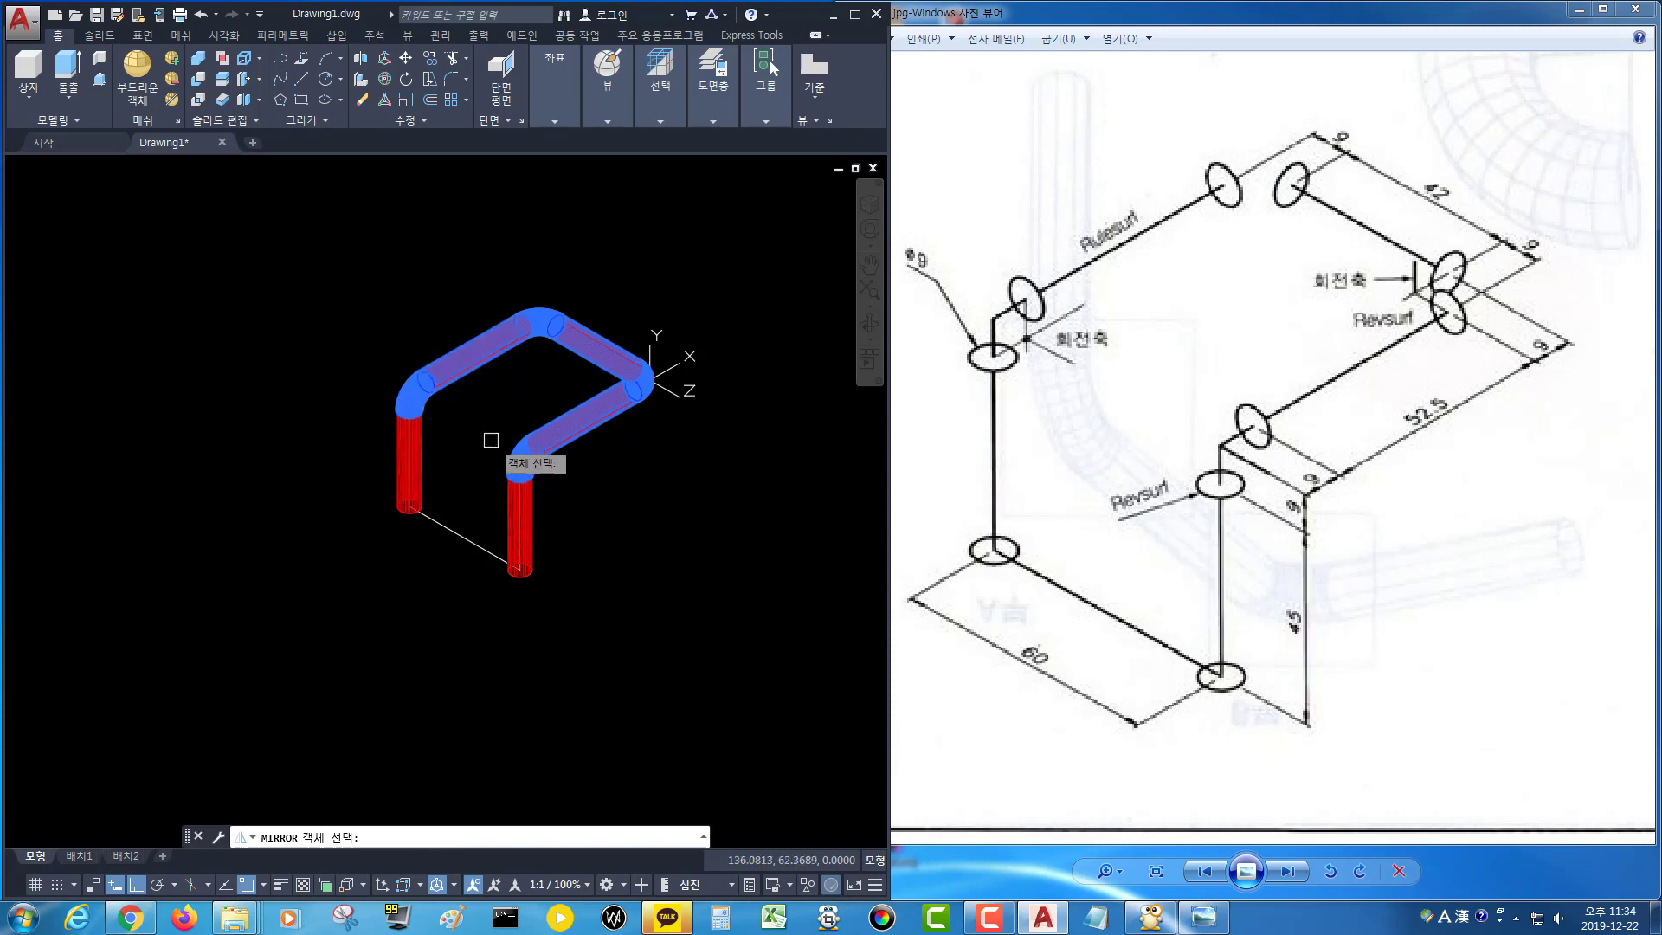
pyautogui.press('Return')
pyautogui.scroll(2, 462, 497)
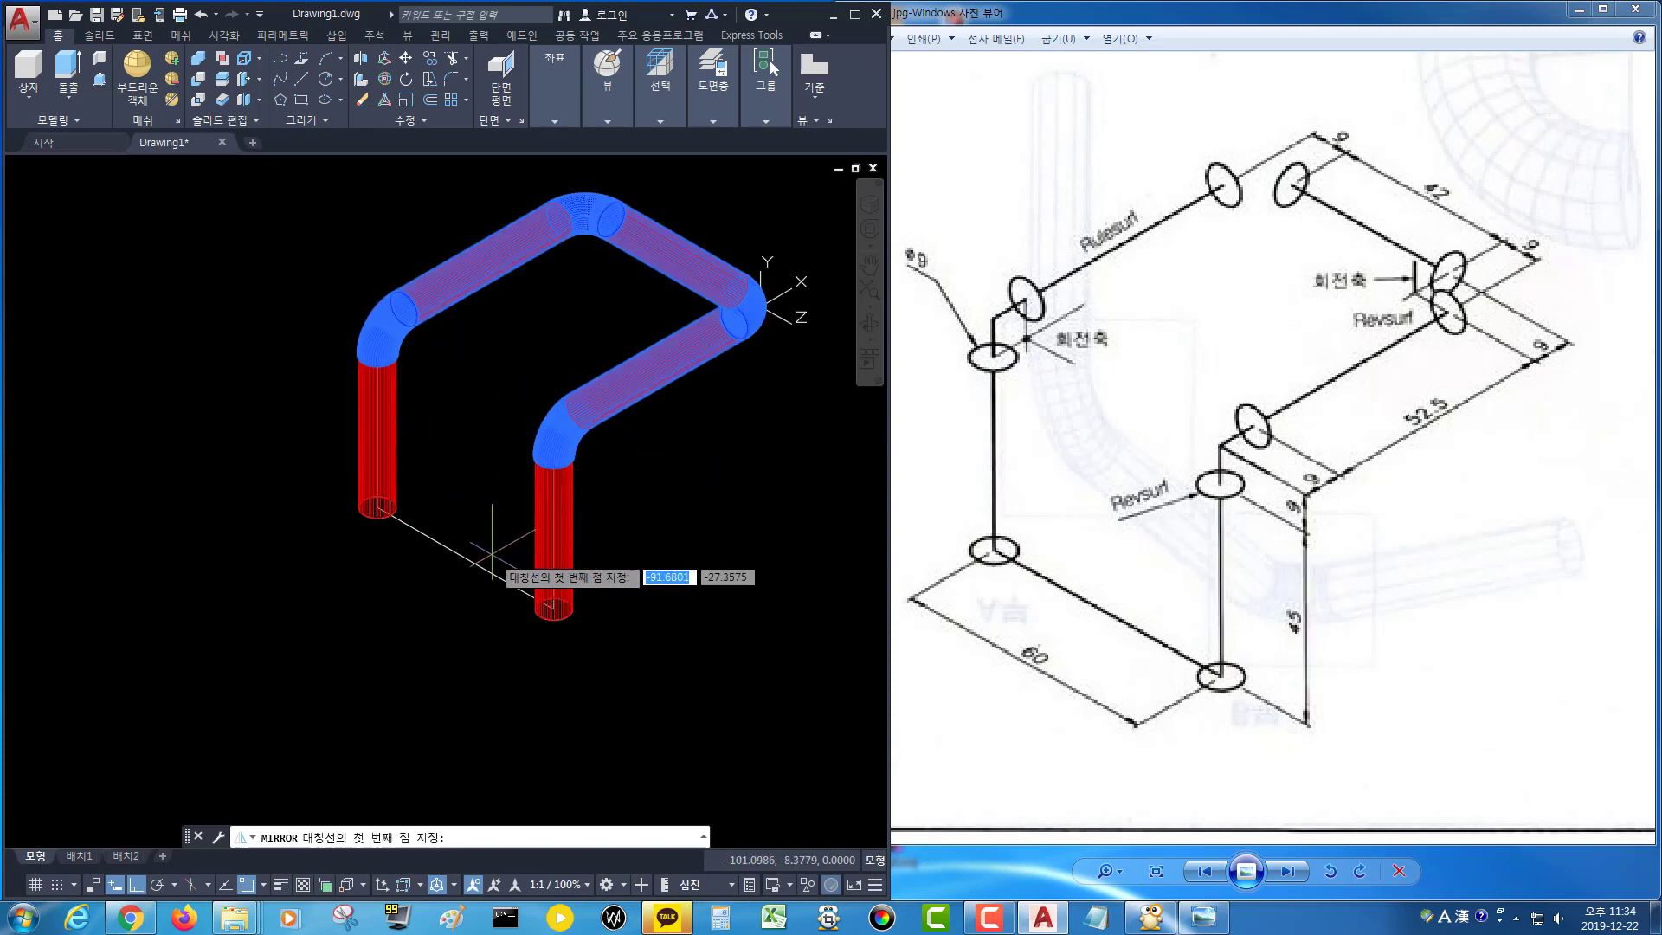
pyautogui.keyDown('shift'); pyautogui.rightClick(489, 530); pyautogui.keyUp('shift')
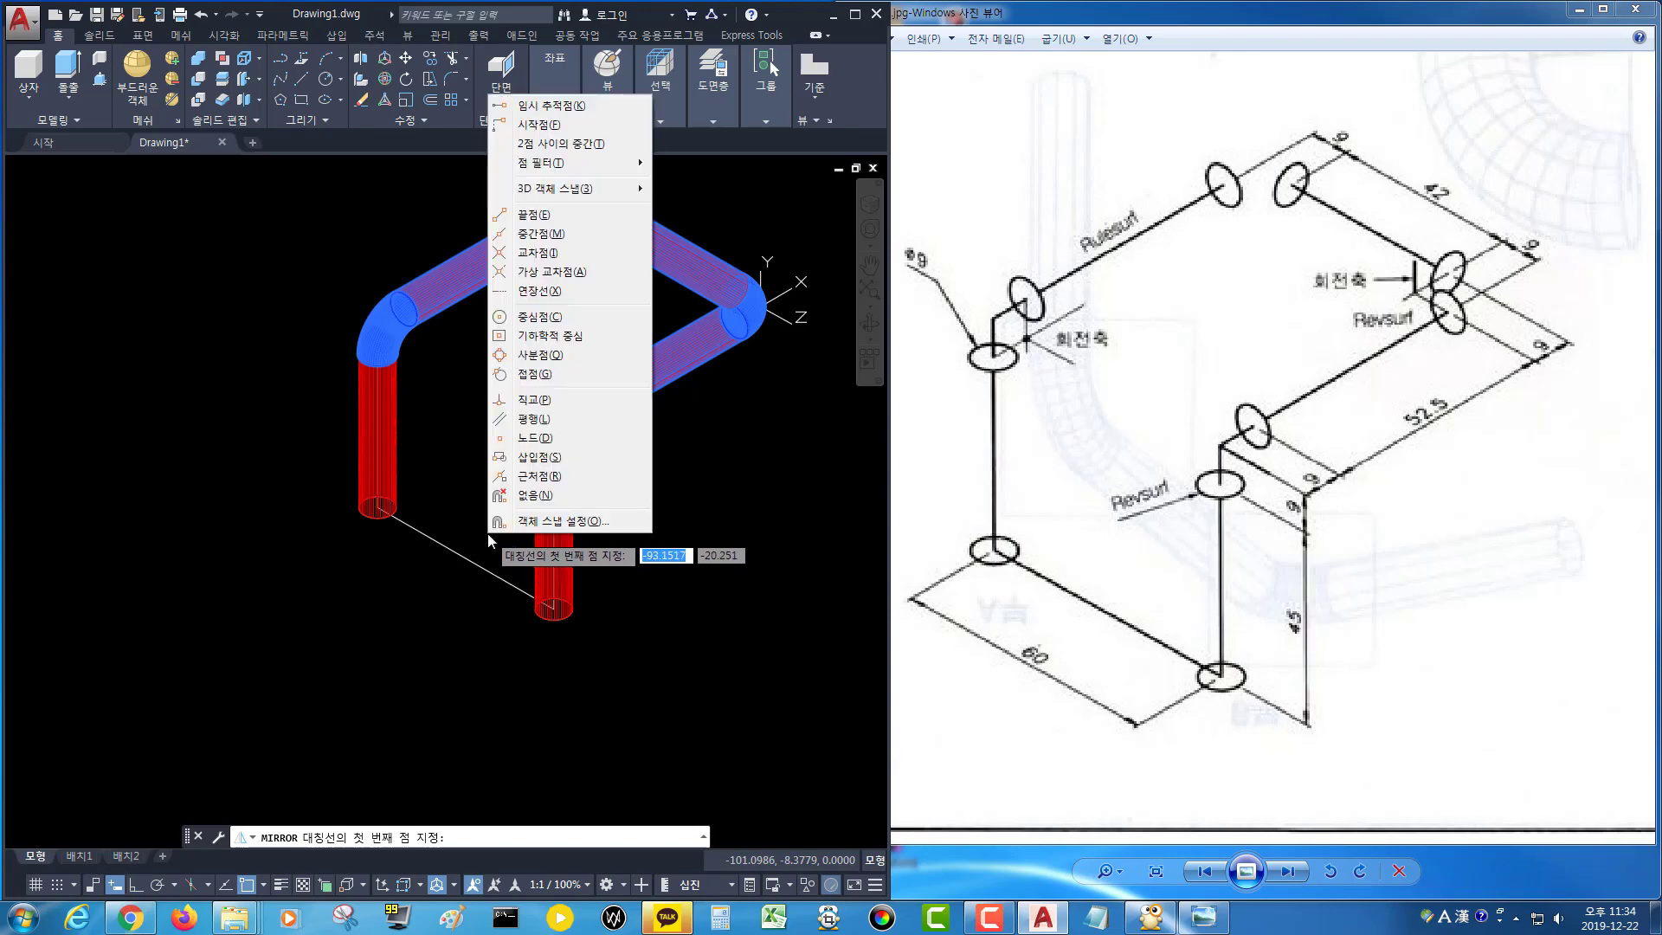
pyautogui.click(555, 232)
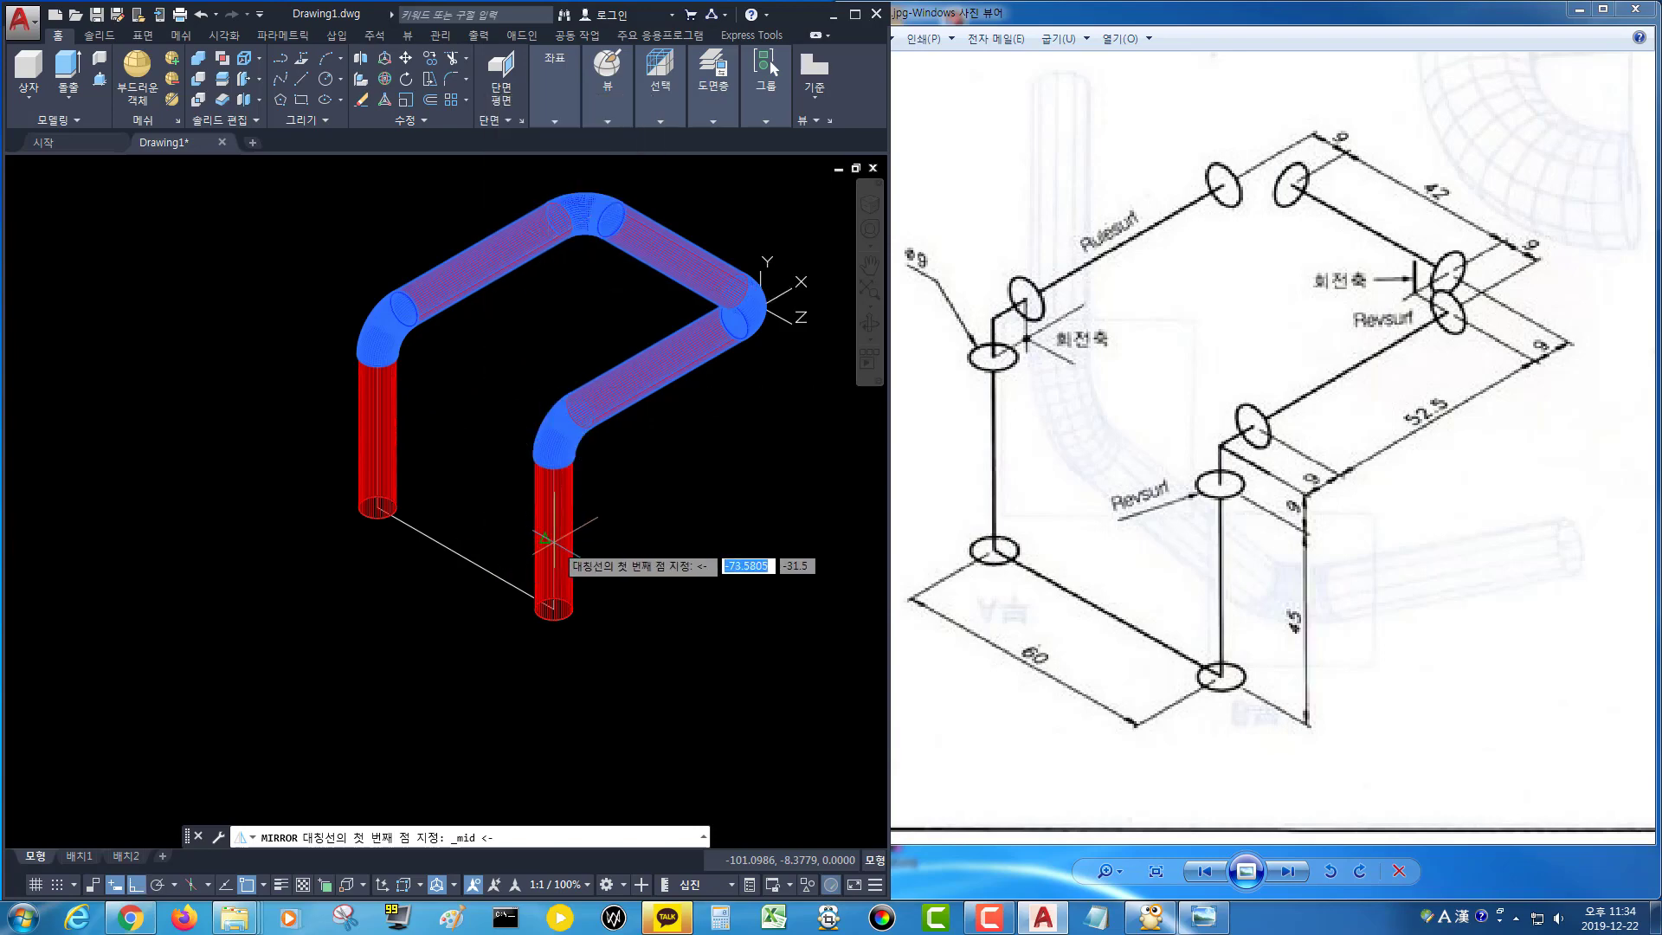
pyautogui.scroll(4, 550, 535)
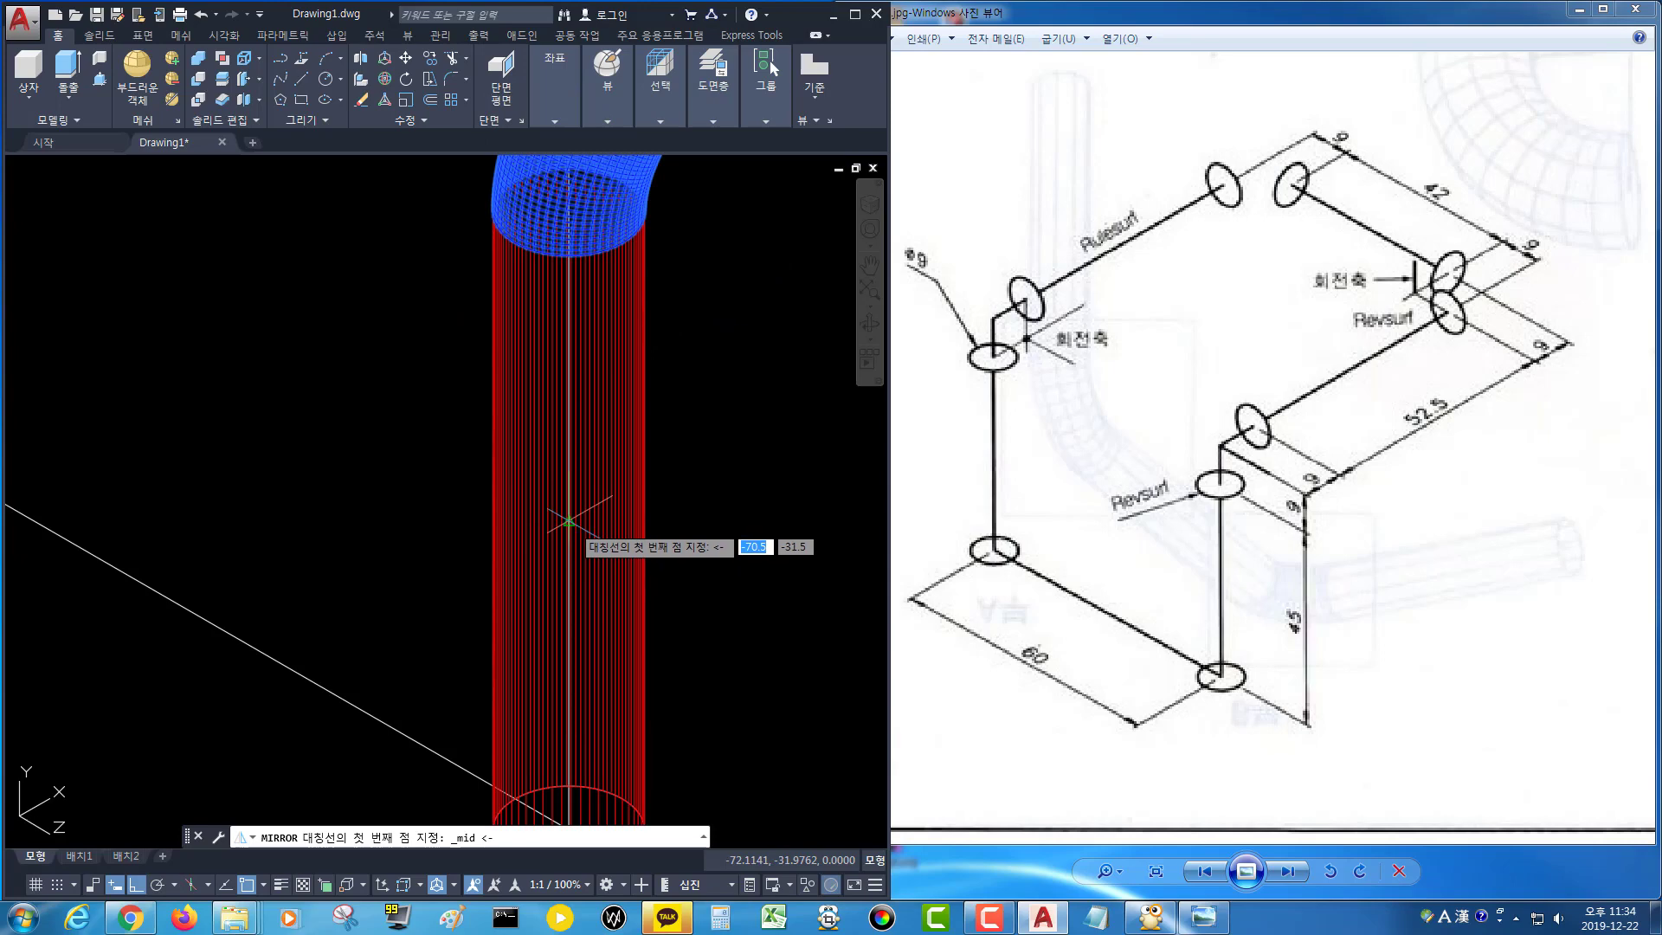
pyautogui.click(552, 530)
pyautogui.scroll(-5, 304, 395)
pyautogui.moveTo(303, 396); pyautogui.dragTo(607, 603, button='middle')
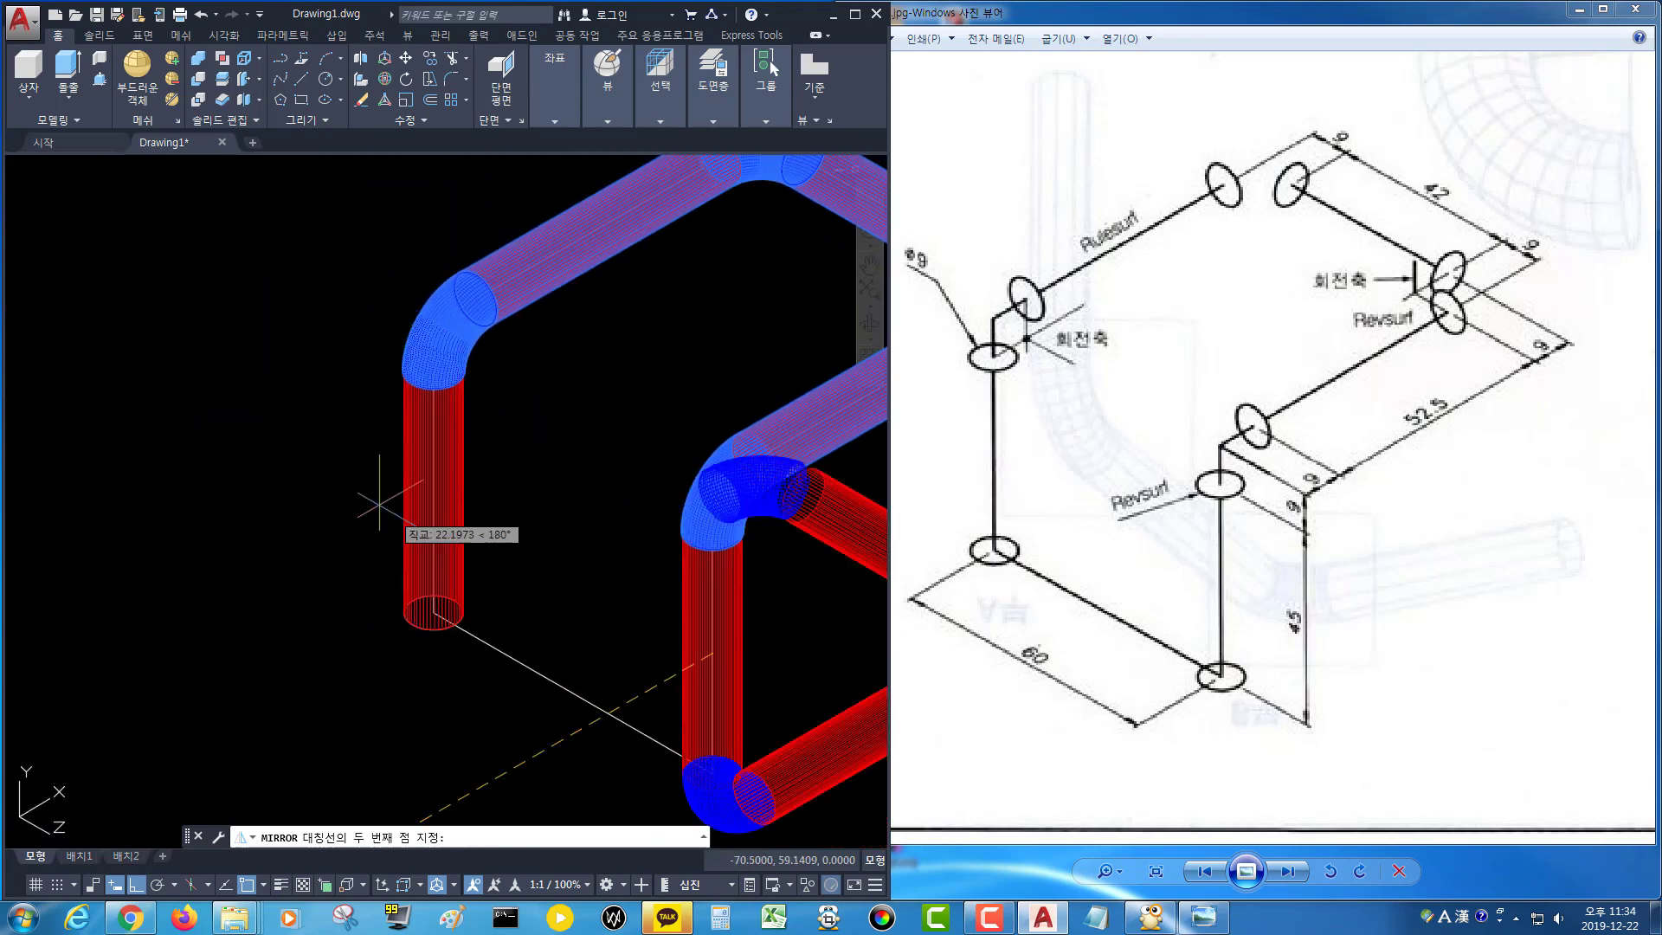
pyautogui.click(360, 482)
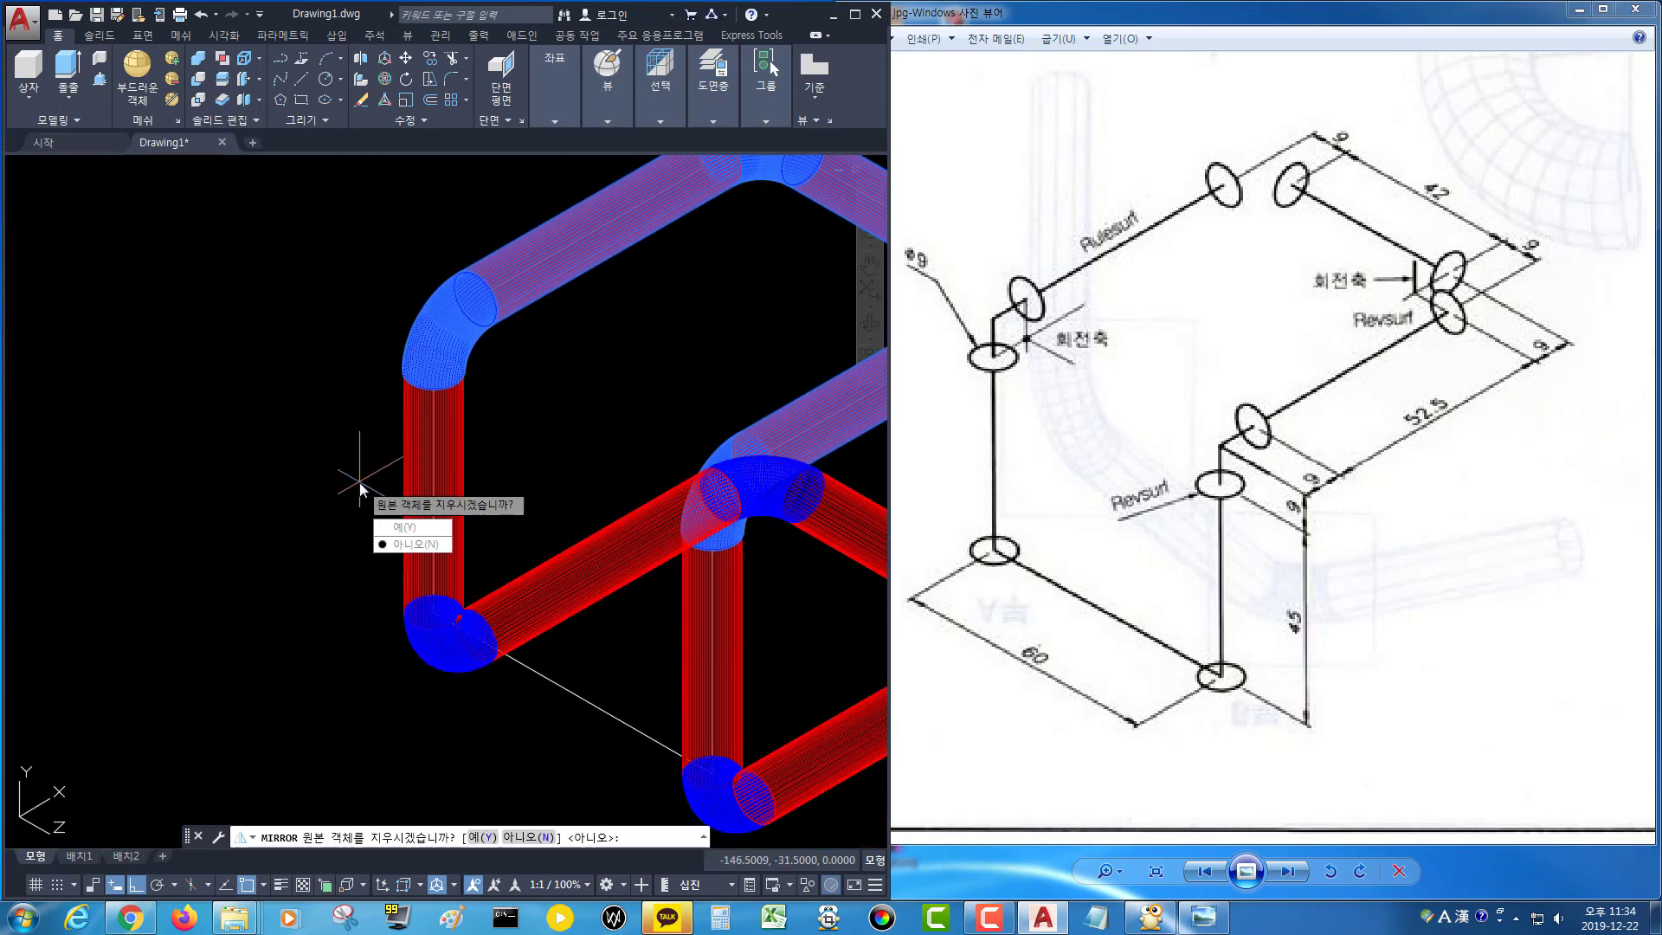
pyautogui.press('Return')
pyautogui.scroll(-3, 360, 480)
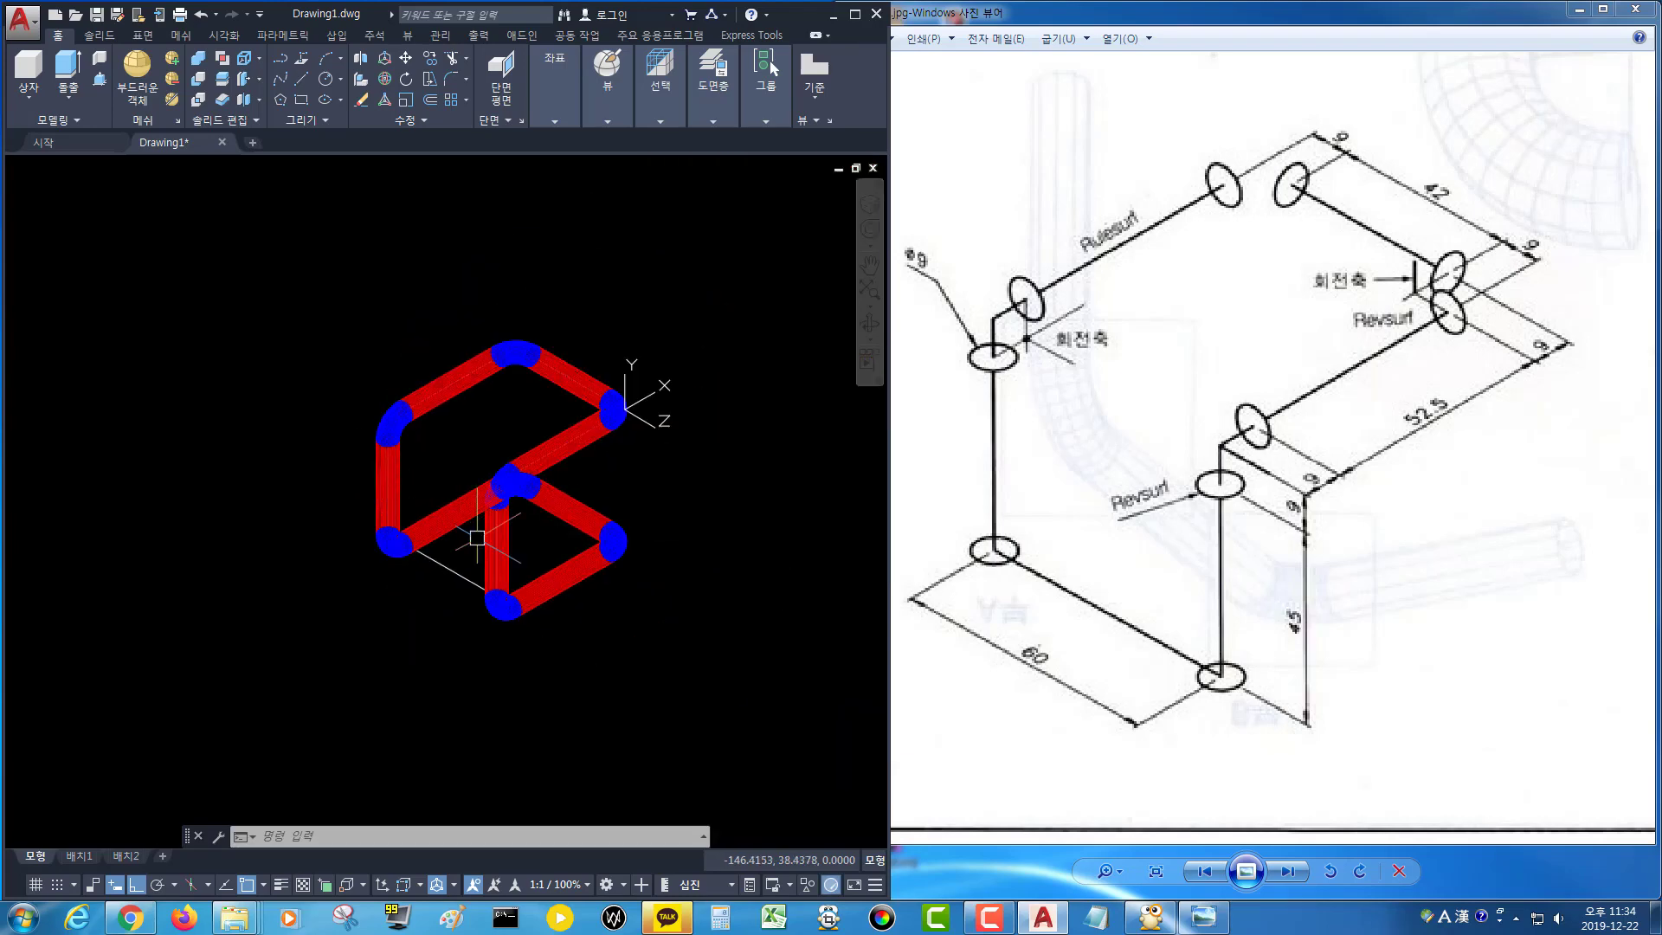
# Turn off layers 도면층1 and 도면층5 to hide all pipe surfaces.
pyautogui.click(714, 120)
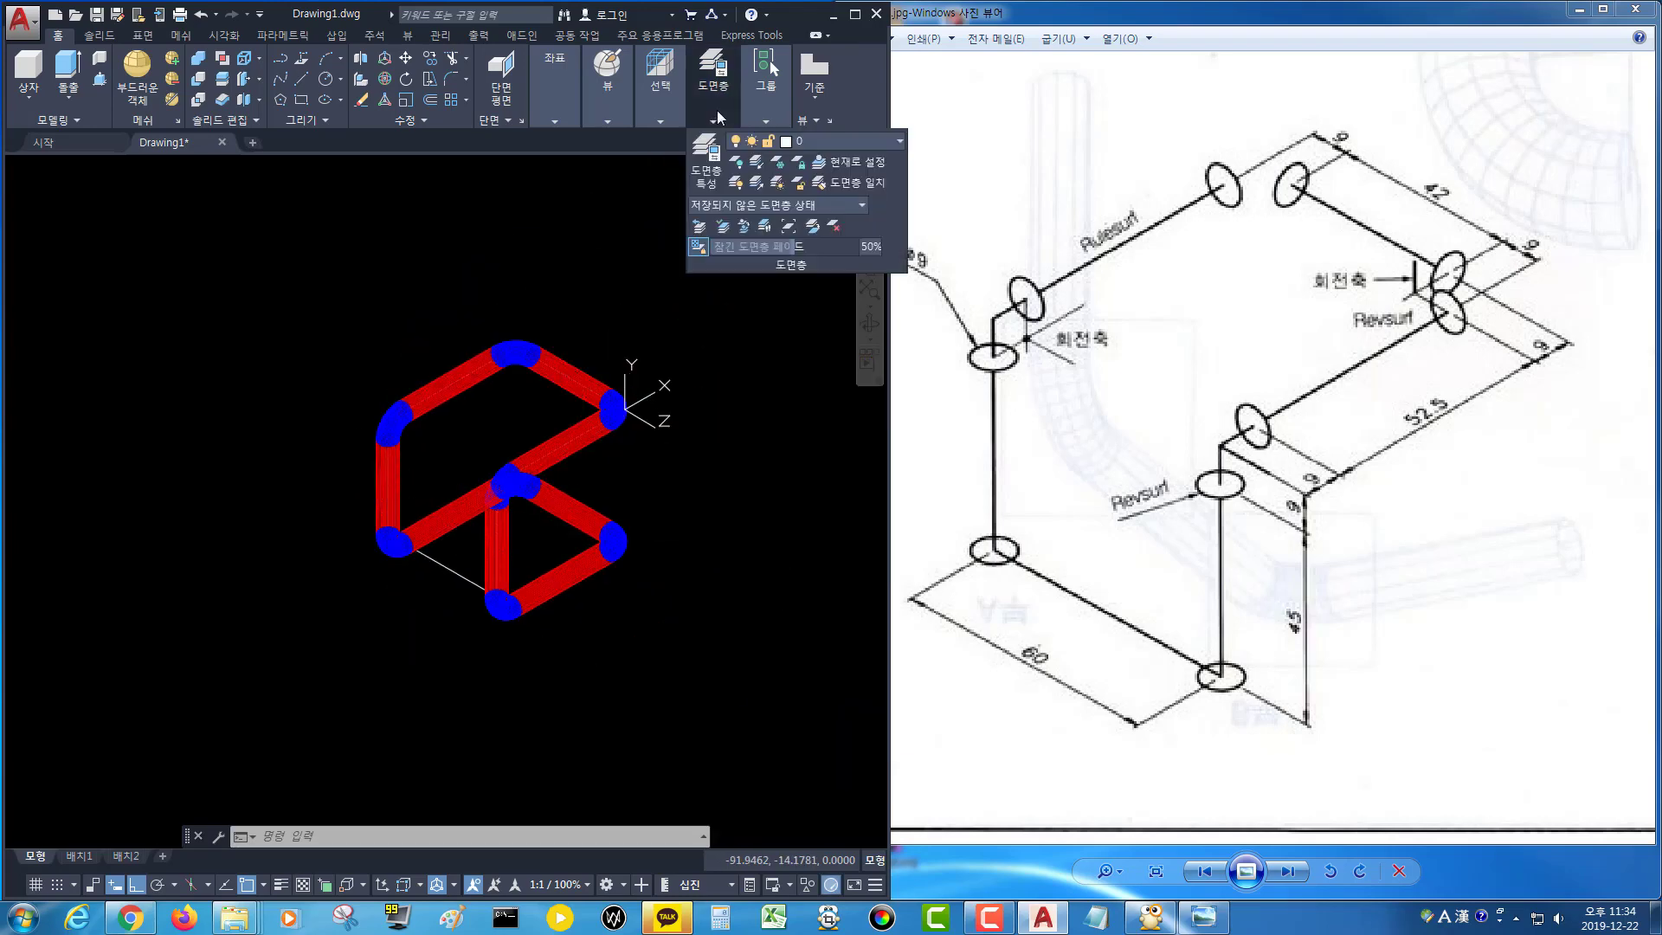
pyautogui.click(833, 136)
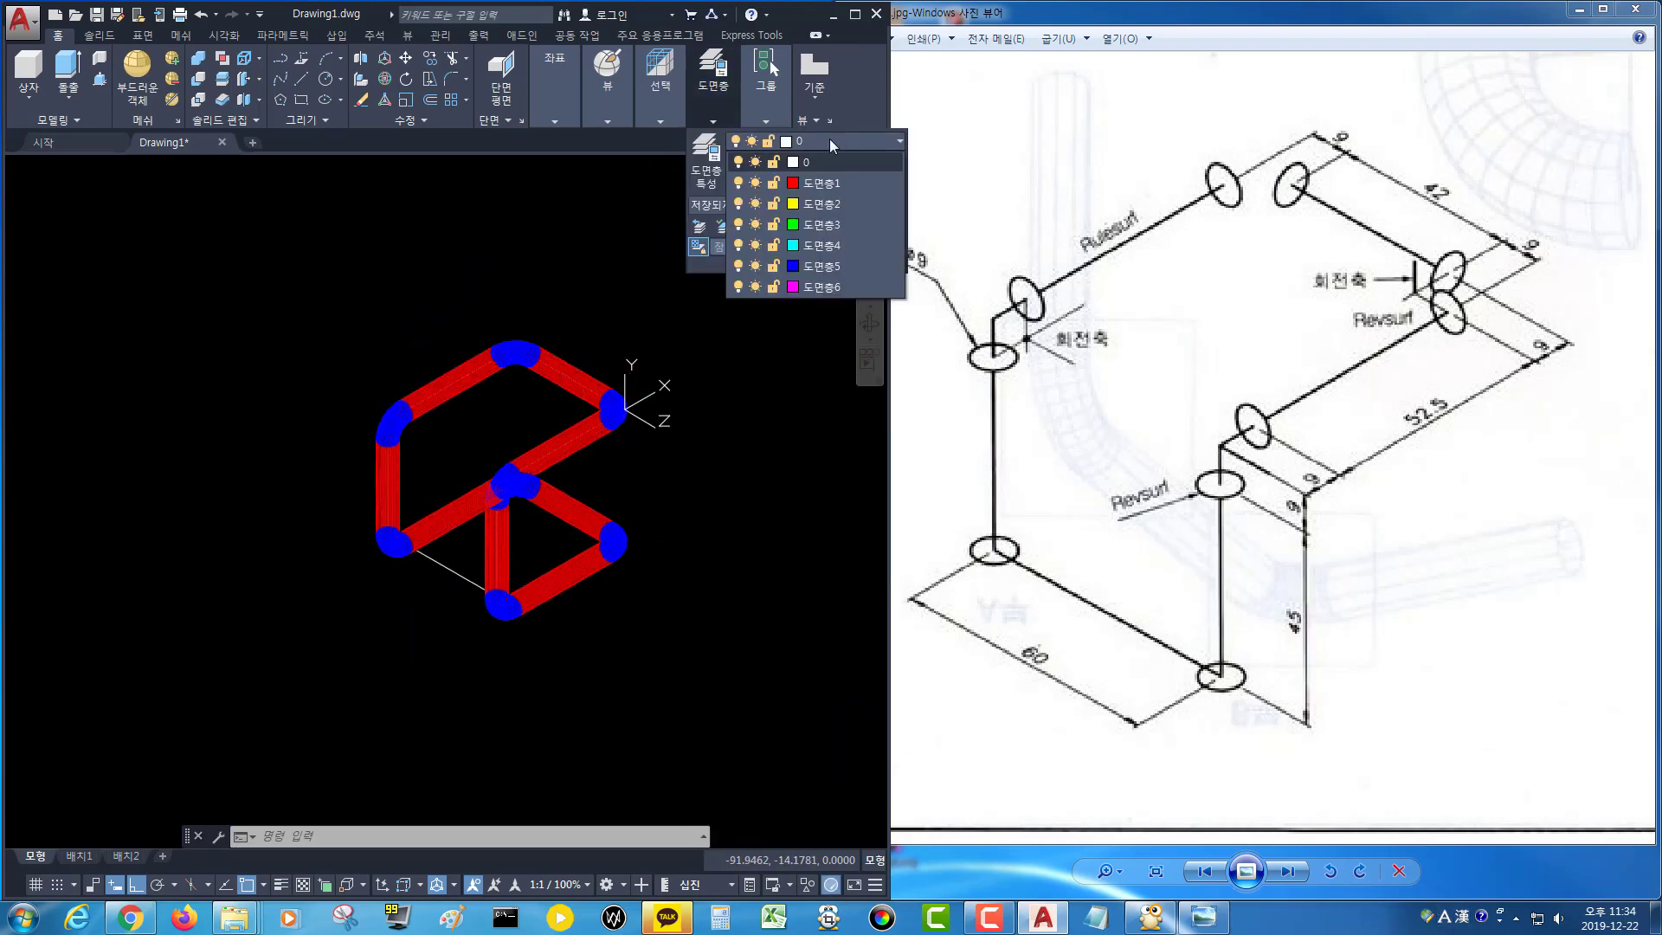
pyautogui.click(738, 183)
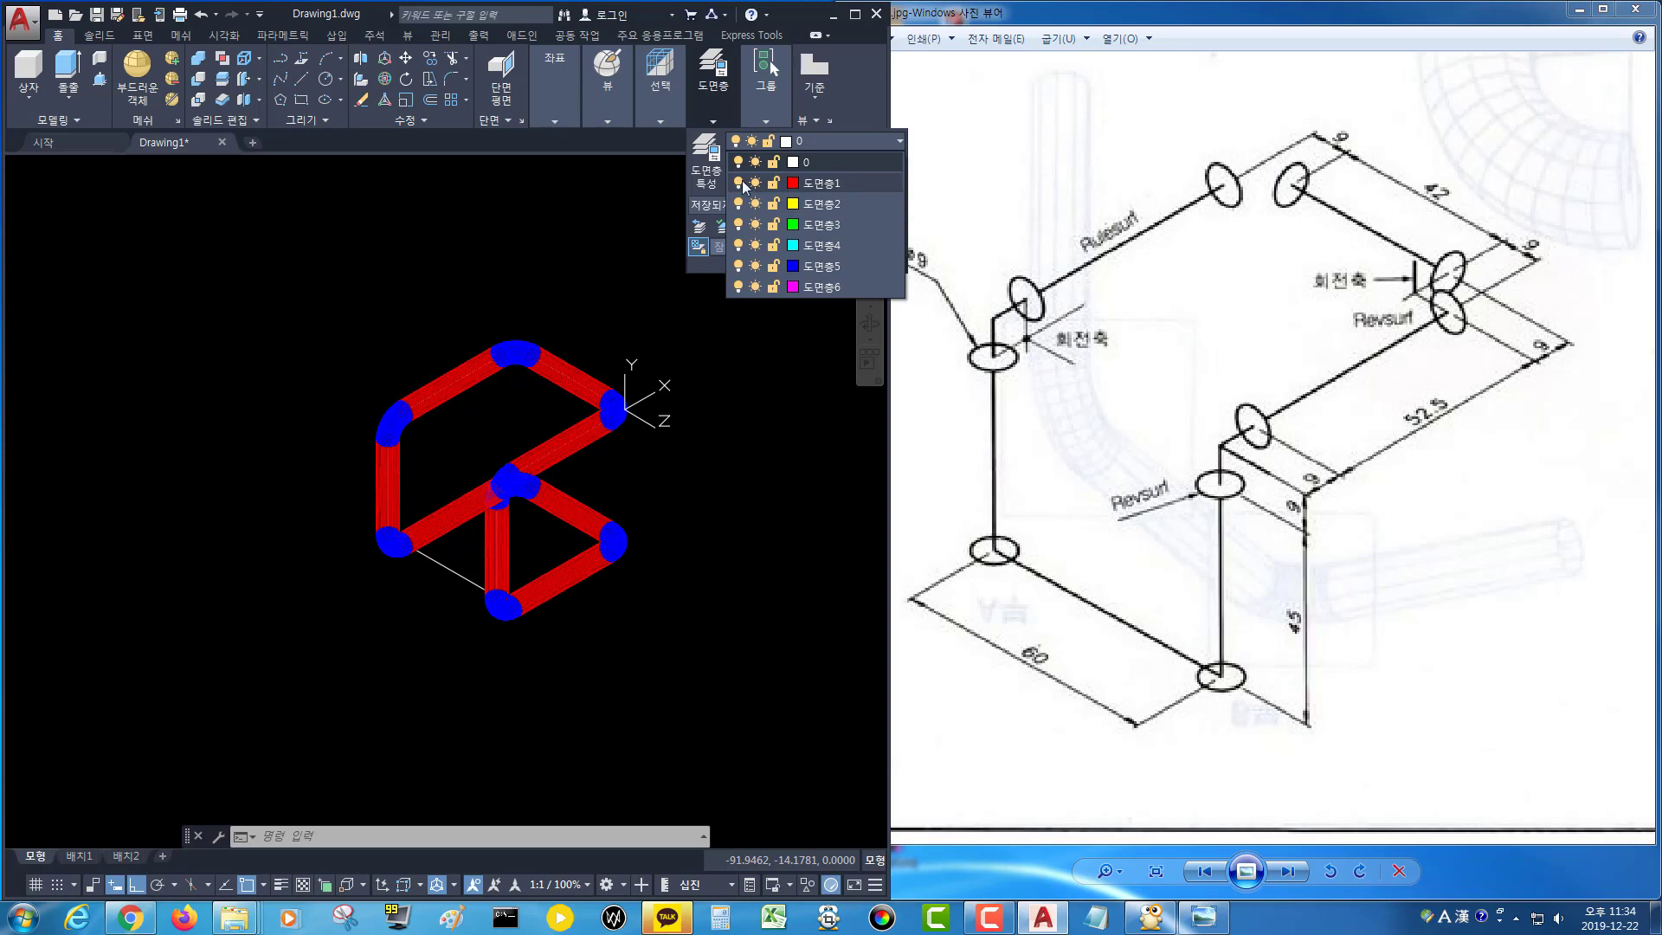
pyautogui.click(738, 266)
# Delete all remaining centreline path lines and profile circles with a window selection.
pyautogui.click(665, 300)
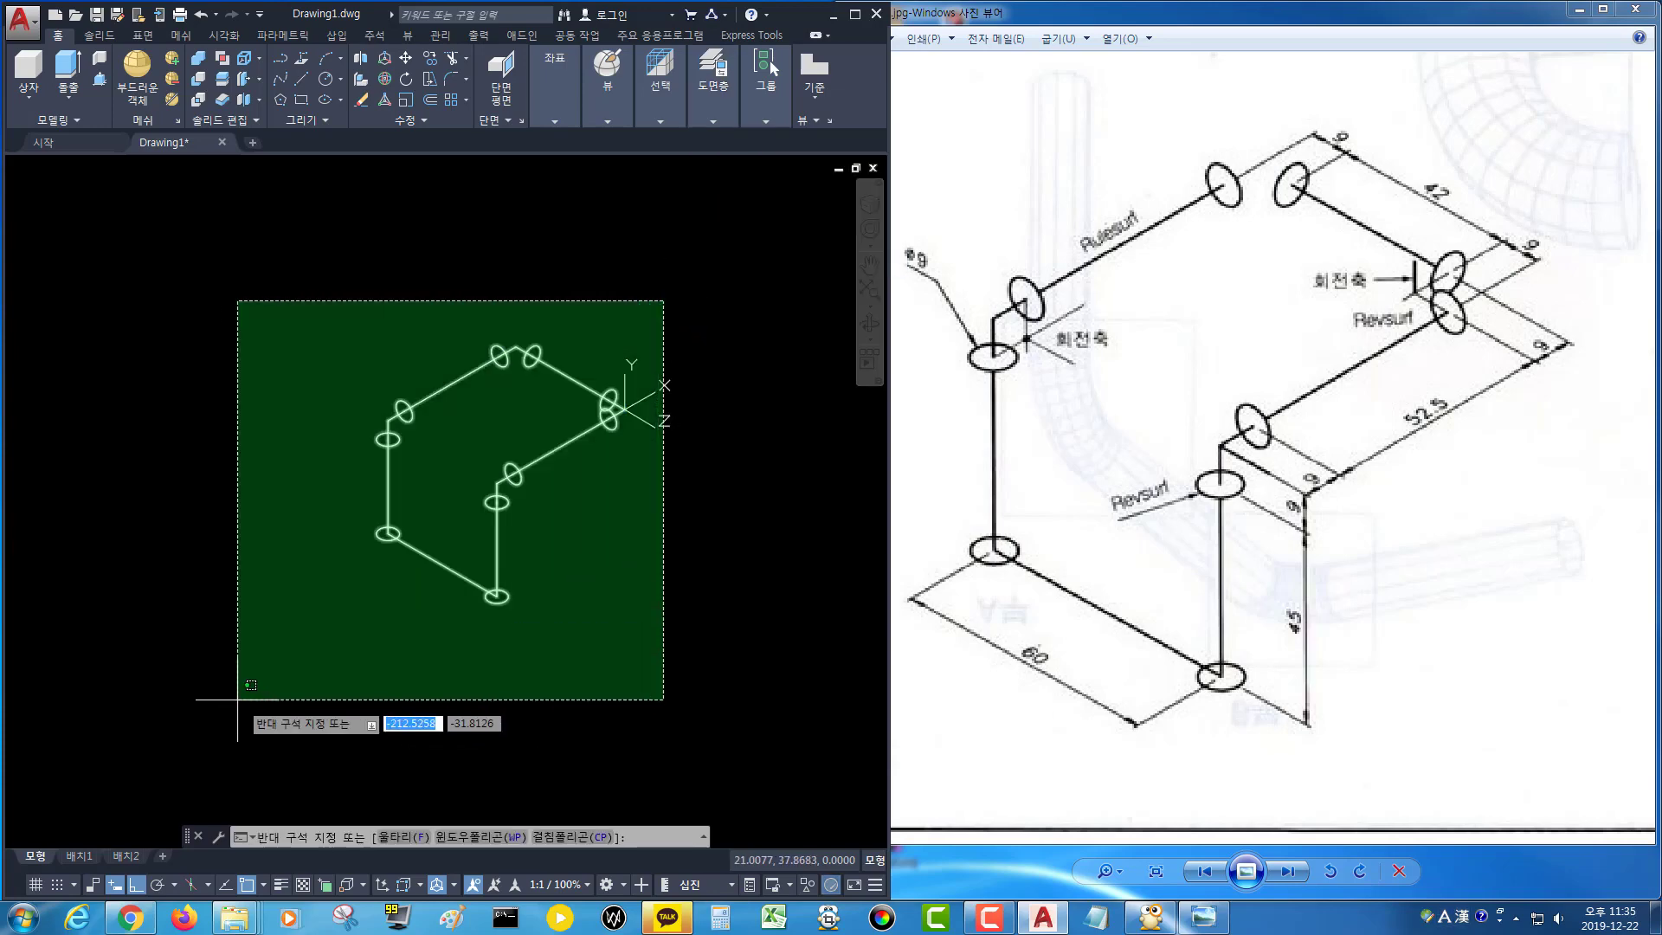
pyautogui.click(232, 700)
pyautogui.press('Delete')
# Turn on layers 도면층1 and 도면층5 to show the red straight pipe and blue elbow surfaces again.
pyautogui.click(766, 121)
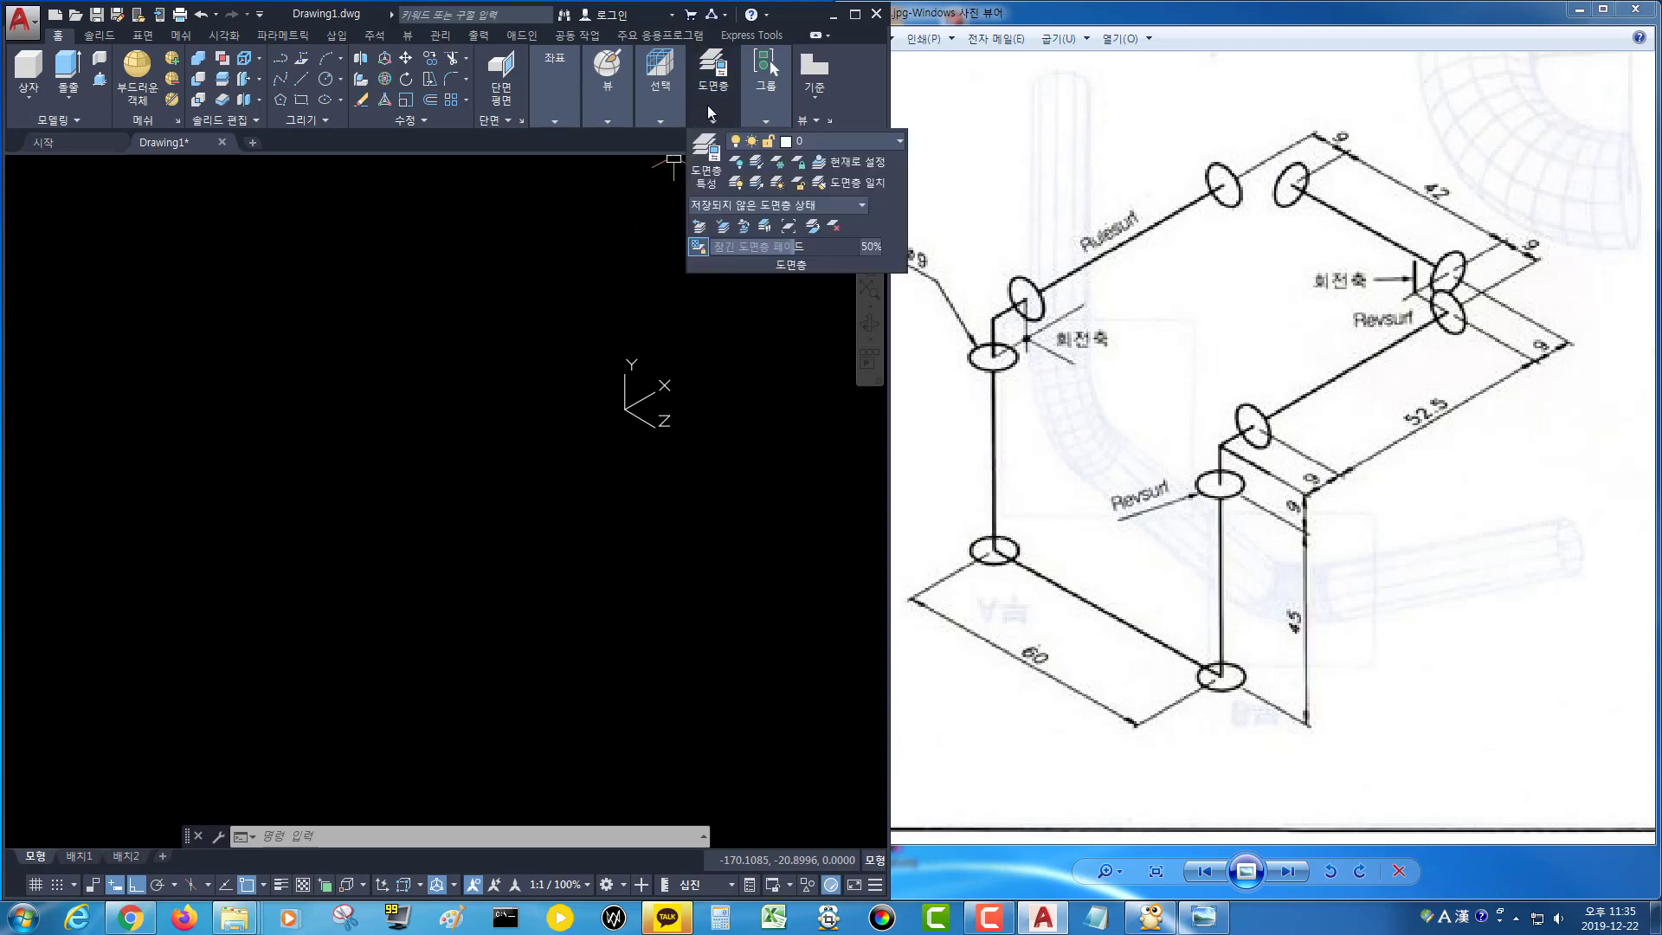
pyautogui.click(723, 115)
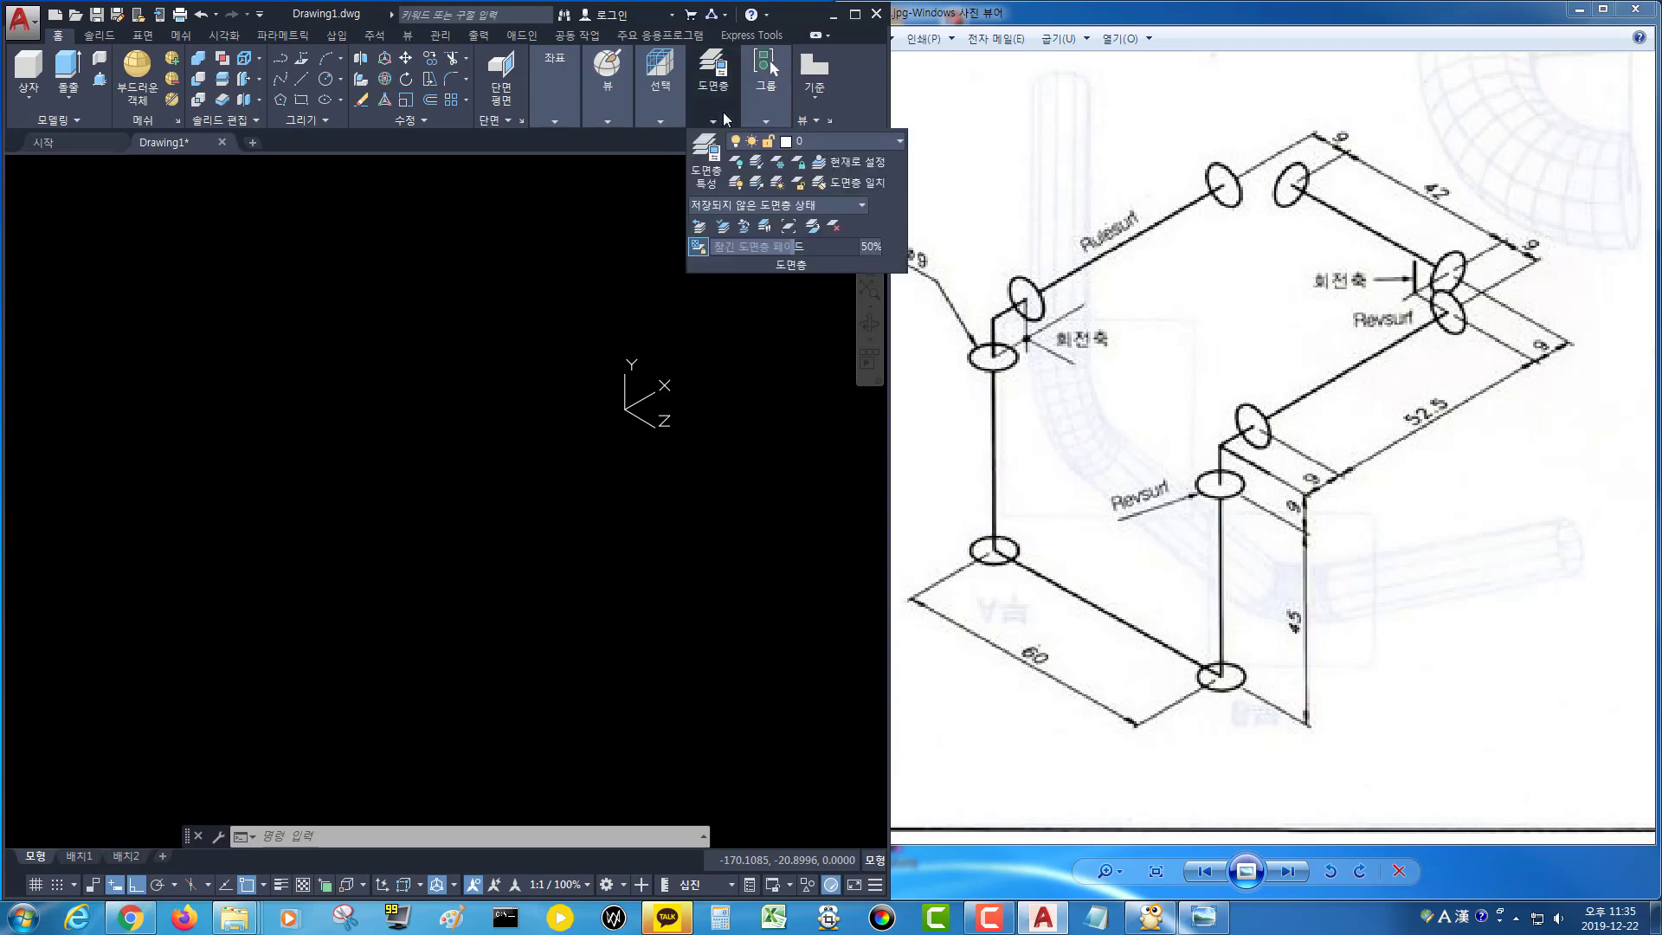
pyautogui.click(818, 142)
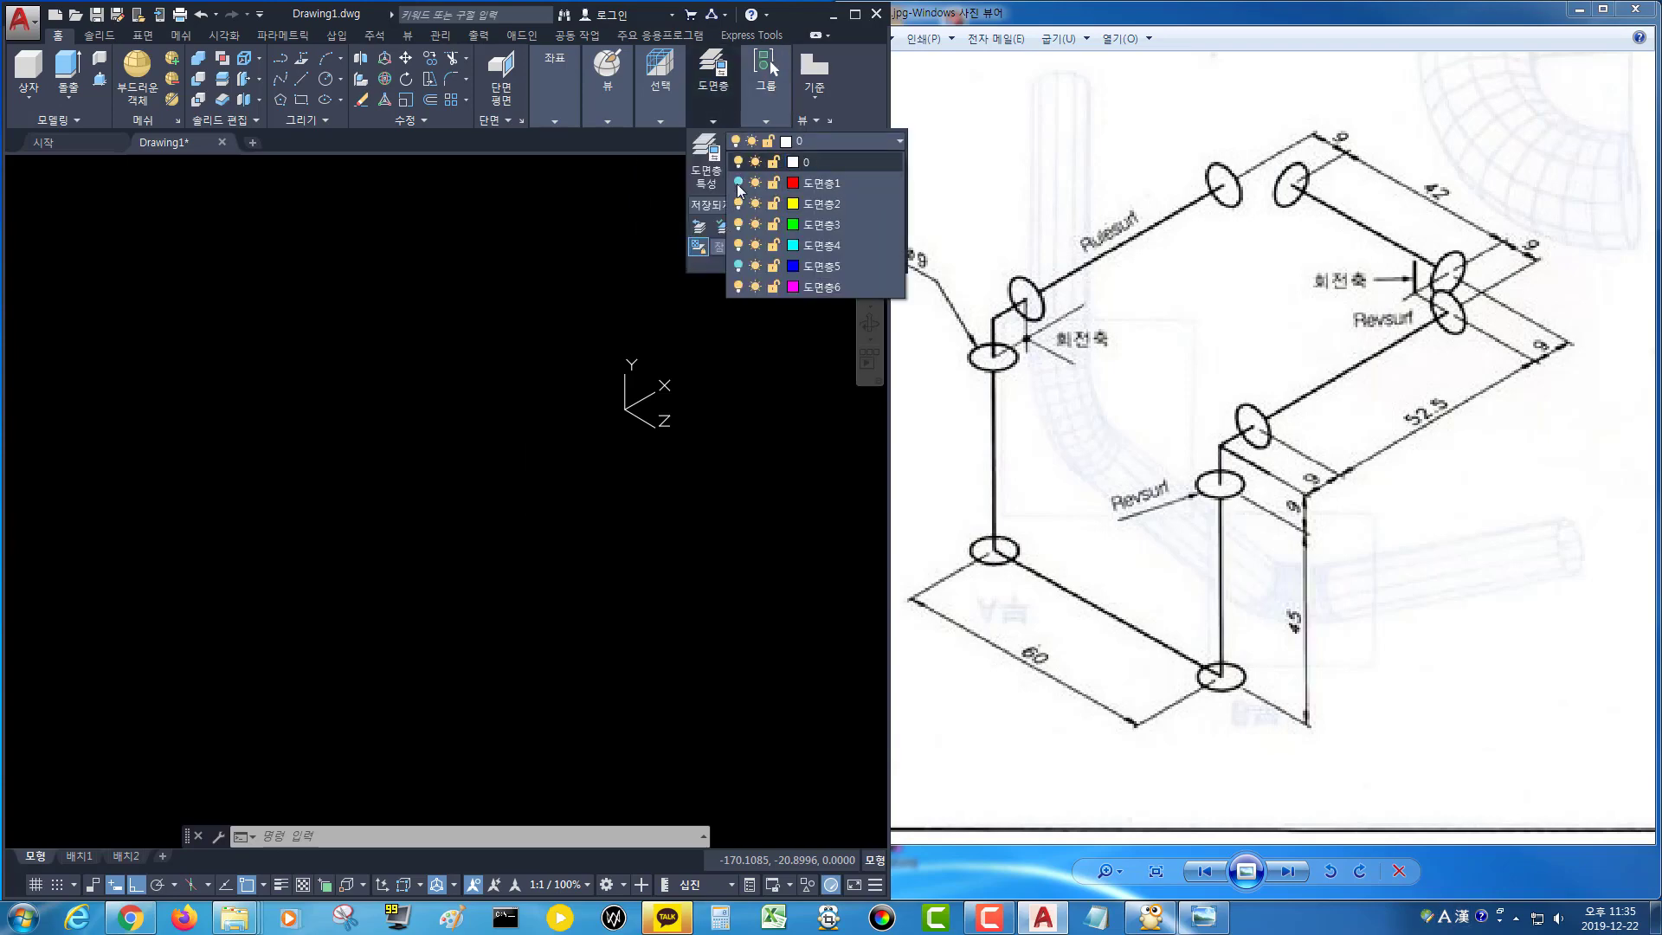
pyautogui.click(739, 183)
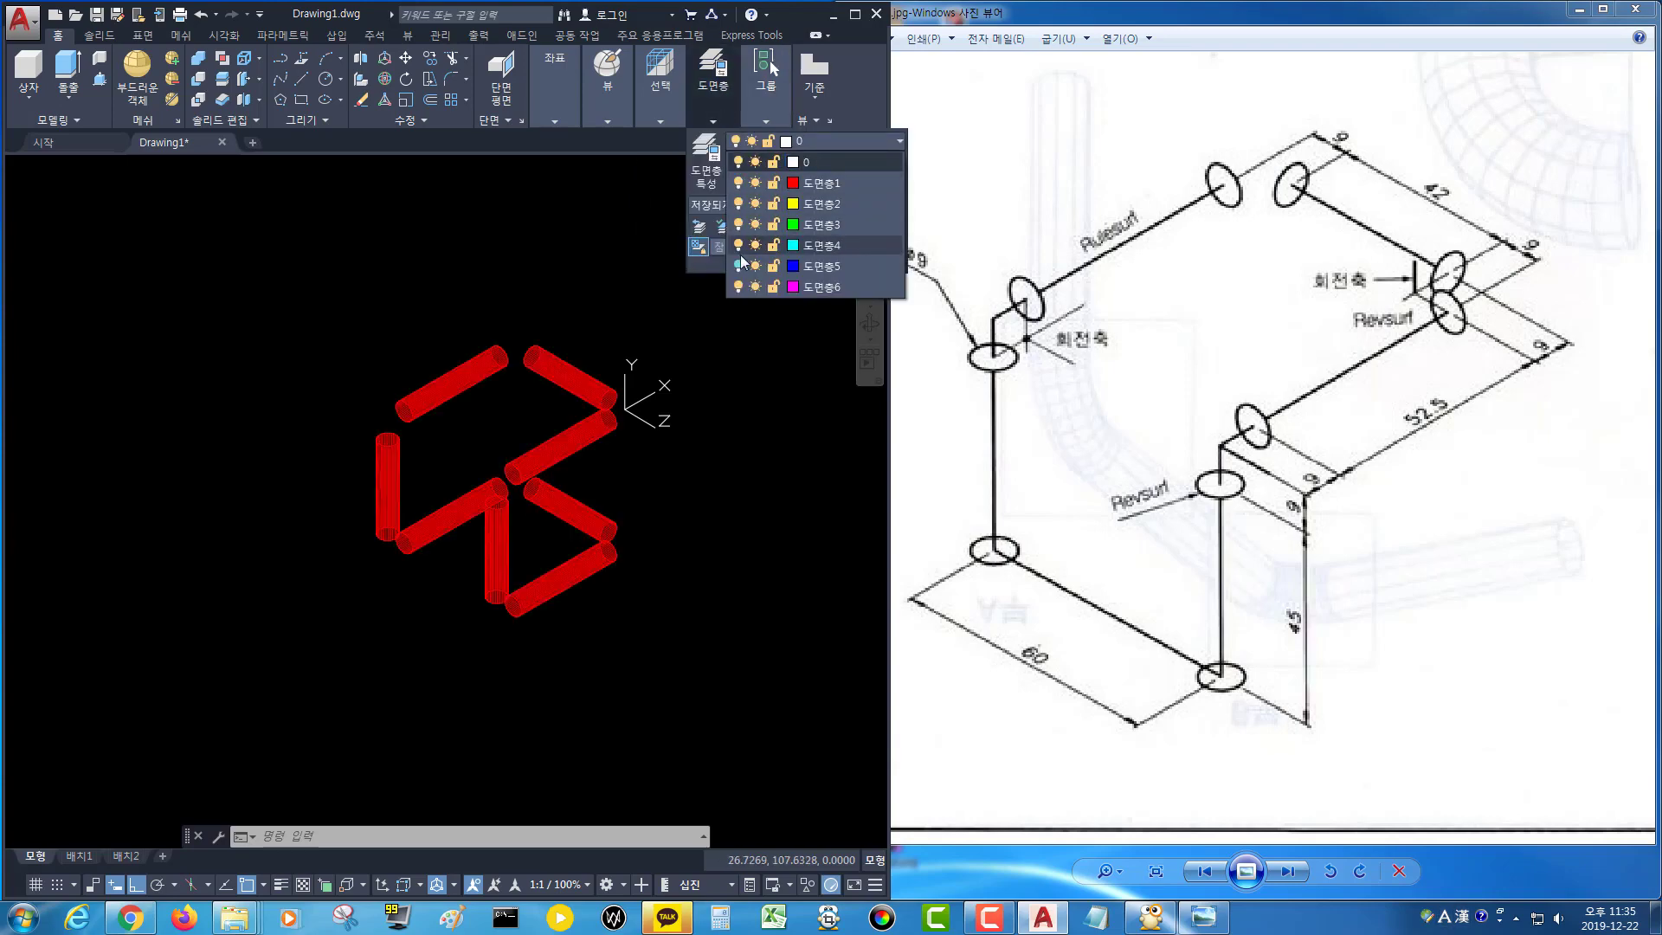
pyautogui.click(712, 552)
# Switch the viewport visual style to 실제 (Realistic) to shade the pipe surfaces.
pyautogui.moveTo(653, 449); pyautogui.dragTo(552, 464, button='middle')
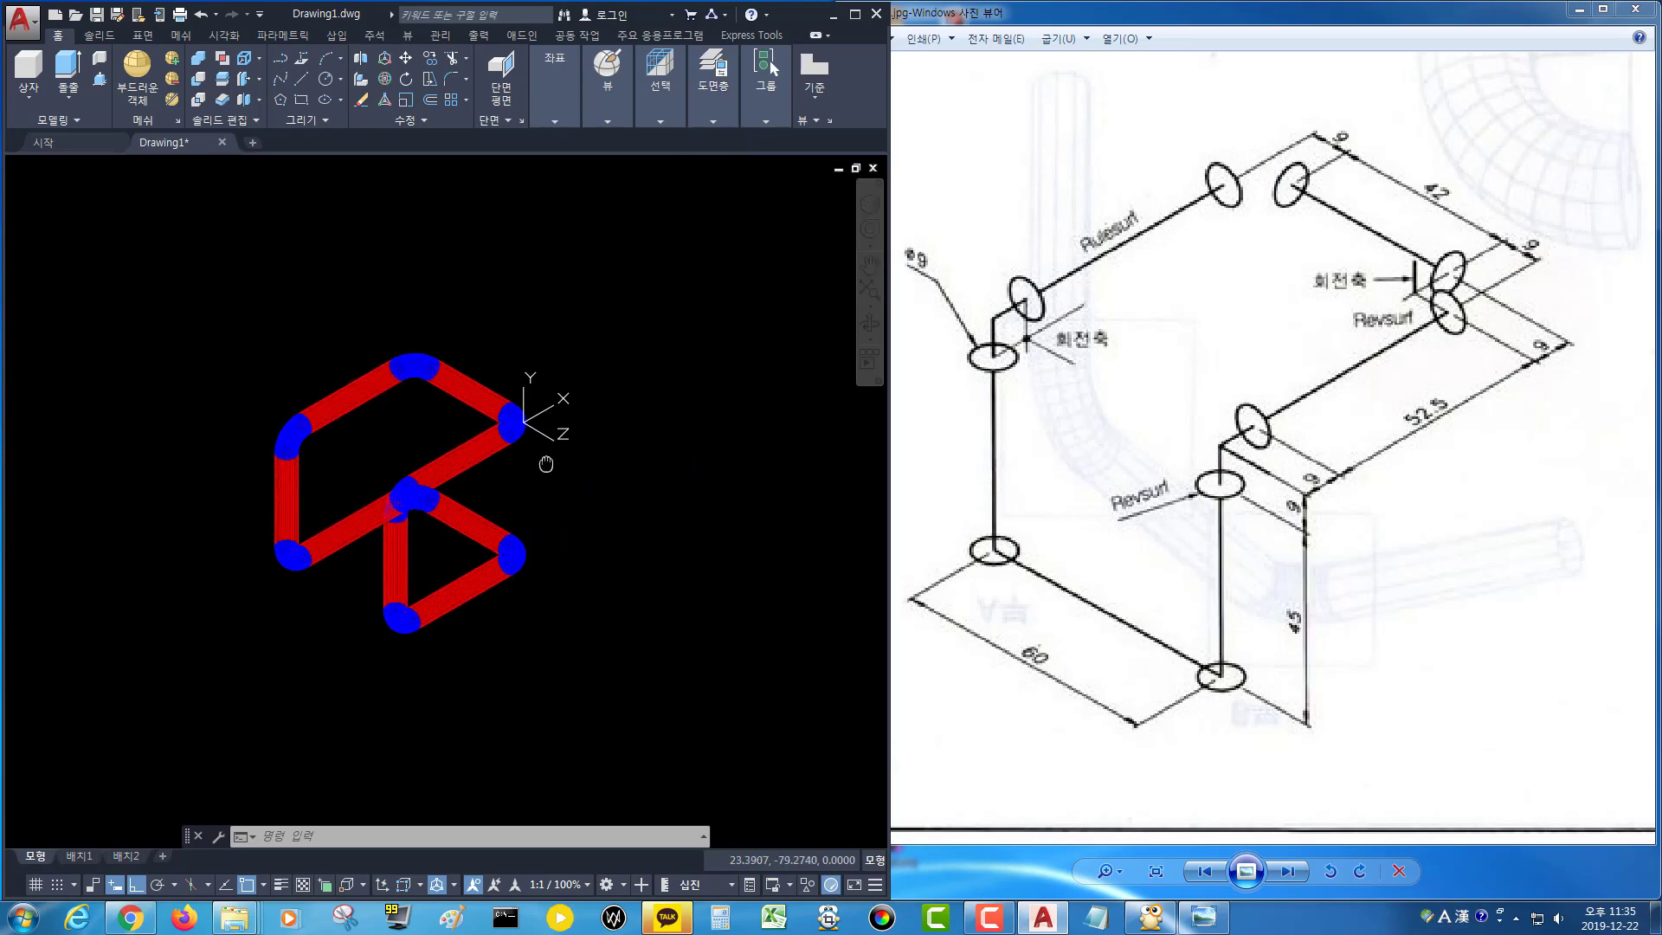
pyautogui.click(127, 166)
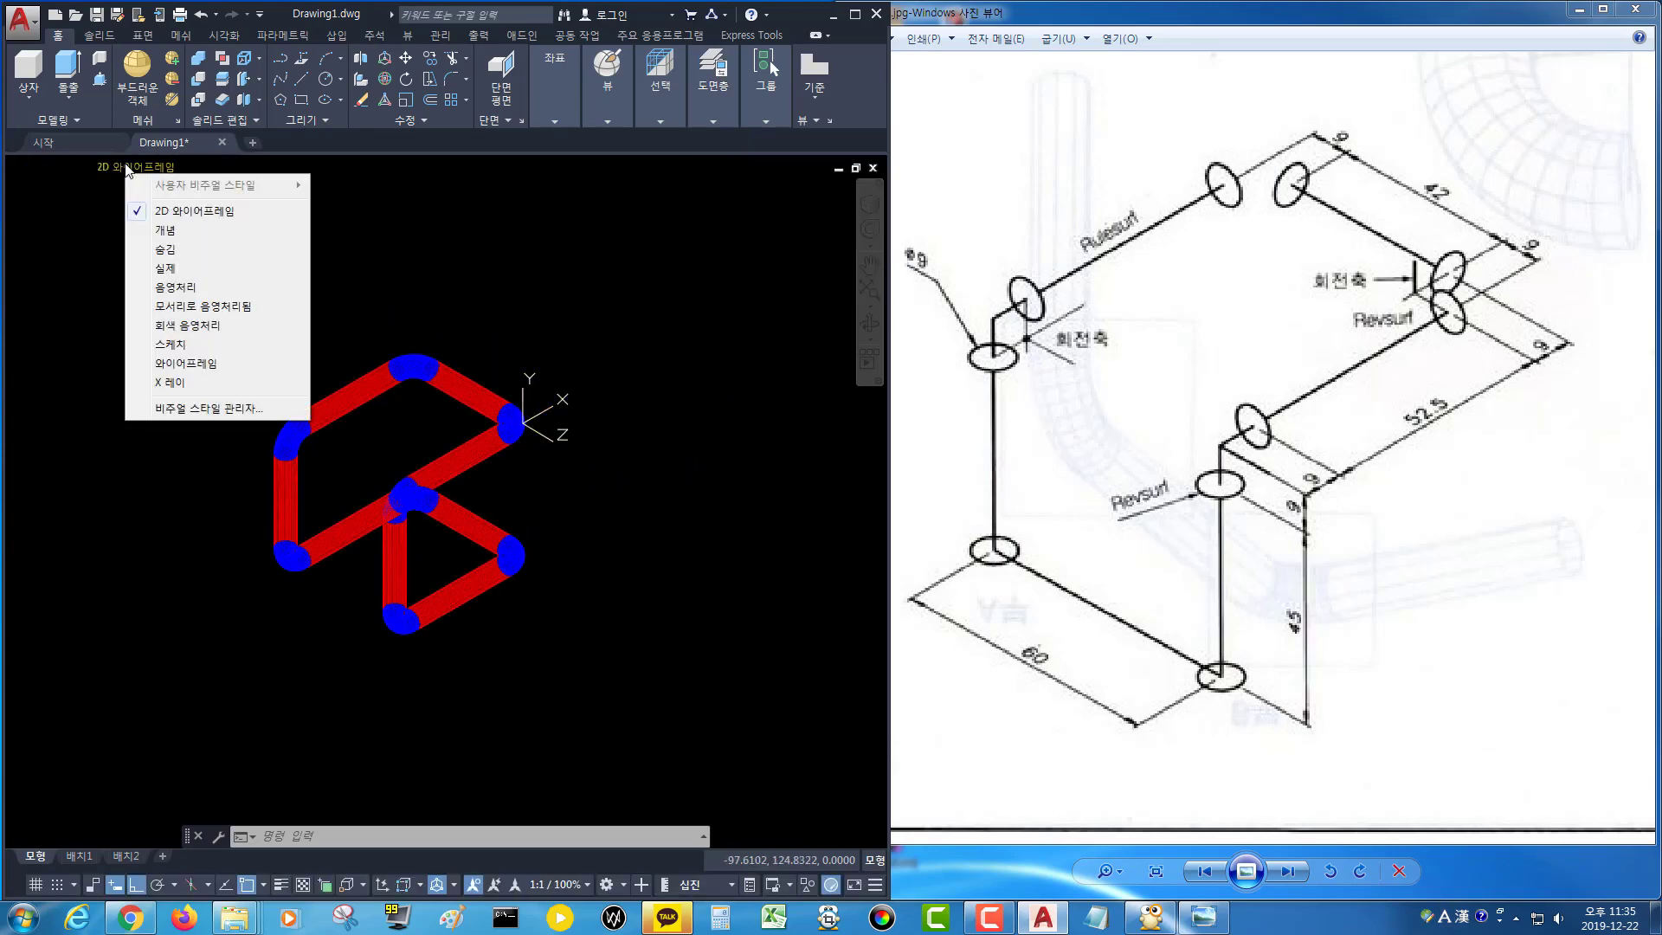
pyautogui.click(164, 268)
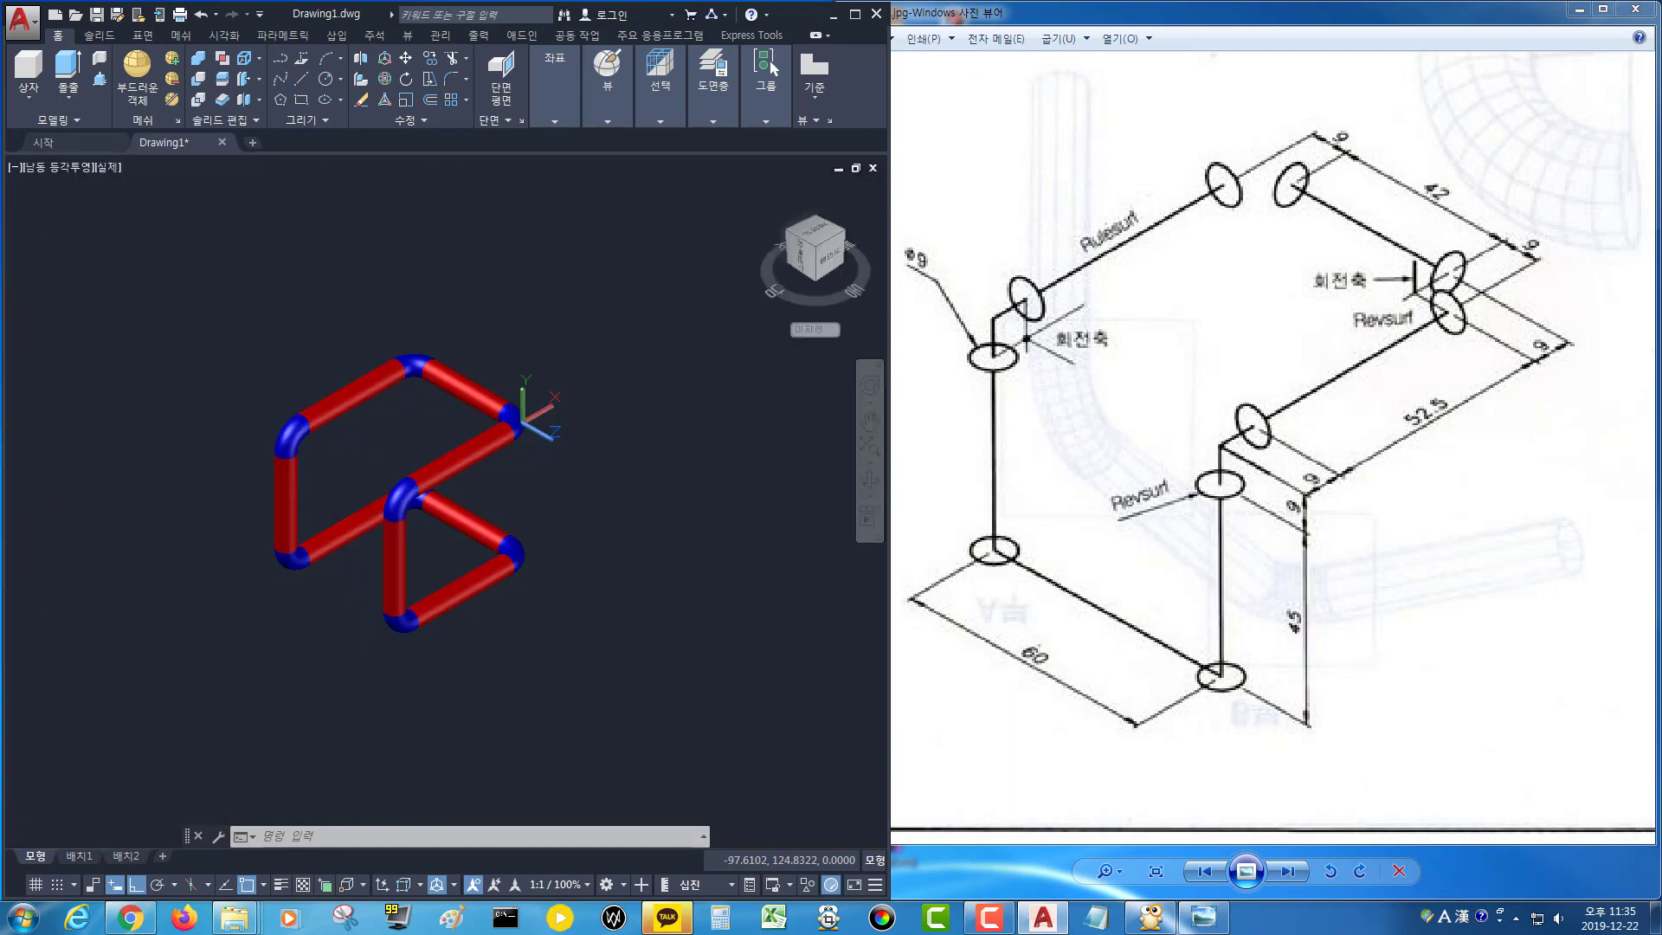
# Orbit the view around the shaded pipe model to inspect it from different angles.
pyautogui.moveTo(599, 579); pyautogui.dragTo(640, 560, button='middle')
pyautogui.click(871, 499)
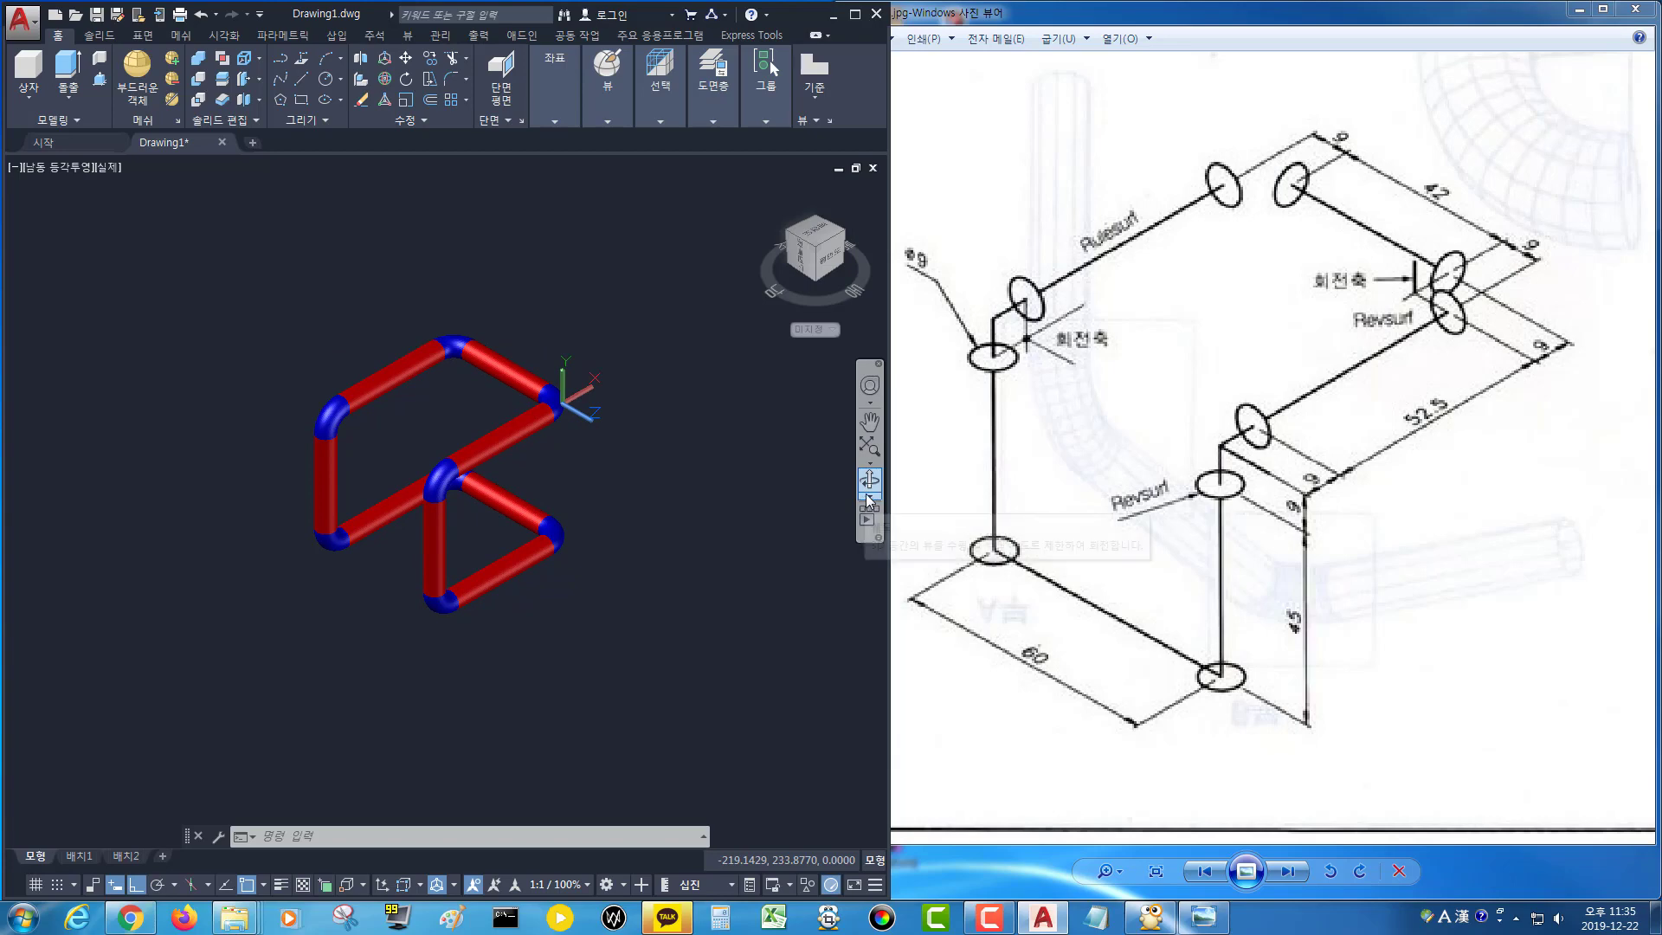
pyautogui.click(926, 550)
pyautogui.moveTo(635, 541); pyautogui.dragTo(620, 514)
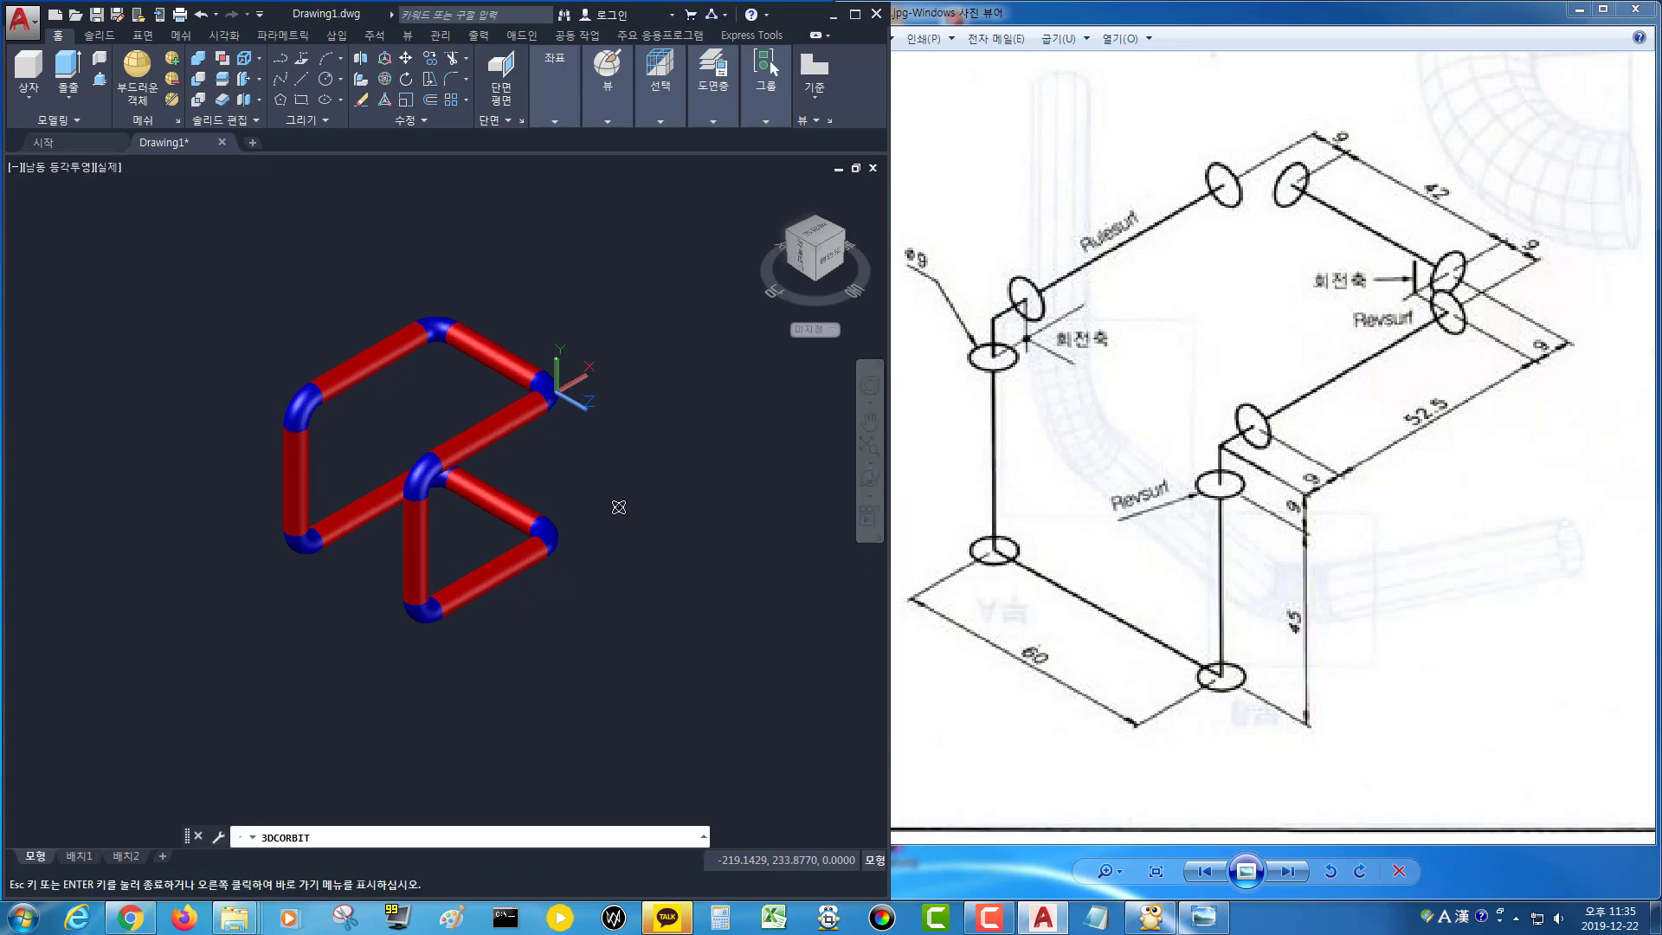